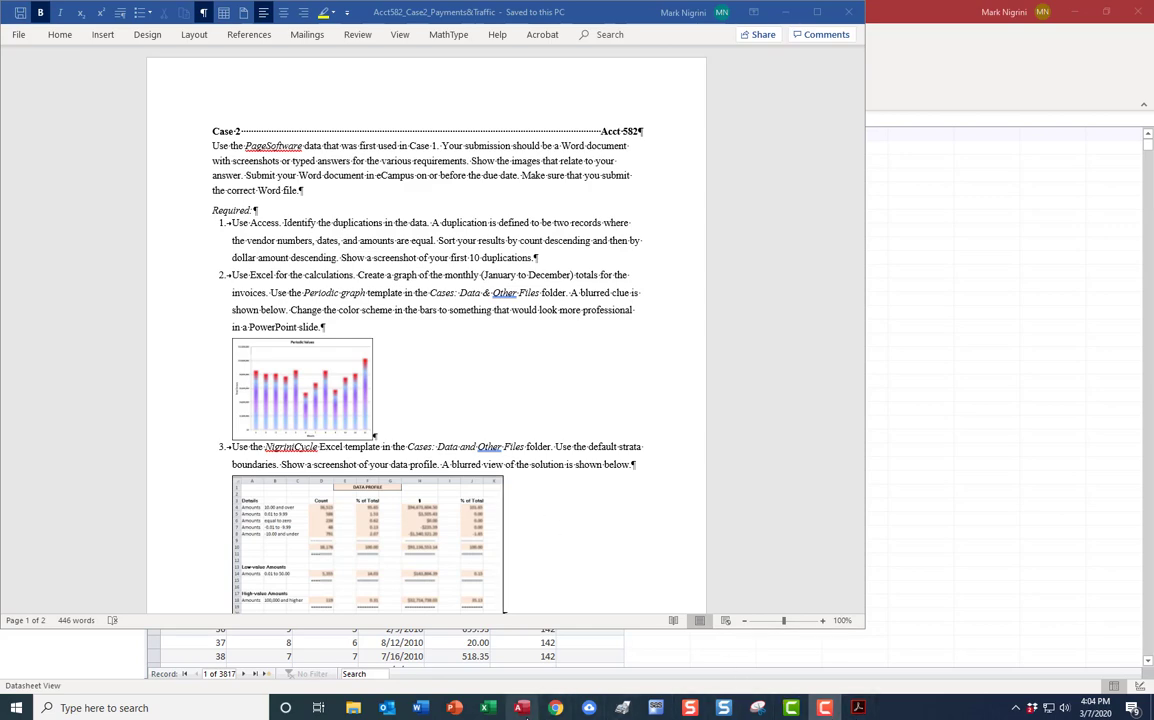
- Bring the Case1 Access database forward from the Word case instructions
click(521, 708)
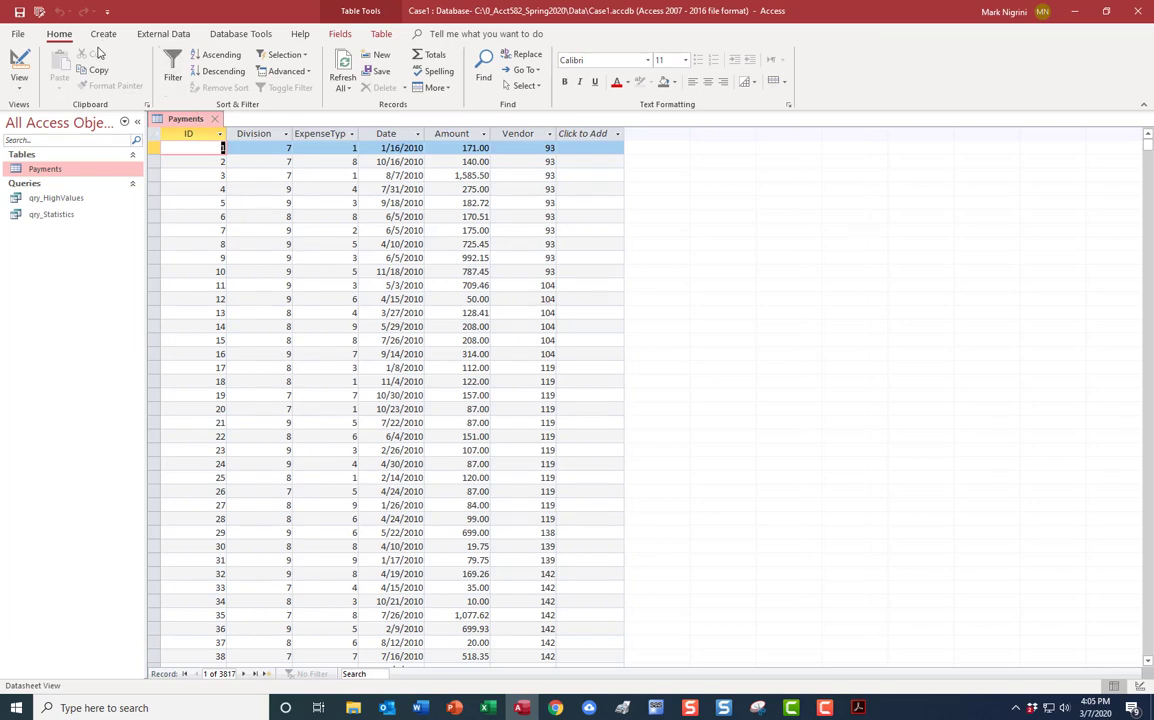
- Start a new design-view query on the Payments table and enlarge the design grid
click(101, 34)
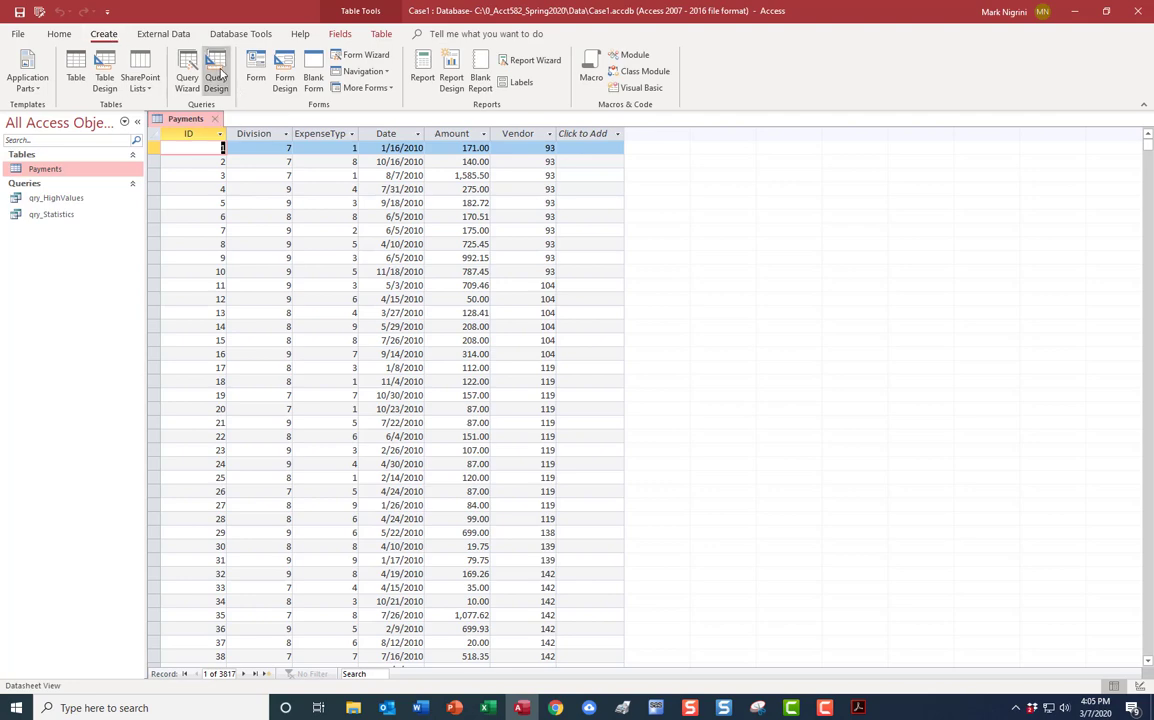
click(212, 76)
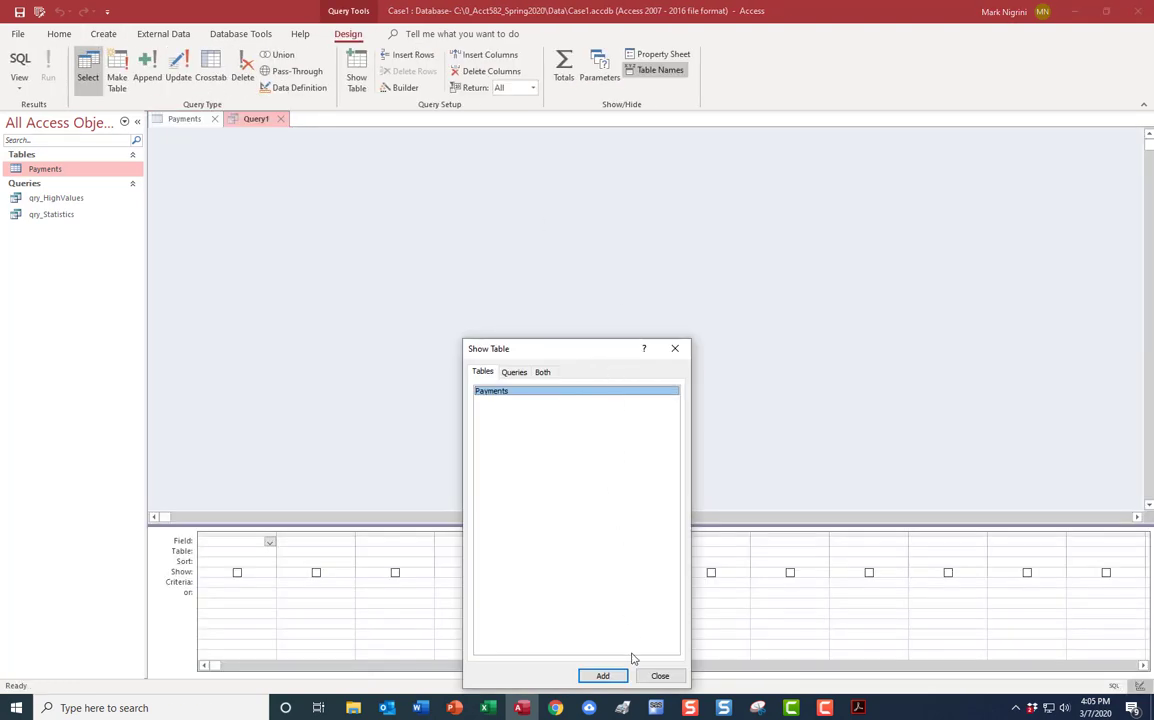
click(604, 677)
click(660, 676)
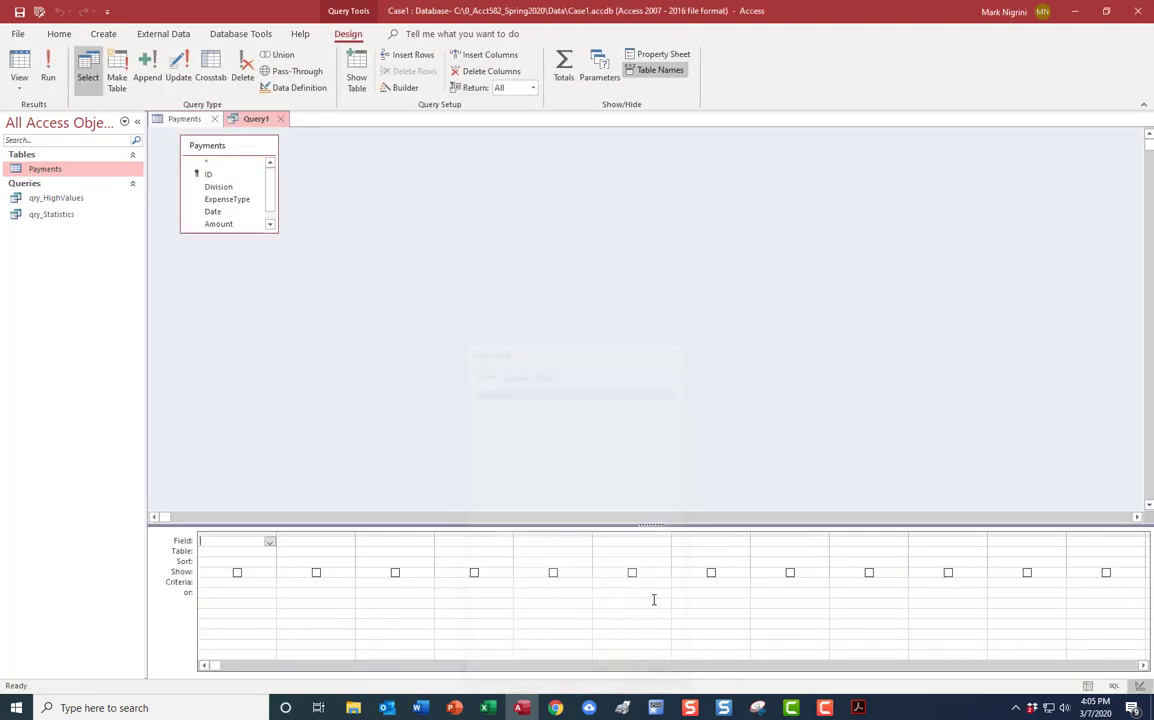
drag(661, 526, 608, 281)
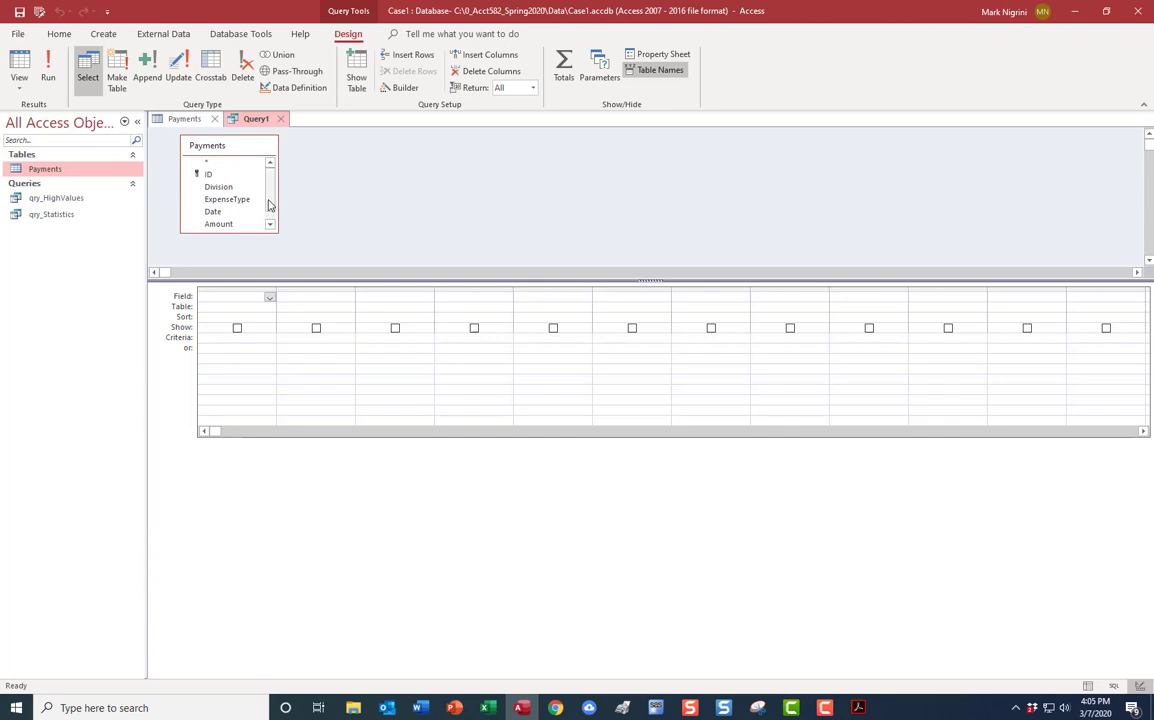
scroll(269, 205, down, 1)
- Add Vendor, Date, Amount, and a second Amount field to the query grid
double_click(220, 225)
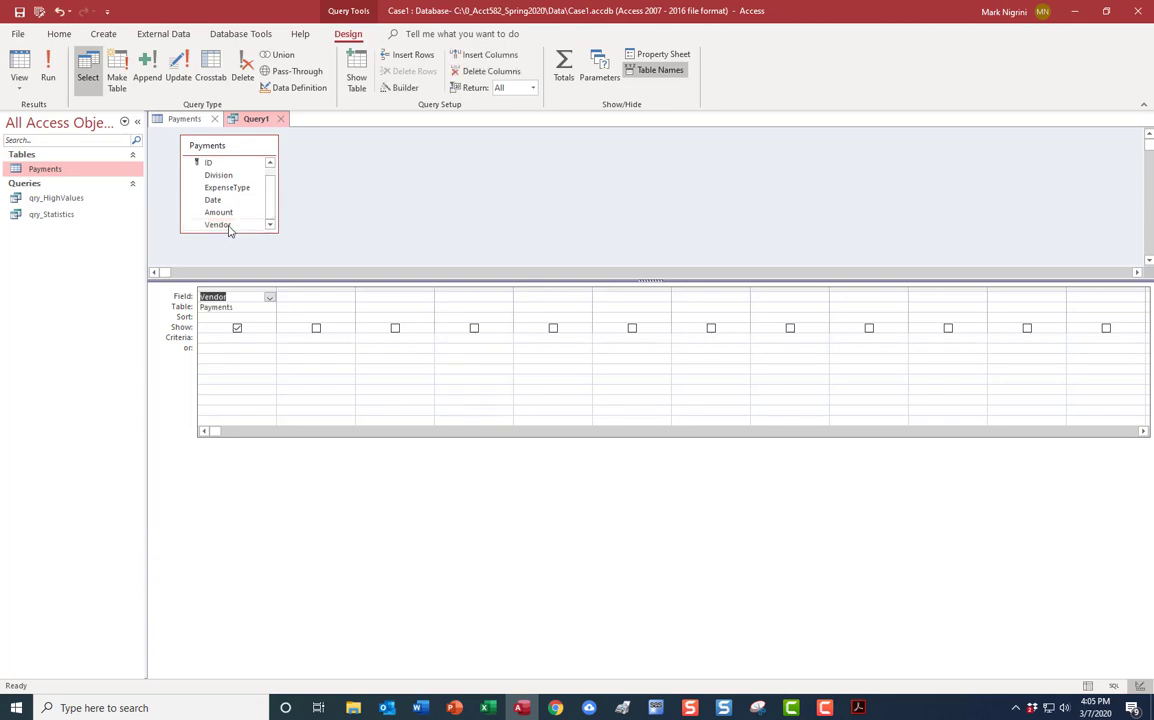
double_click(230, 200)
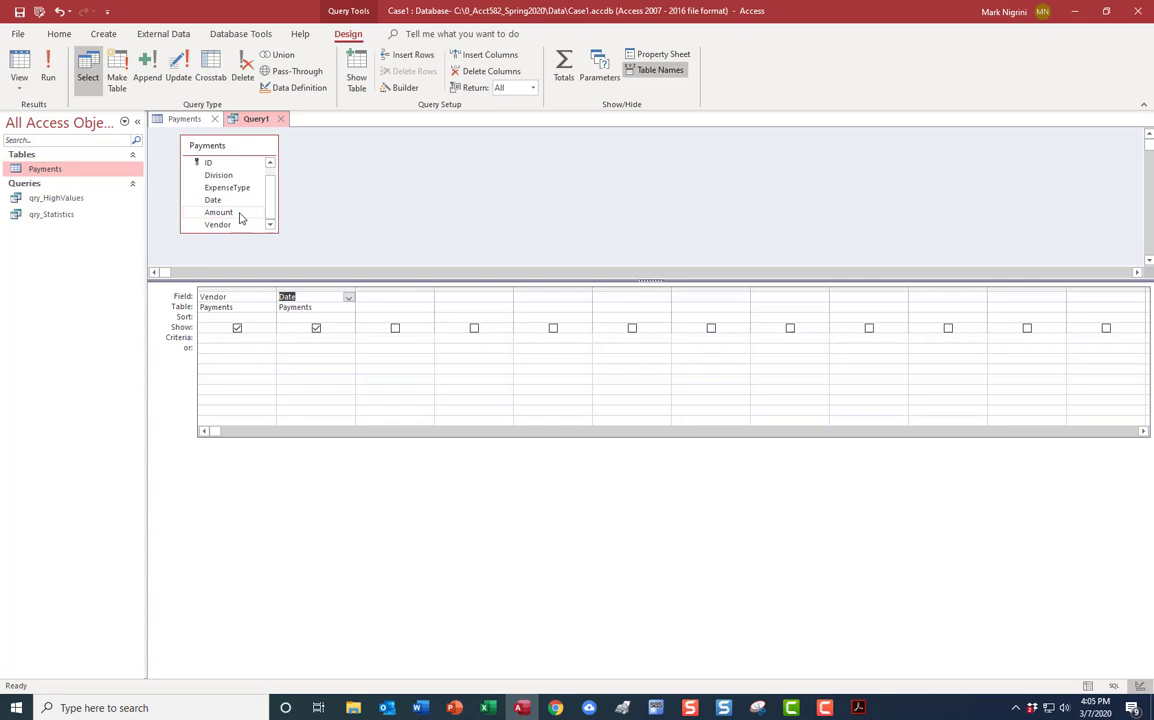
double_click(219, 212)
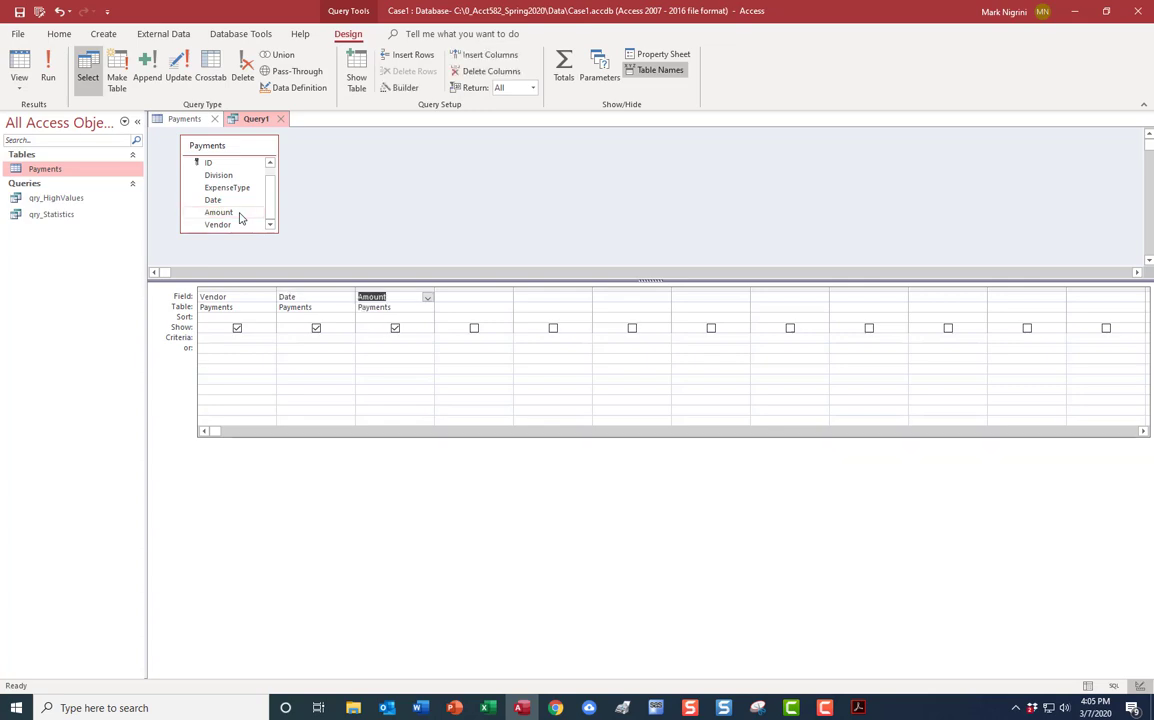
click(468, 297)
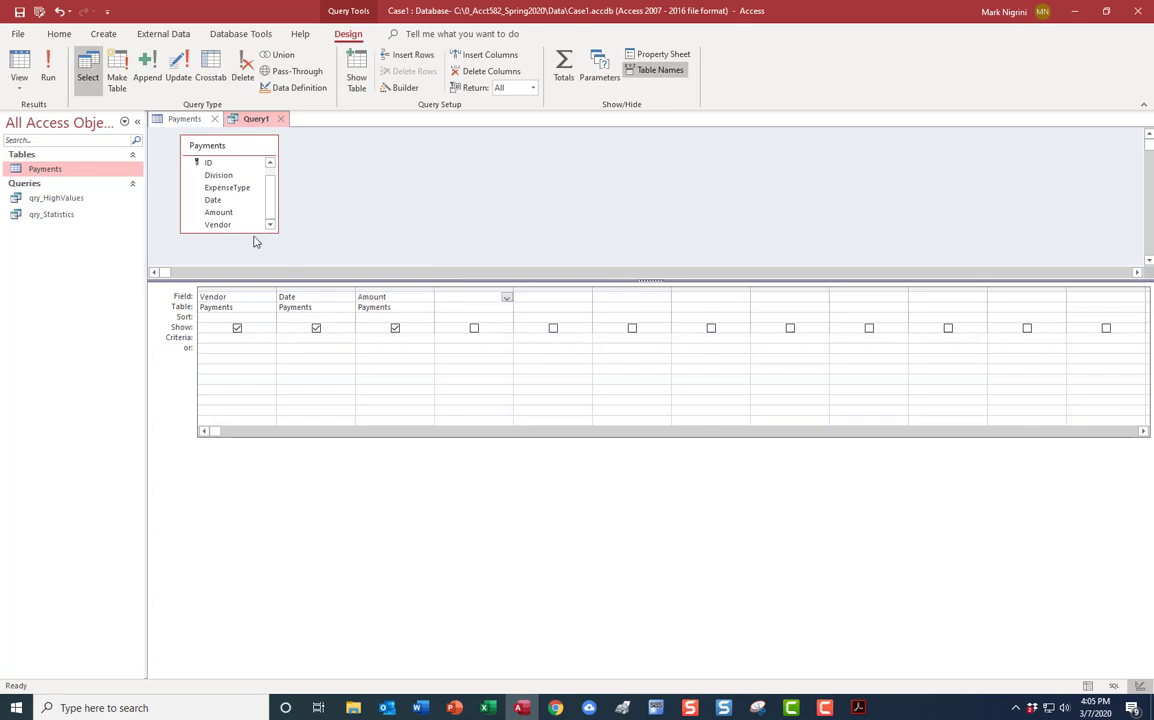
click(507, 298)
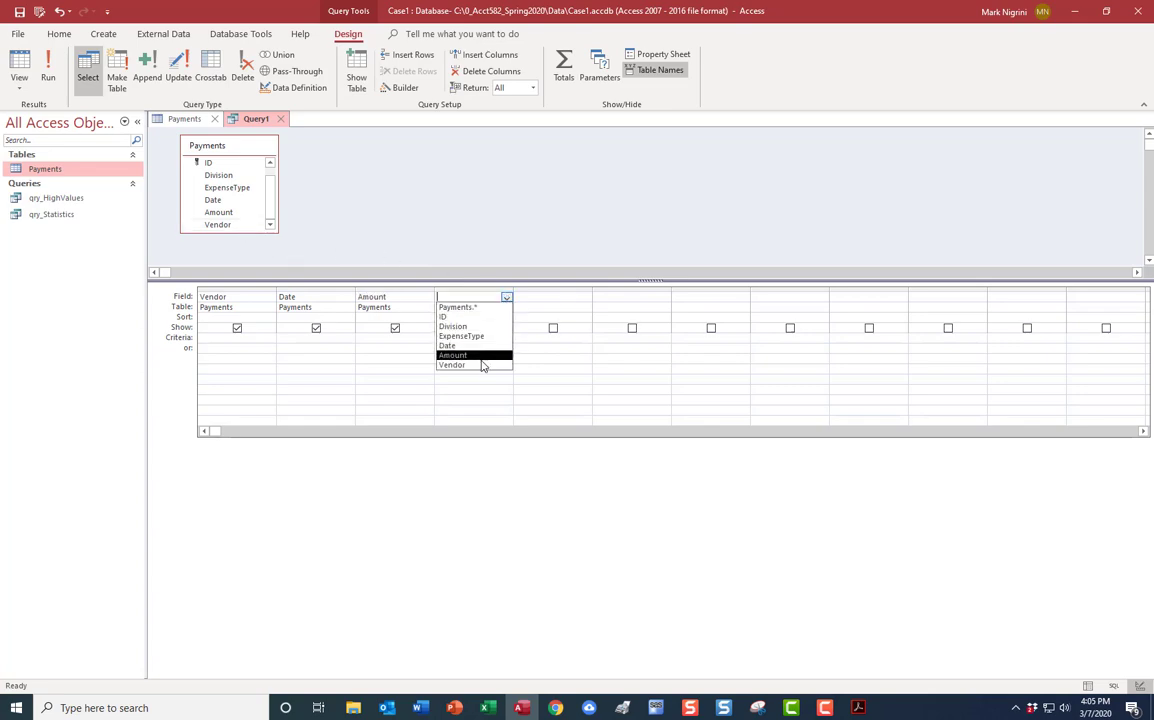
click(455, 355)
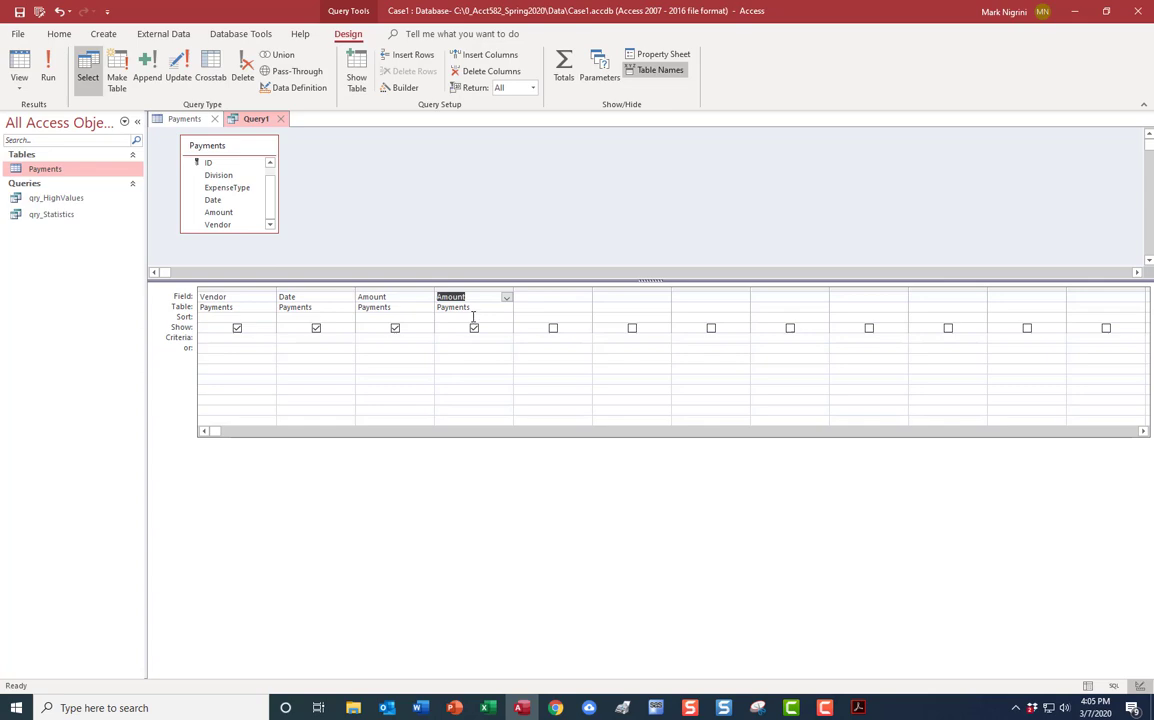
- Turn on Totals and make the fourth column a Count of Amount with criteria >=2
click(565, 68)
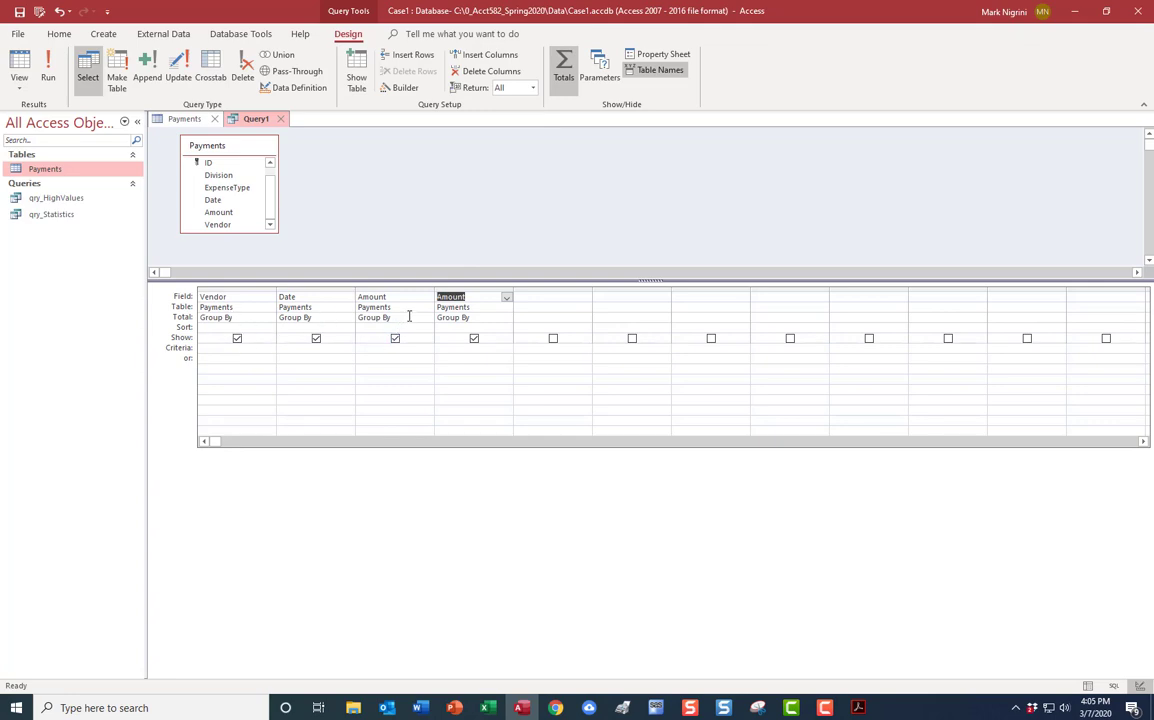
click(486, 316)
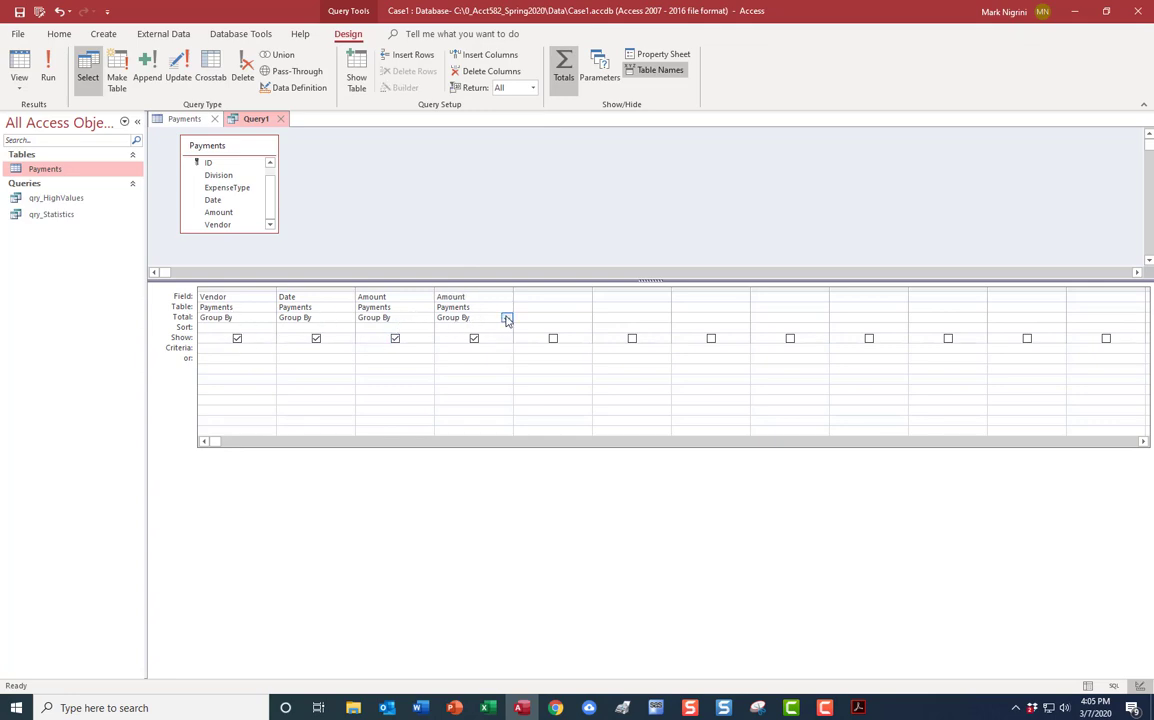
click(506, 318)
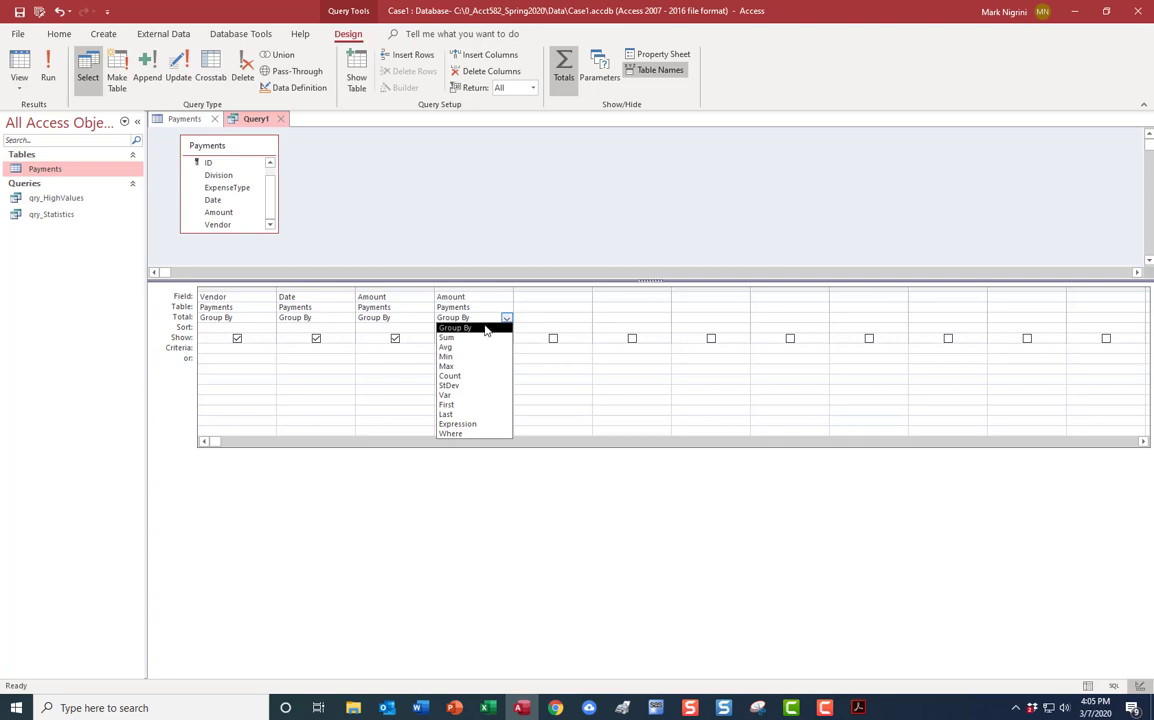
click(468, 375)
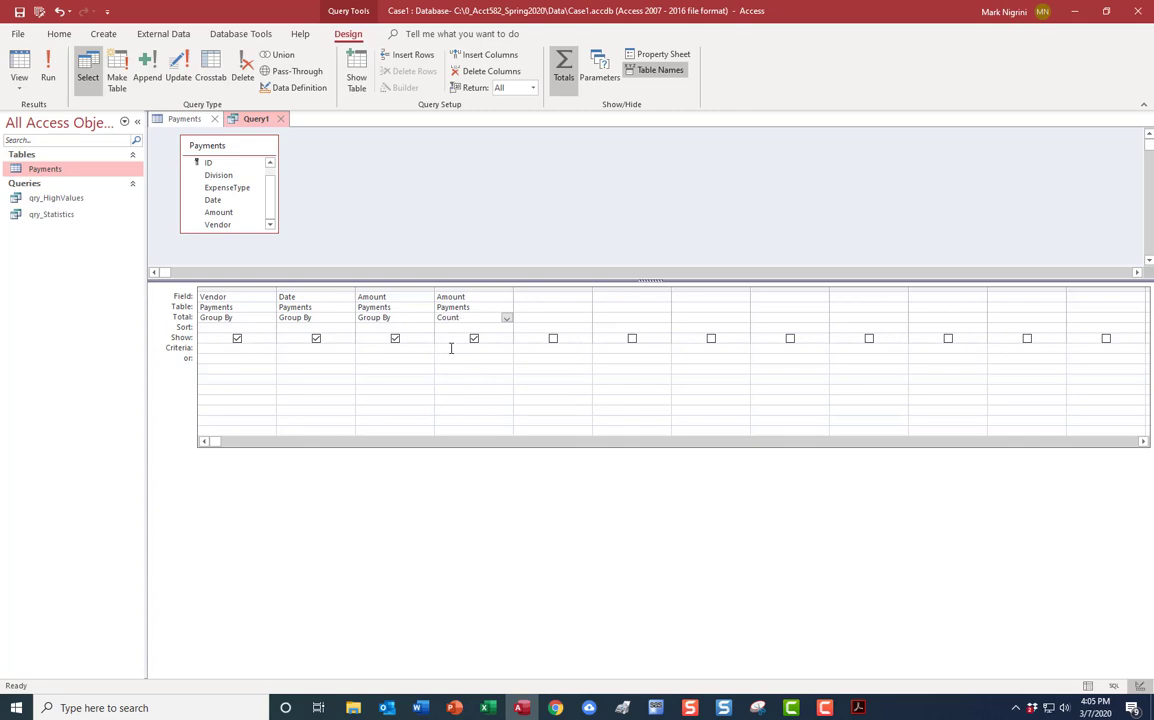
click(455, 349)
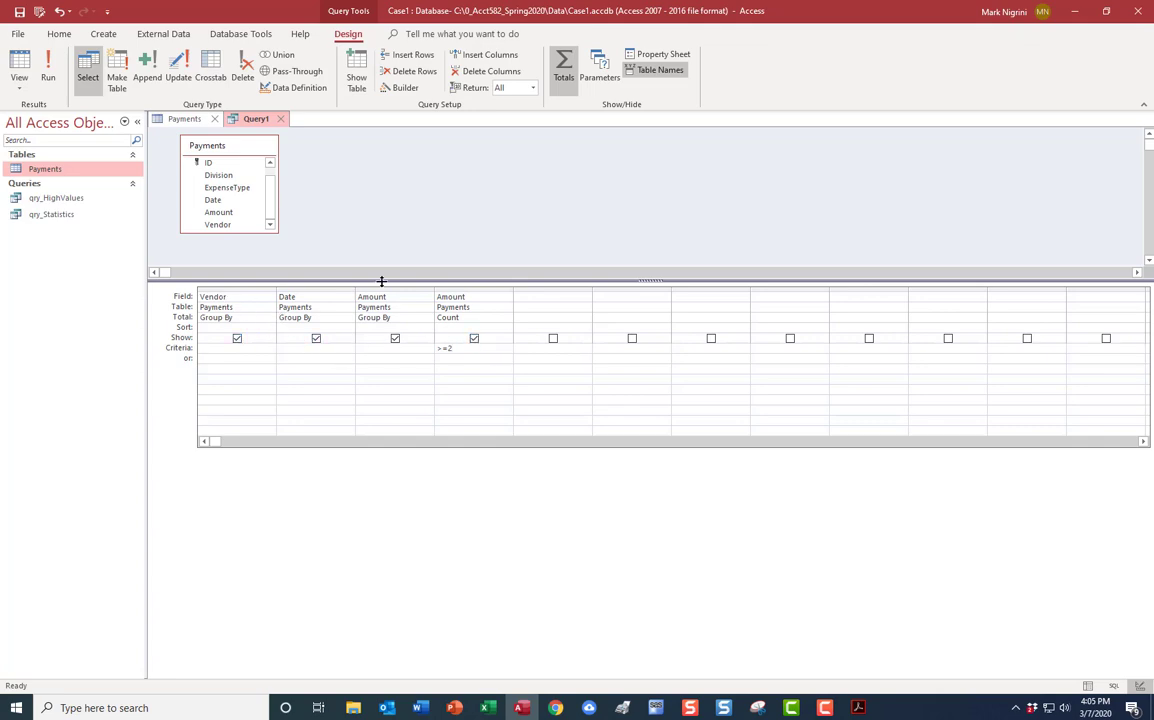
click(478, 348)
- Sort both the counted and grouped Amount columns descending
click(506, 329)
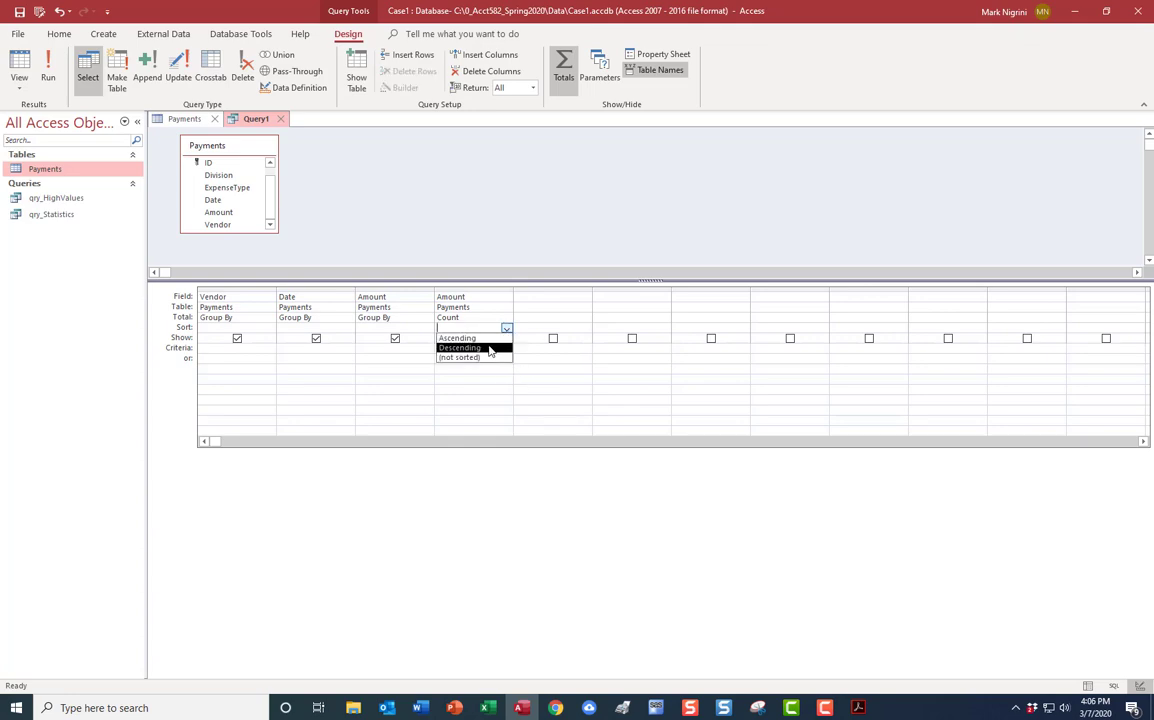
click(490, 349)
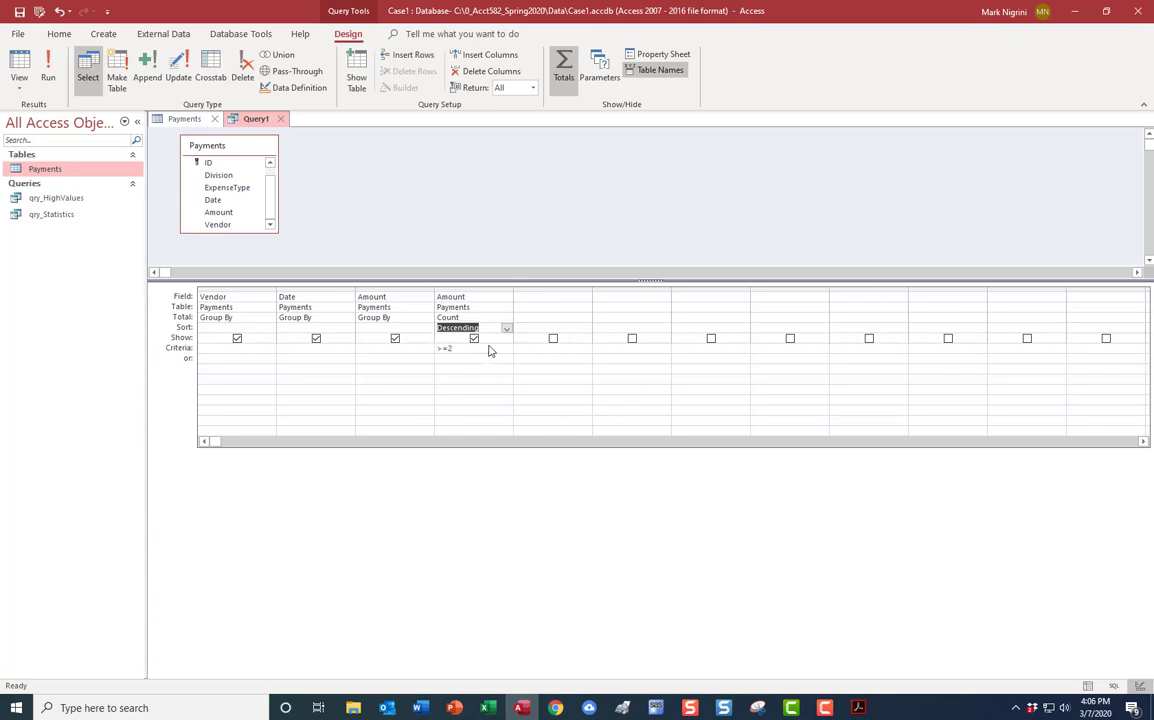
click(418, 328)
click(427, 328)
click(385, 348)
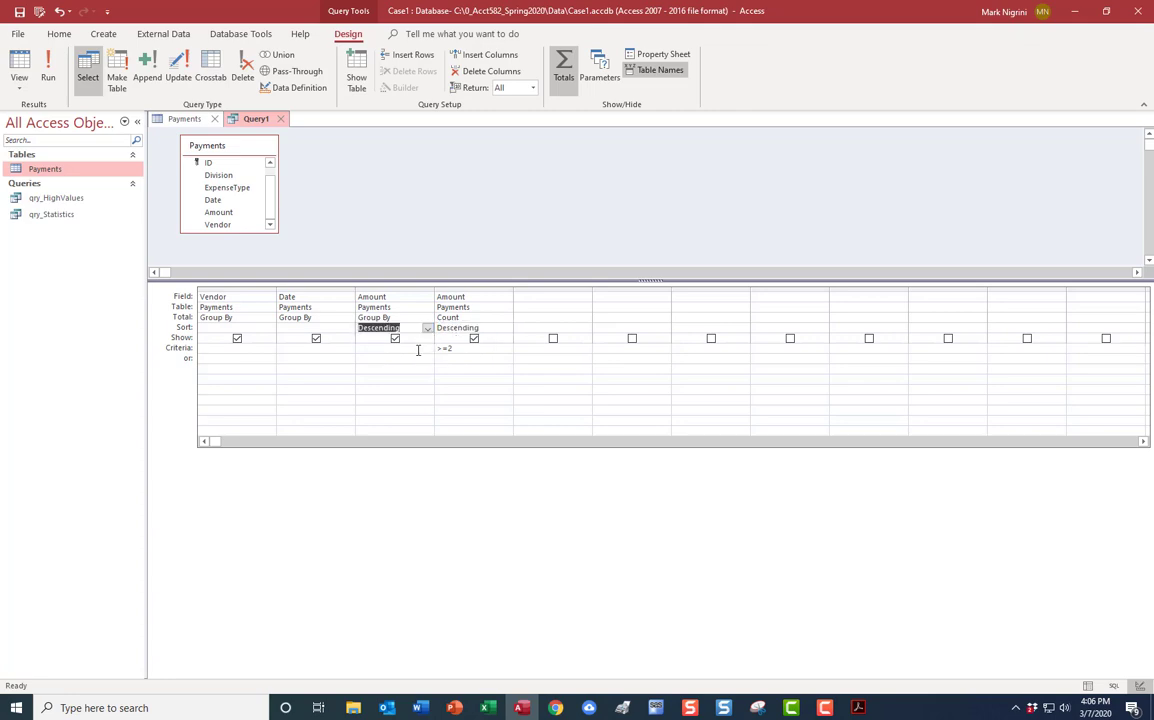
click(476, 390)
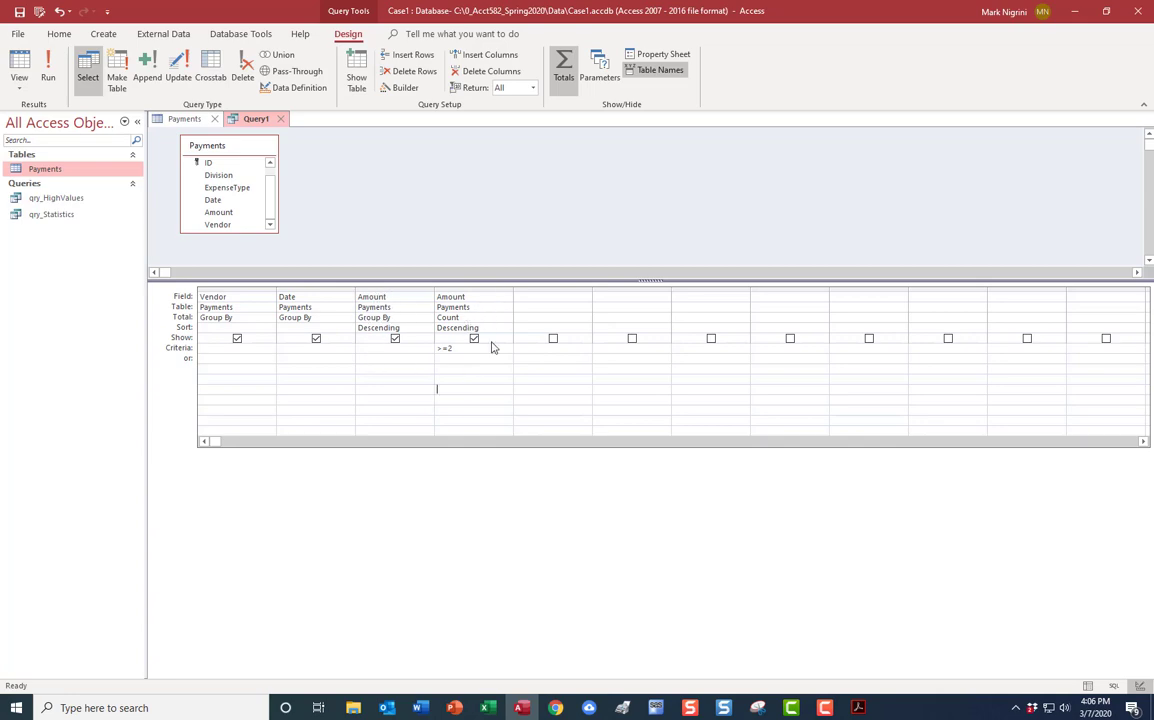
click(473, 288)
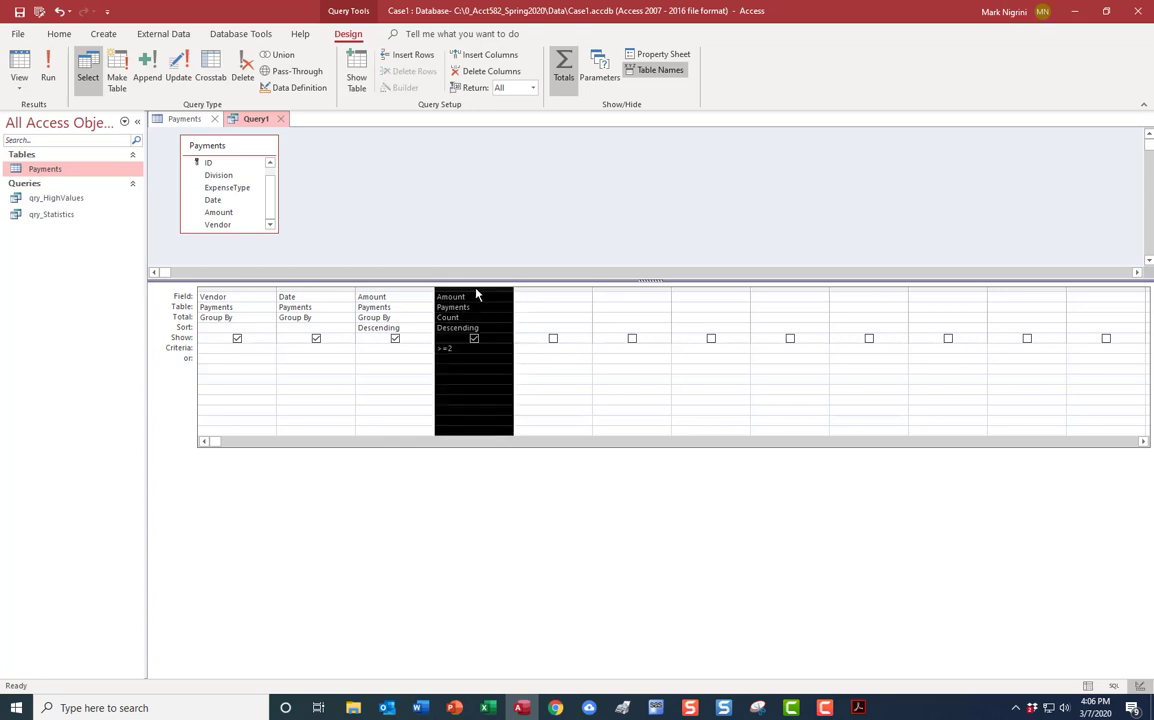
- Move the counted Amount column in front of the grouped Amount column
drag(475, 290, 420, 298)
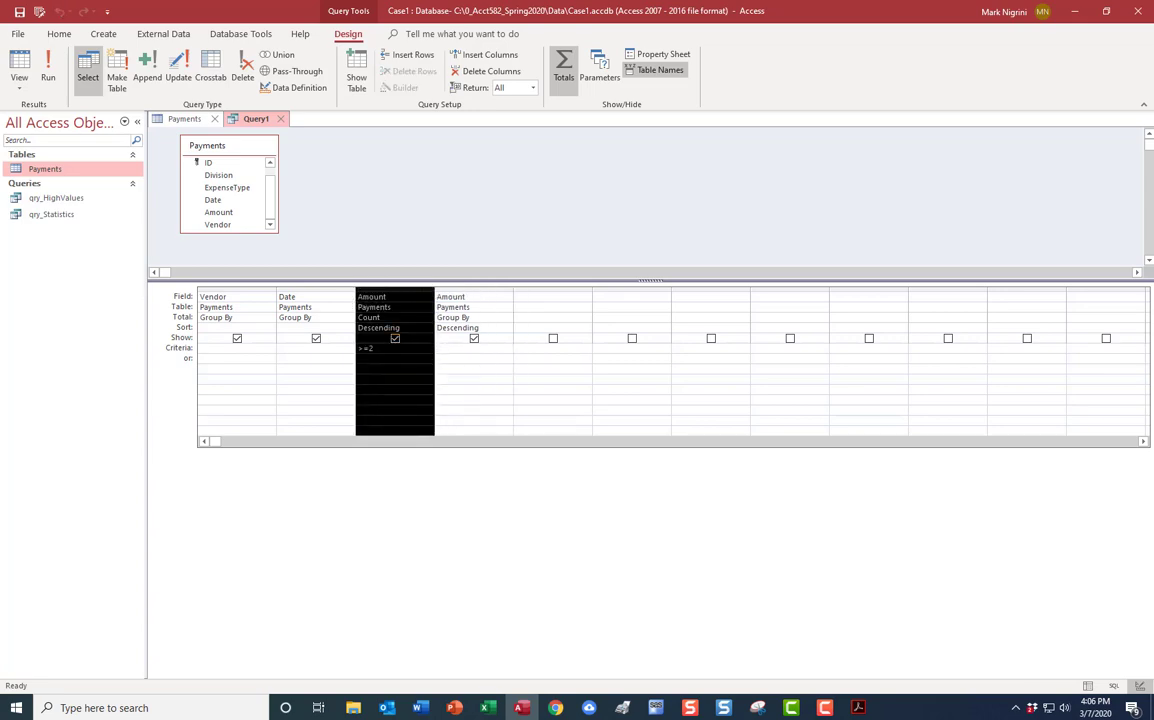
click(380, 317)
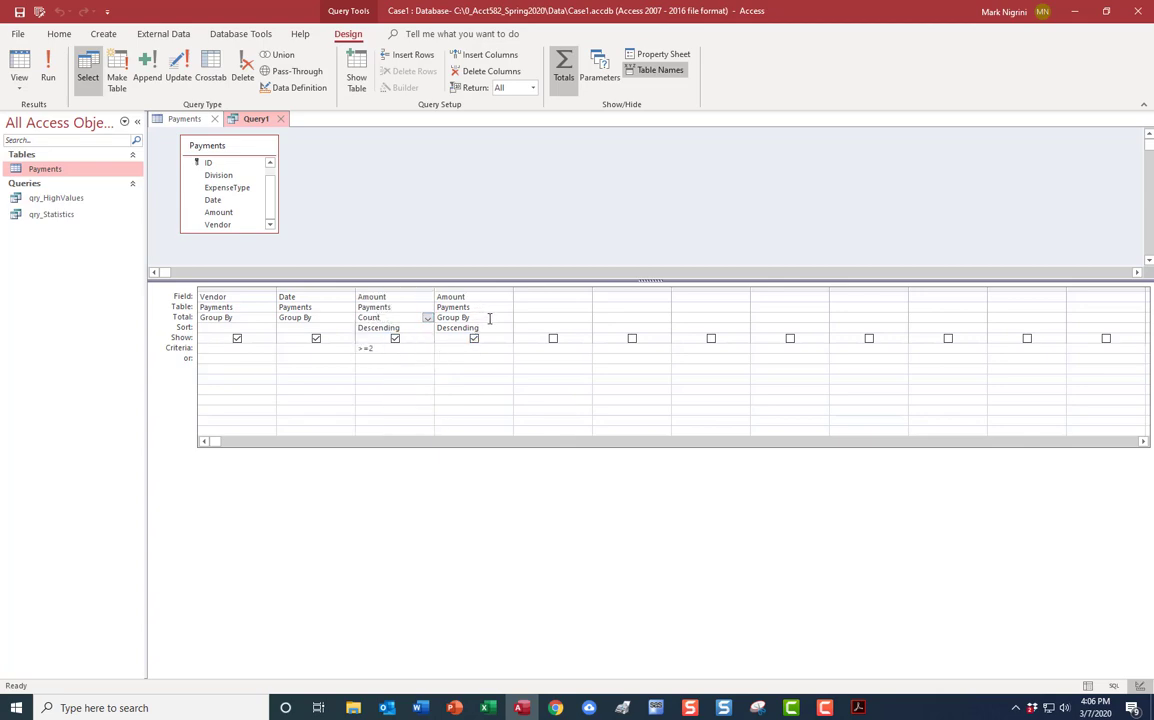
click(400, 348)
- Run the query, review the 947 duplicate-count rows, then bring Excel forward
click(48, 80)
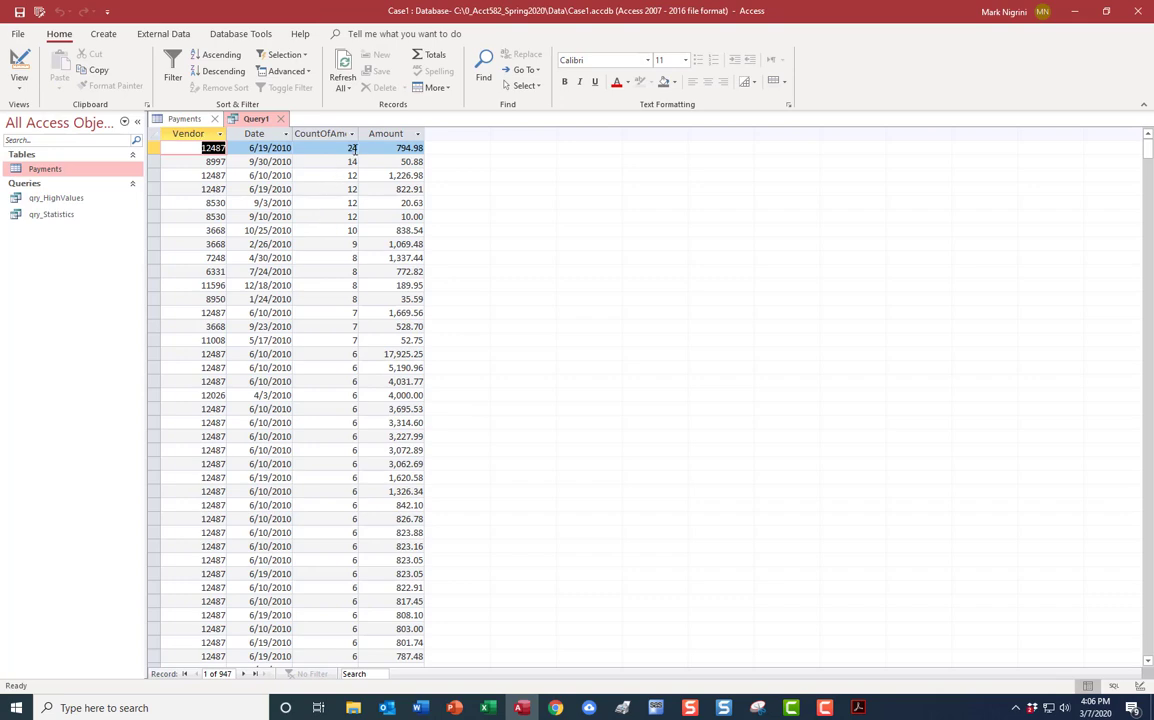
scroll(390, 505, down, 4)
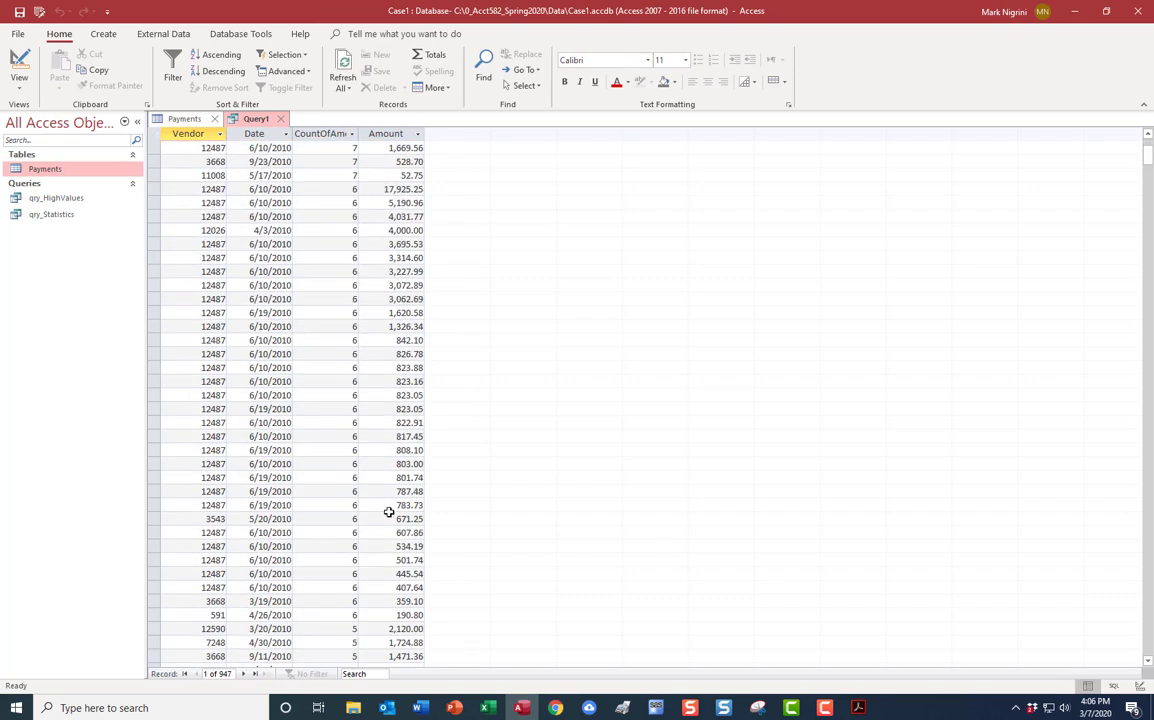
scroll(389, 512, down, 10)
scroll(360, 450, up, 16)
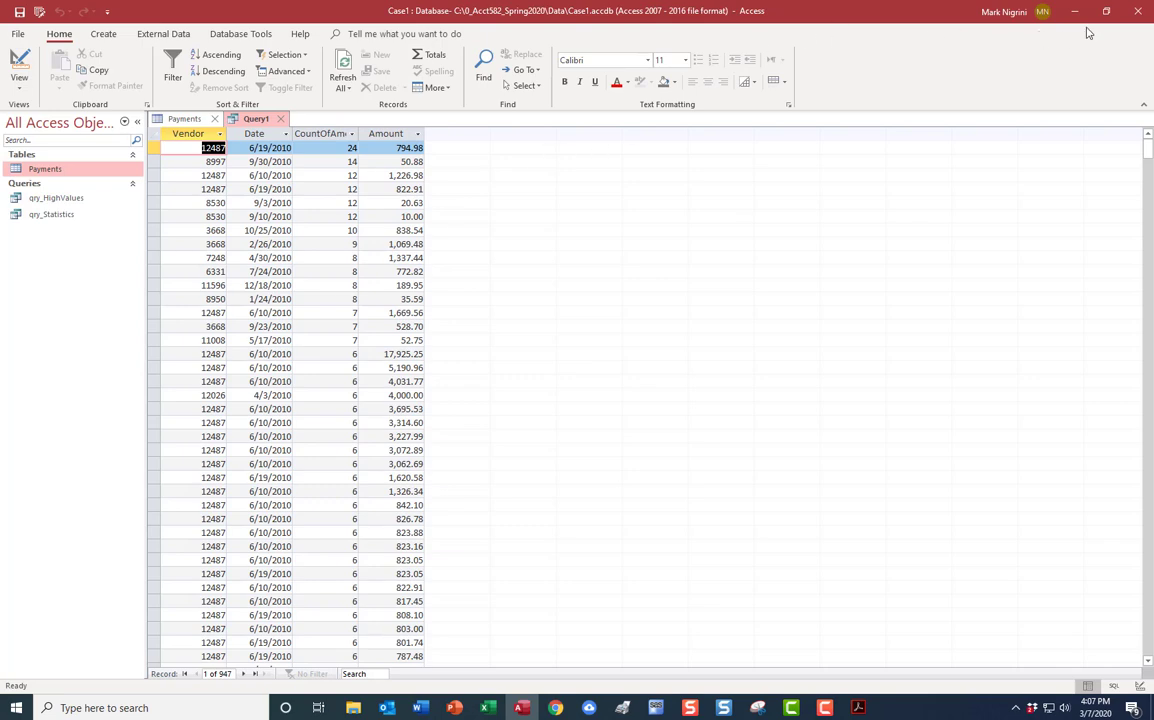
click(489, 708)
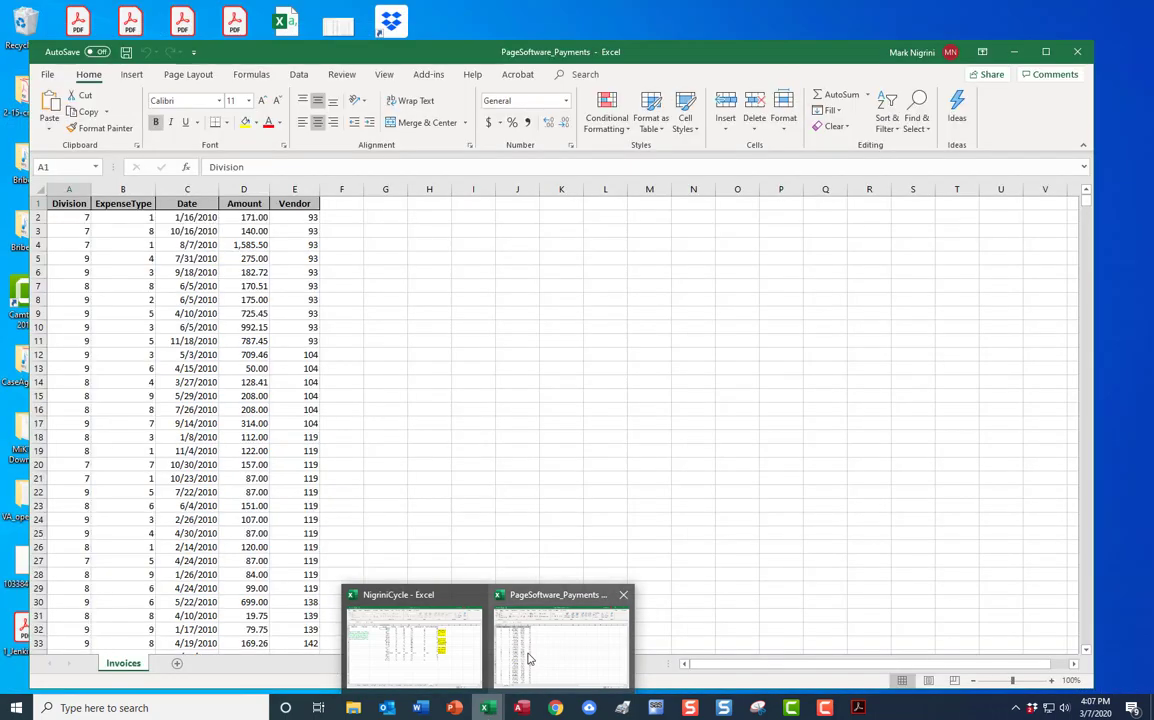
- In PageSoftware_Payments, add a 'Month' header in cell F1
click(528, 662)
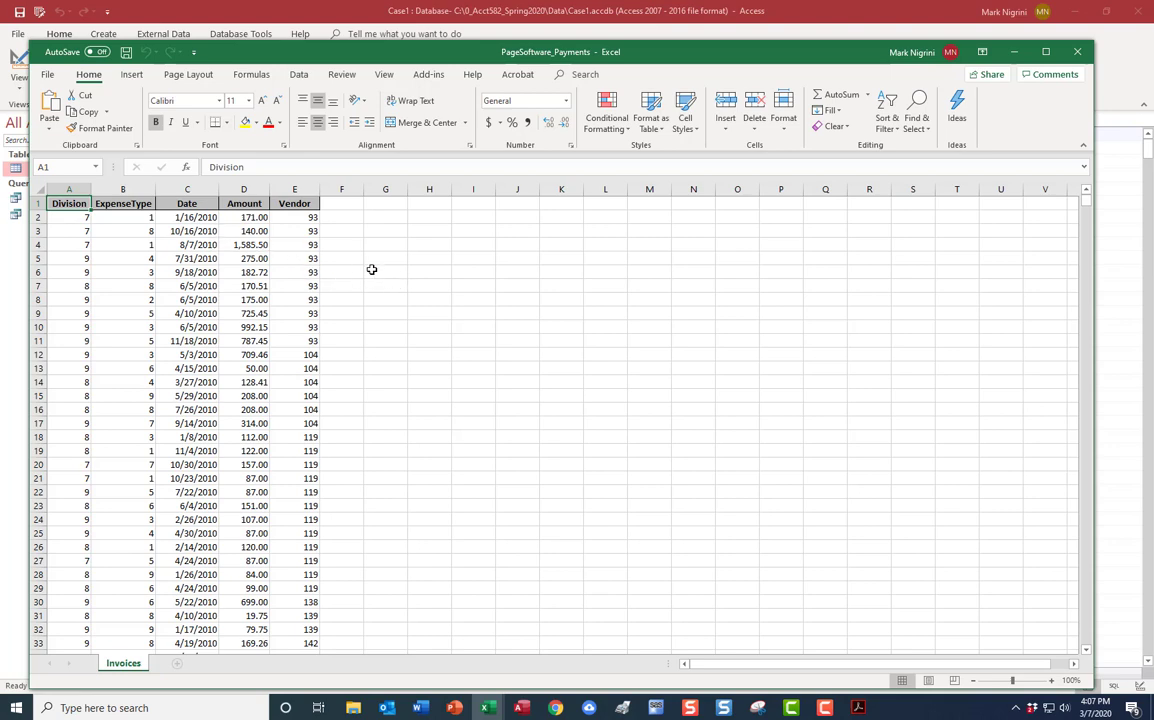
click(301, 205)
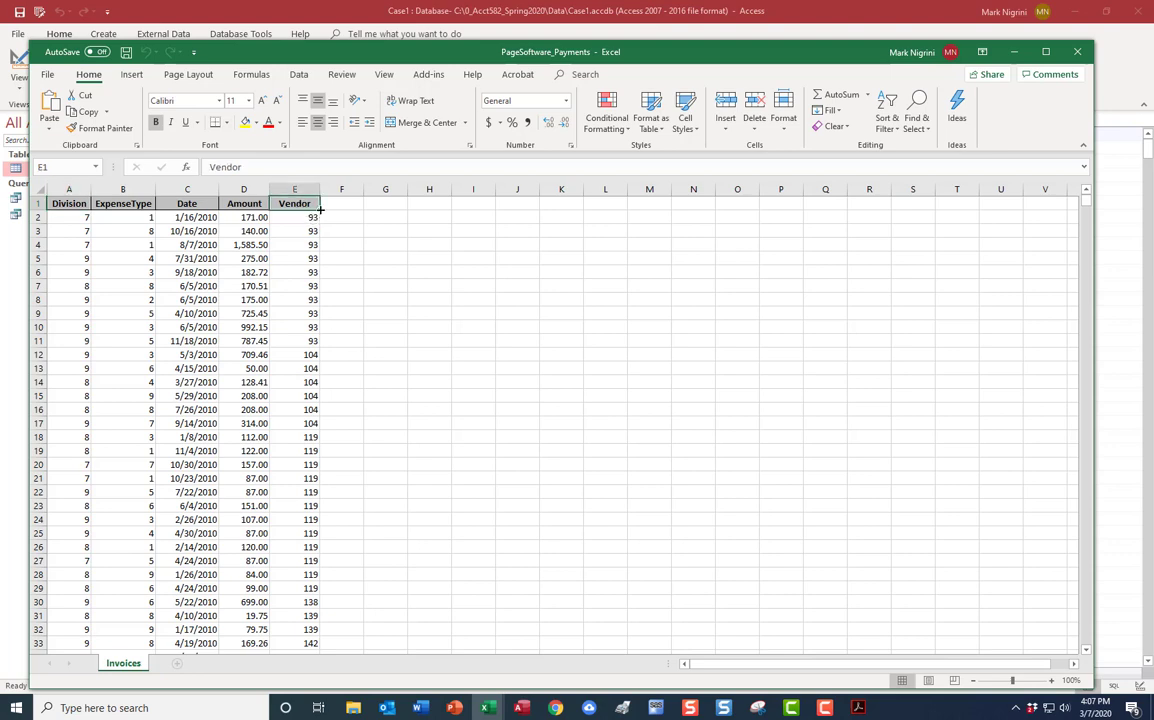
drag(319, 210, 347, 213)
click(344, 205)
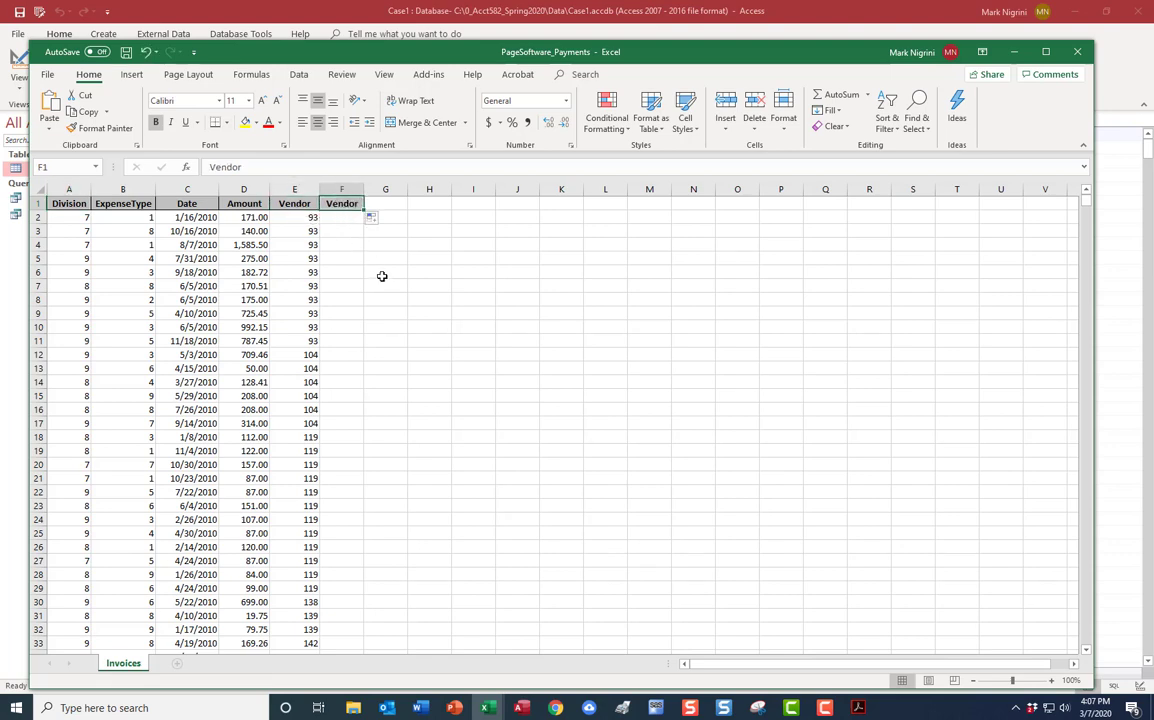
text(Month)
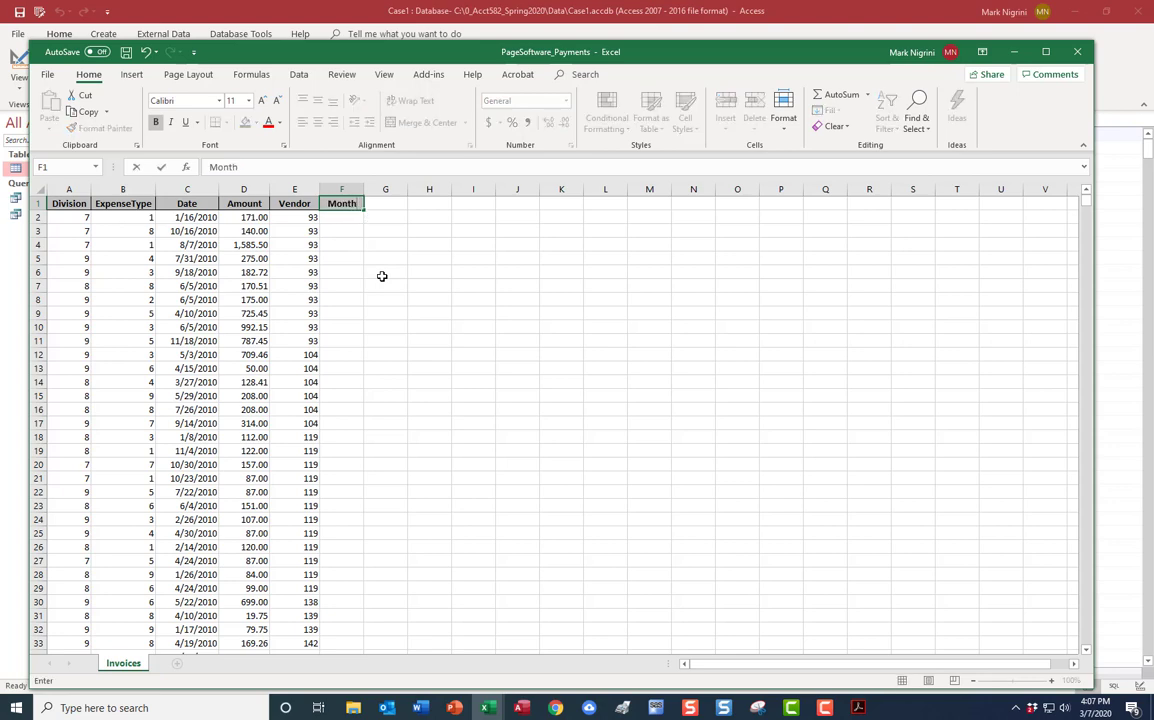
key(Return)
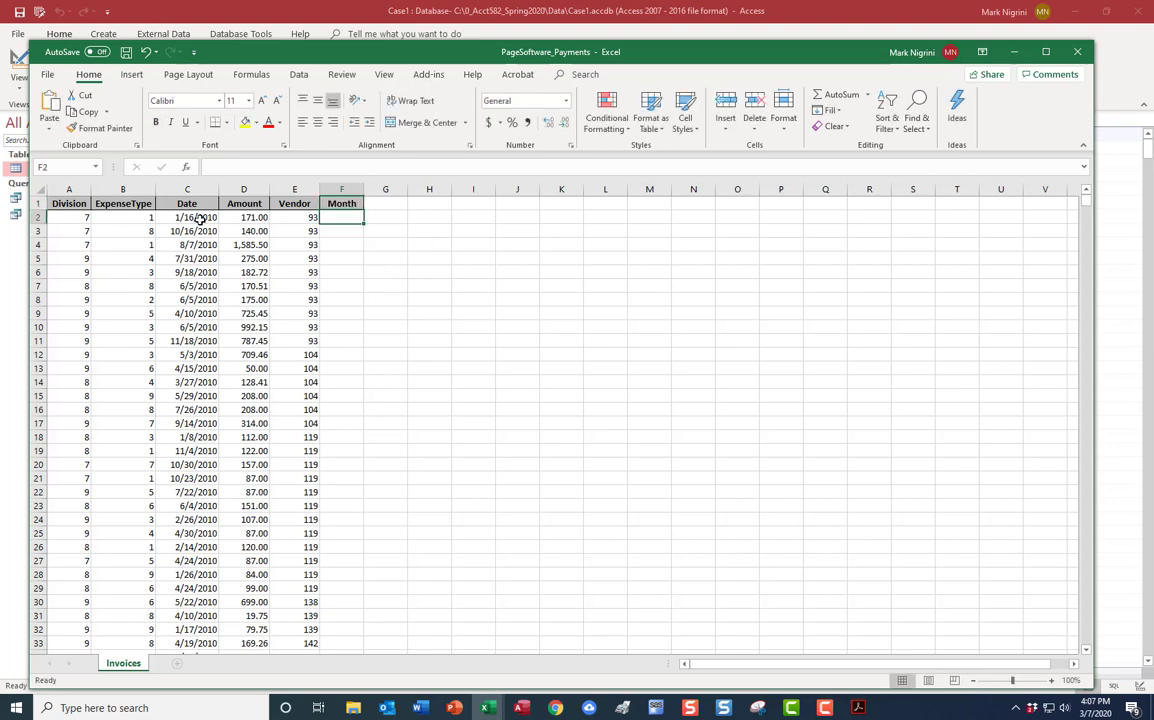
- Enter =MONTH(C2) in F2 and fill it down to row 38177
text(=month()
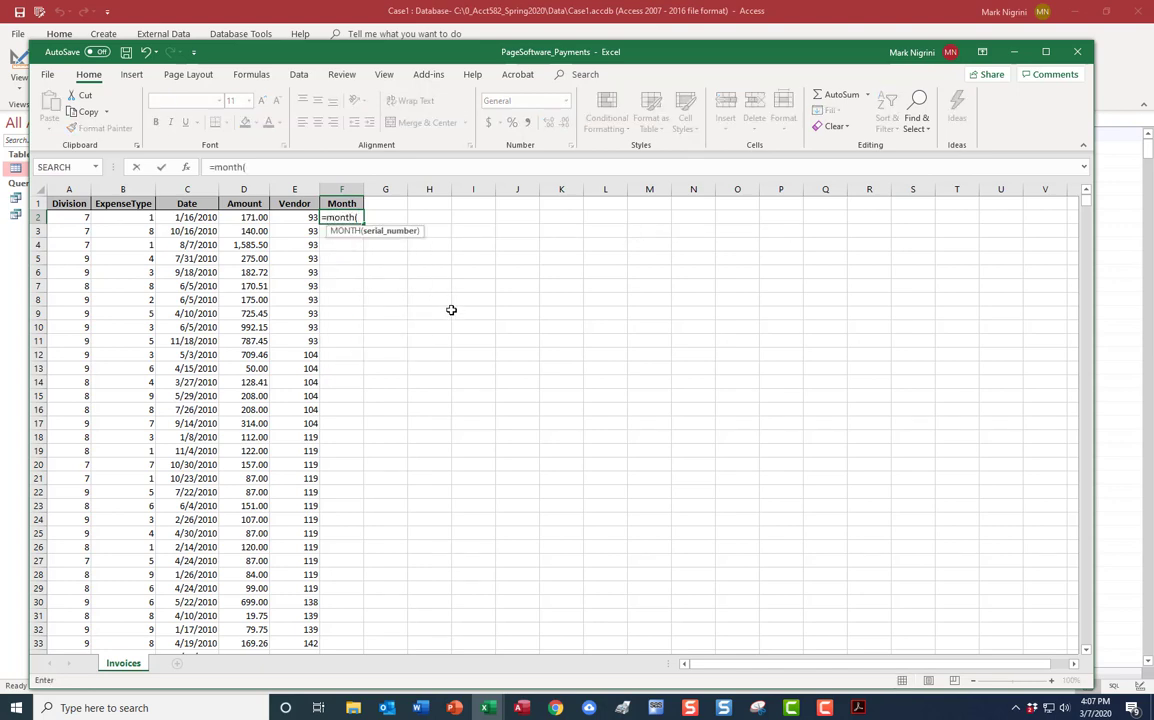
key(Left)
key(Left)
key(Left)
text())
key(Return)
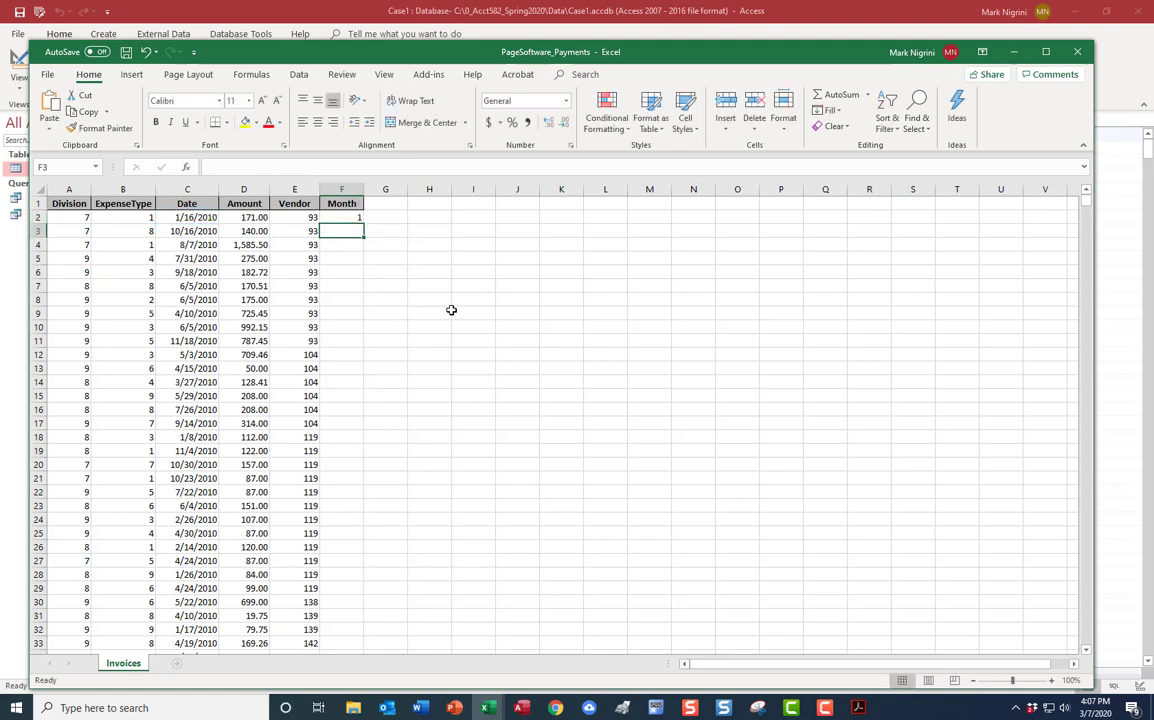
click(349, 218)
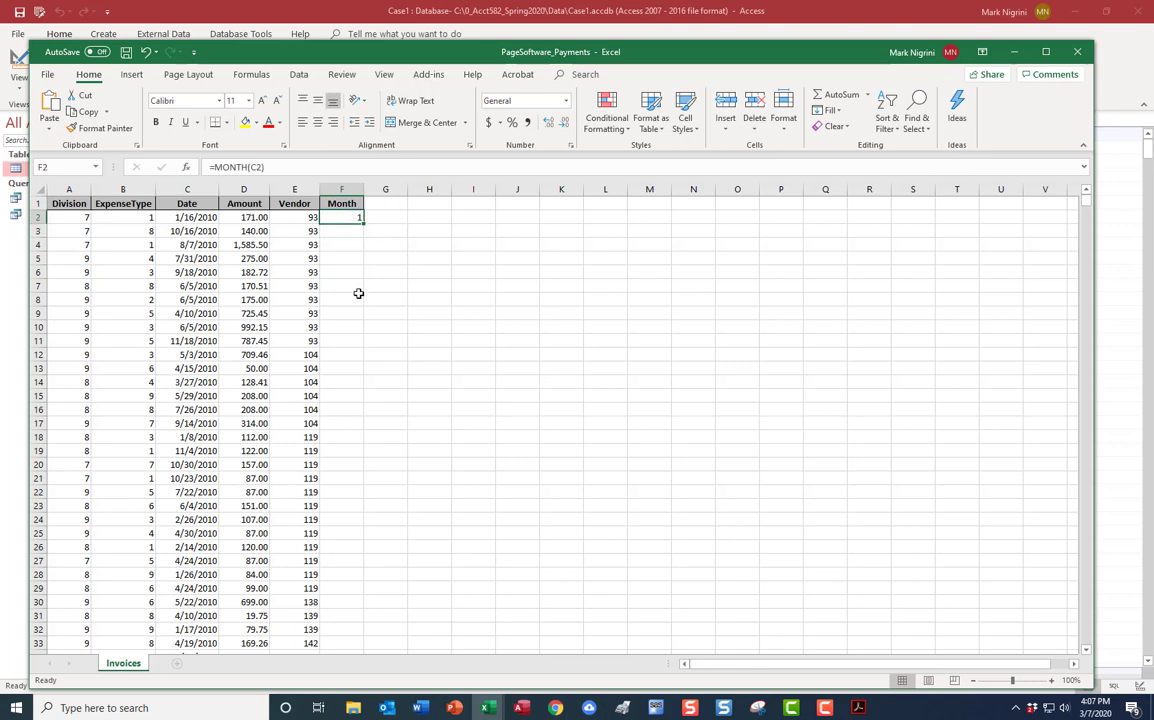
double_click(364, 224)
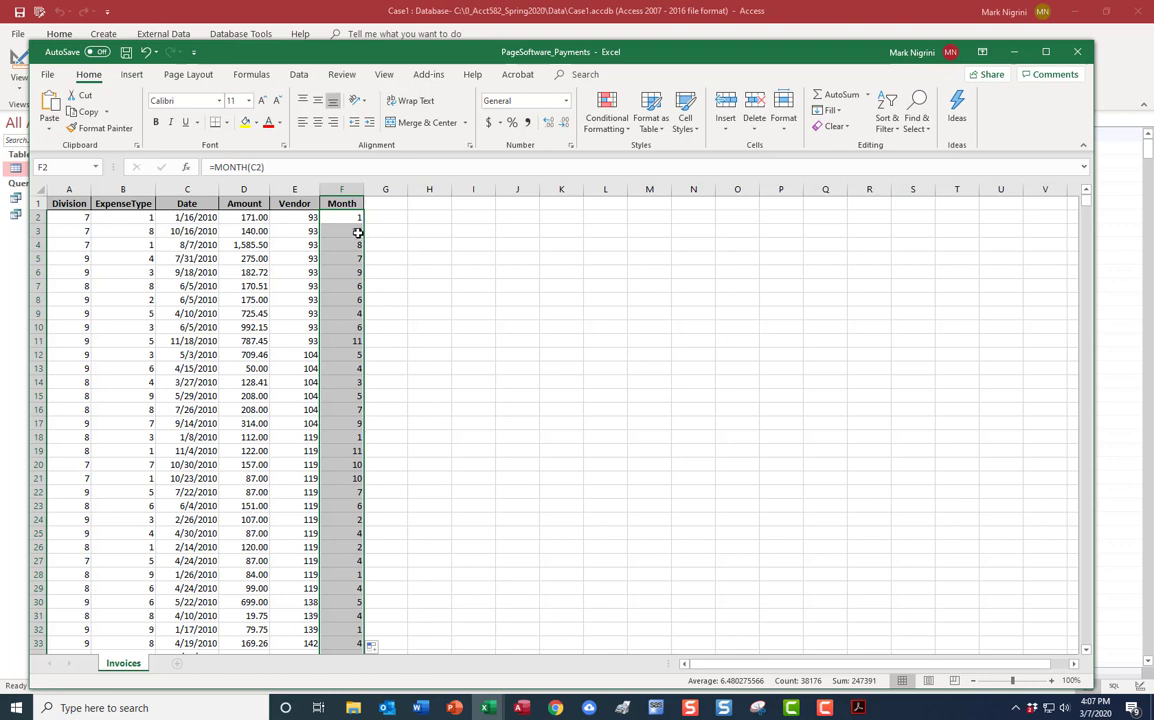
click(85, 220)
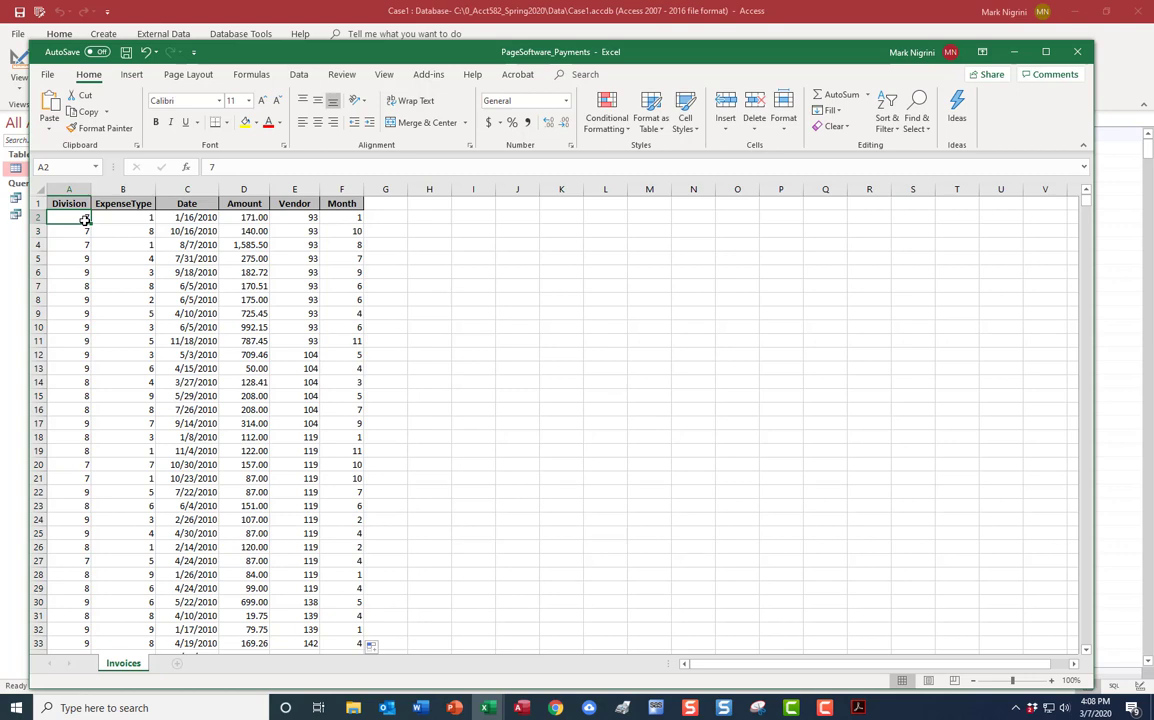
key(ctrl+End)
- Begin a PivotTable from Invoices!$A$1:$F$38177 placed on a new worksheet
click(85, 220)
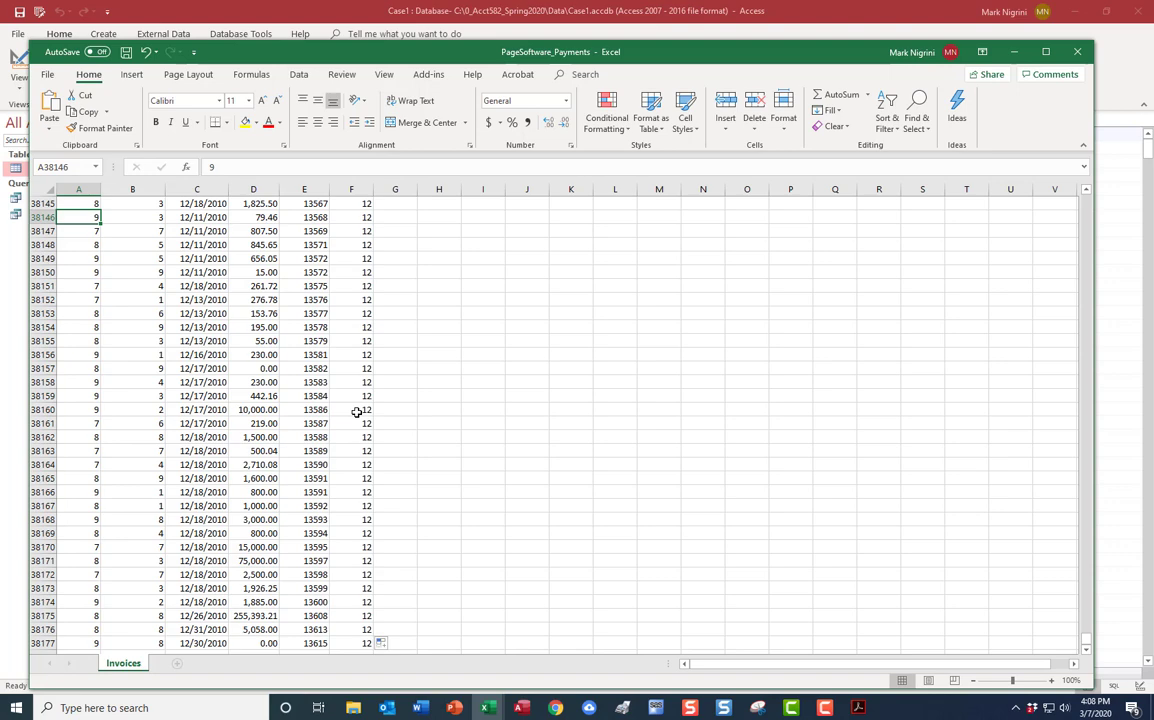
key(ctrl+Home)
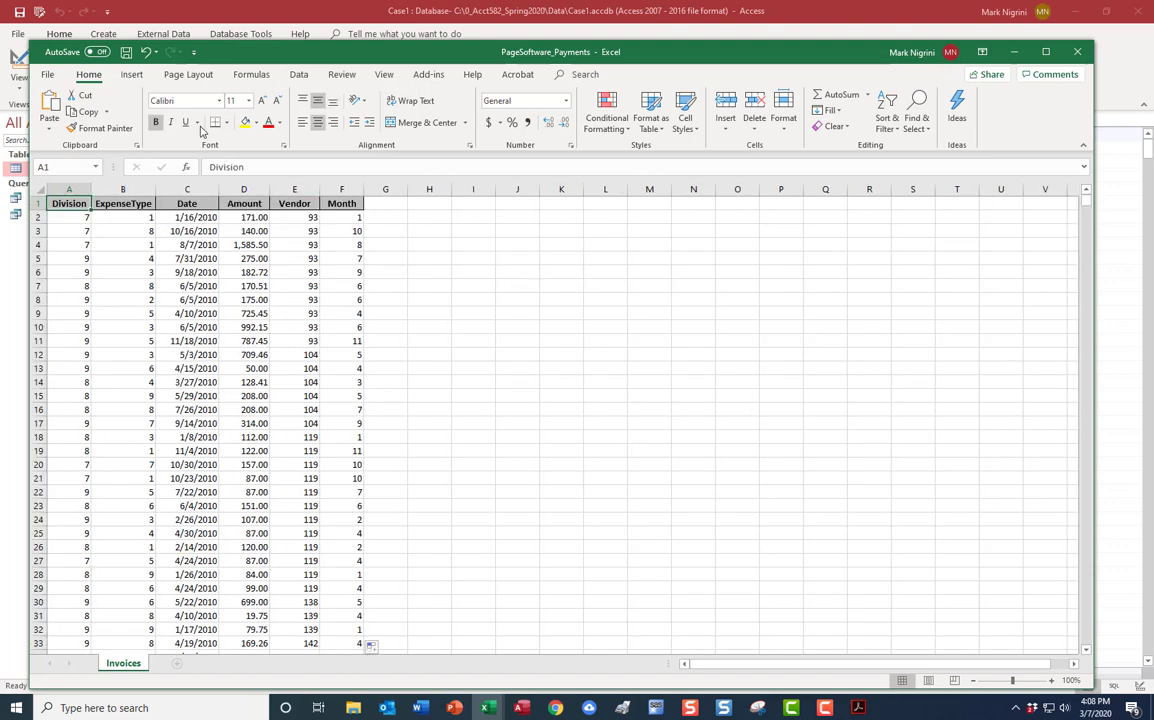
click(130, 77)
click(55, 108)
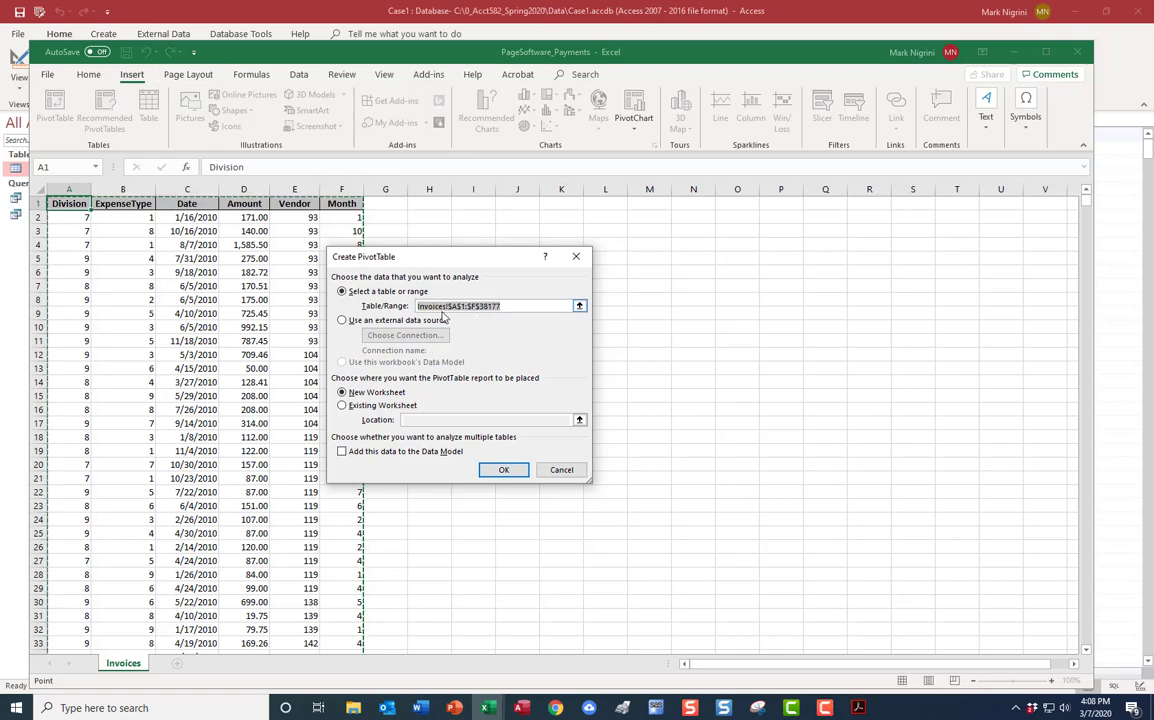
- Build the Sheet1 pivot with Month as rows and Sum of Amount, then return to Invoices
click(504, 470)
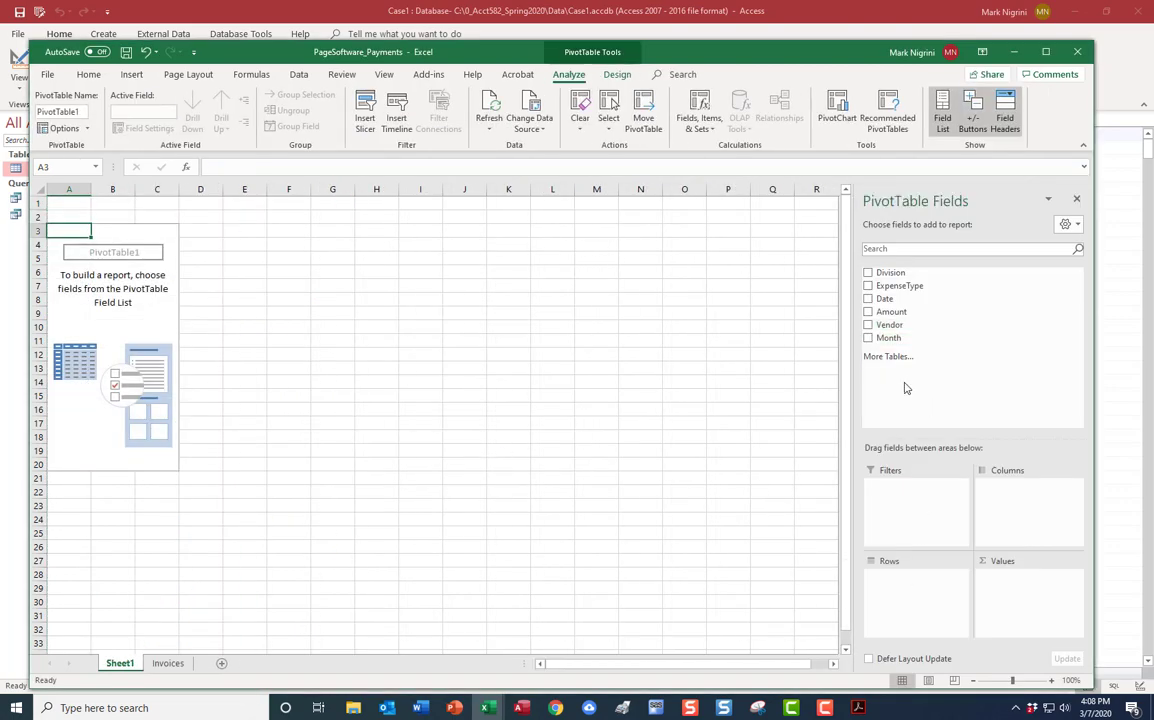
drag(905, 338, 920, 598)
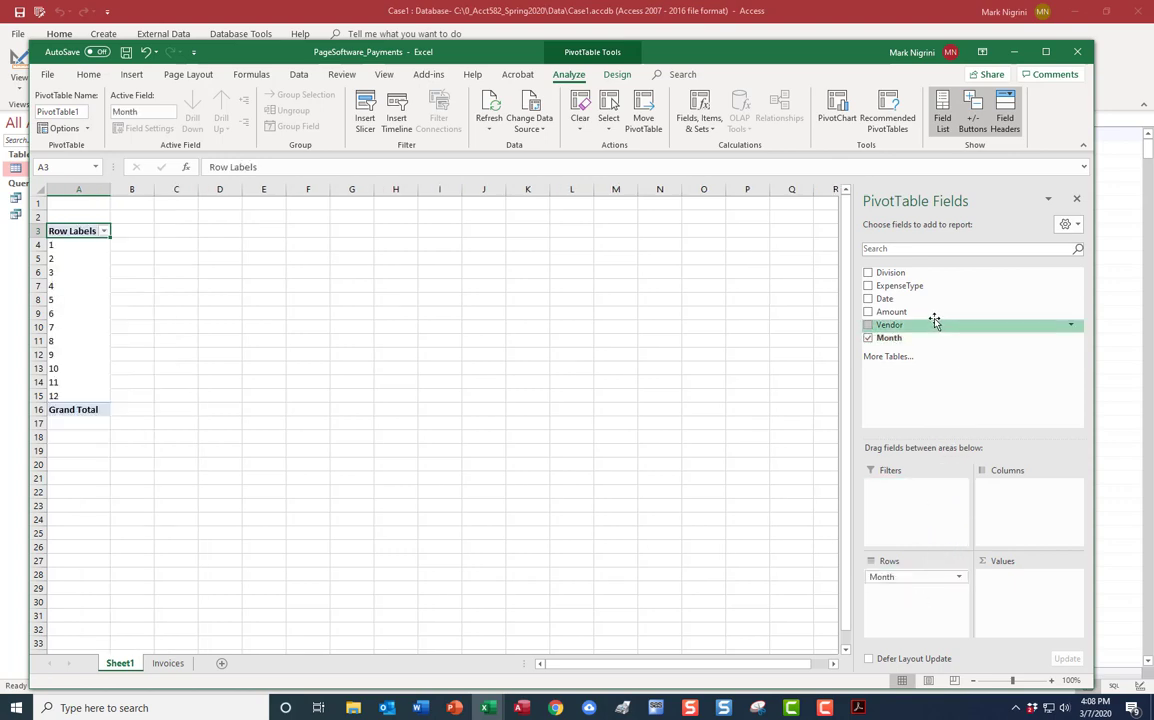
drag(930, 316, 1018, 596)
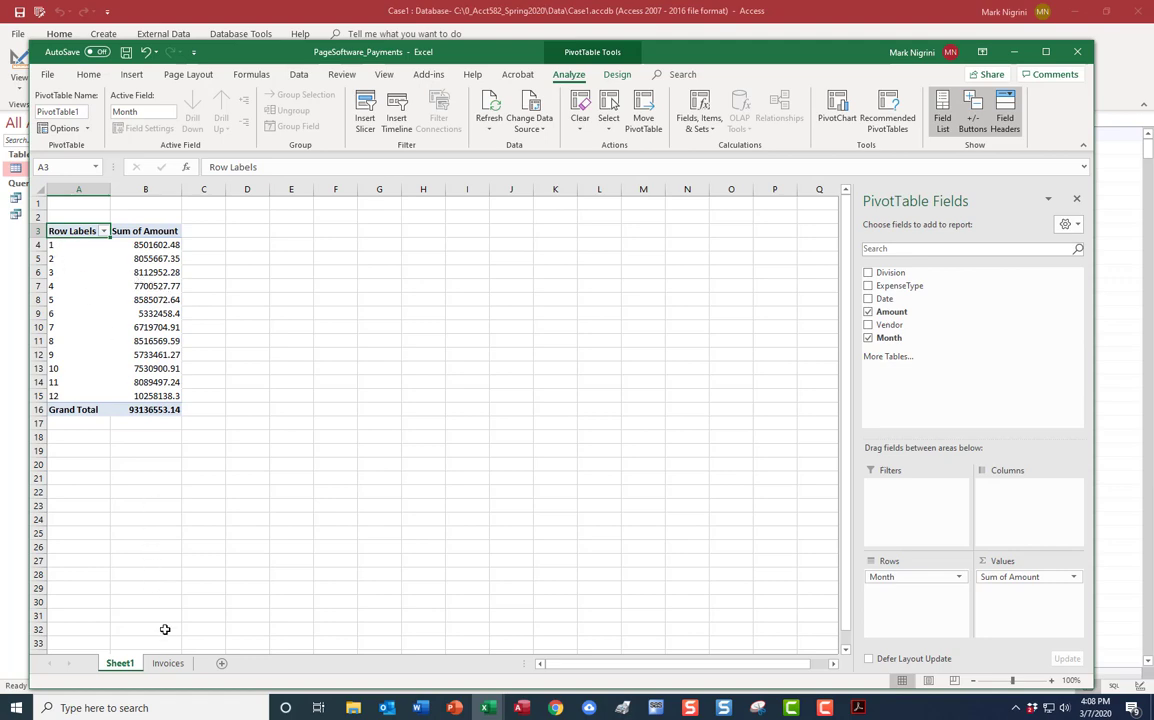
click(172, 665)
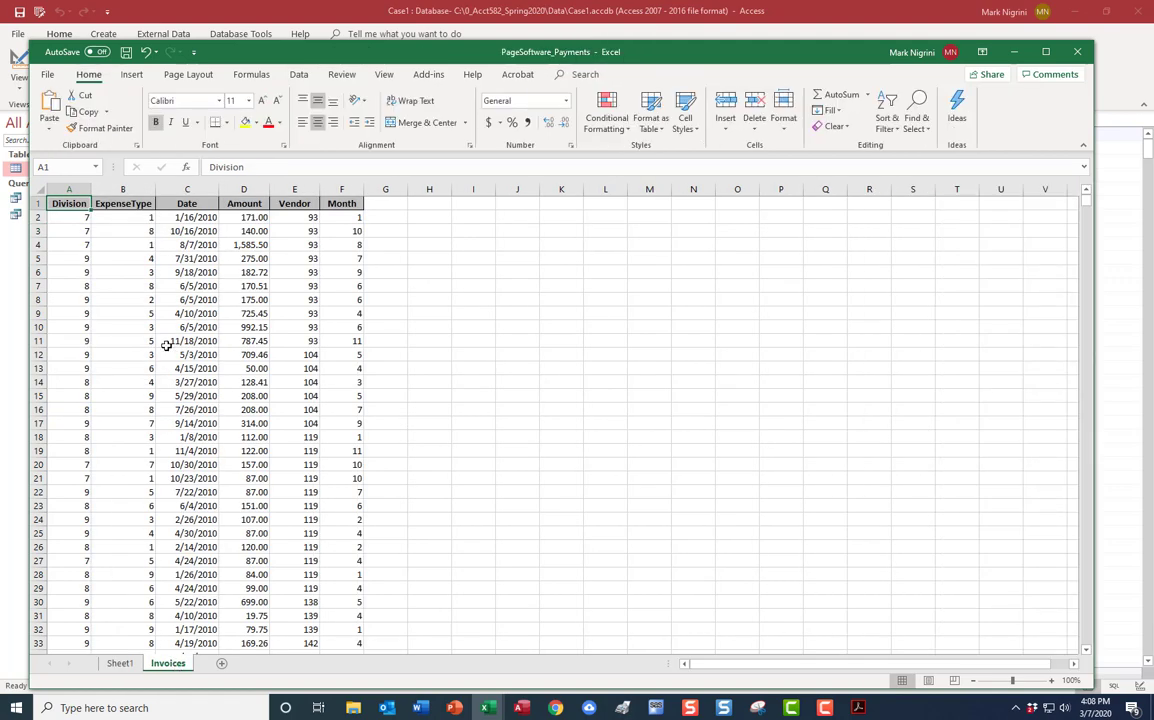
- Sort the Invoices rows by Date oldest to newest, confirming 1/1/2010 through 12/31/2010
click(188, 222)
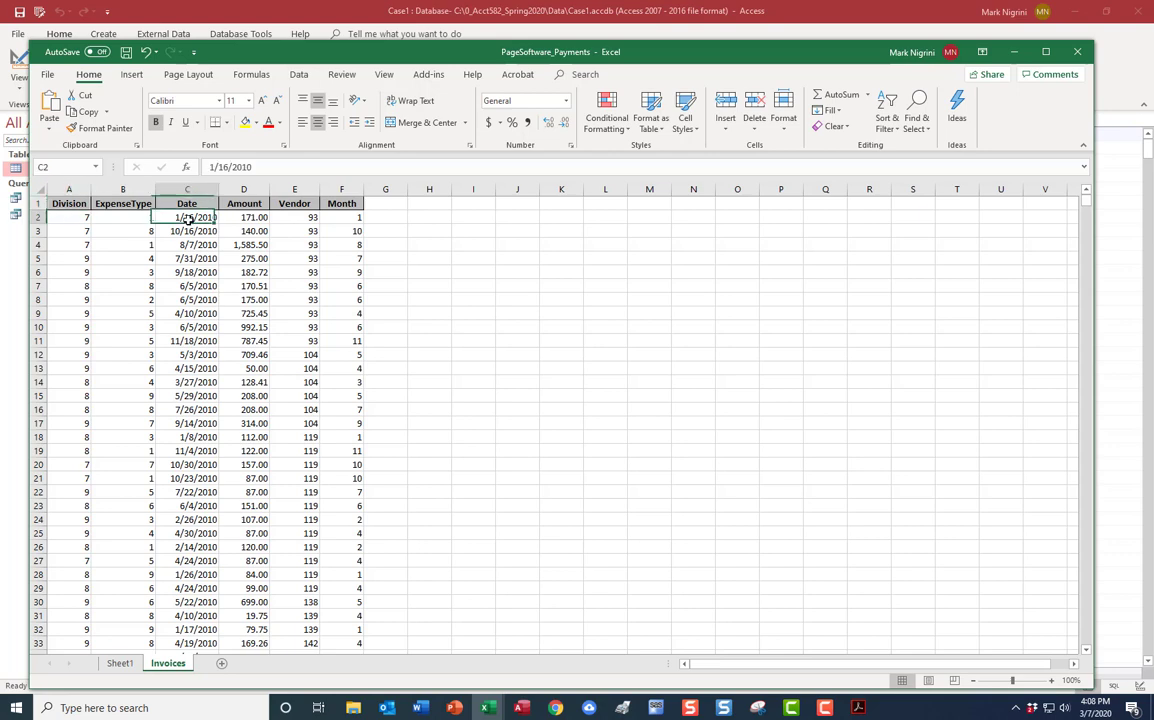
right_click(189, 222)
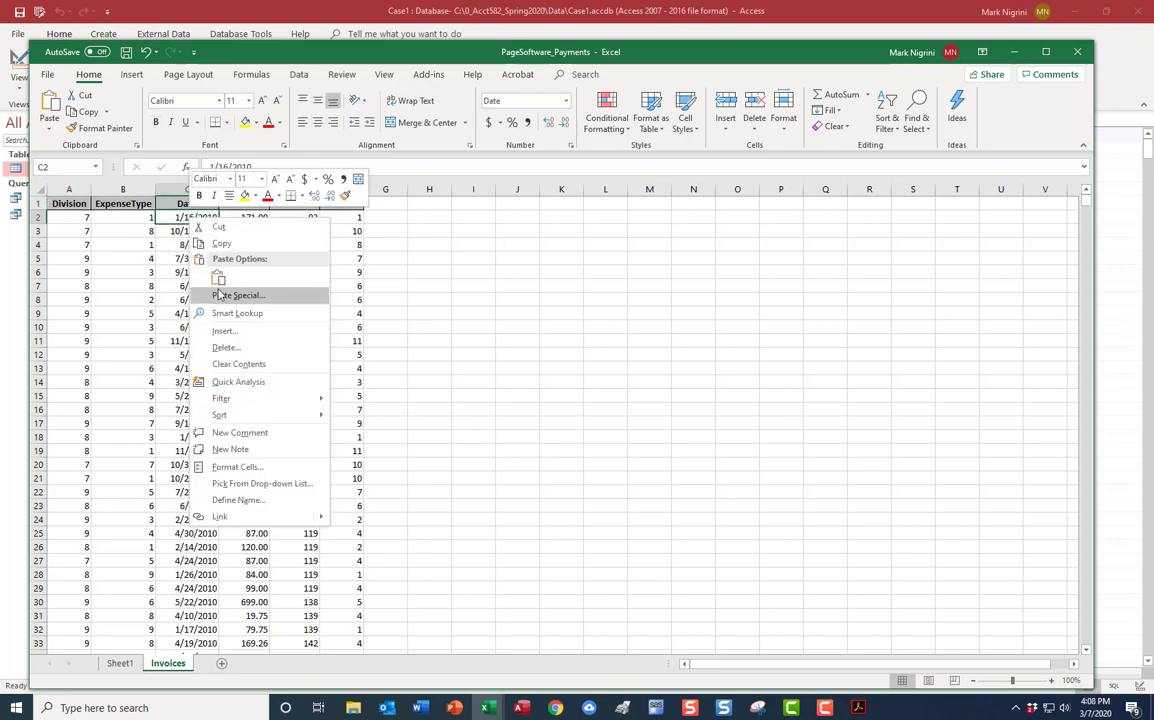
mouse_move(232, 415)
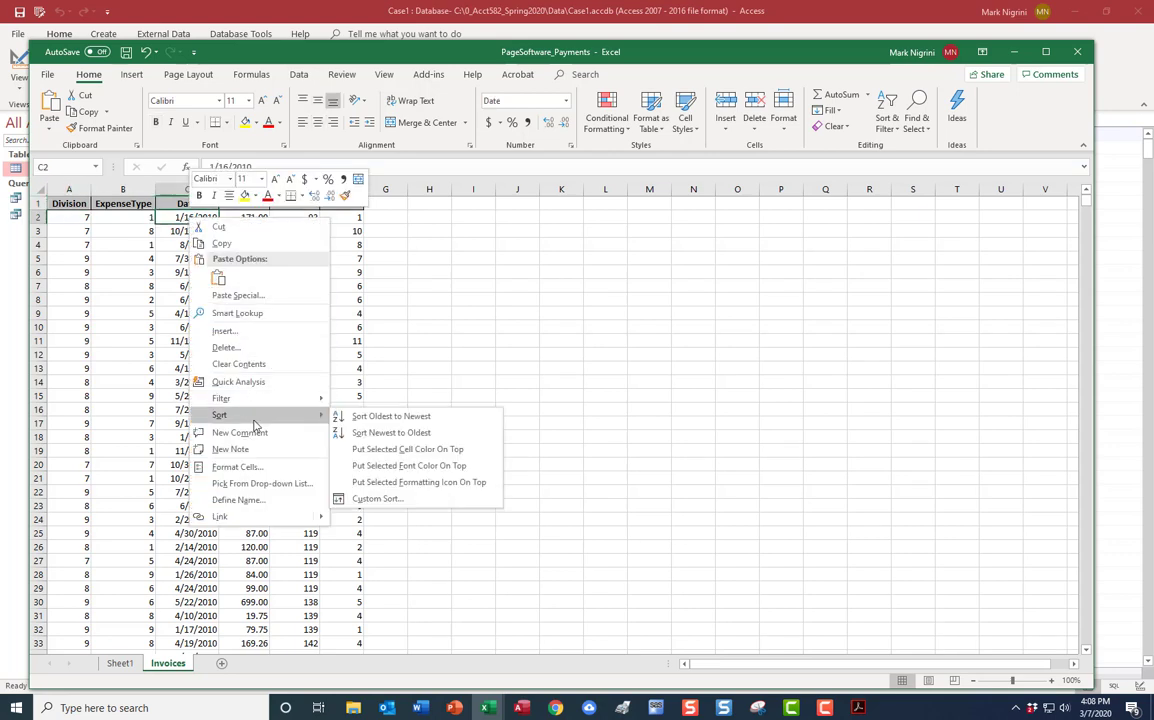
click(416, 418)
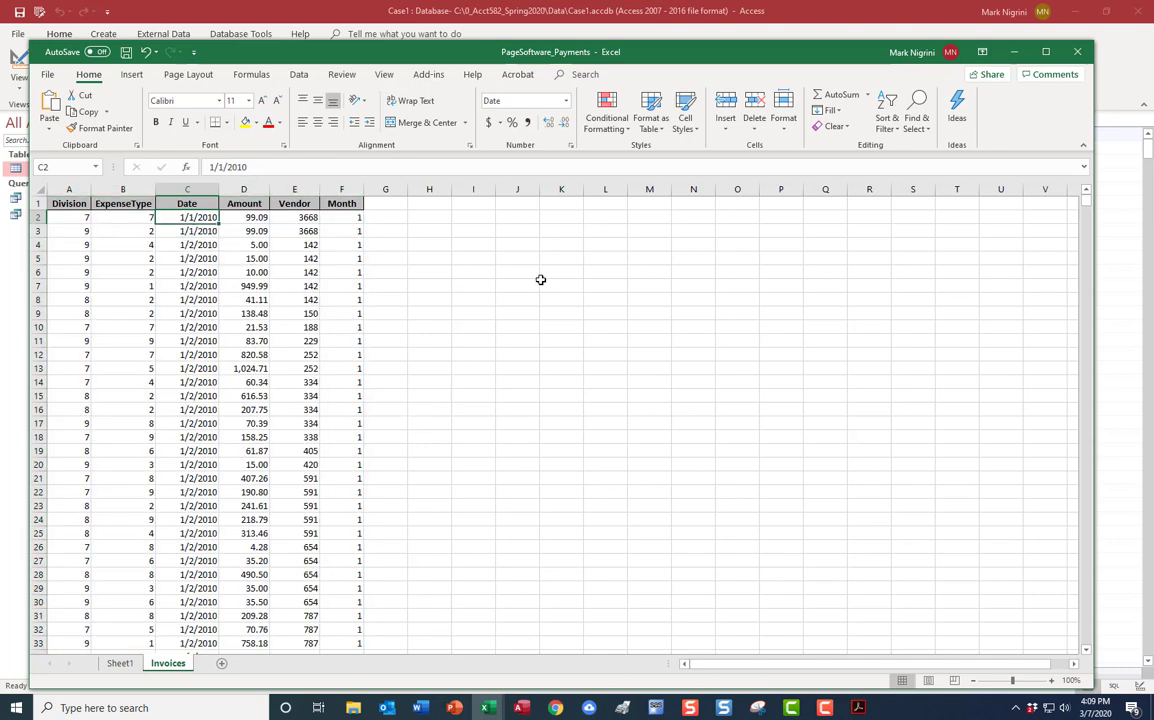
key(ctrl+Home)
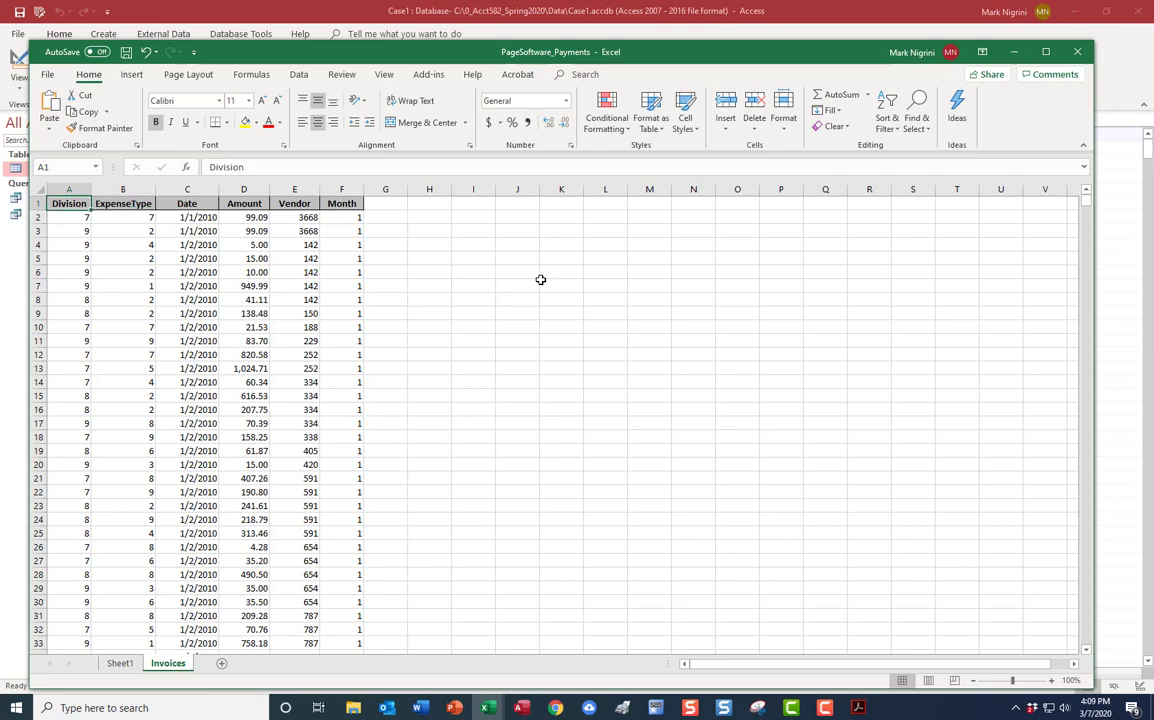
key(ctrl+End)
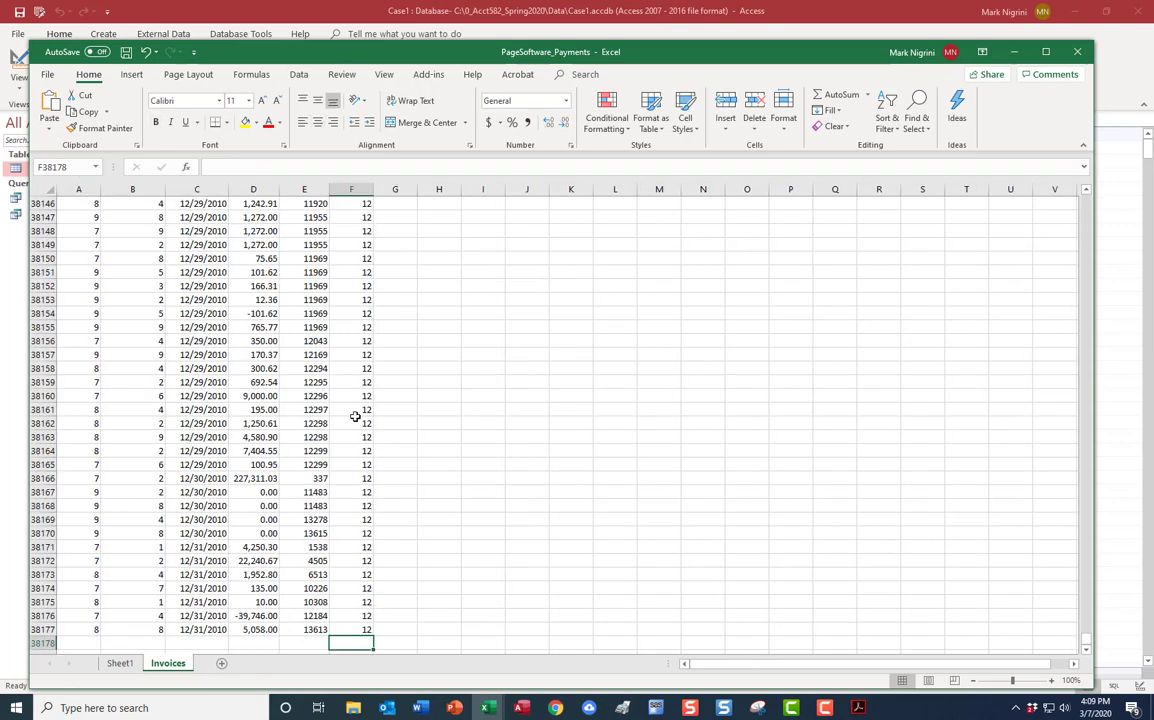
click(212, 629)
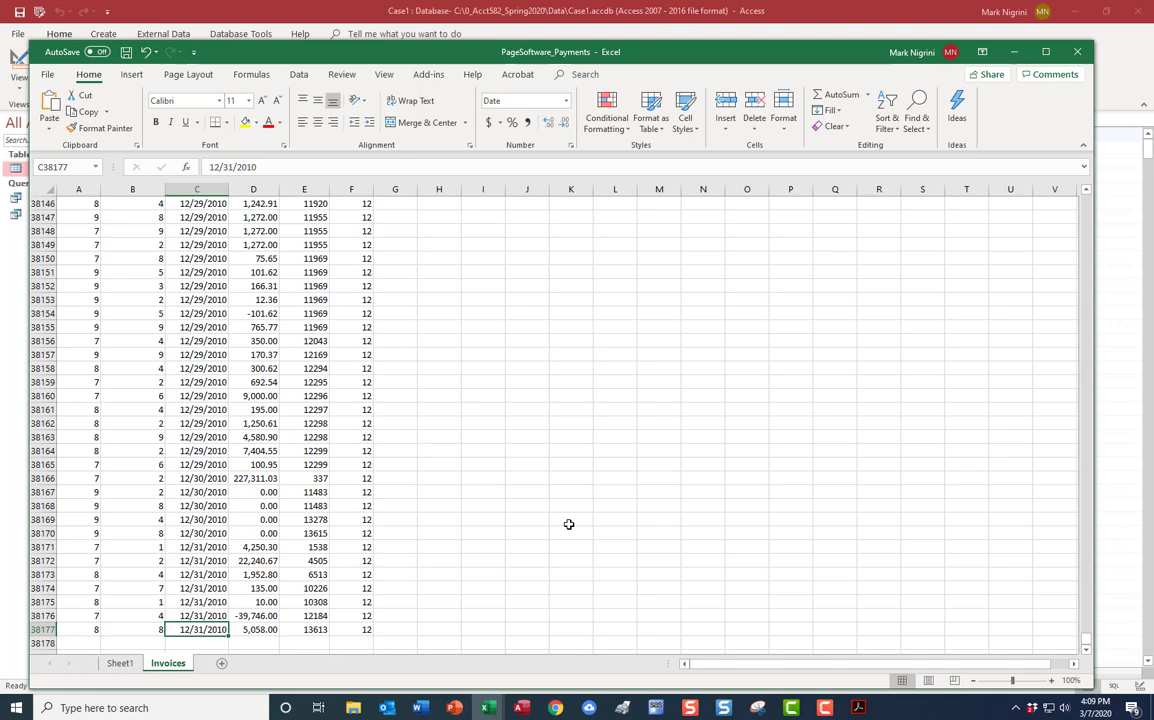
key(ctrl+Home)
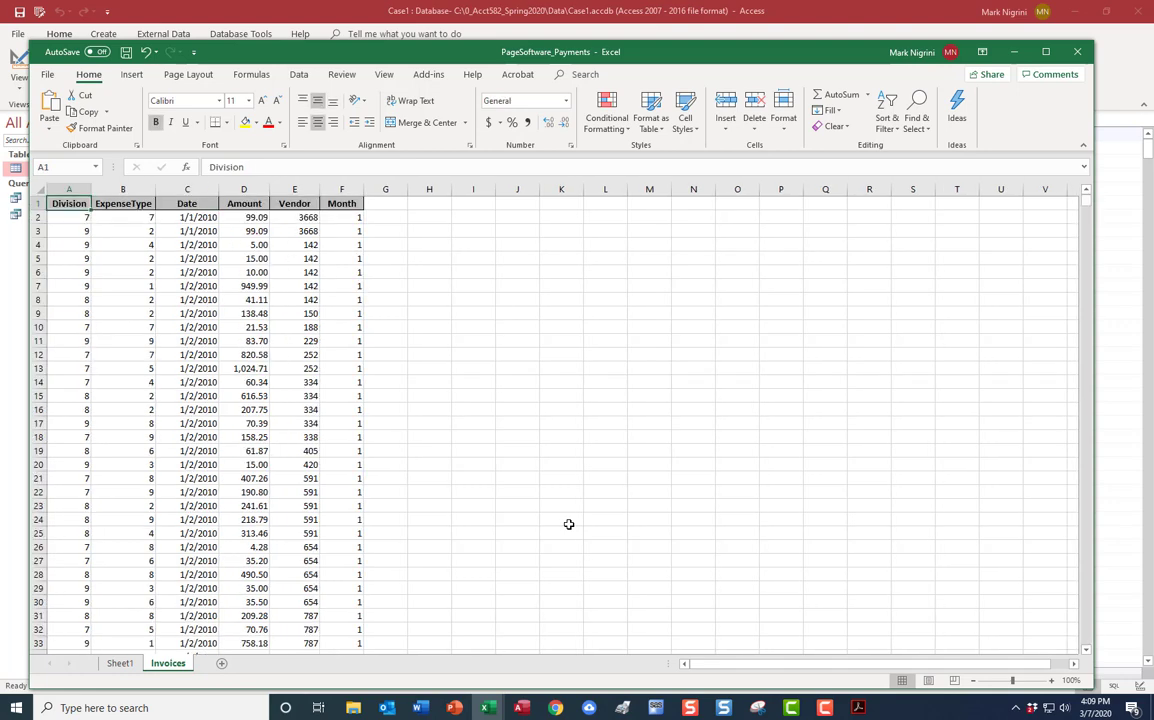
- Open the PeriodicGraph workbook from the Data folder
click(119, 663)
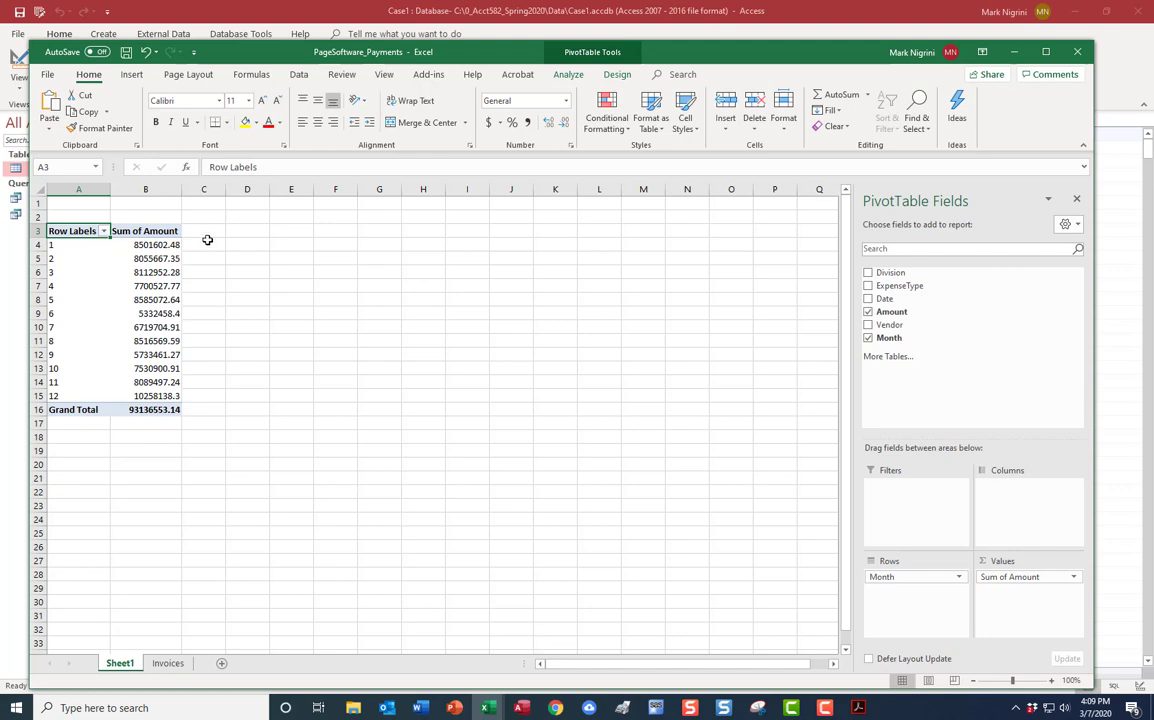
click(47, 74)
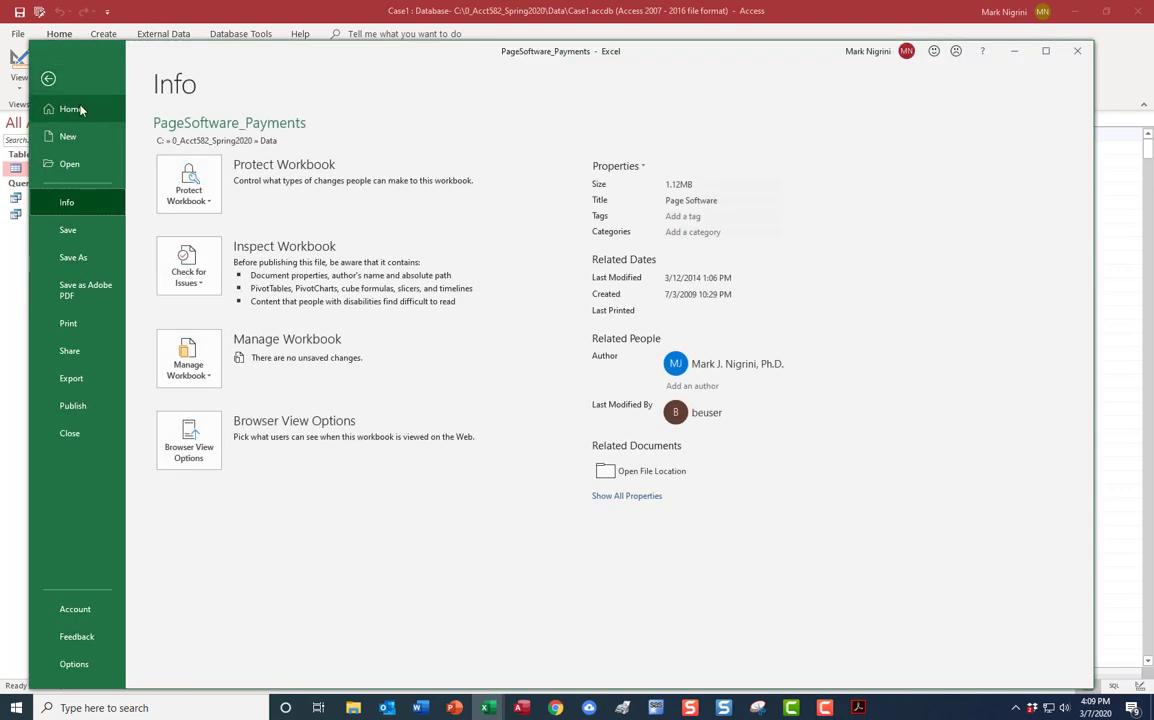
click(88, 164)
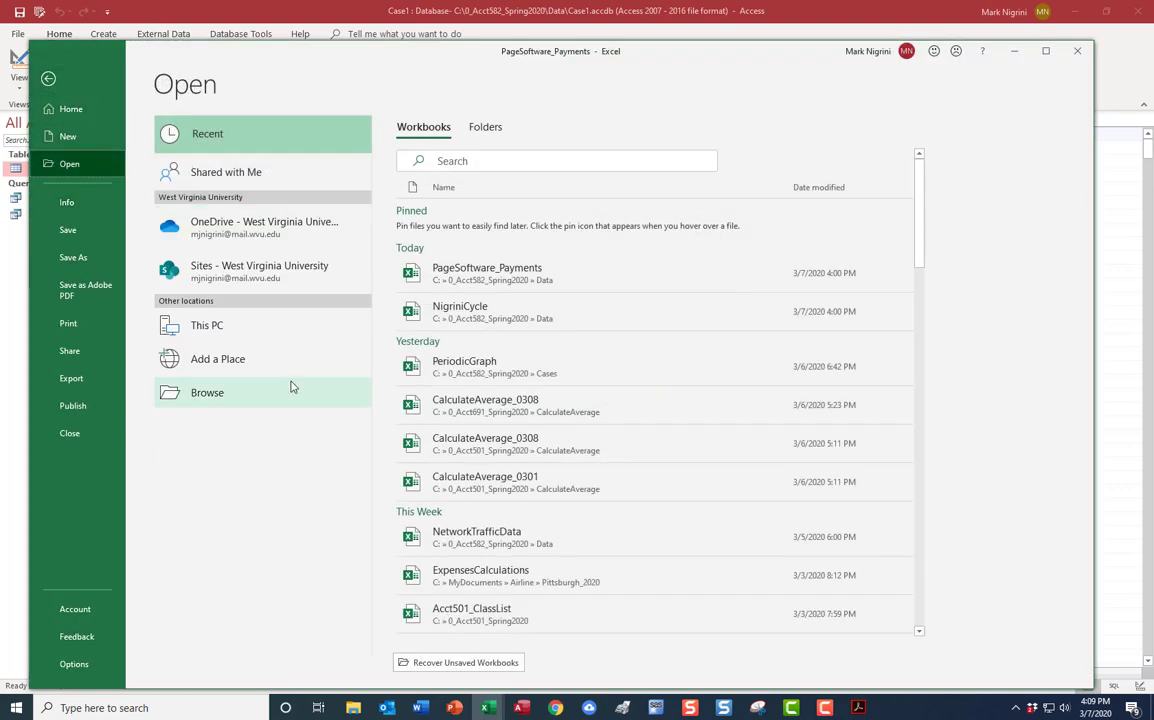
click(278, 395)
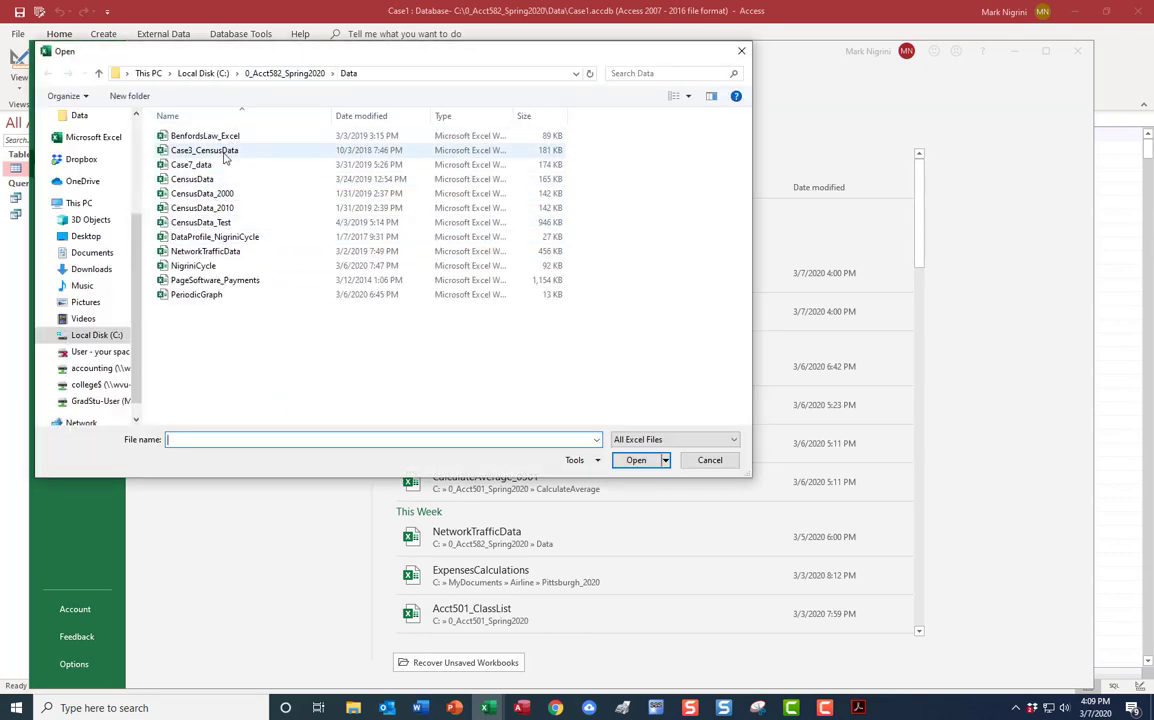
click(196, 294)
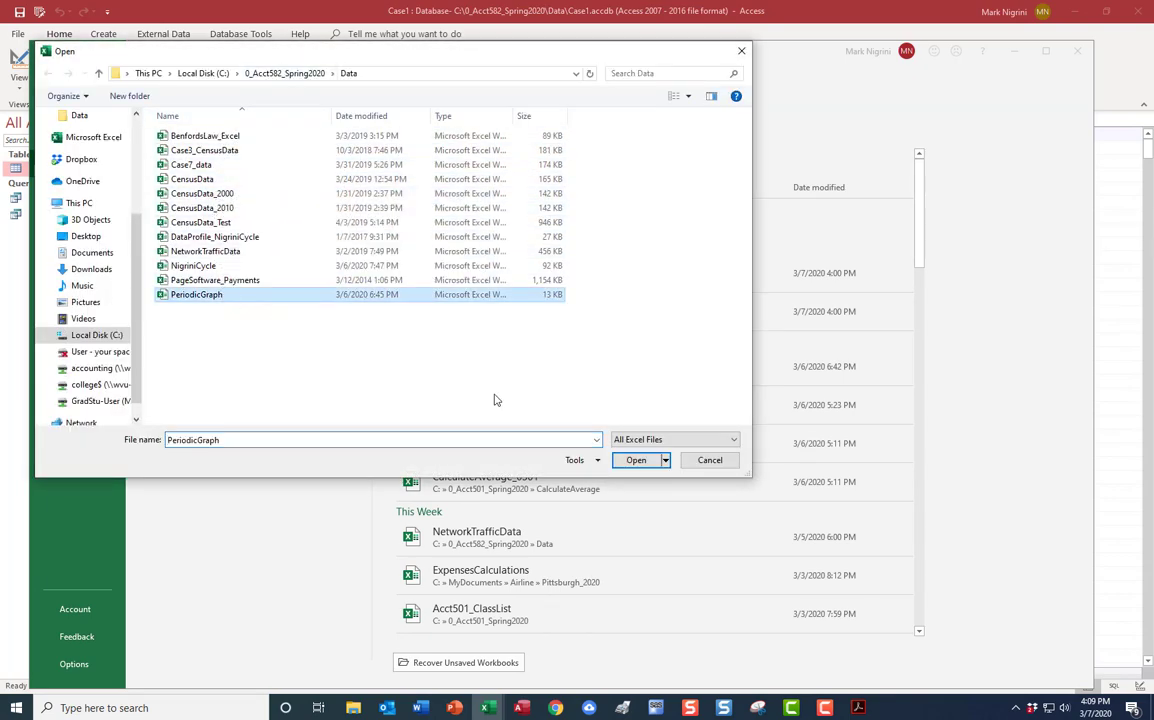
click(636, 461)
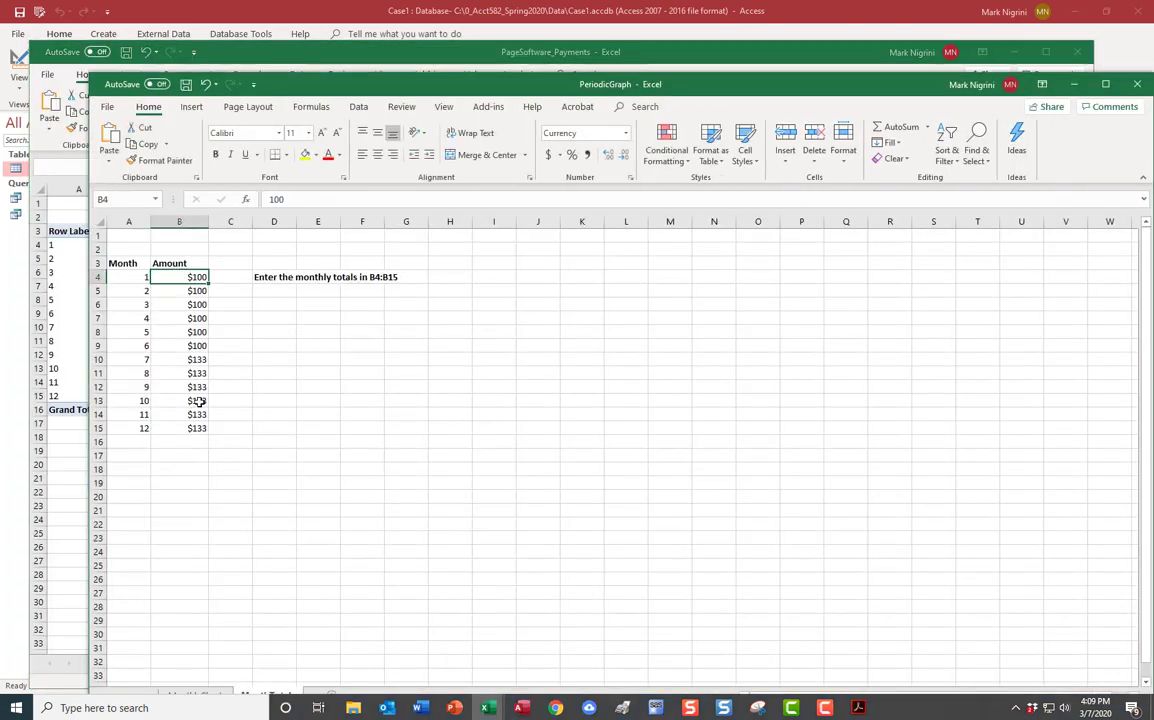
- Copy the twelve monthly Sum of Amount totals from PageSoftware_Payments into PeriodicGraph B4:B15
drag(309, 85, 470, 115)
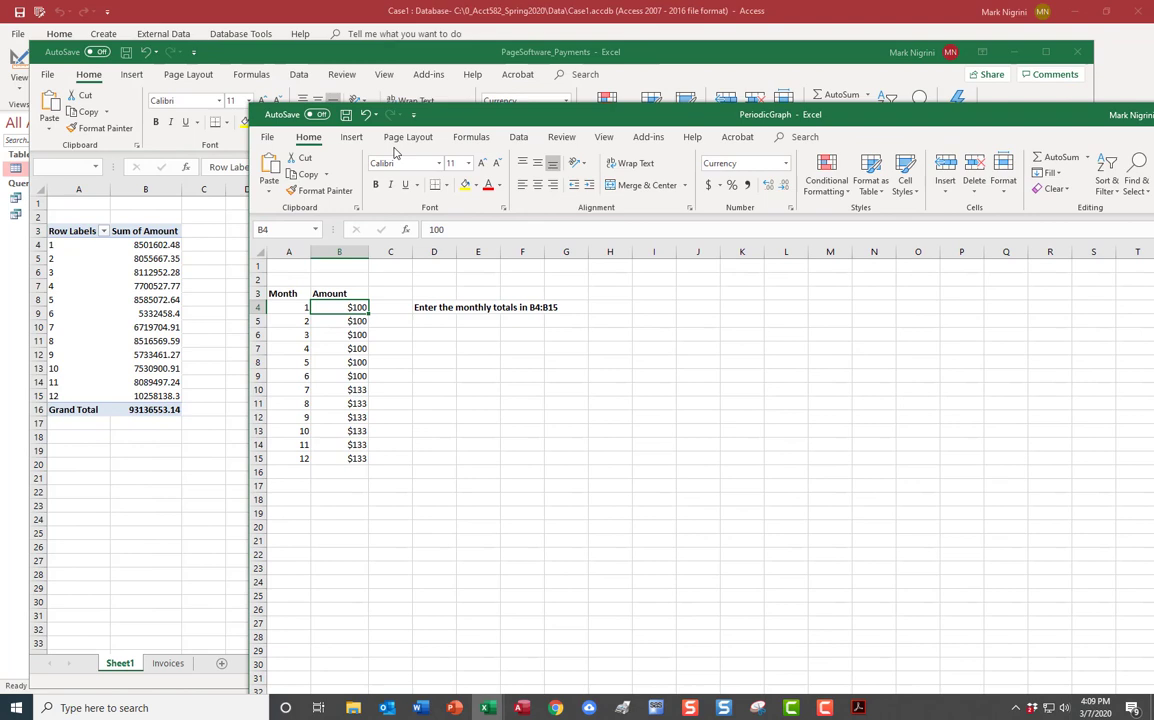
click(133, 253)
drag(134, 244, 147, 390)
right_click(133, 311)
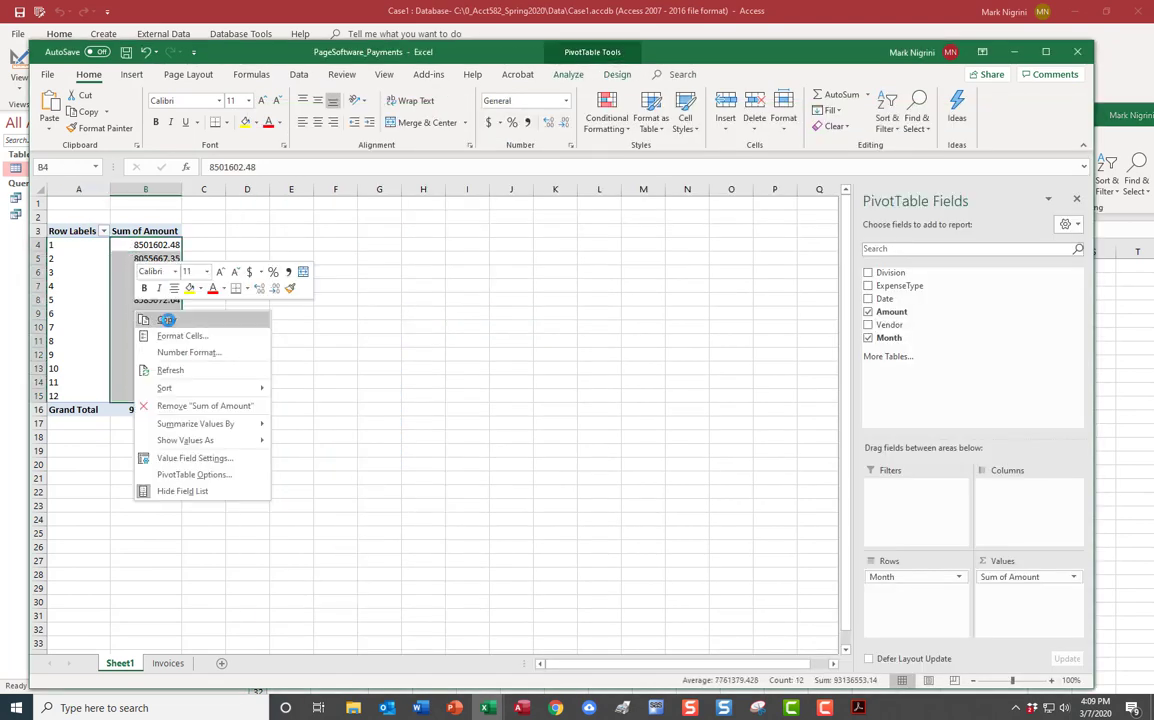
click(166, 319)
mouse_move(487, 708)
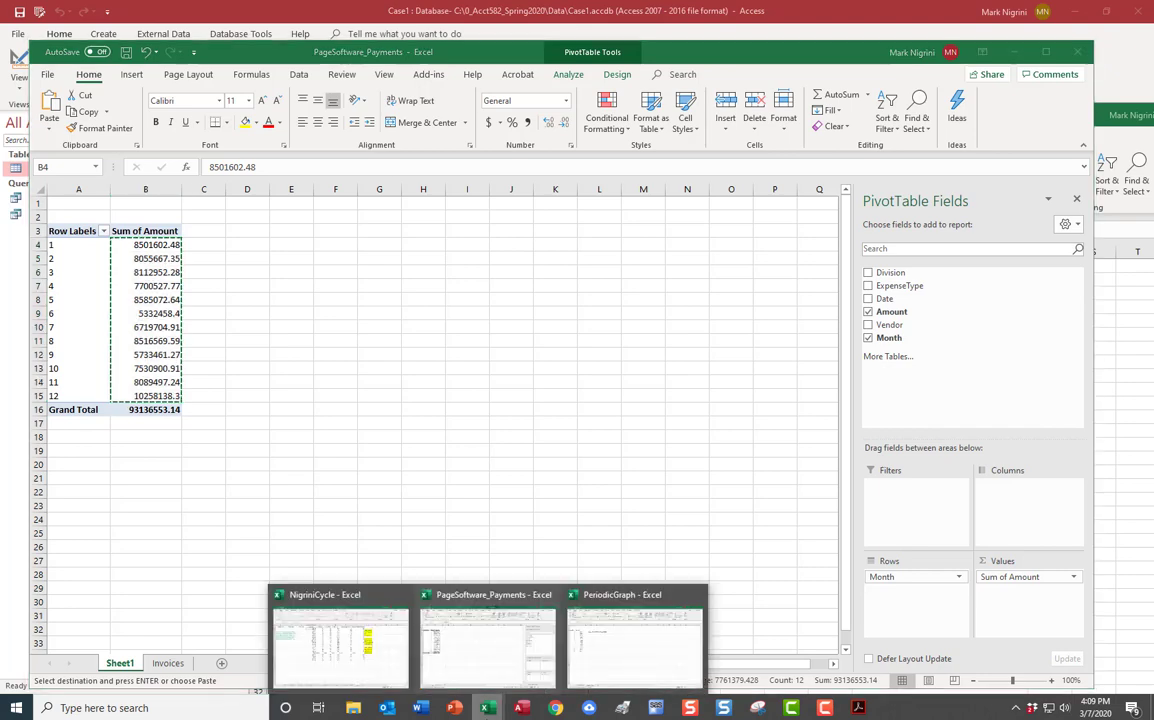
click(635, 645)
key(Down)
key(Down)
key(Down)
key(Down)
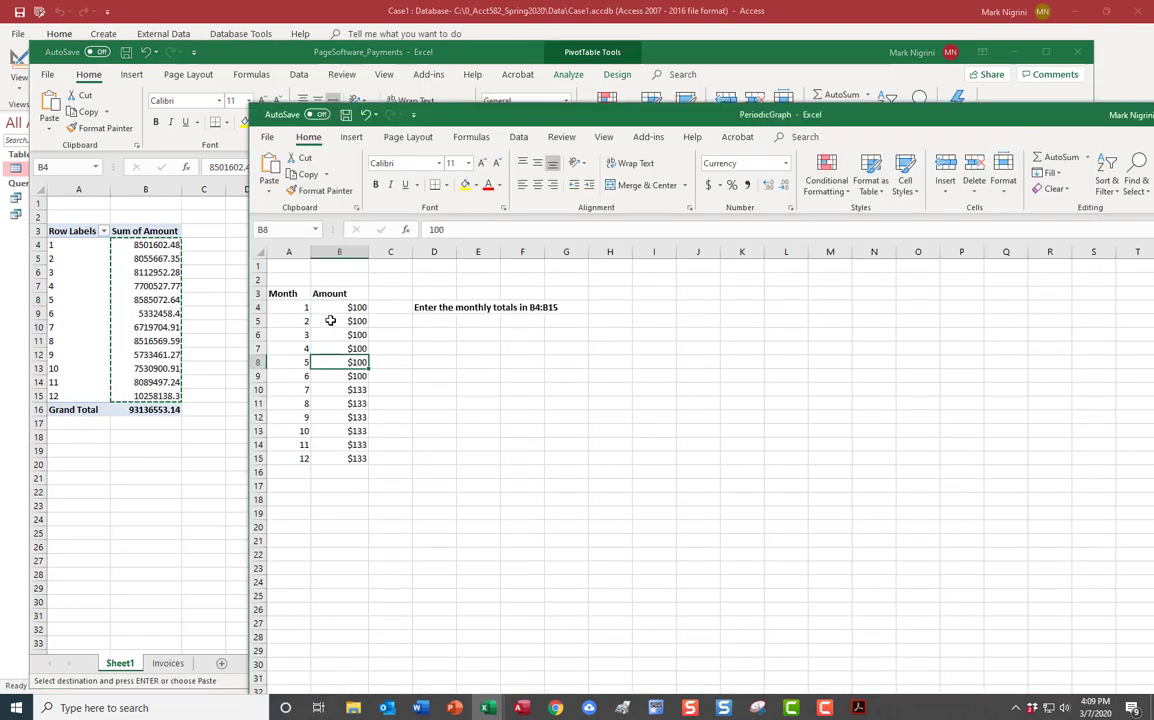
click(330, 307)
right_click(333, 309)
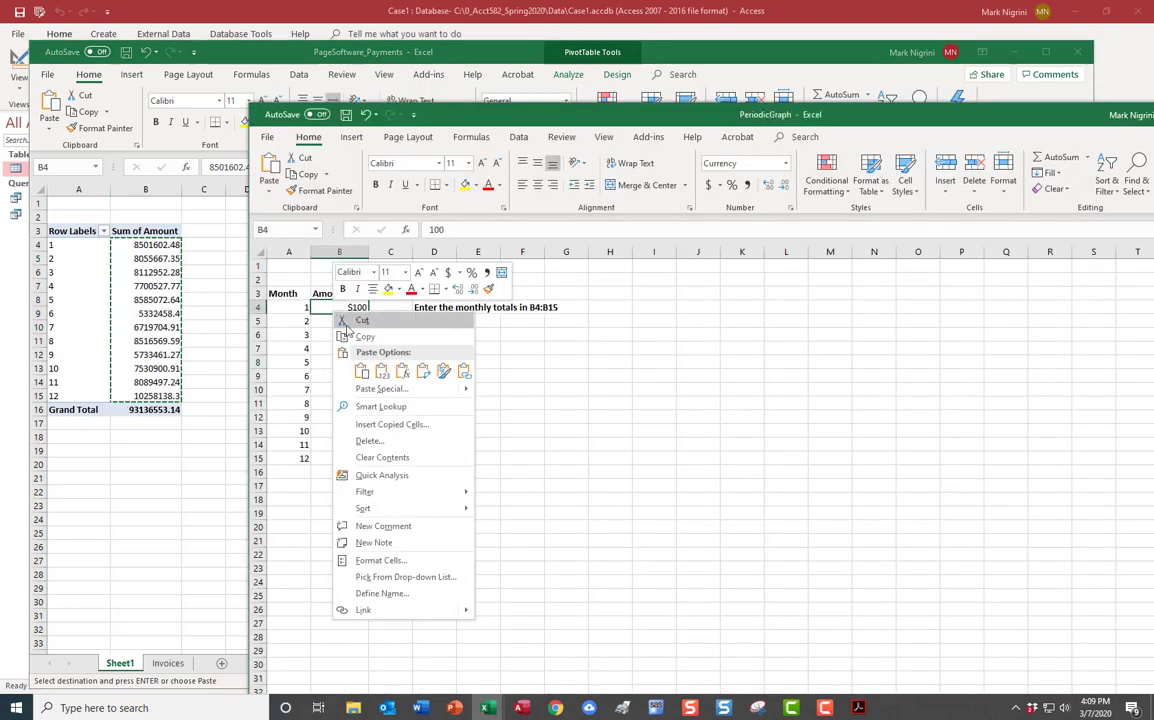
click(361, 371)
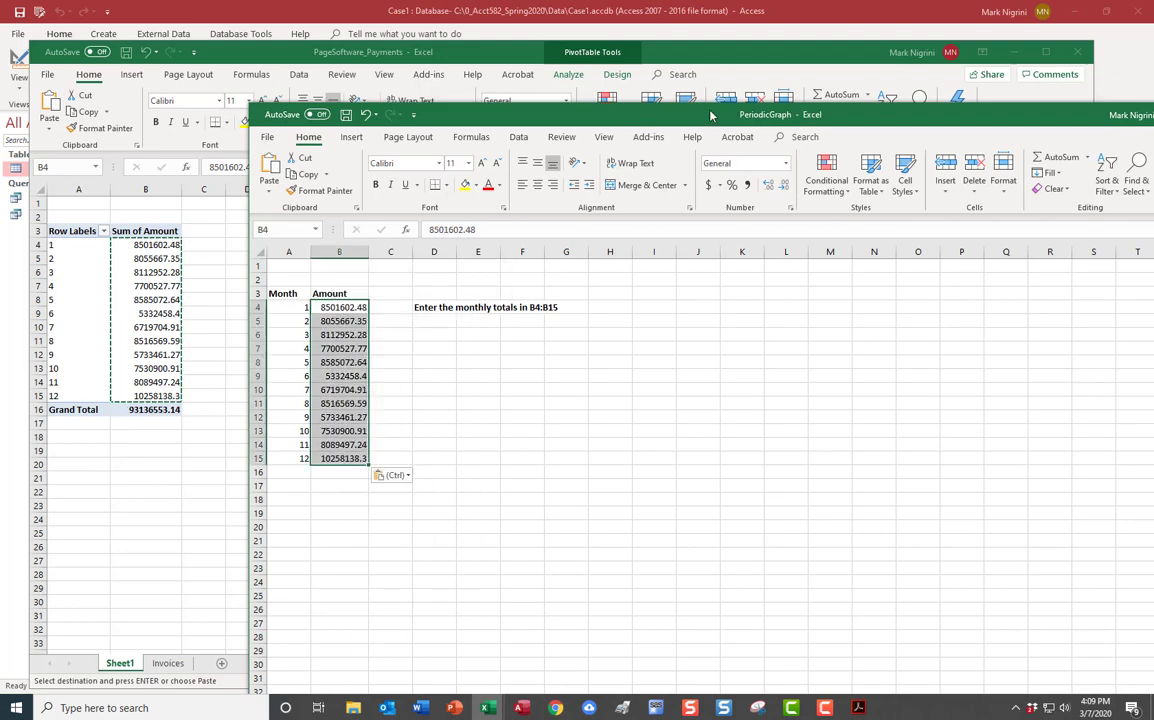
- View the resulting Monthly Totals column chart on the MonthlyChart sheet, then return to the Word case document
drag(711, 116, 491, 13)
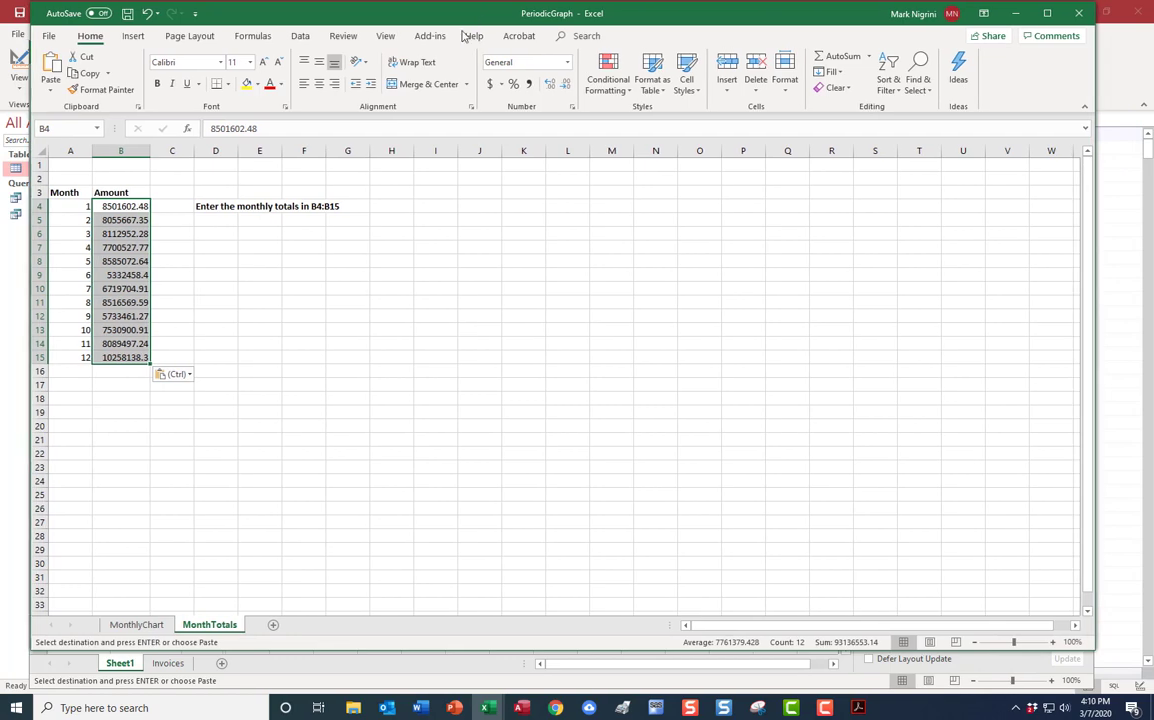
click(140, 625)
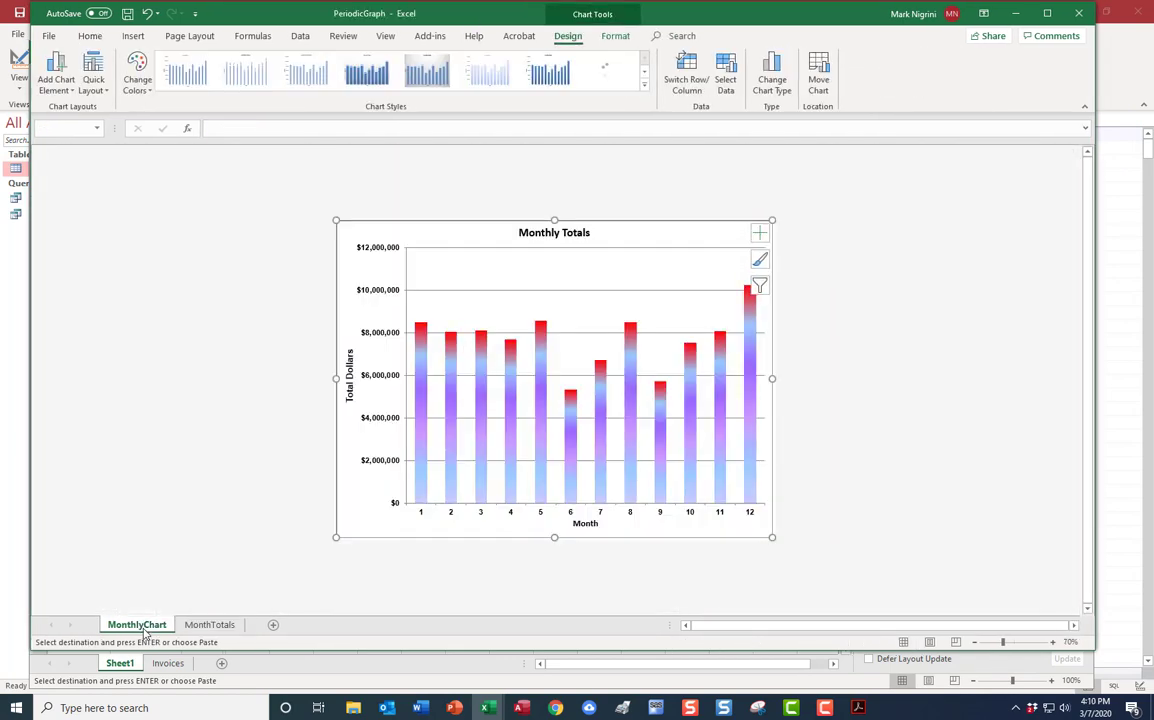
click(903, 251)
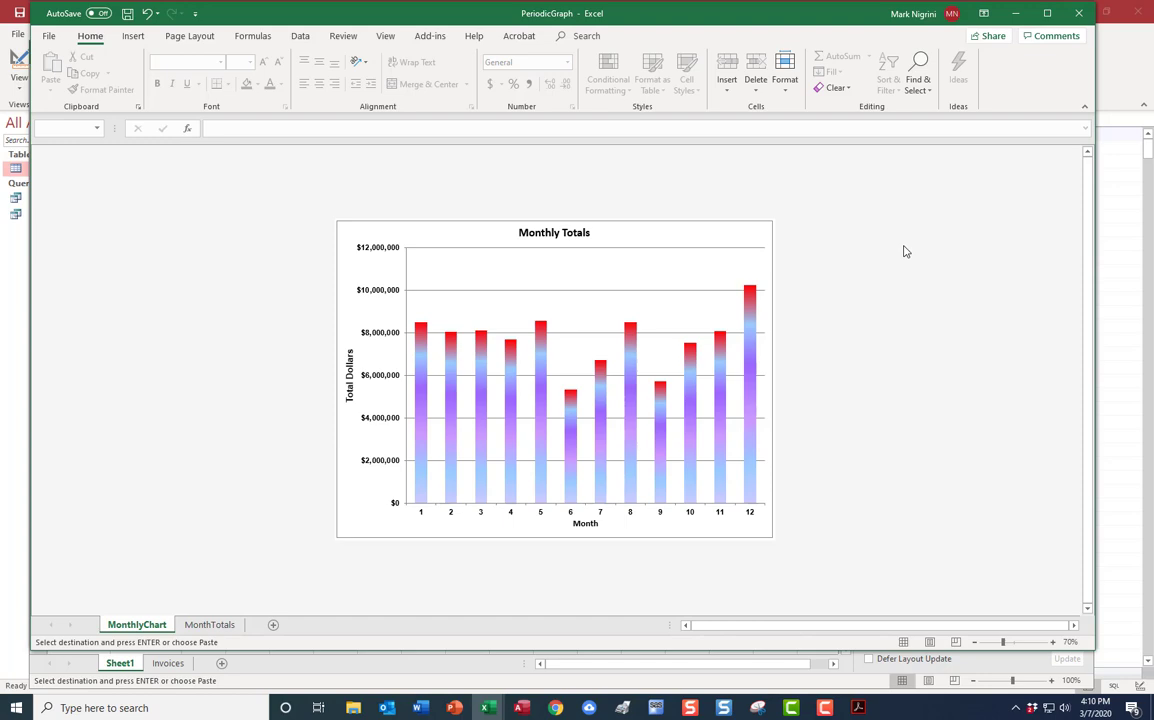
click(420, 708)
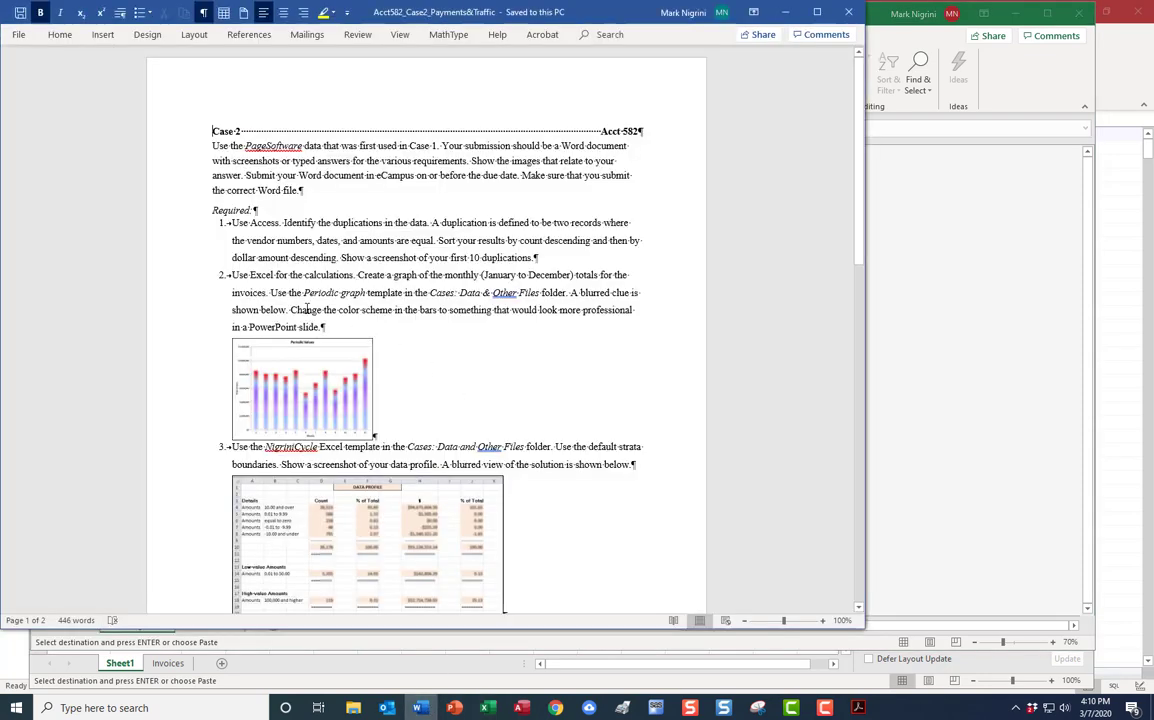
- Read item 2's sentence about changing the bar colours, then minimize Word
drag(306, 310, 492, 310)
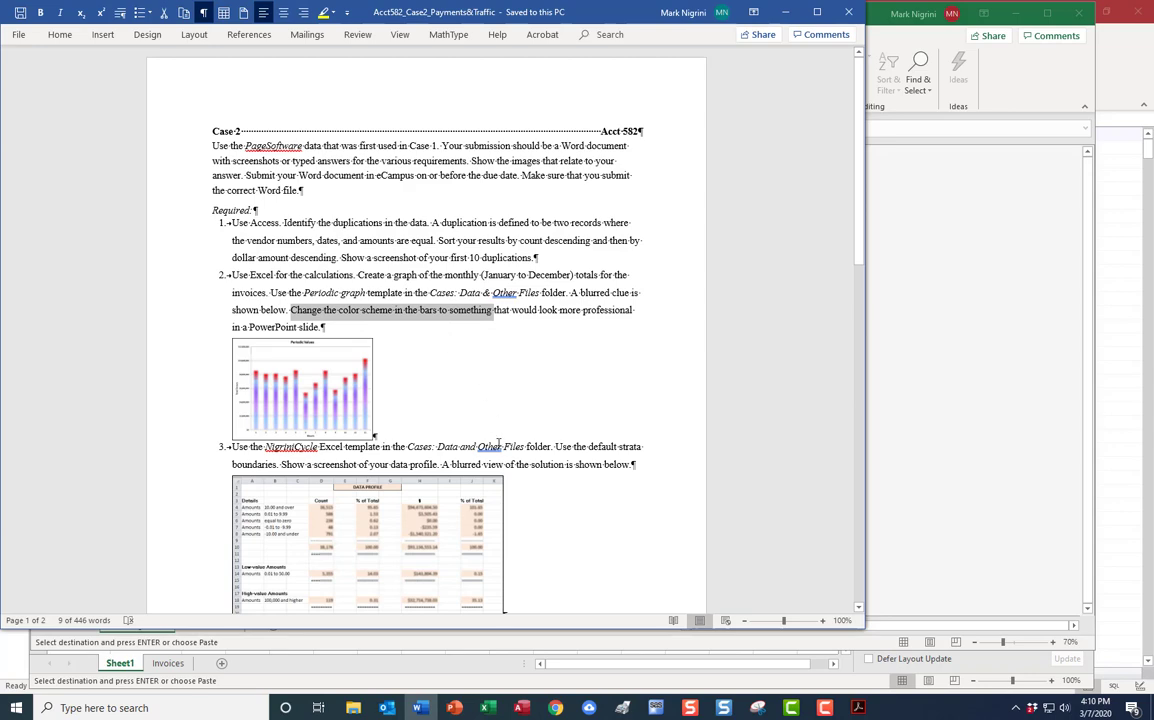
scroll(498, 446, down, 3)
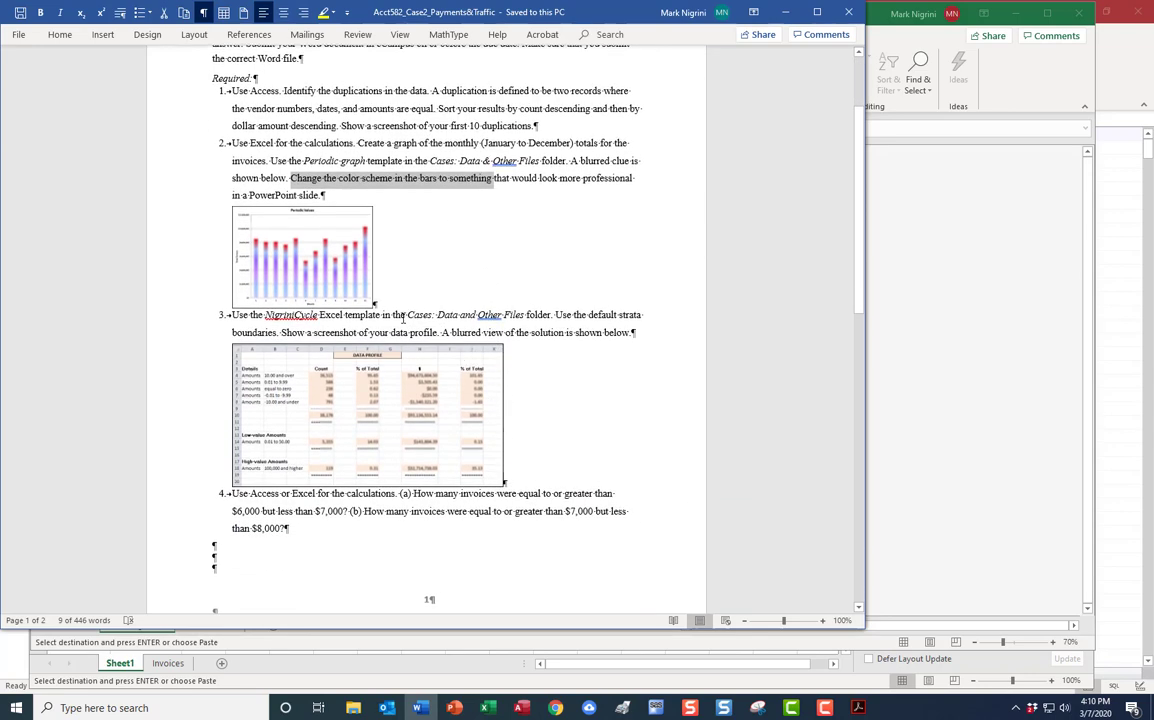
click(400, 318)
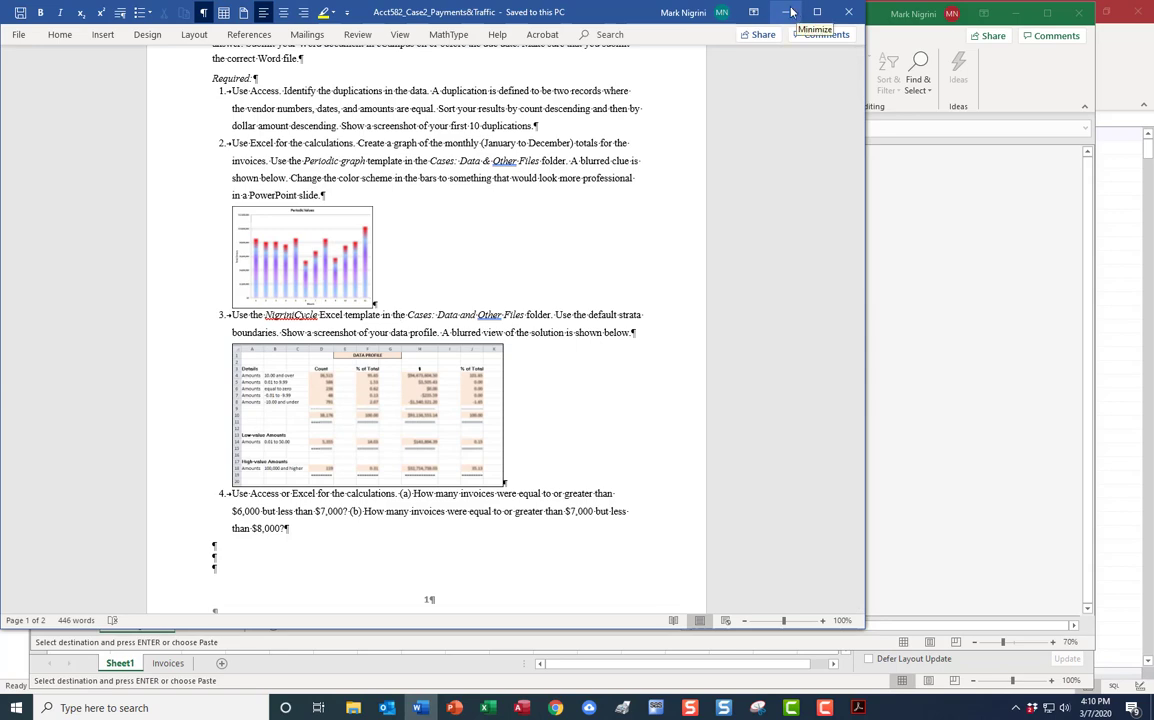
click(786, 12)
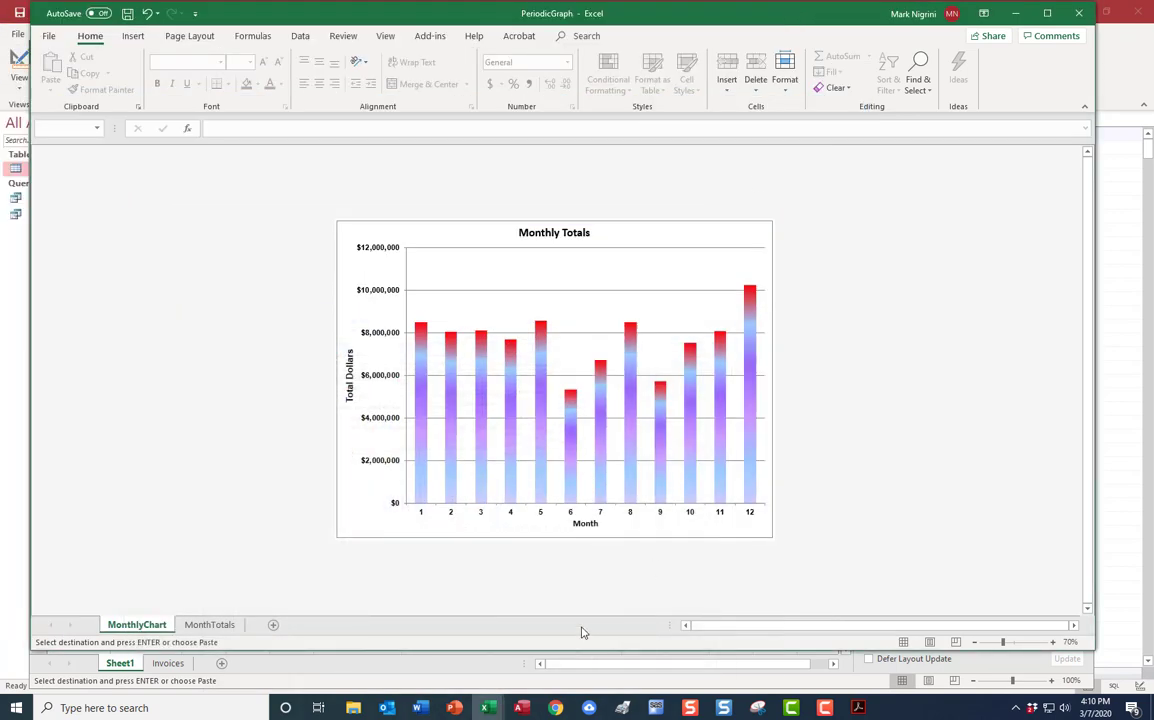
- Close the PeriodicGraph workbook without saving changes
click(487, 707)
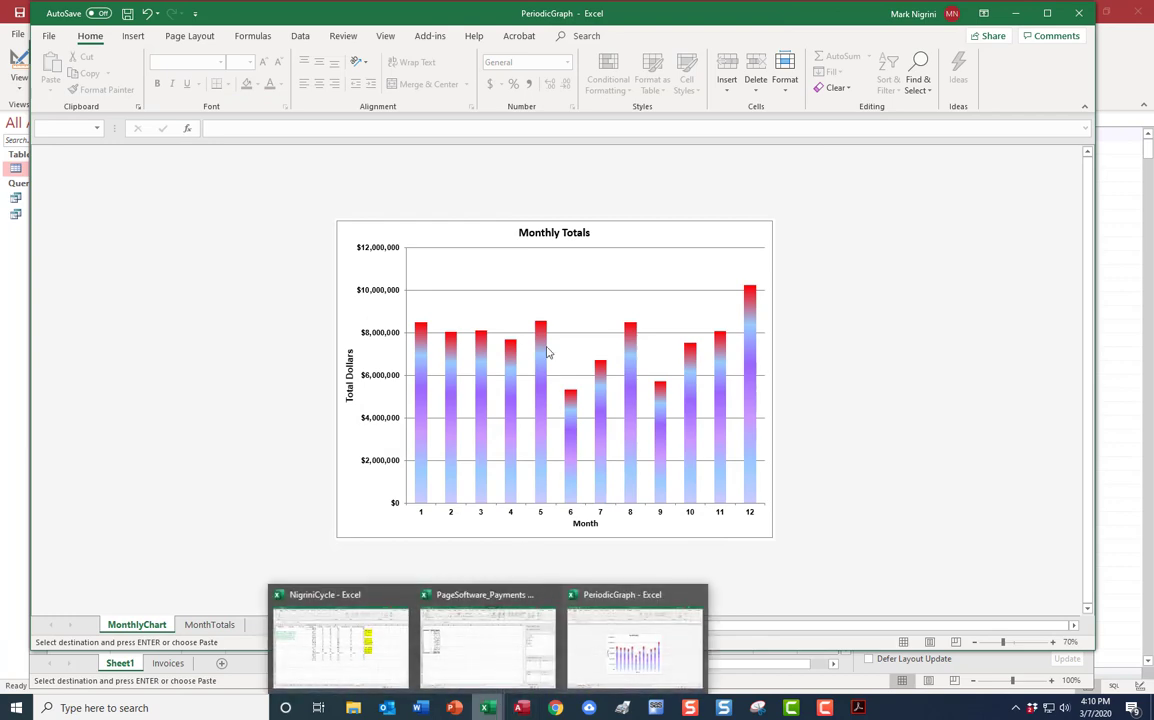
click(1081, 14)
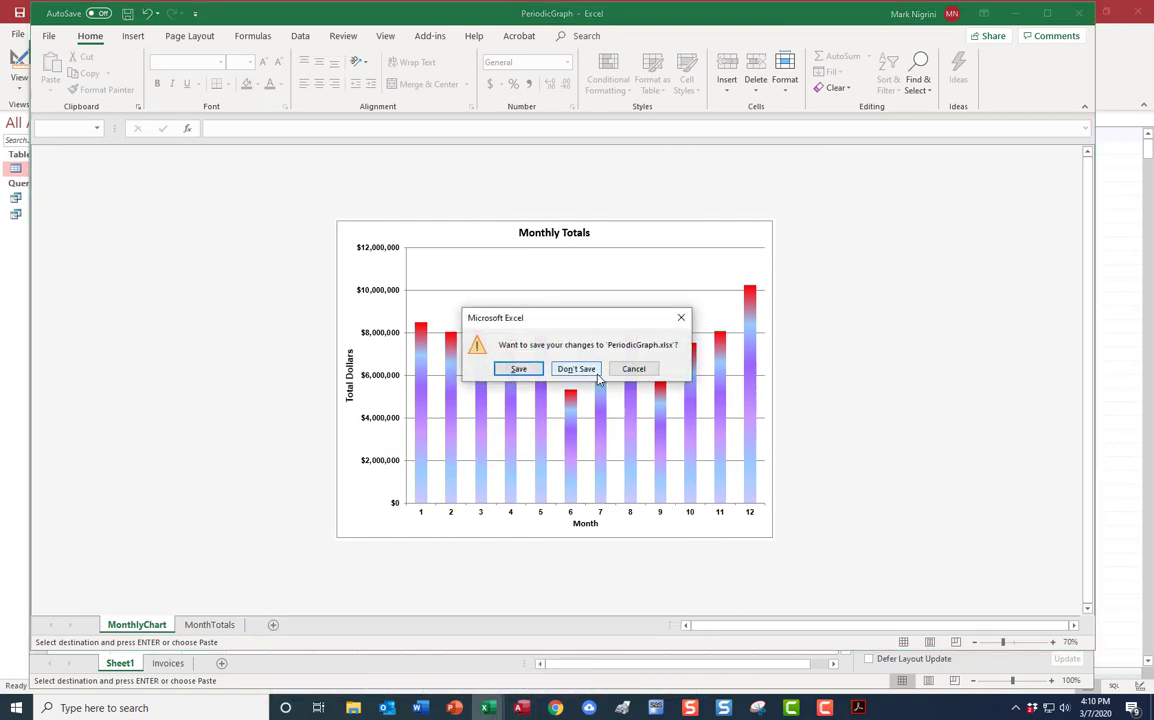
click(590, 372)
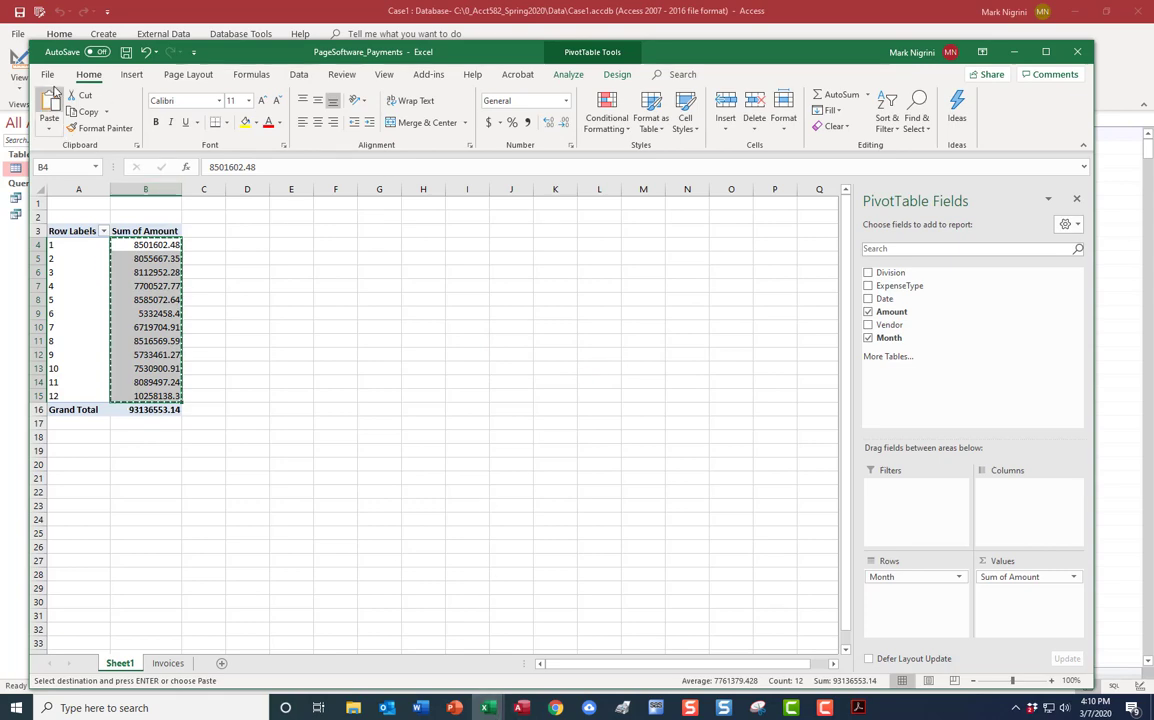
- Browse to the Data folder from File > Open to choose a workbook
click(48, 76)
click(69, 165)
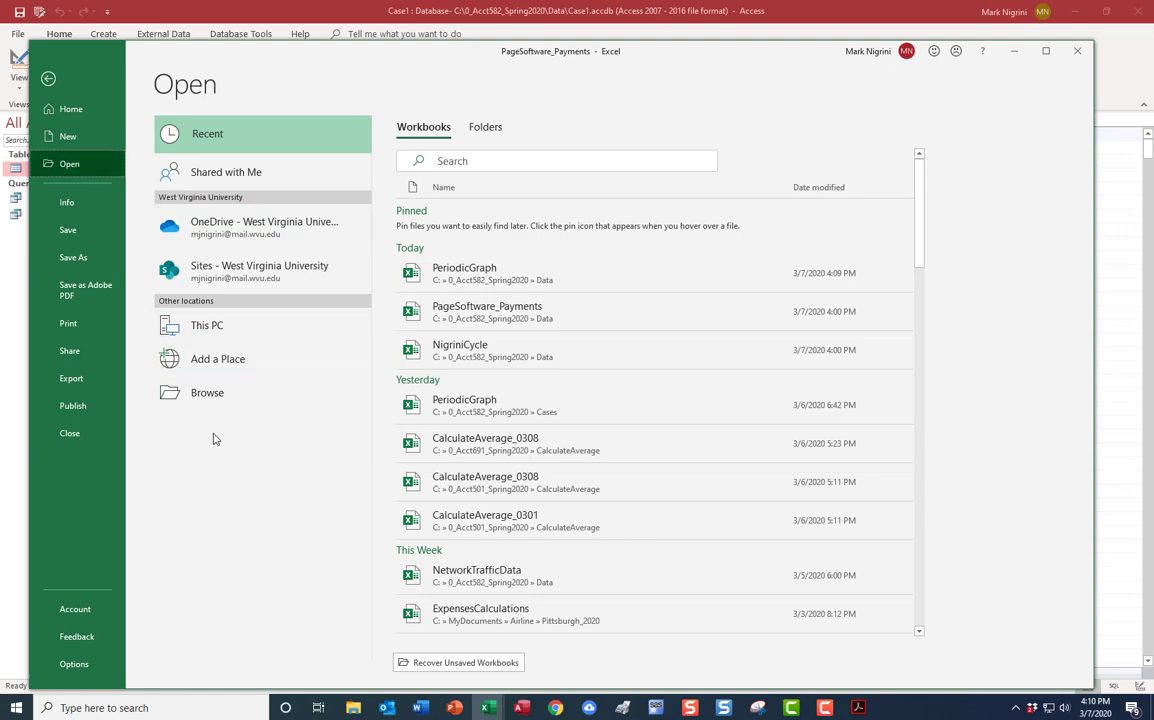
click(257, 395)
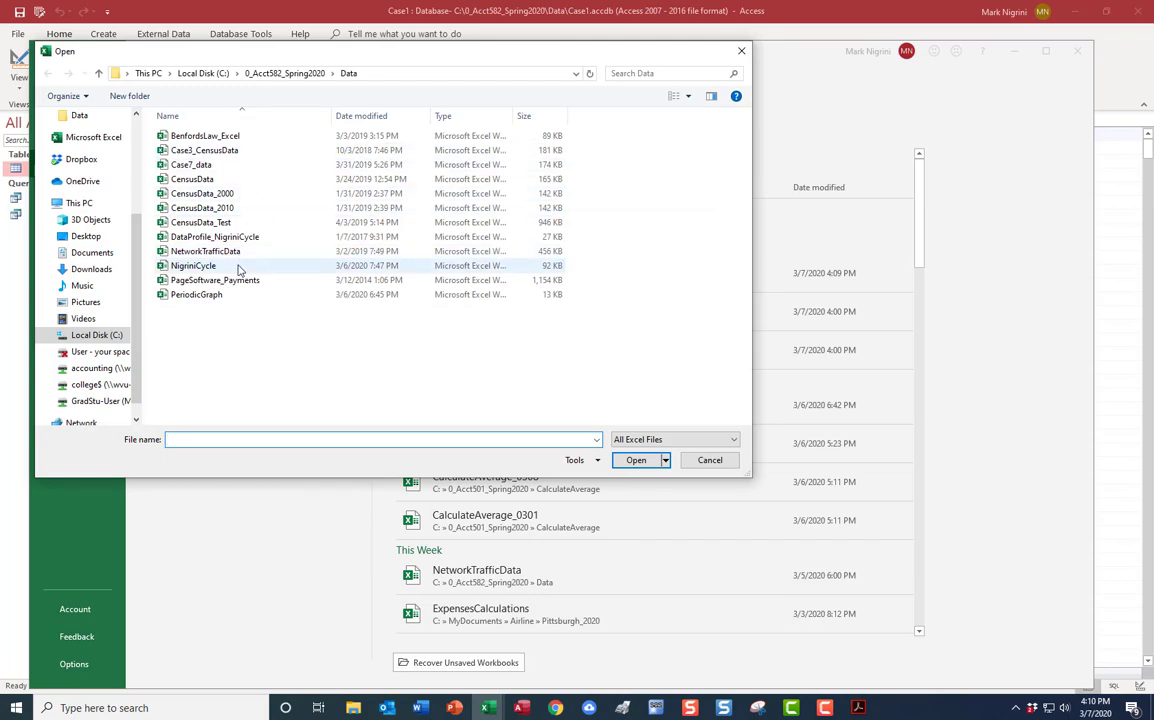
- Open the NigriniCycle workbook and read the instruction notes in J2, J7 and J12
click(193, 266)
click(636, 460)
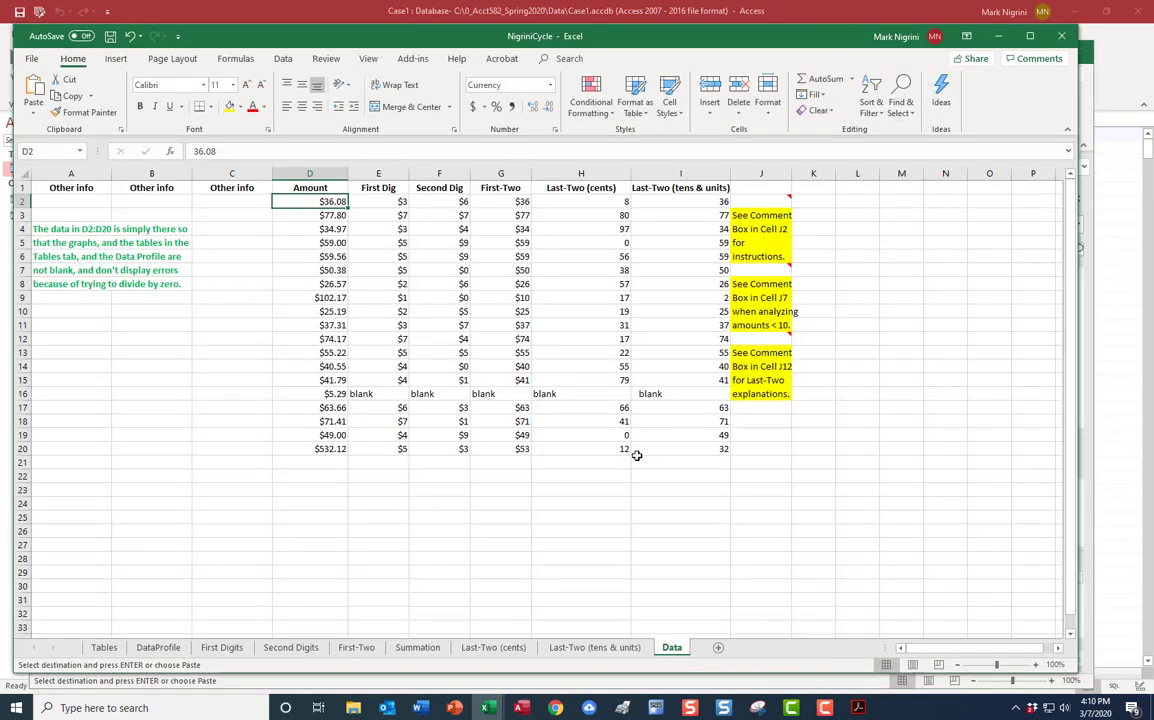
click(785, 201)
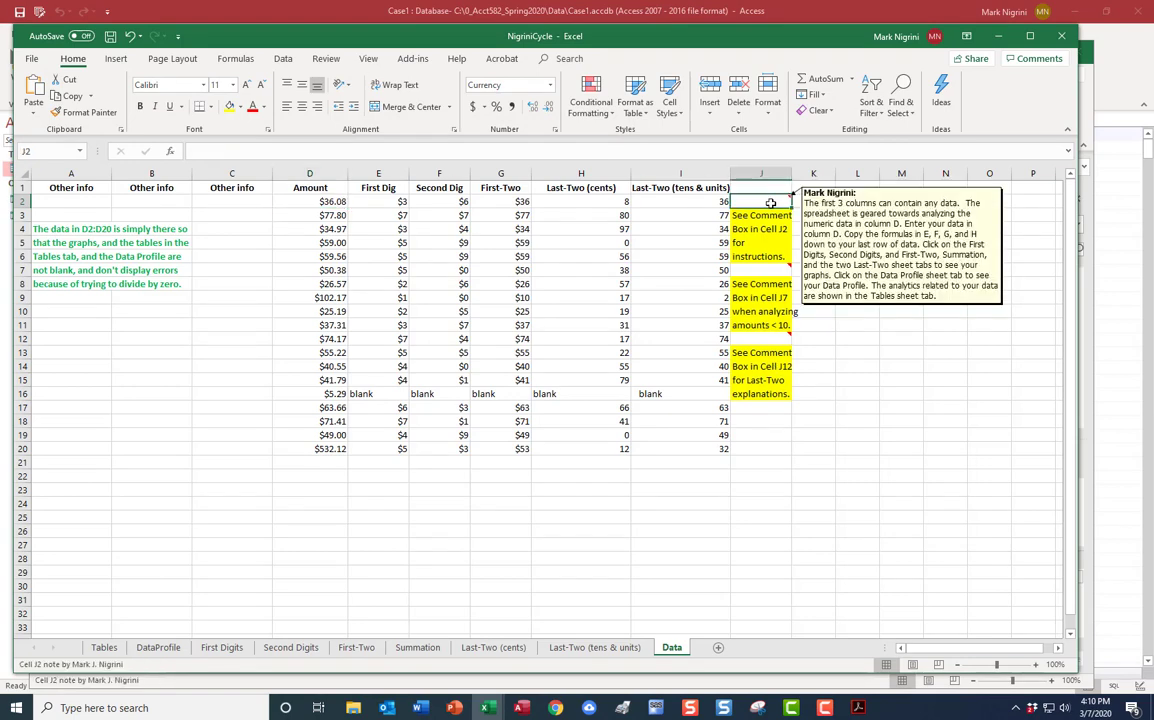
click(773, 272)
click(771, 342)
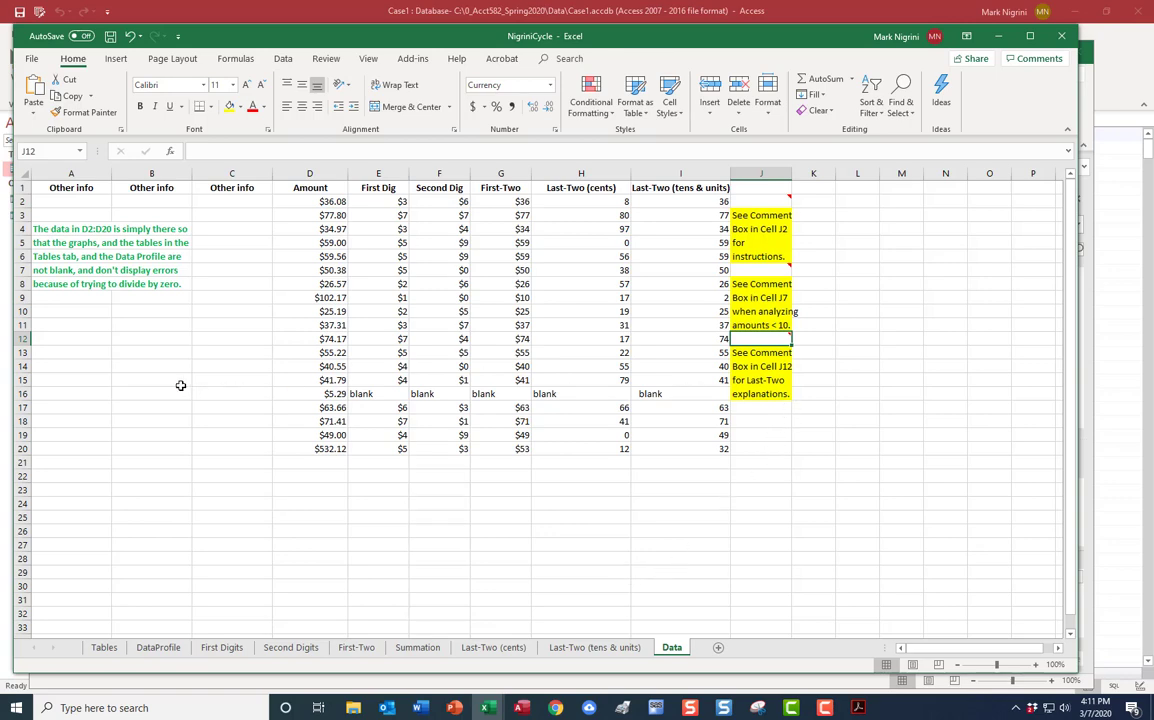
- Look over the Data sheet's sample amounts, the Tables and First Digits sheets, then return to Data
click(64, 226)
drag(305, 201, 324, 451)
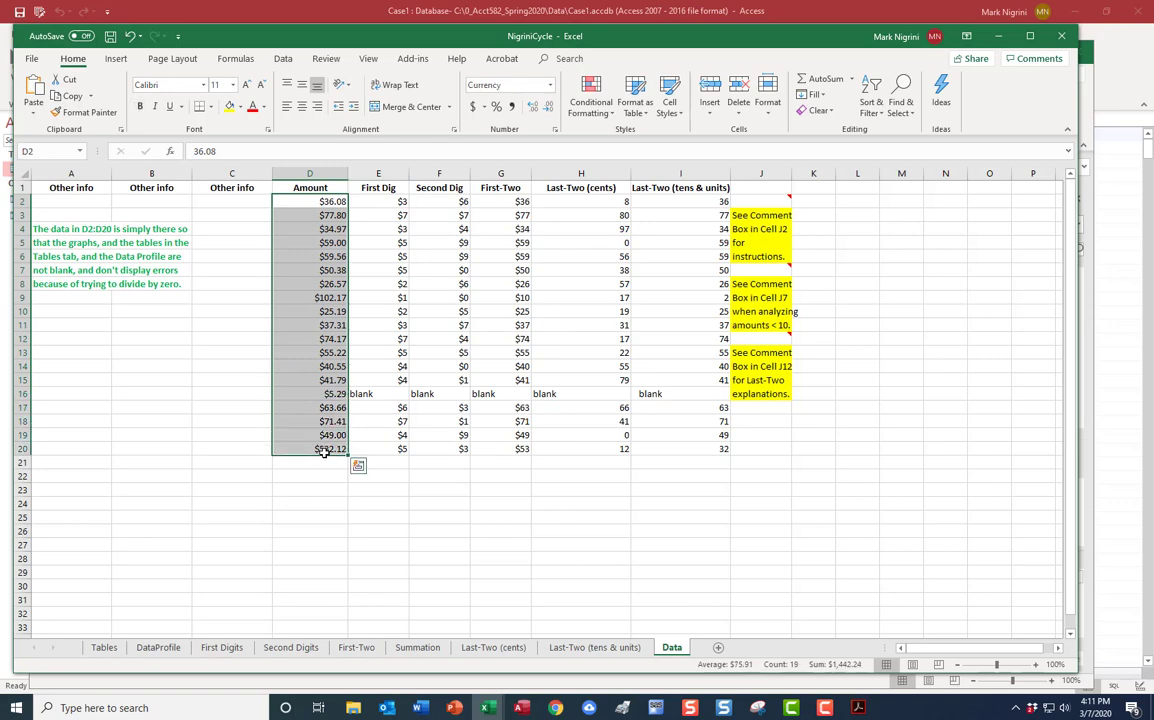
click(104, 647)
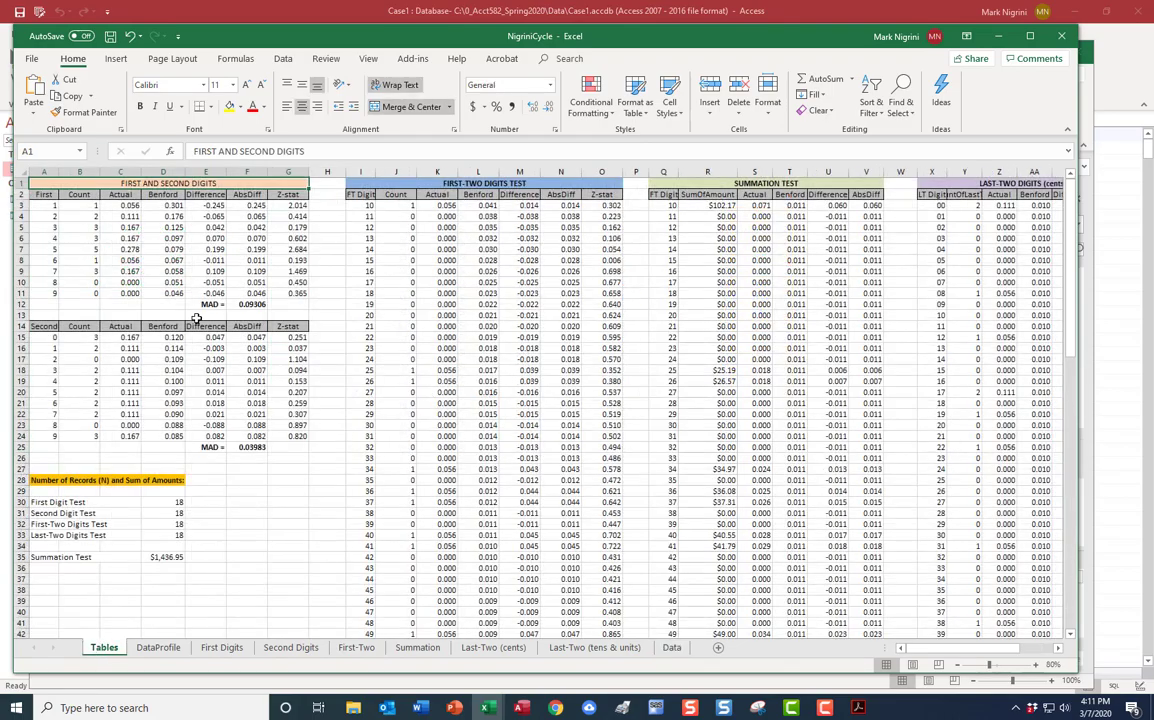
click(222, 647)
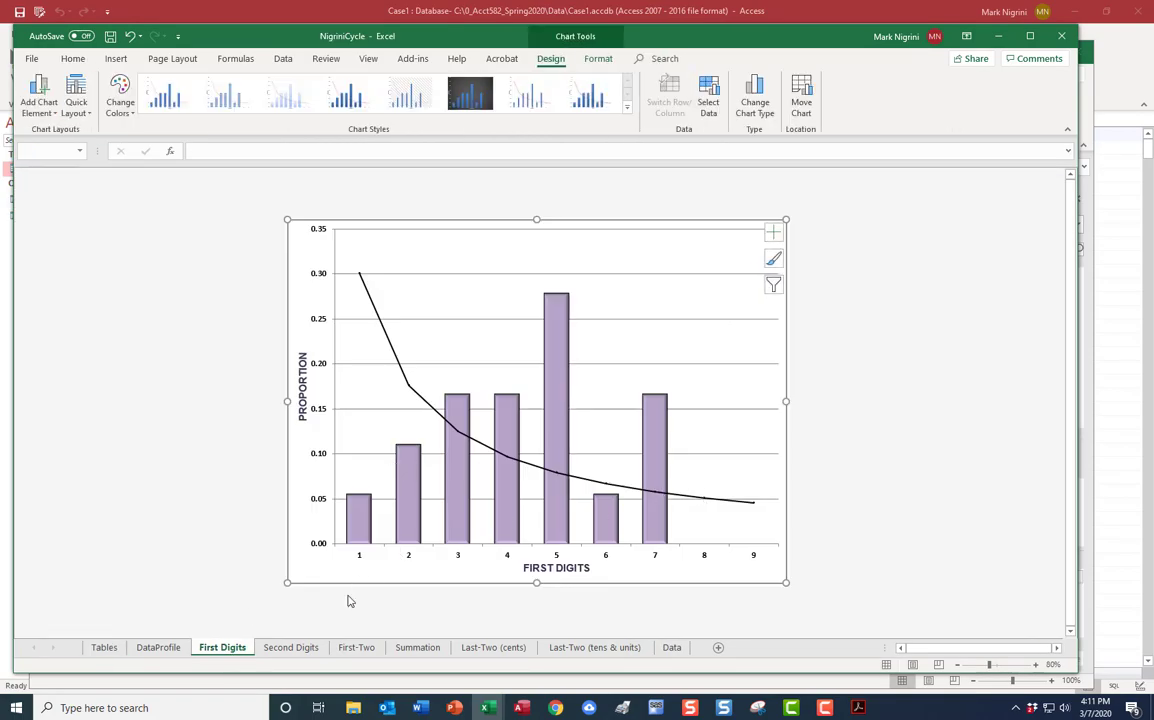
click(672, 647)
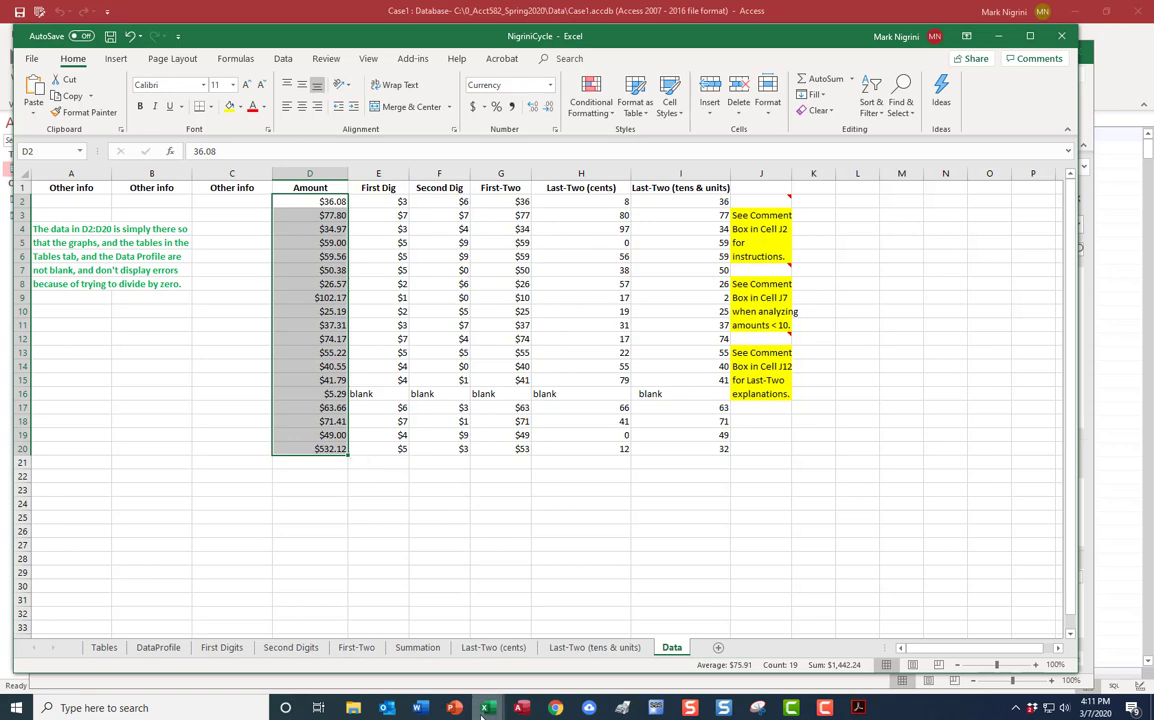
mouse_move(487, 707)
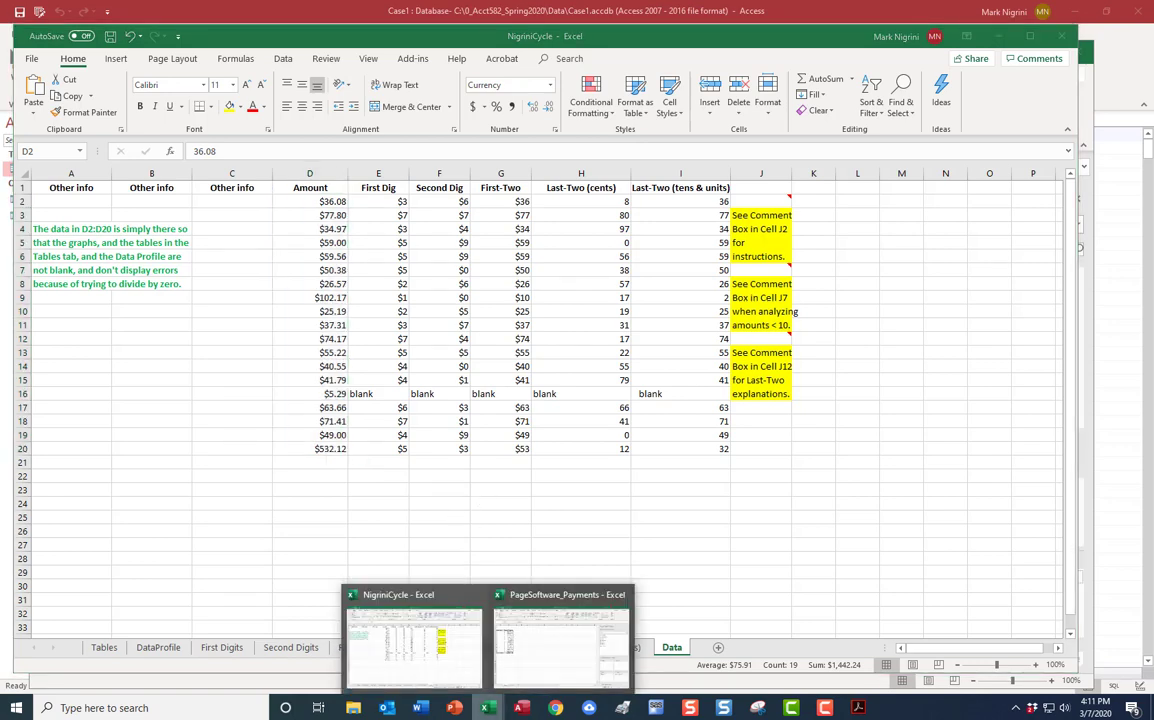
click(562, 640)
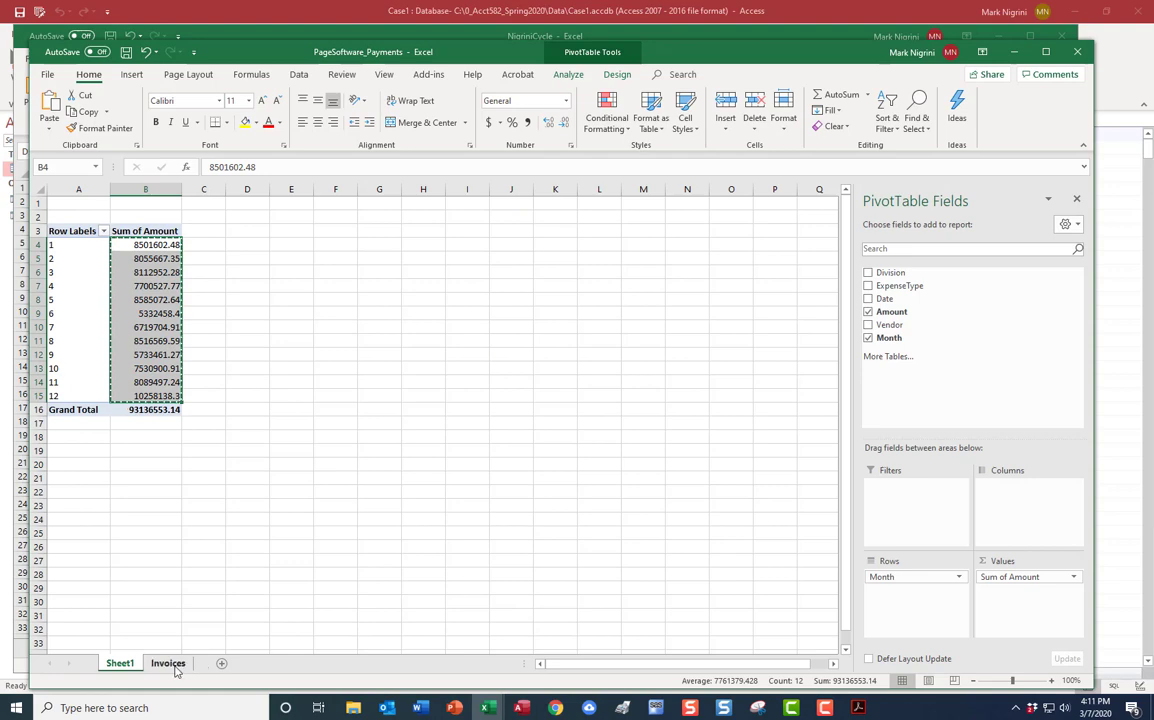
click(168, 663)
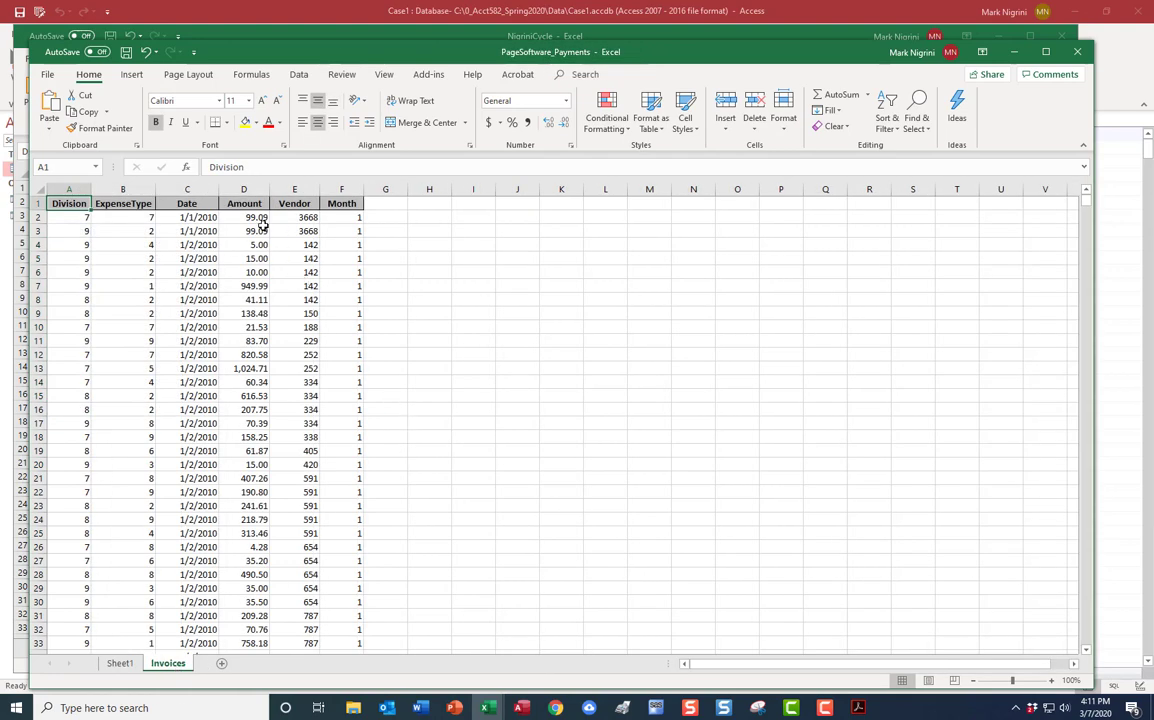
click(244, 188)
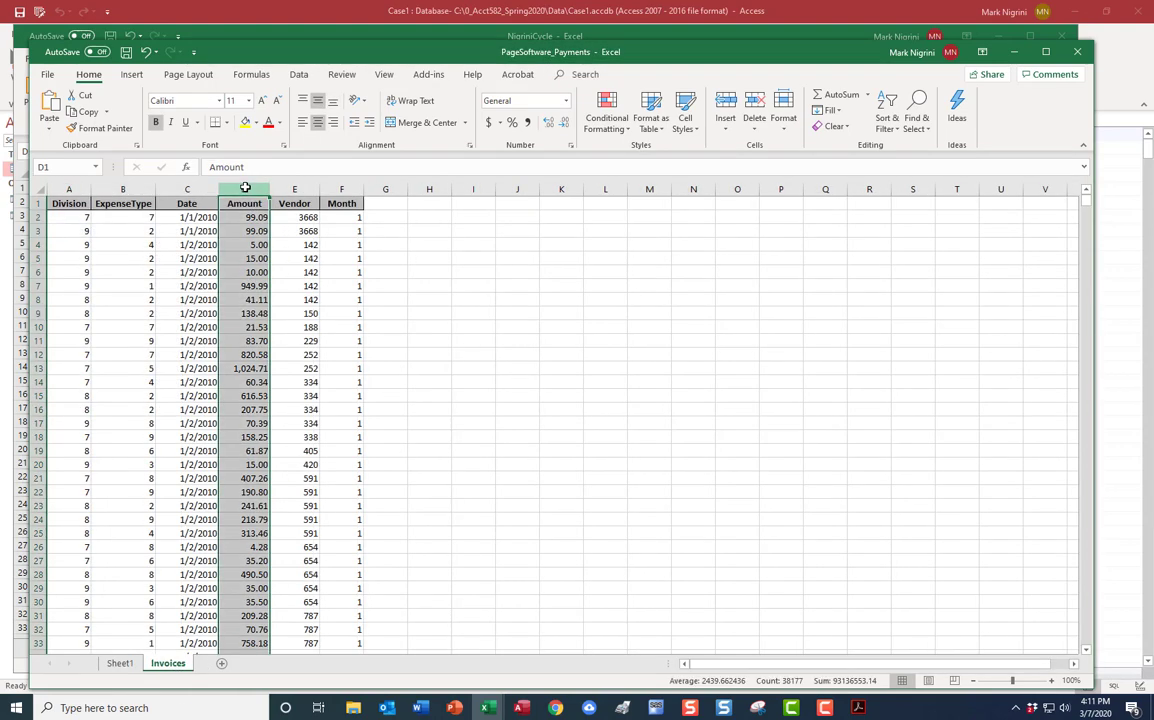
right_click(245, 189)
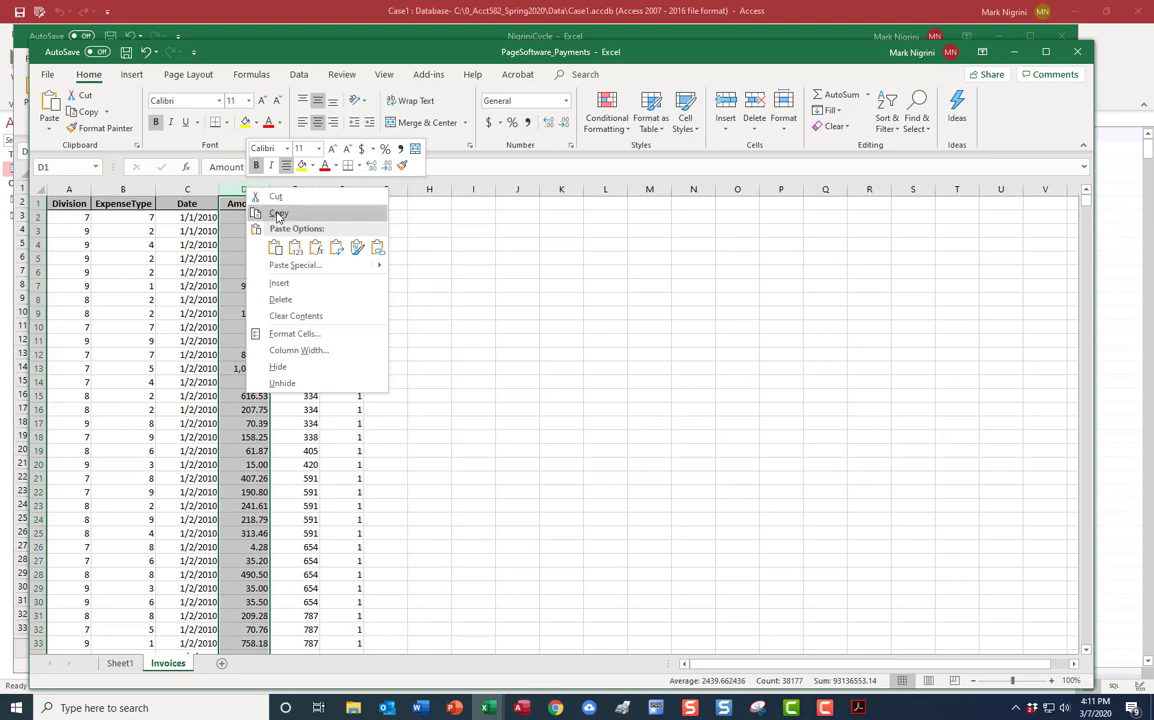
click(278, 213)
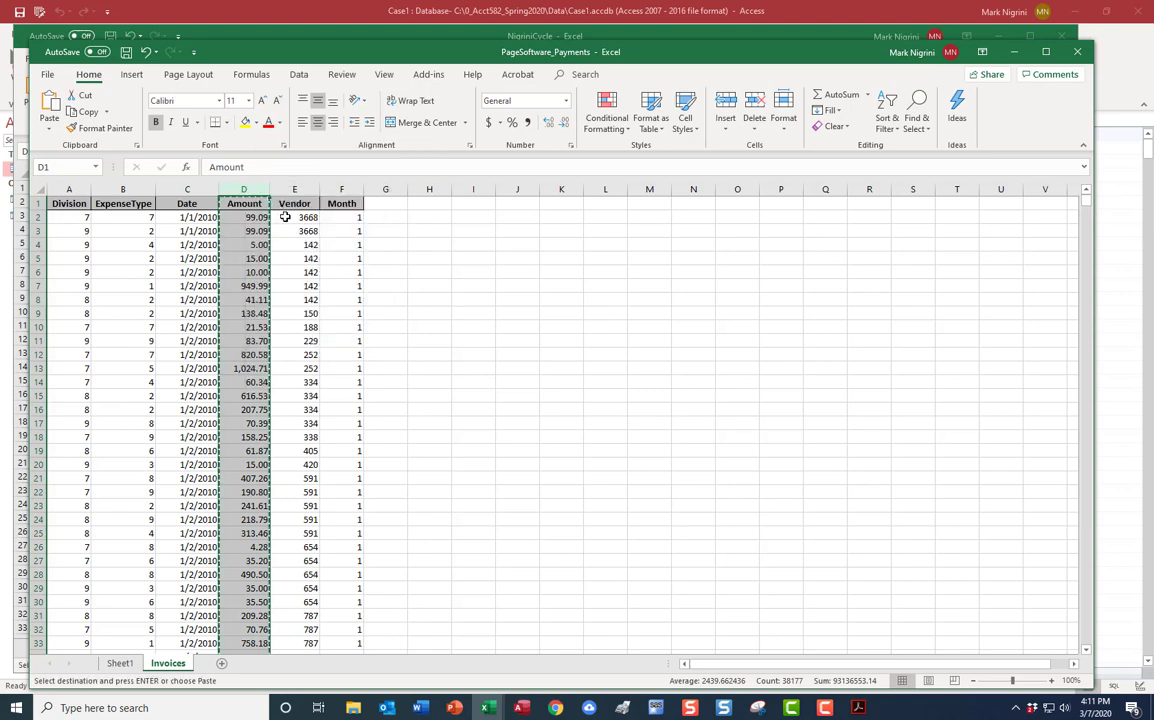
mouse_move(487, 711)
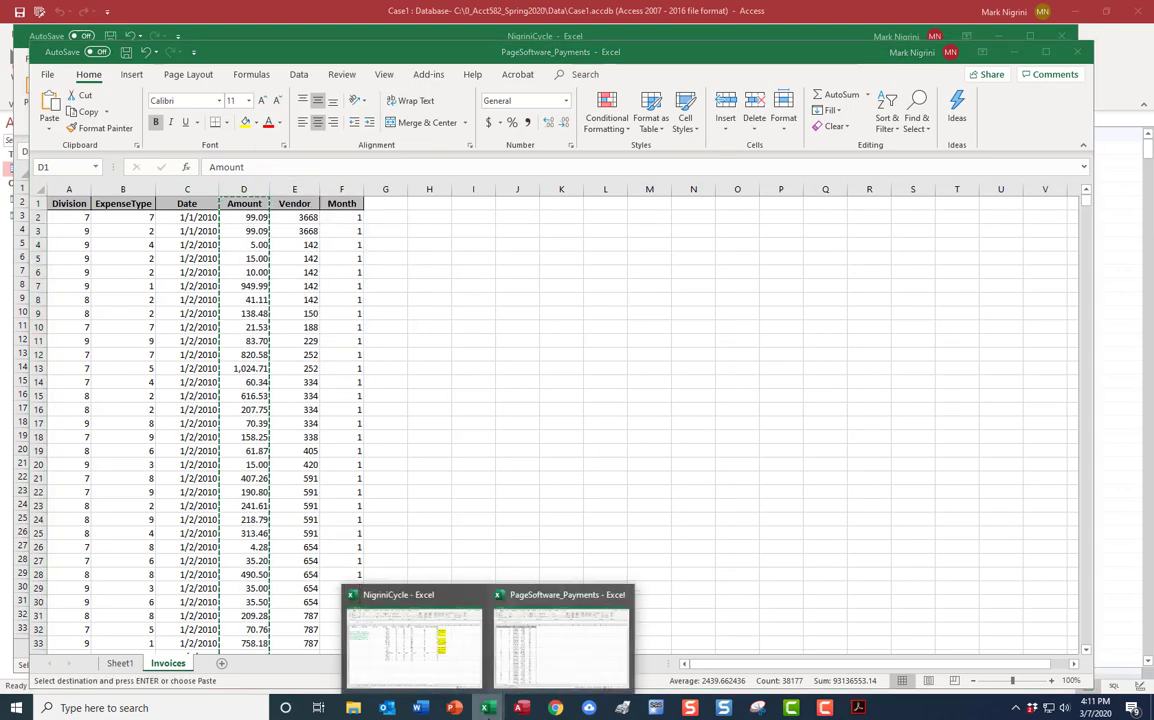
click(399, 648)
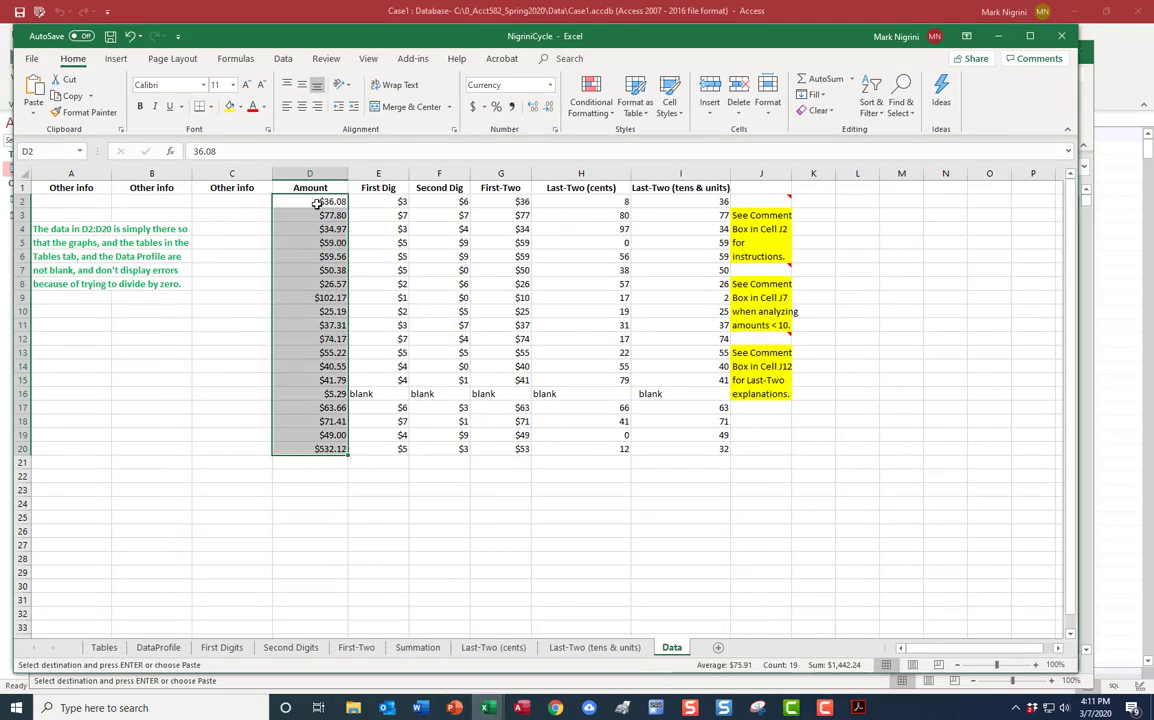
click(311, 175)
right_click(311, 175)
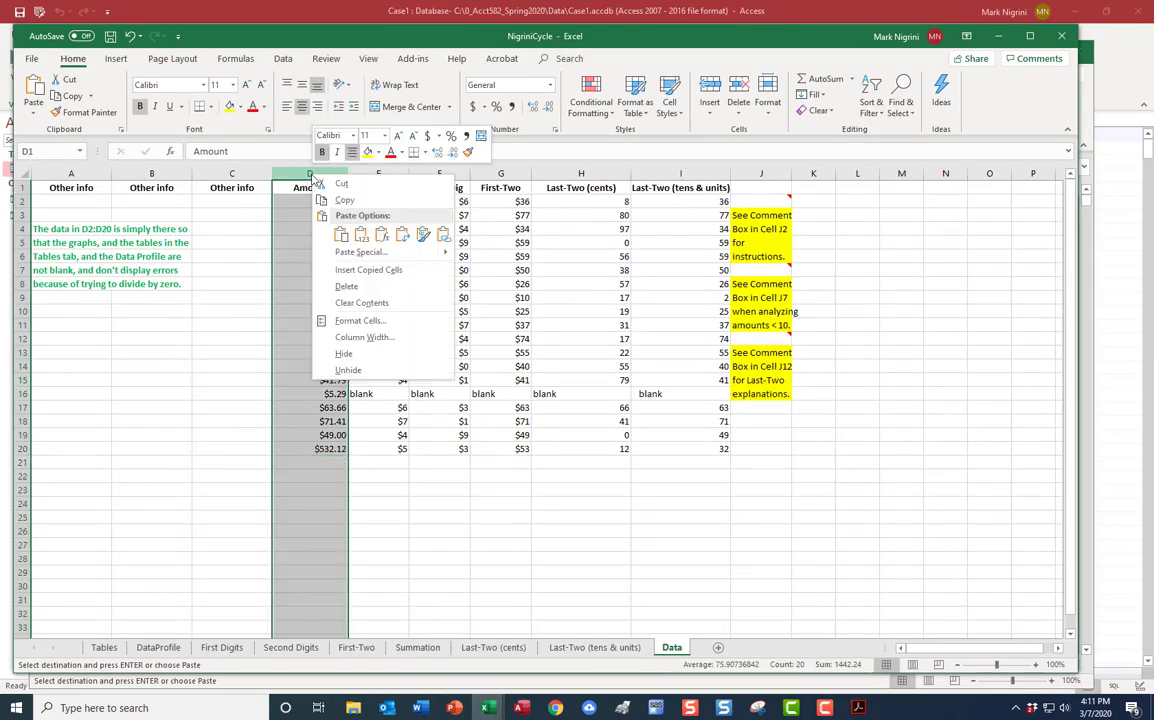
click(341, 237)
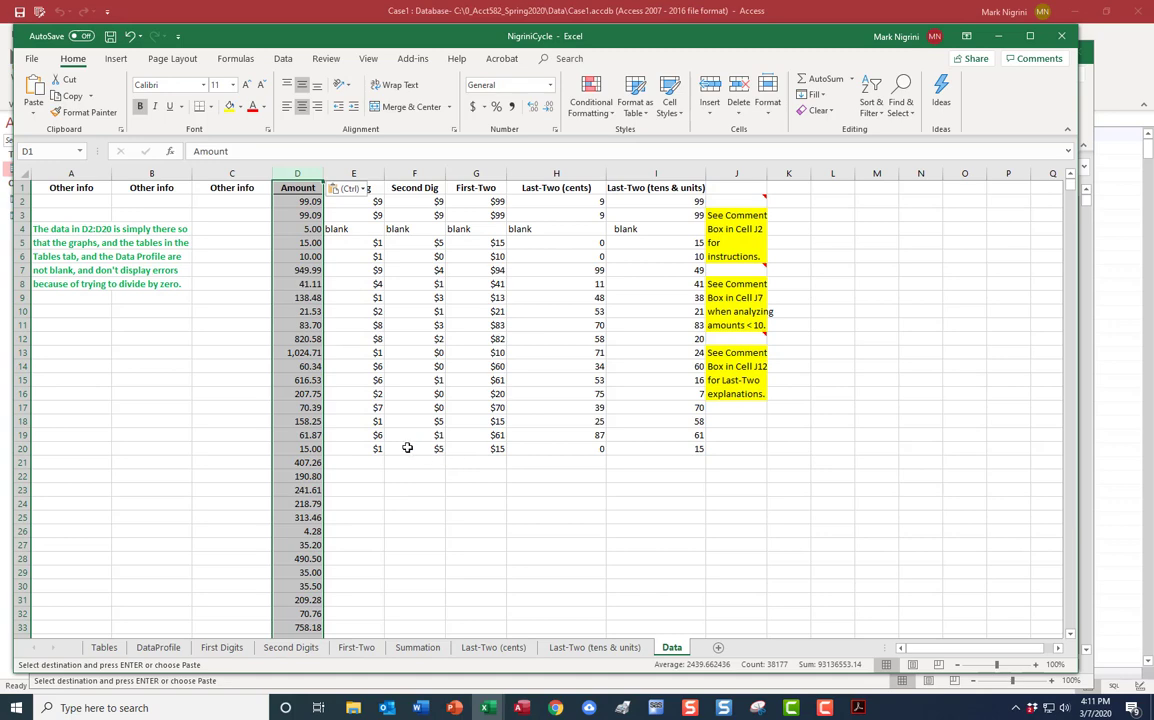
drag(366, 451, 640, 447)
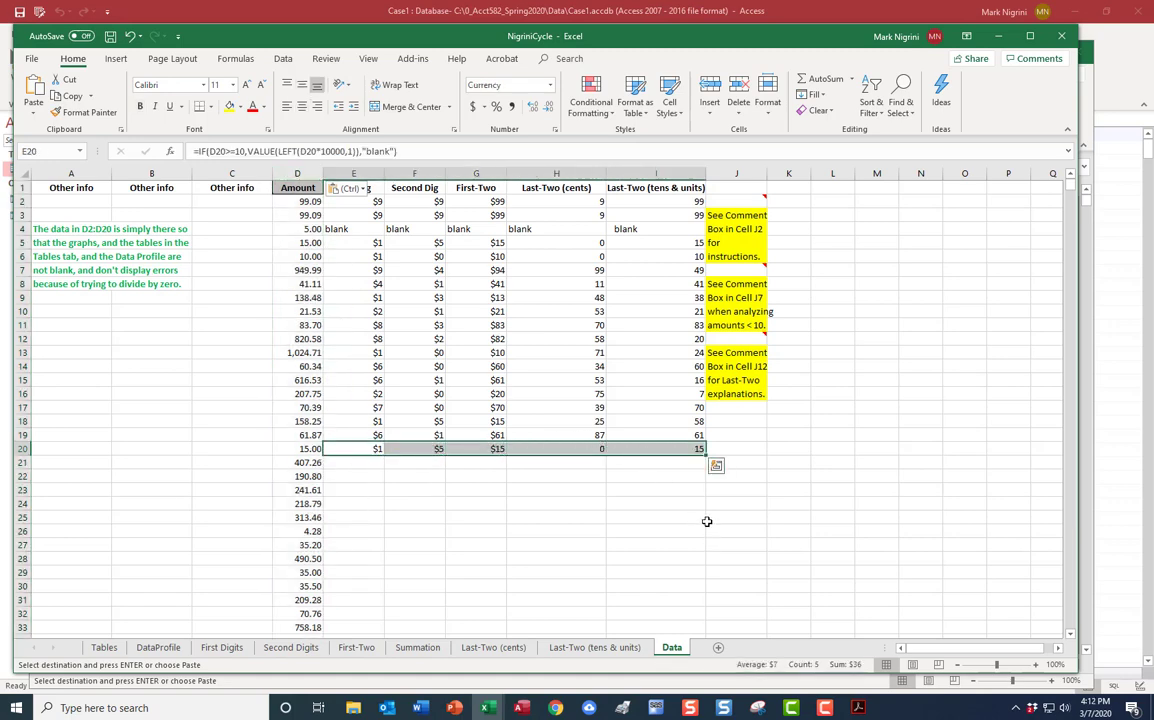
double_click(706, 455)
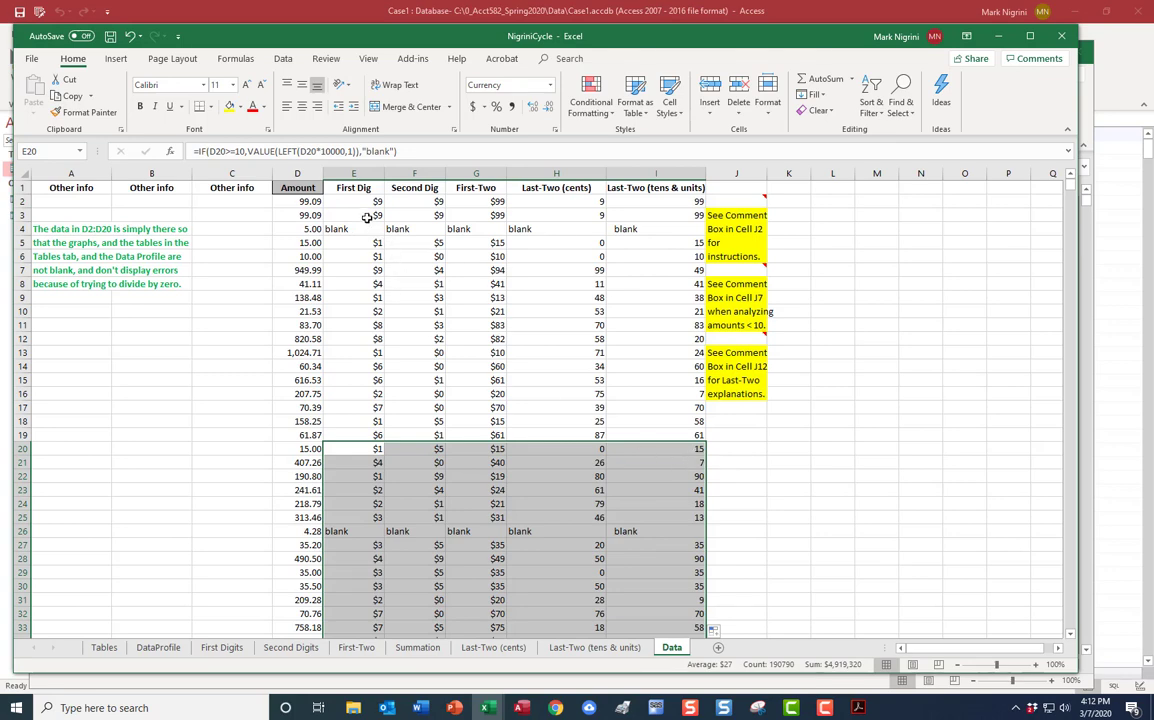
click(366, 203)
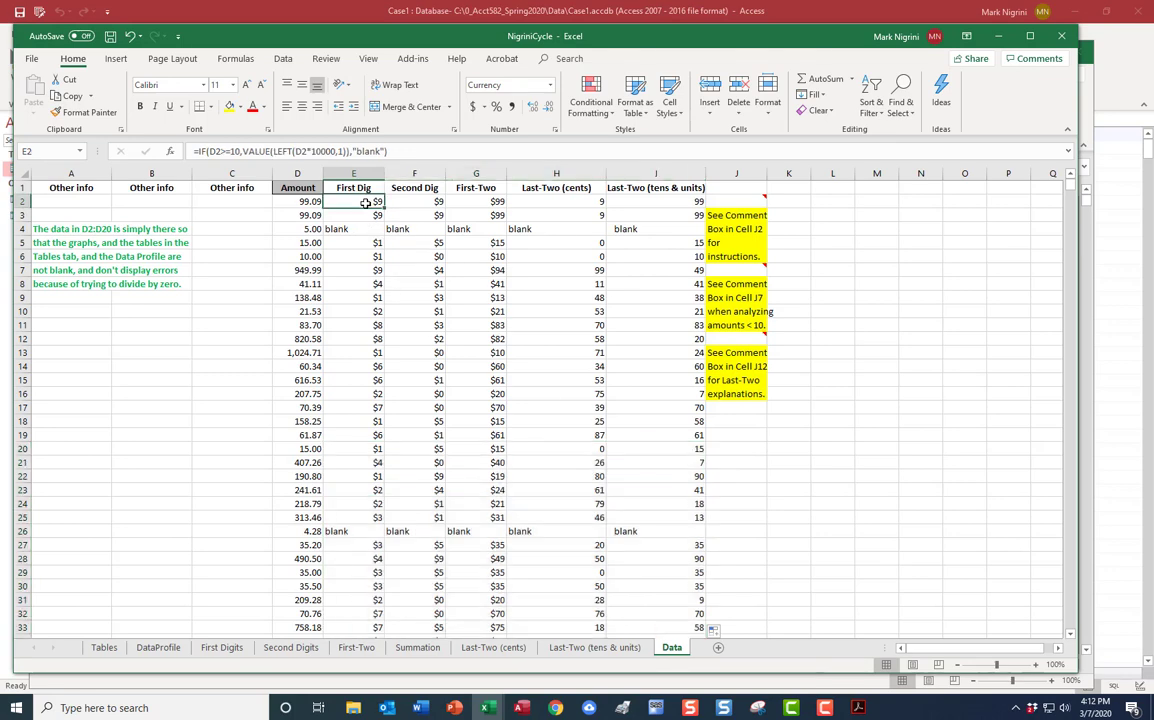
key(ctrl+End)
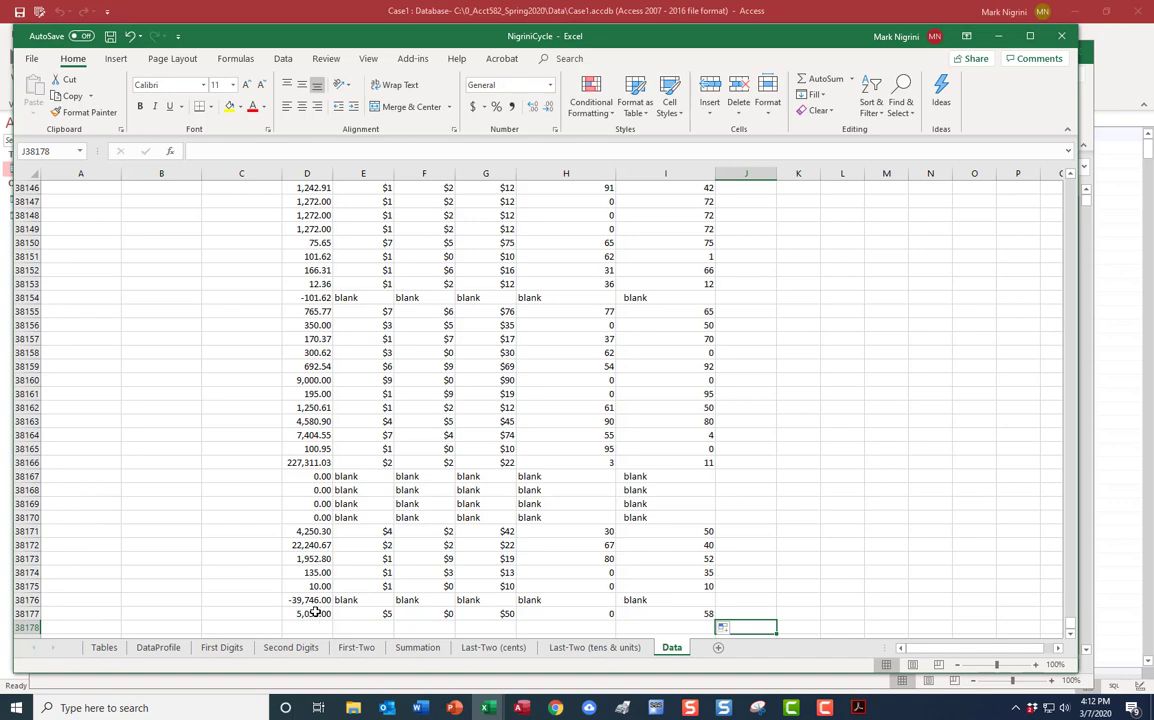
click(700, 613)
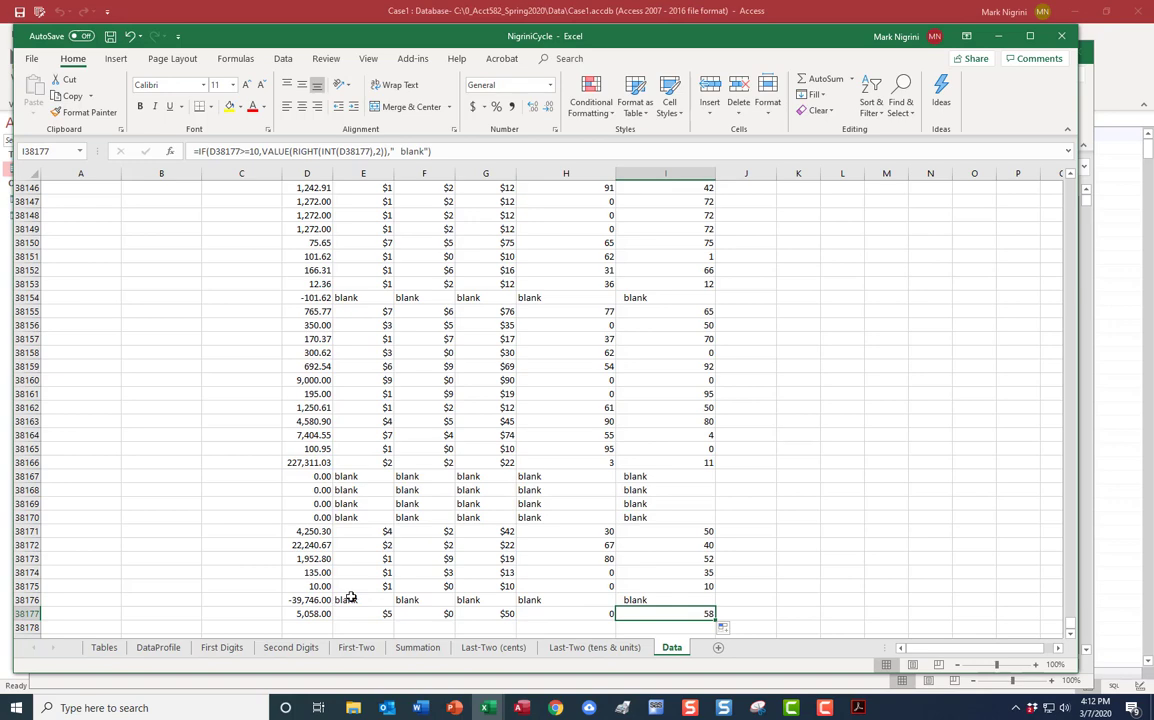
key(ctrl+Home)
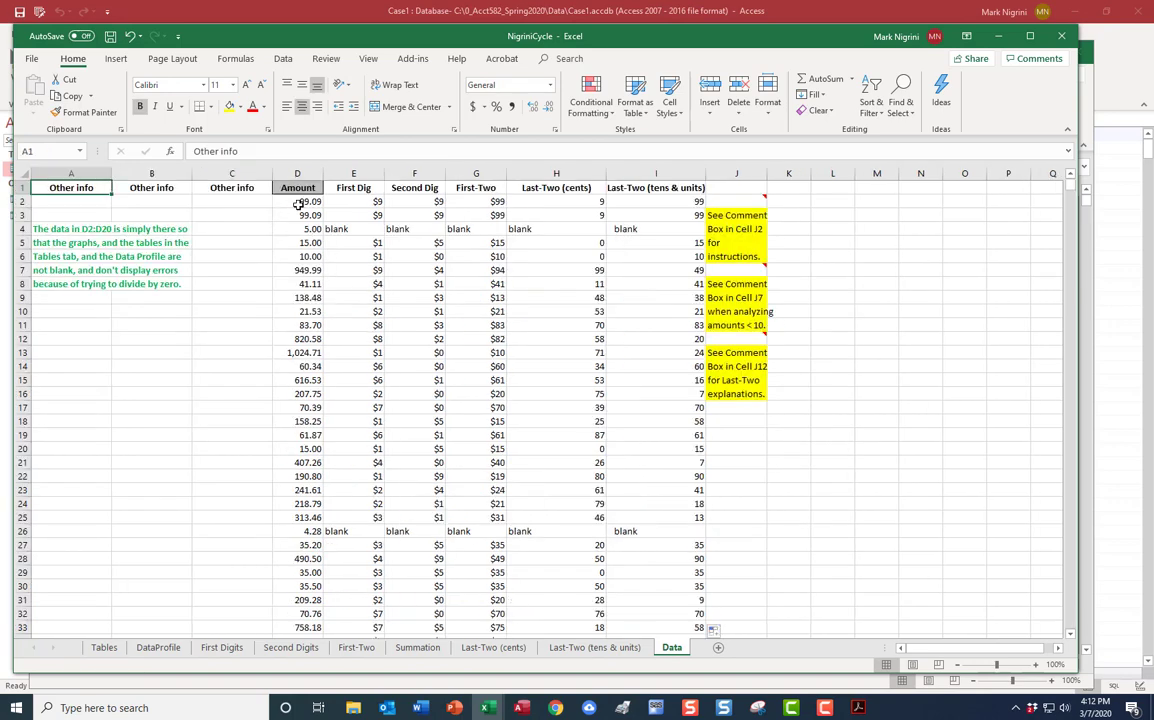
click(487, 708)
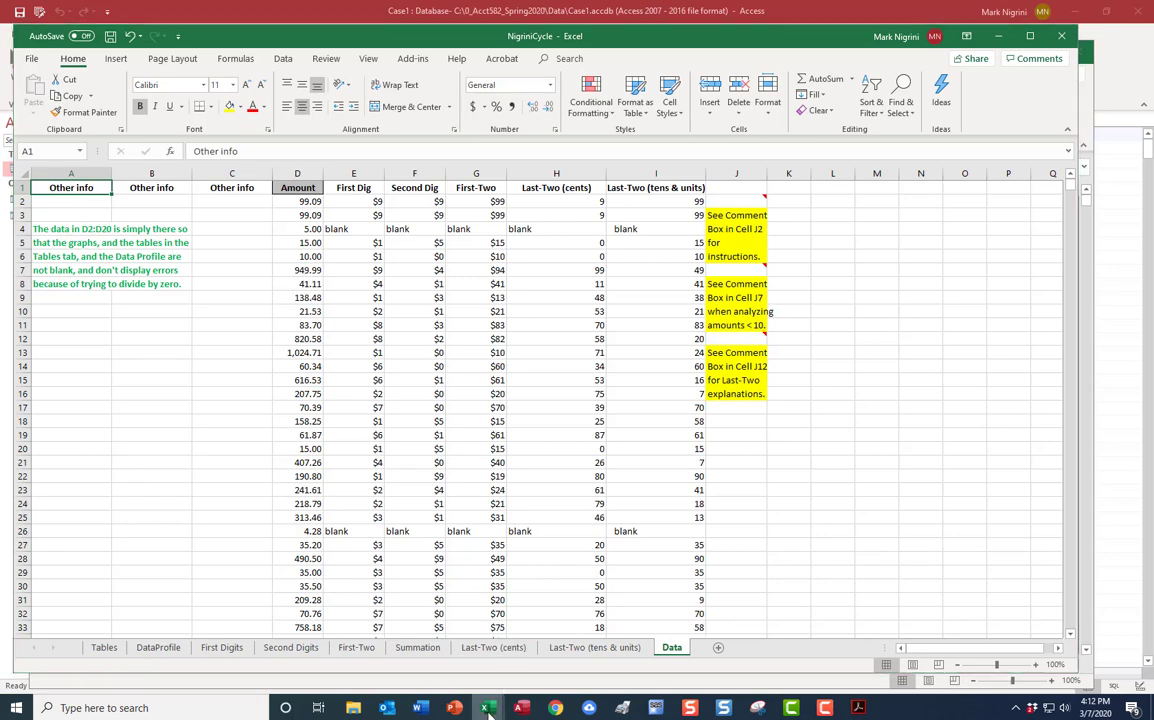
click(560, 640)
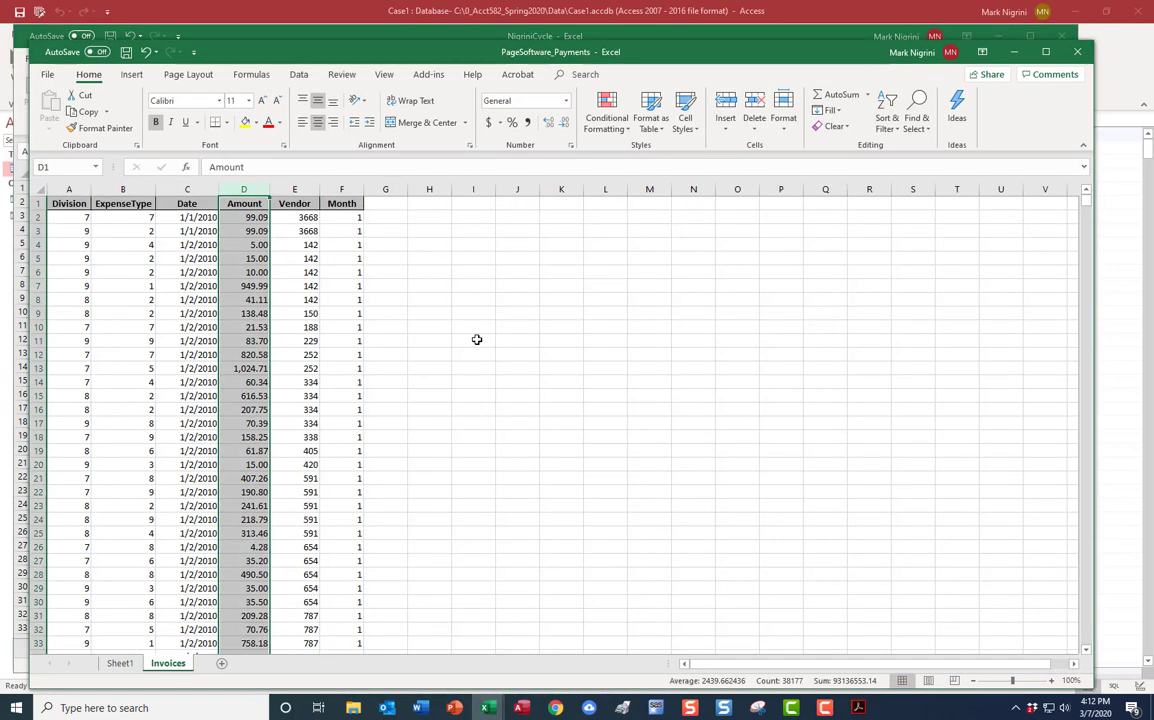
click(245, 231)
click(249, 245)
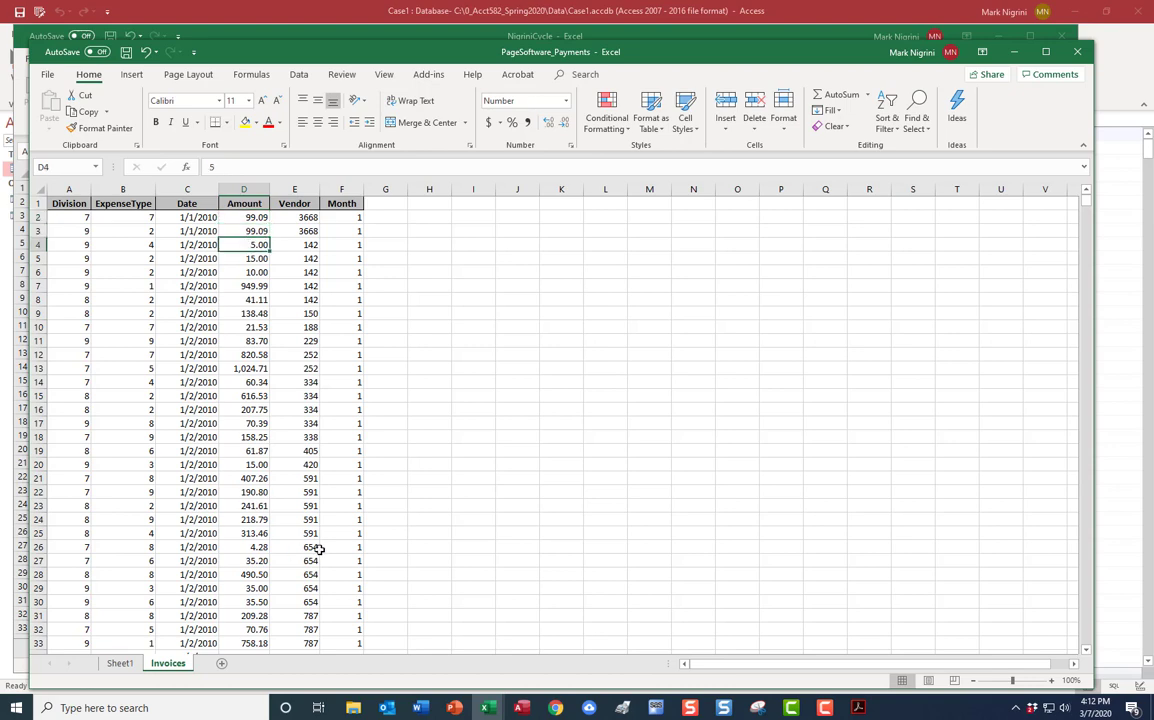
click(487, 708)
click(392, 610)
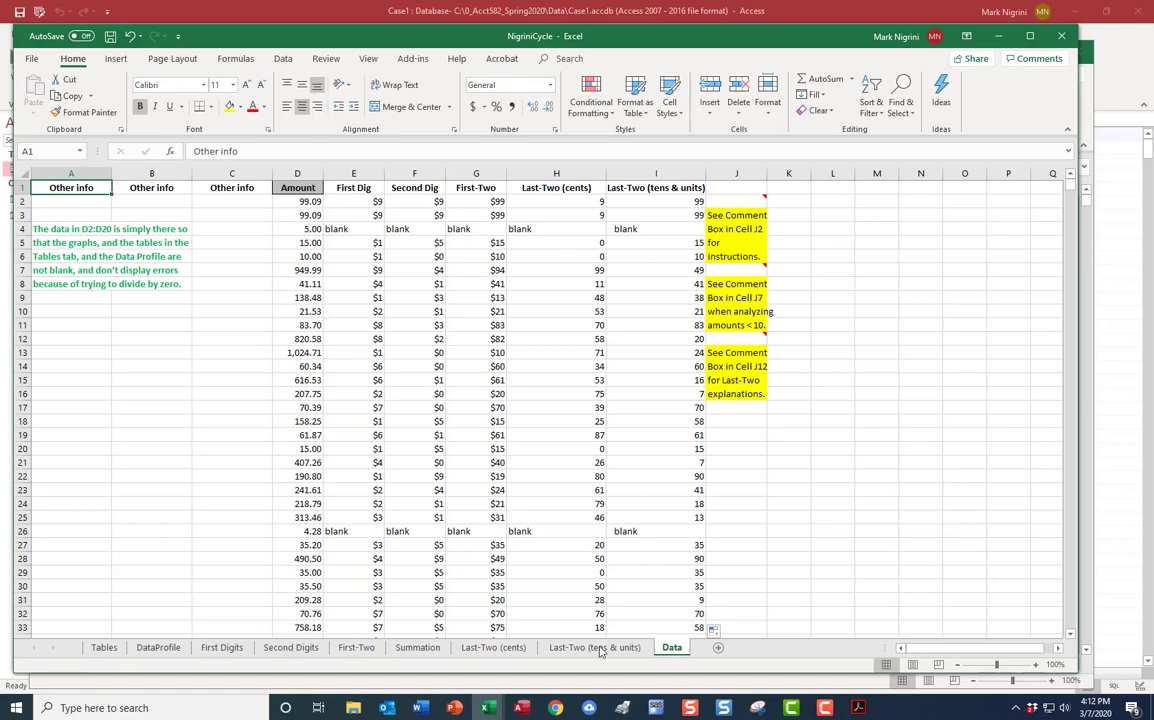
- Review the DataProfile summary sheet, then switch back to the Access Query1 results
click(159, 650)
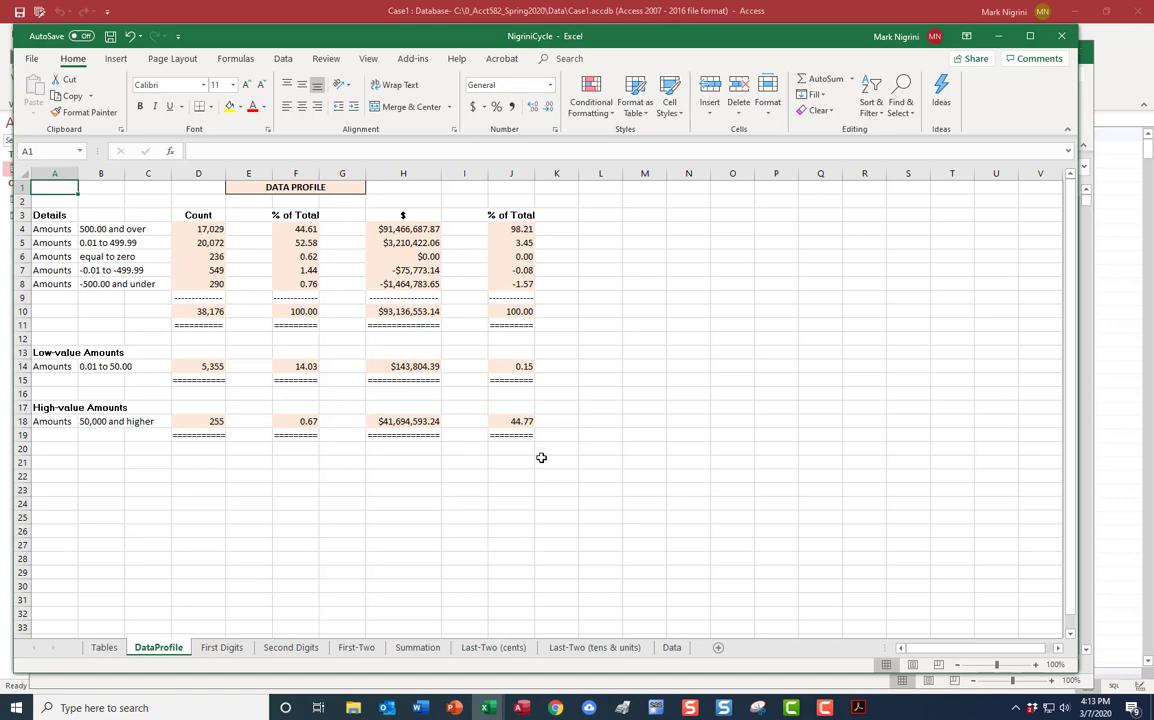
click(524, 708)
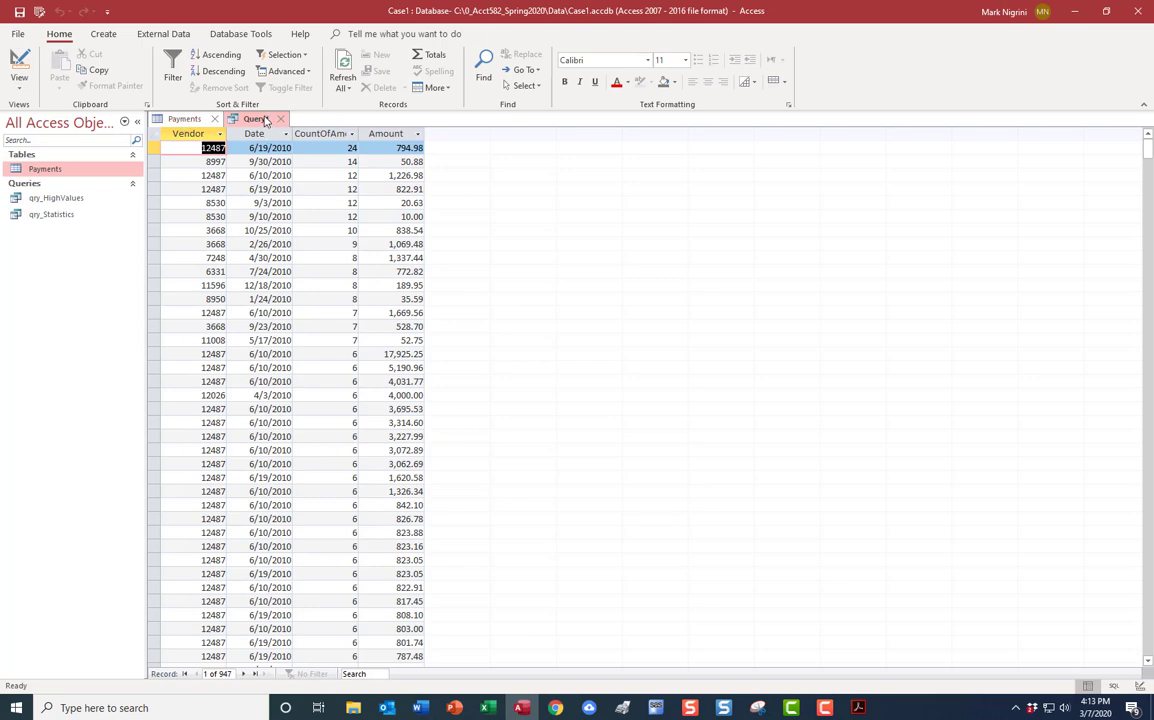
- Save Query1 as qry_Duplicates and close its tab
right_click(265, 119)
click(272, 126)
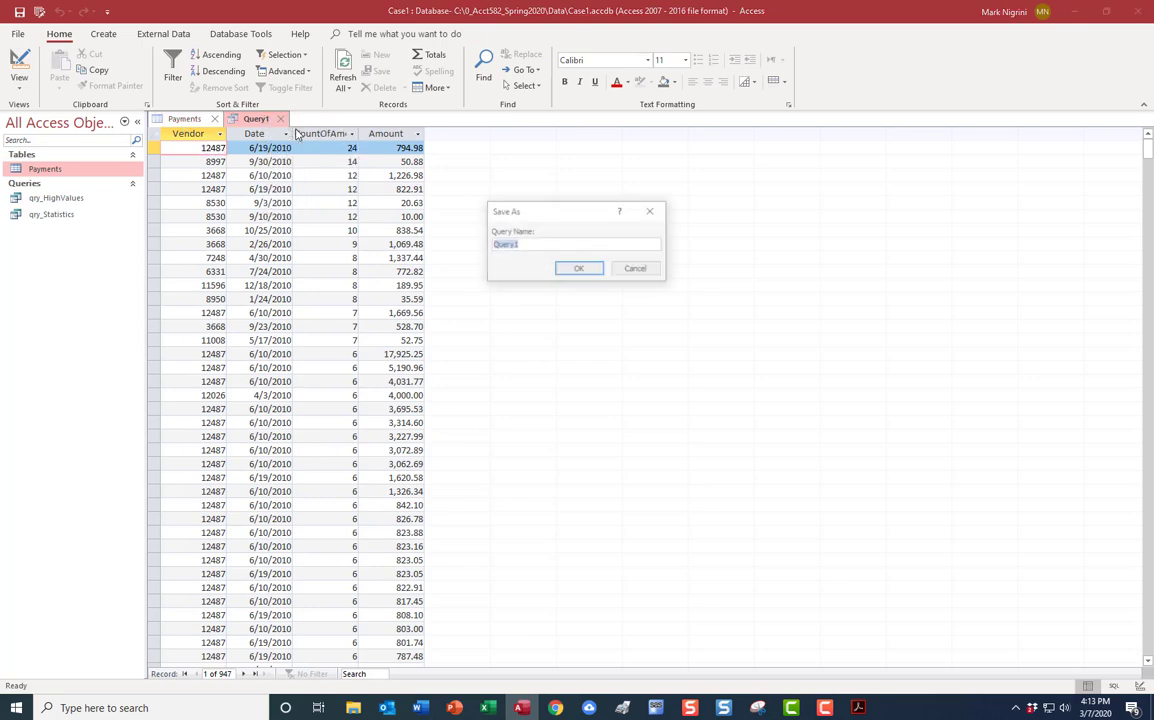
text(qry_Duplicates)
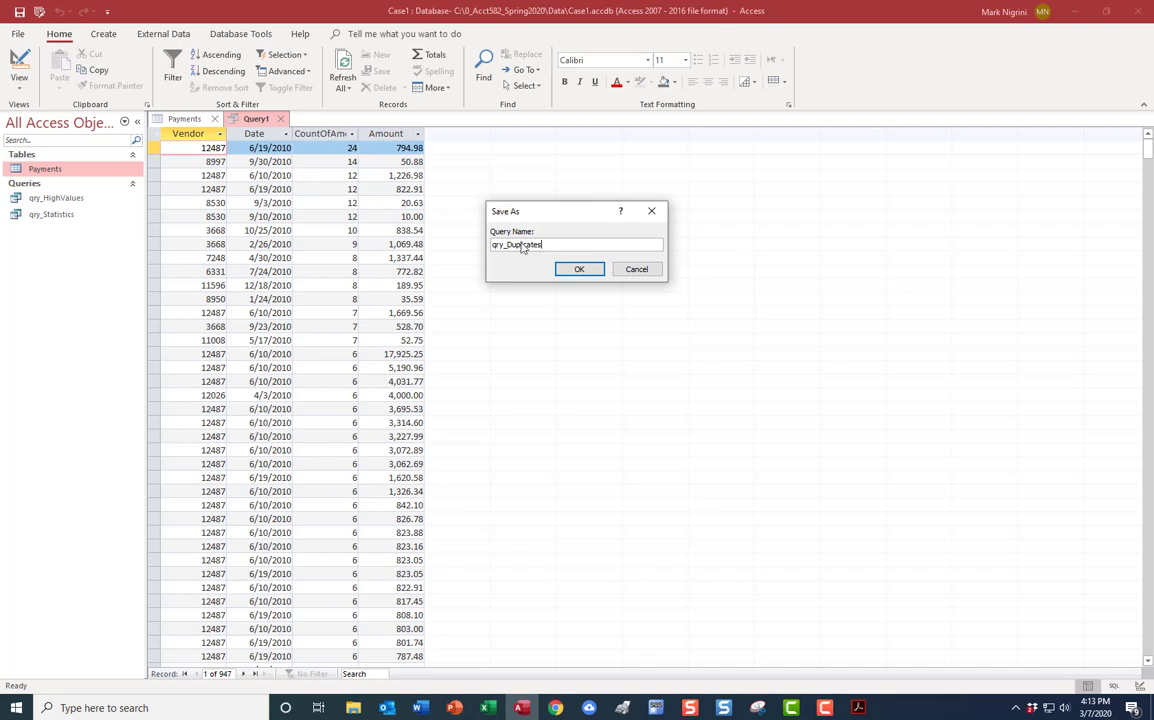
click(579, 269)
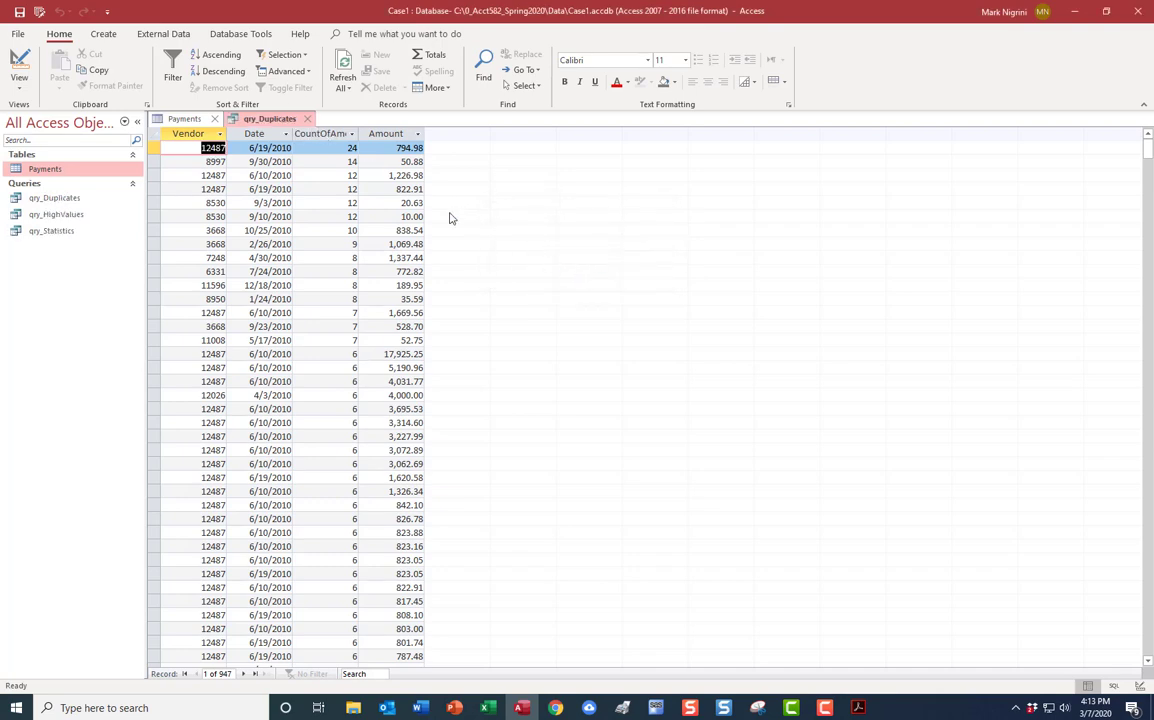
click(307, 119)
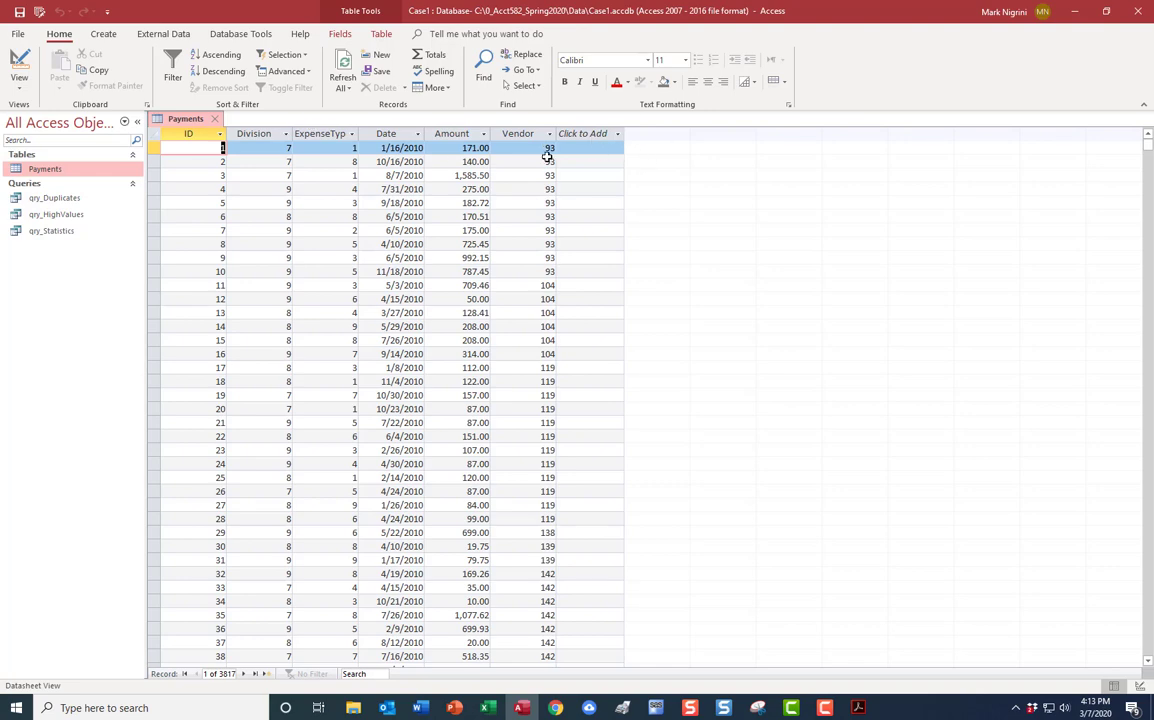
- Start a new design-view query on Payments with the Amount field added twice
click(108, 35)
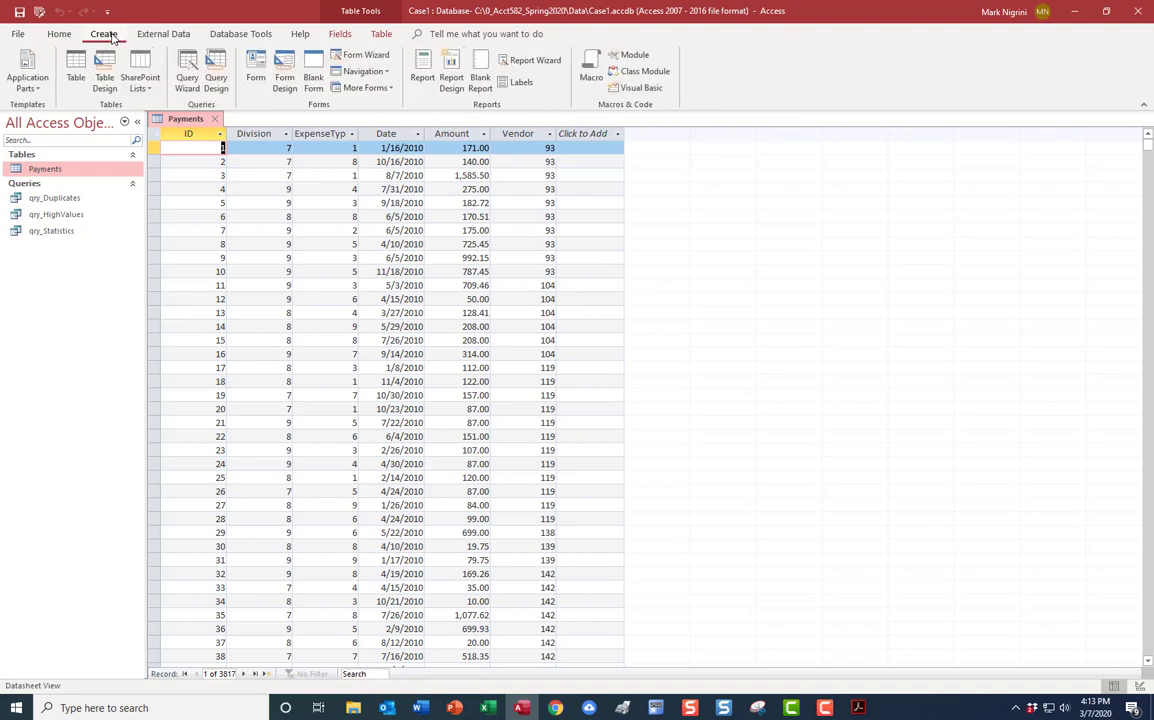
click(216, 82)
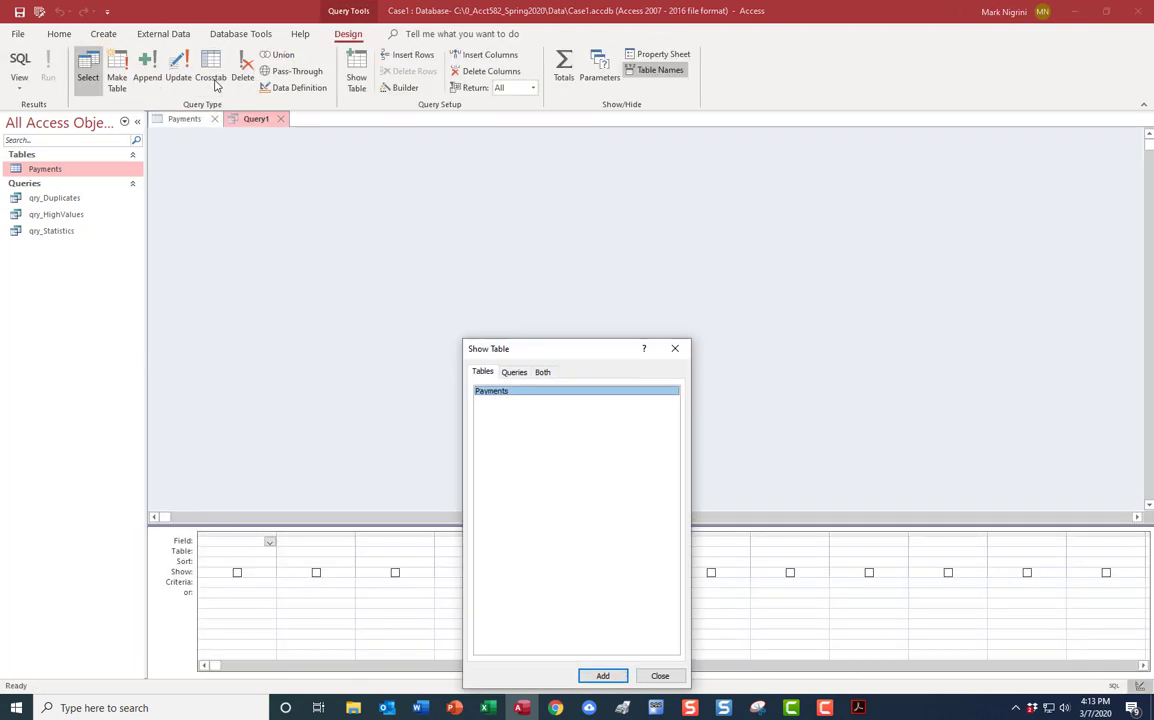
click(601, 676)
click(660, 676)
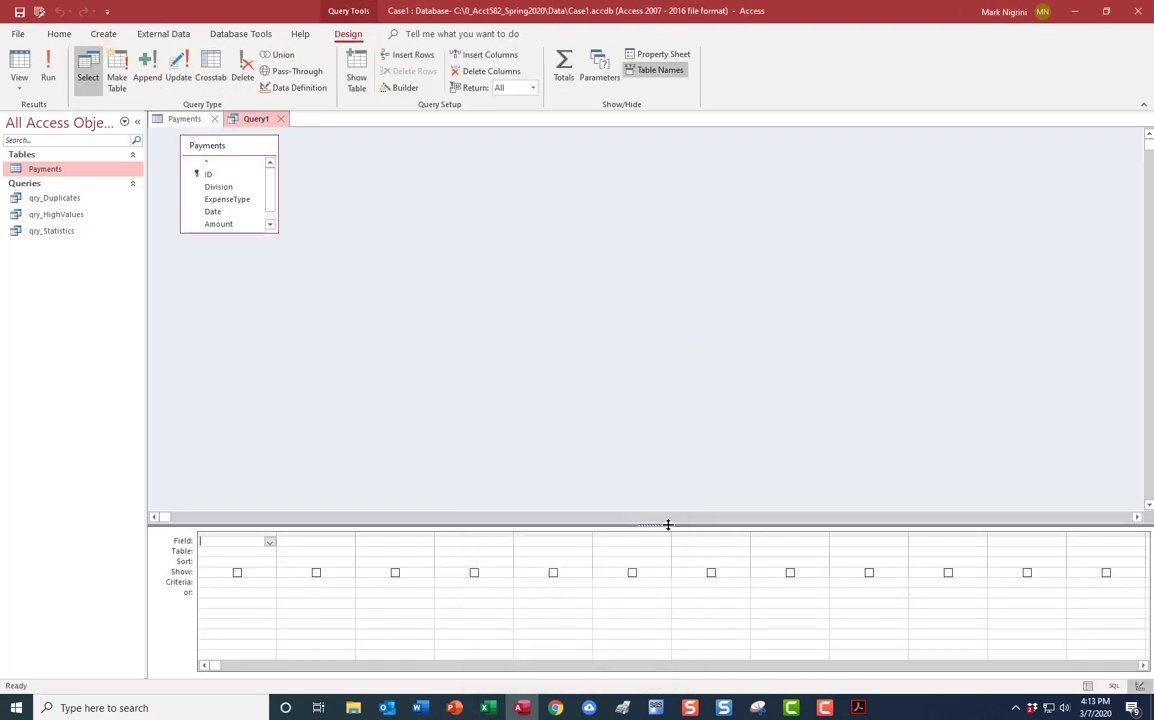
drag(664, 524, 618, 299)
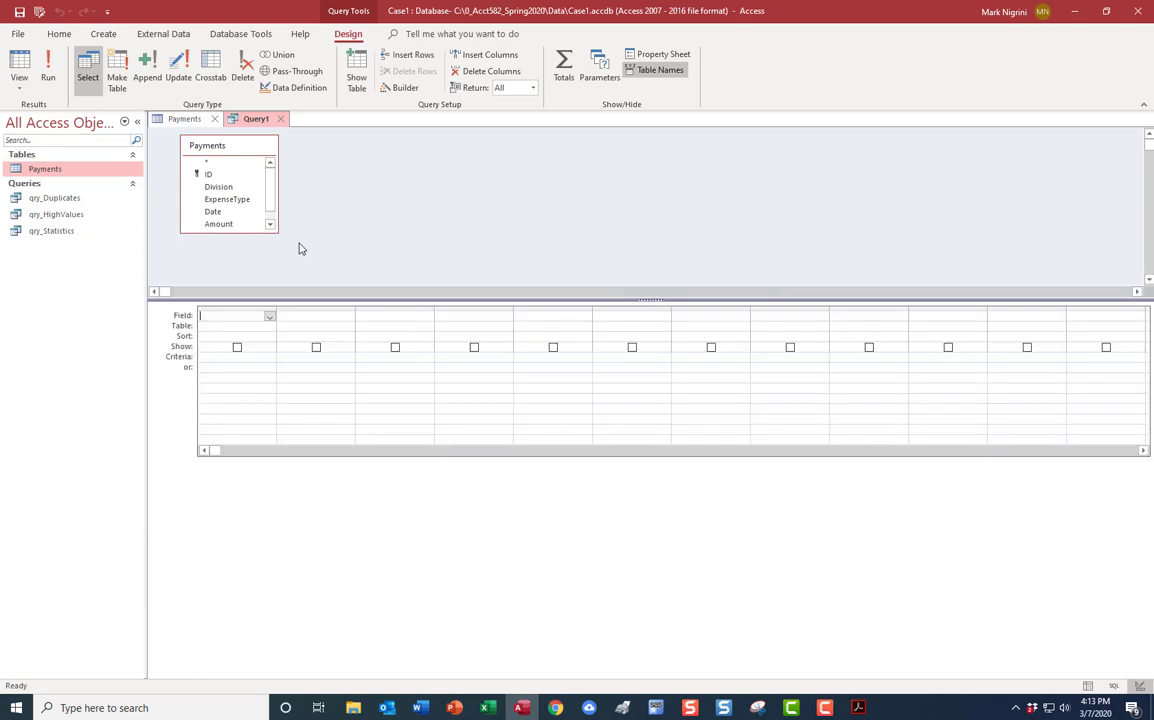
double_click(227, 224)
double_click(227, 224)
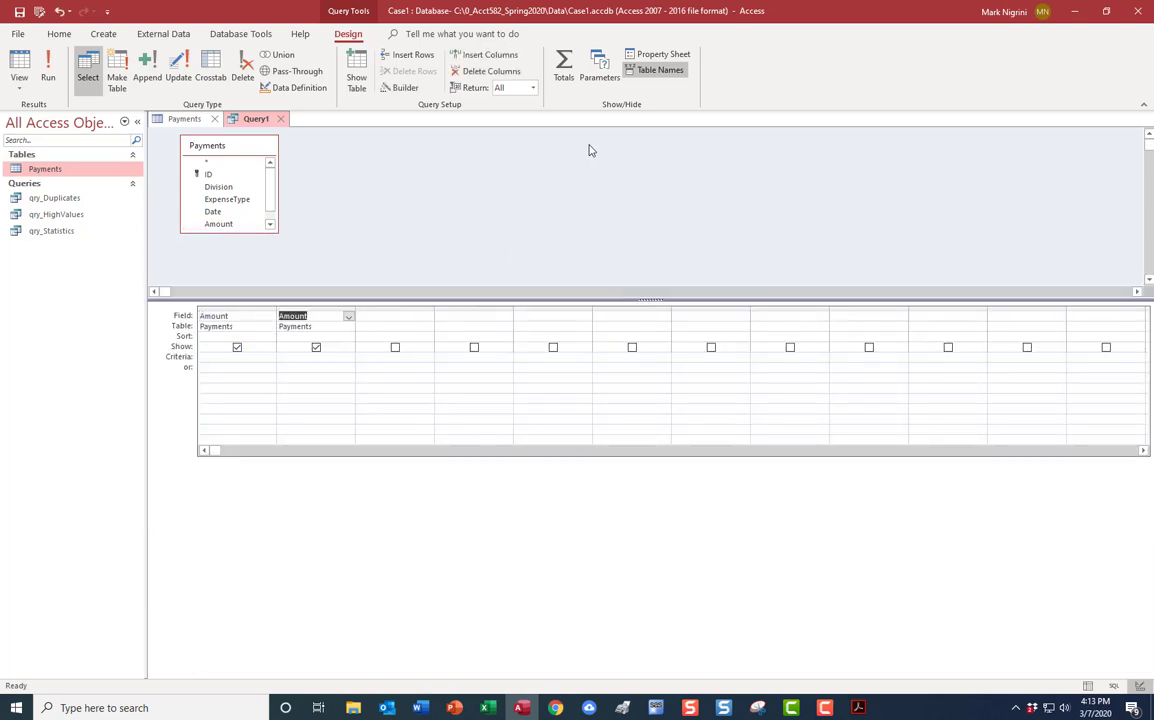
- Turn on totals, making column 1 Count and column 2 a Where condition
click(565, 72)
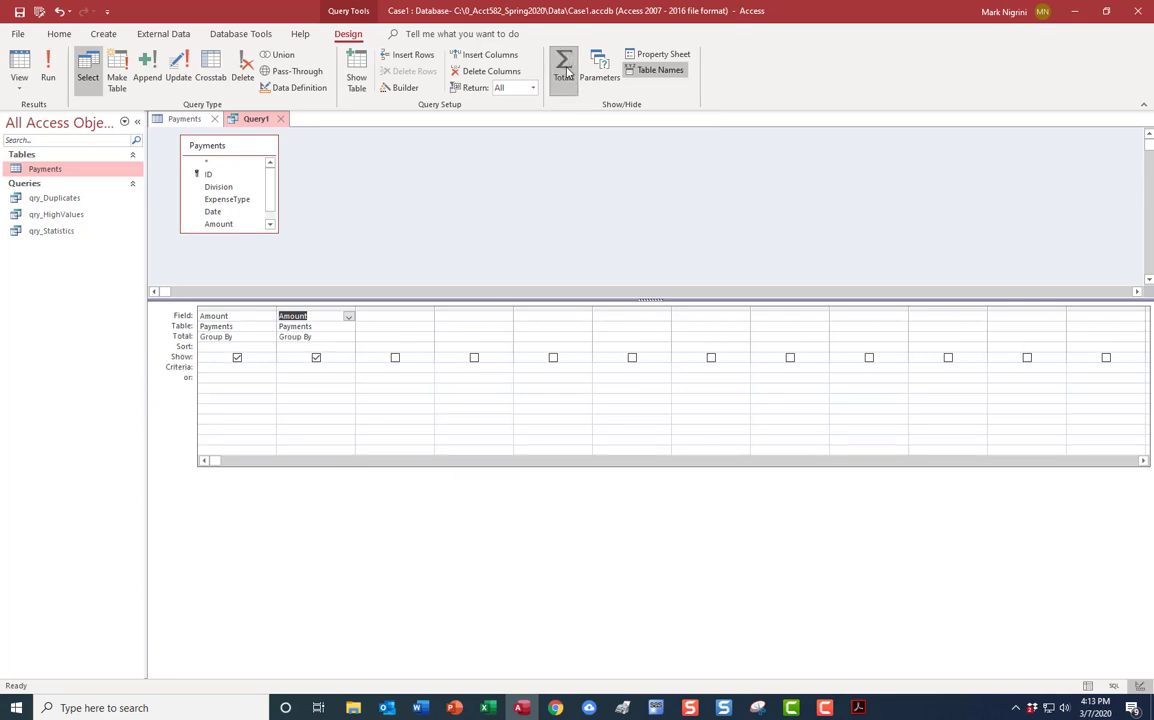
click(251, 337)
click(269, 337)
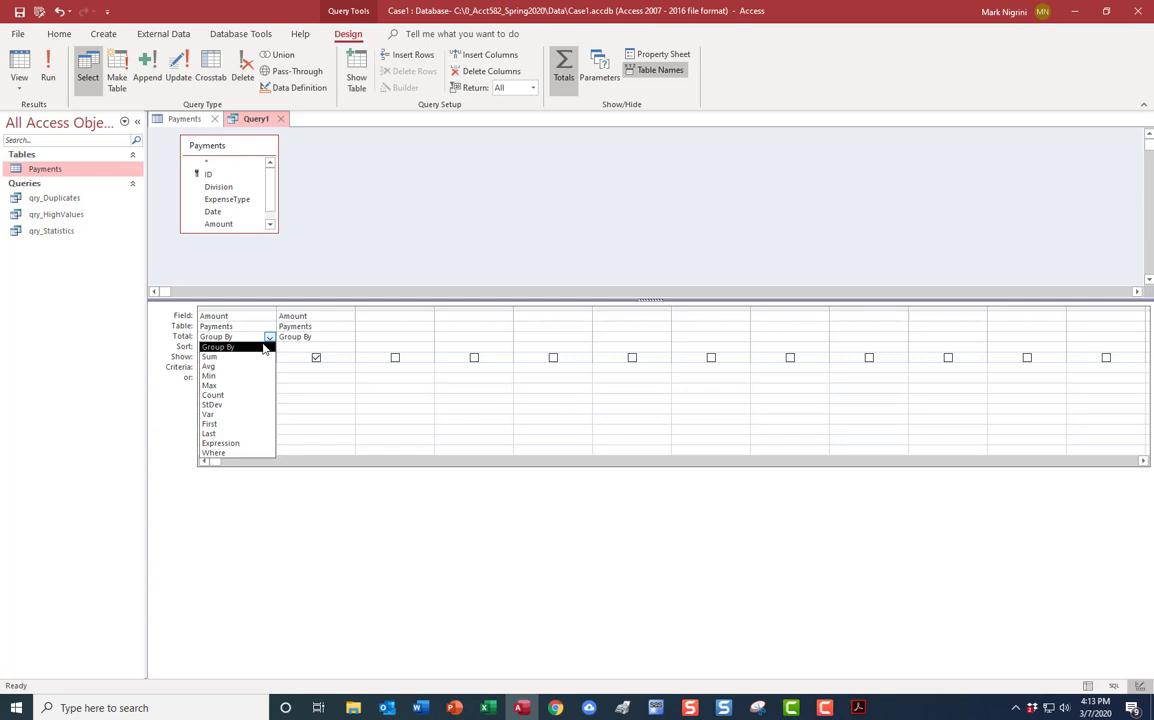
click(236, 396)
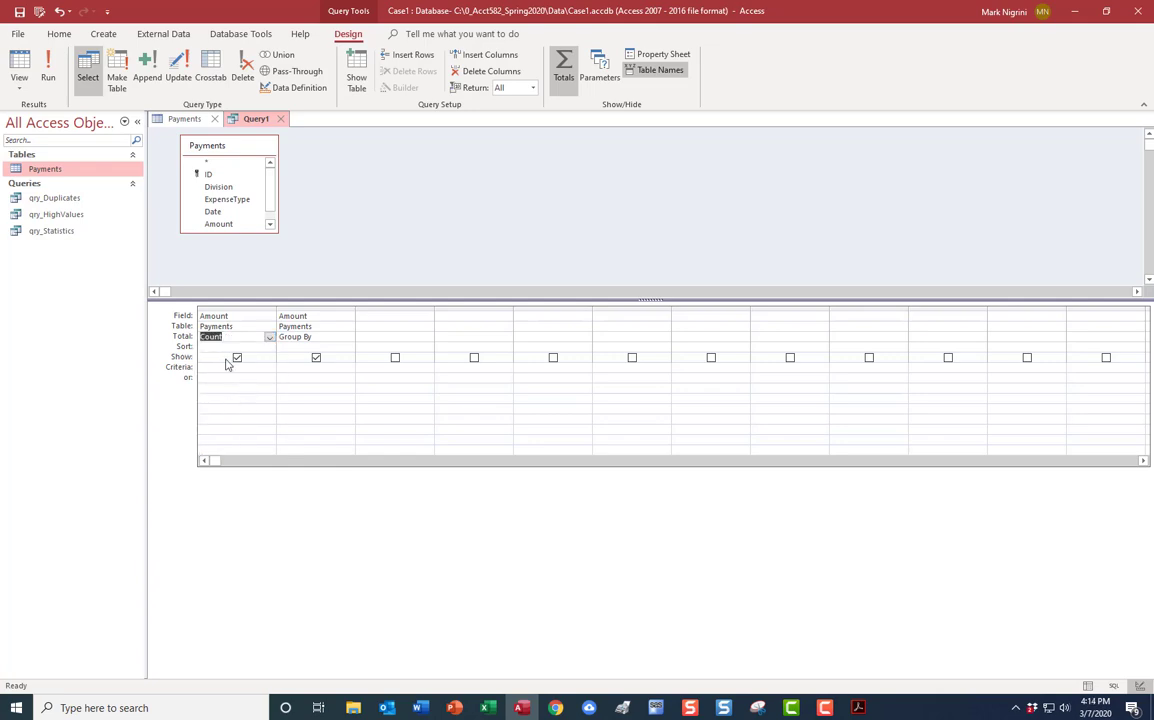
click(348, 337)
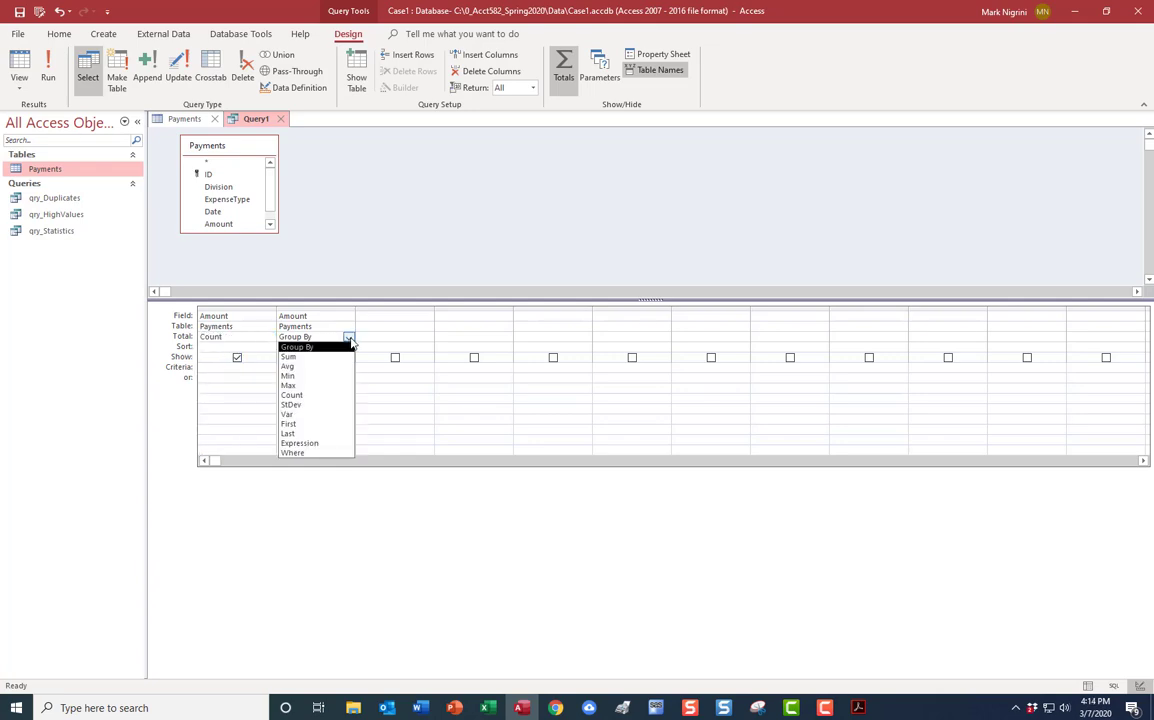
click(325, 451)
click(302, 368)
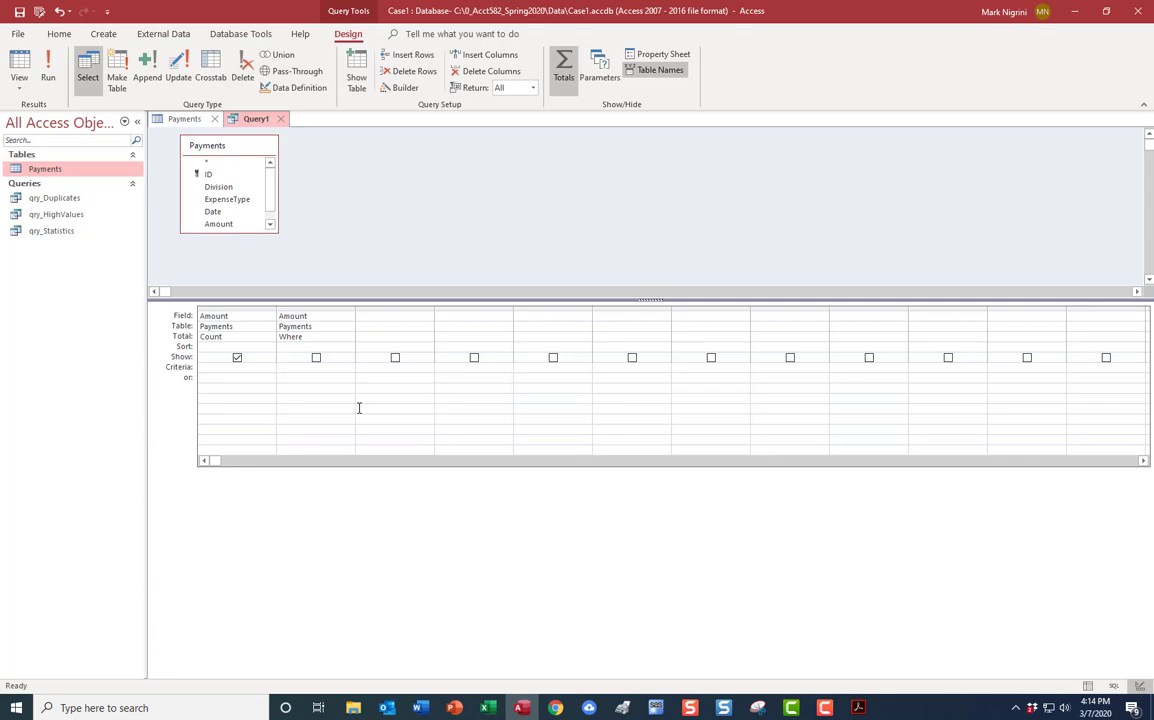
- Enter the criterion Between 6000 And 7999.99 for column 2 and run the query, getting 467
text(Bet)
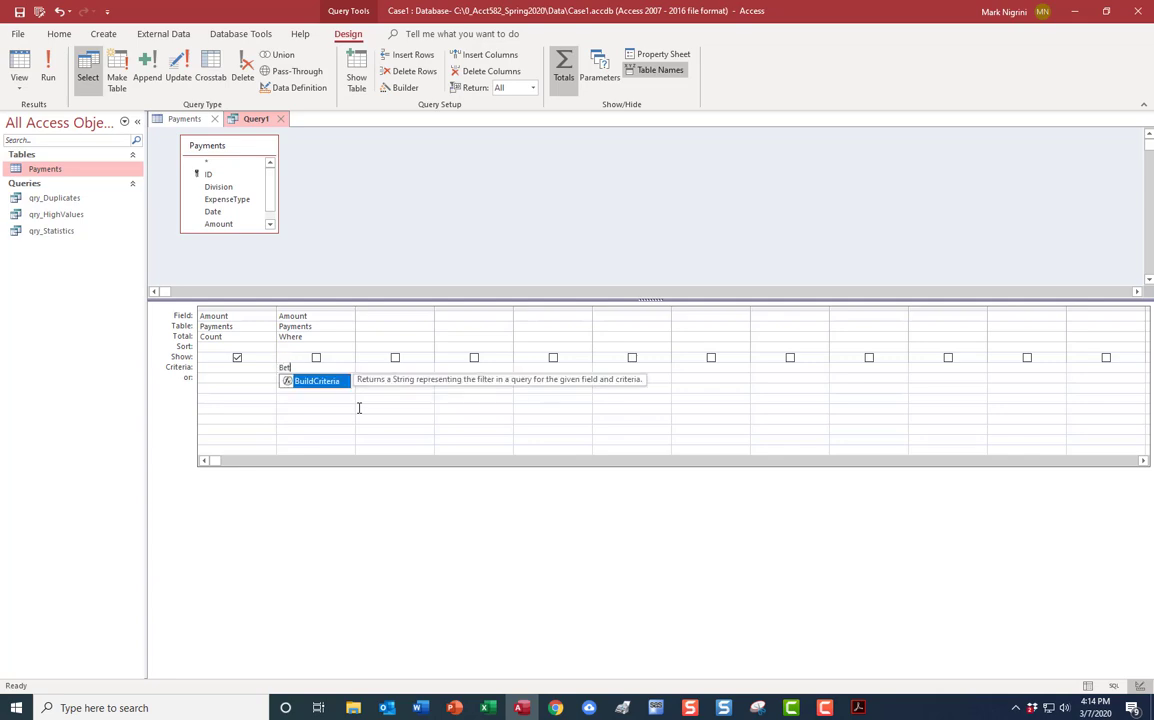
text(ween 6000 and)
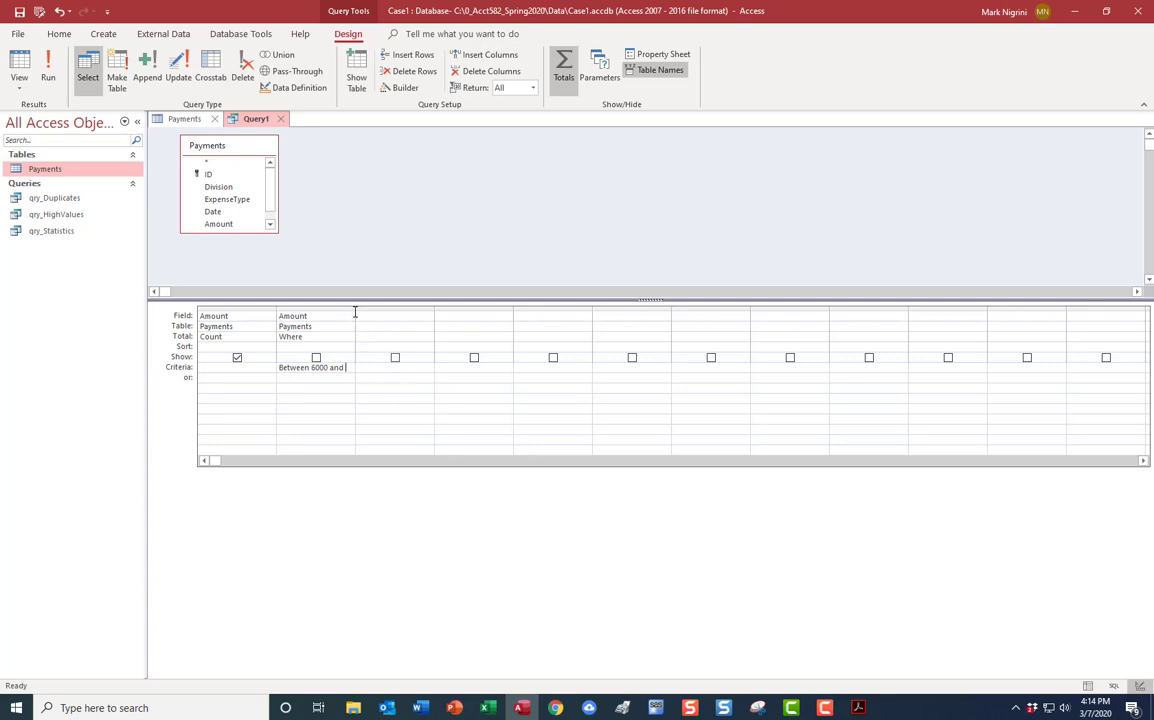
drag(355, 312, 428, 309)
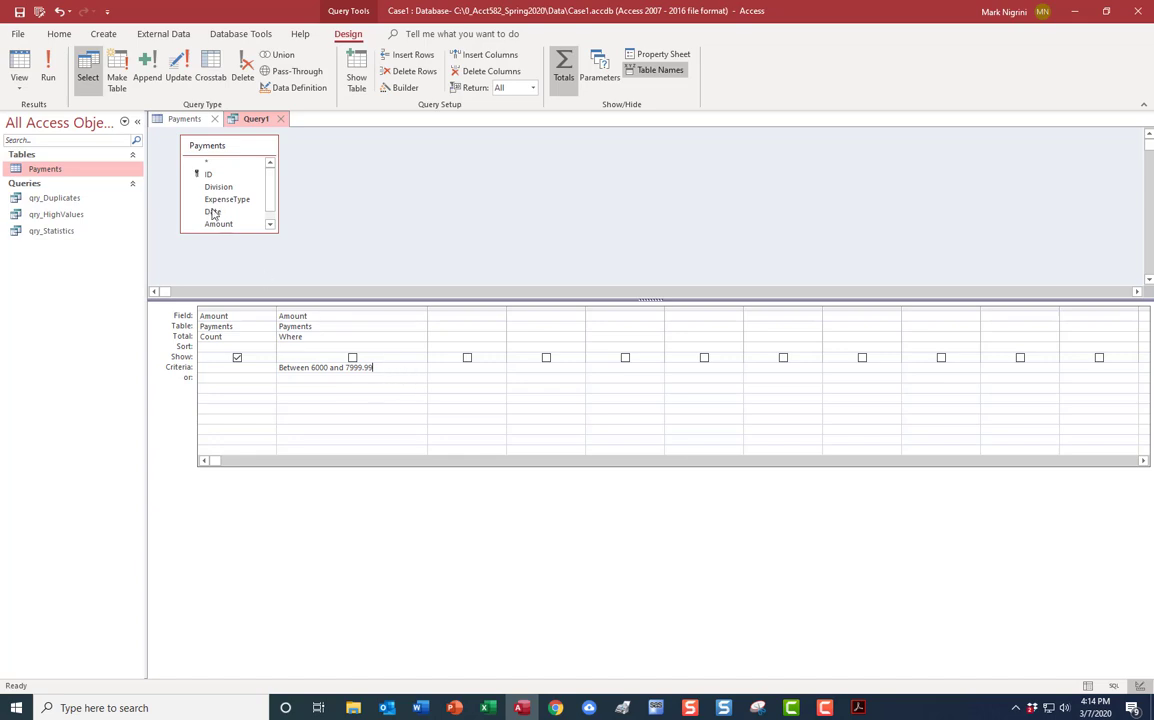
click(55, 85)
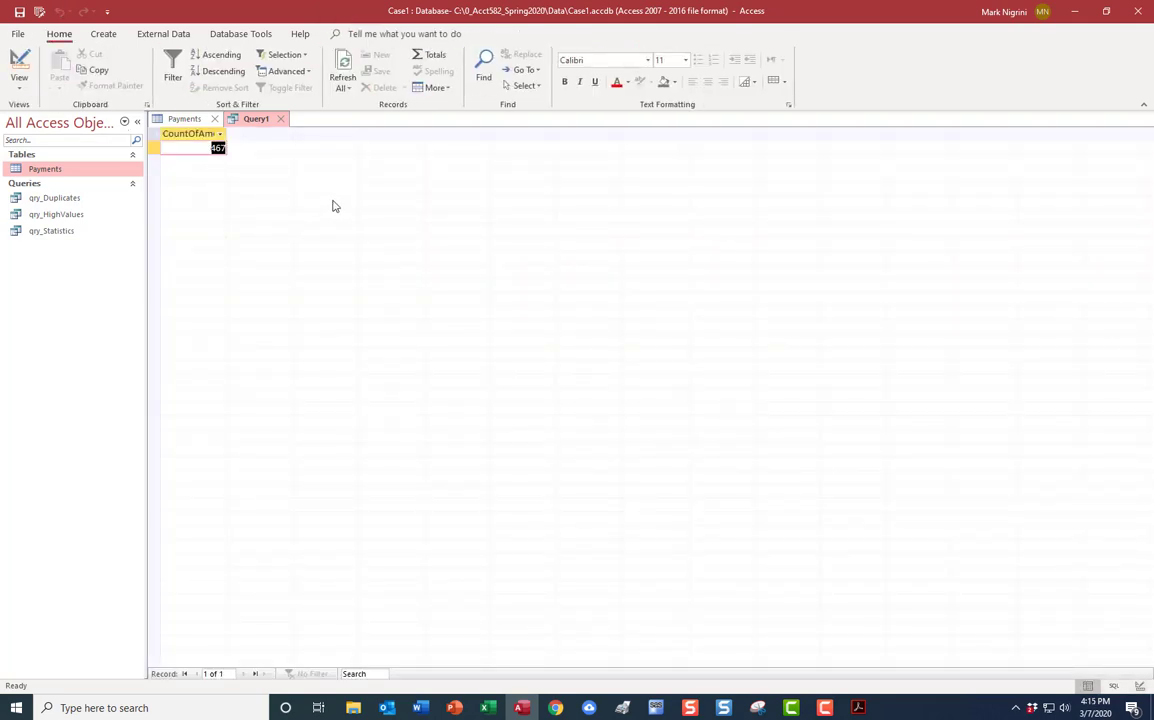
- Return to design view to check the Between 6000 And 7999.99 criterion
right_click(259, 120)
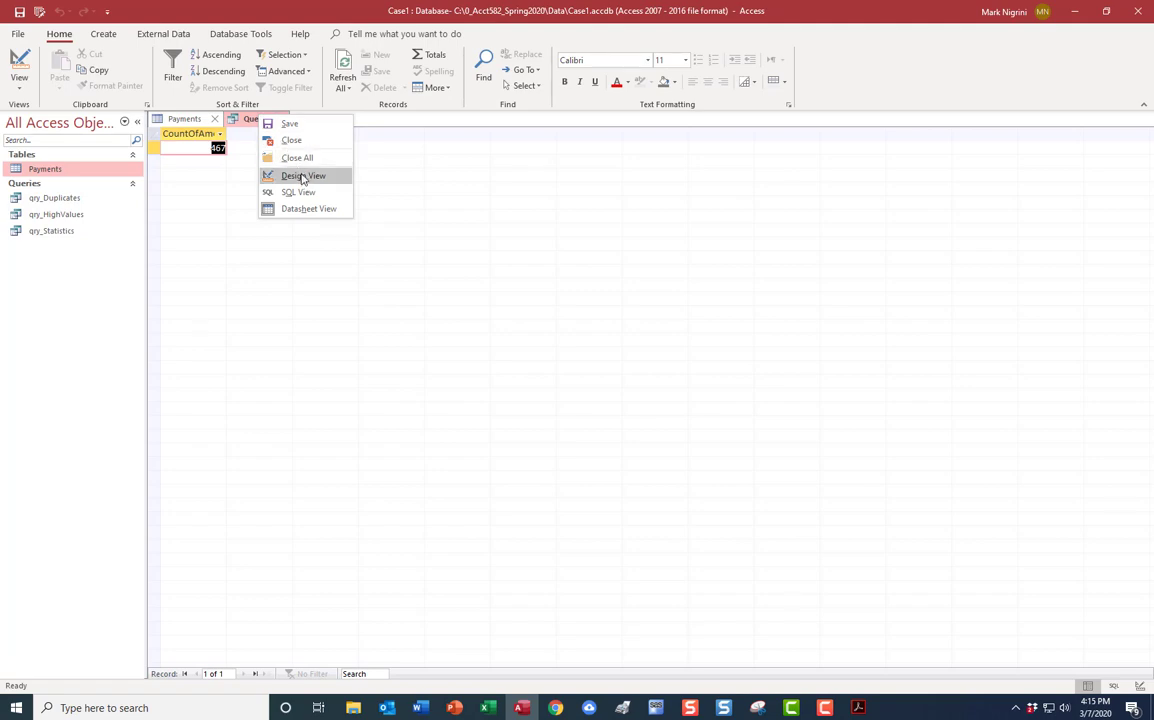
click(295, 175)
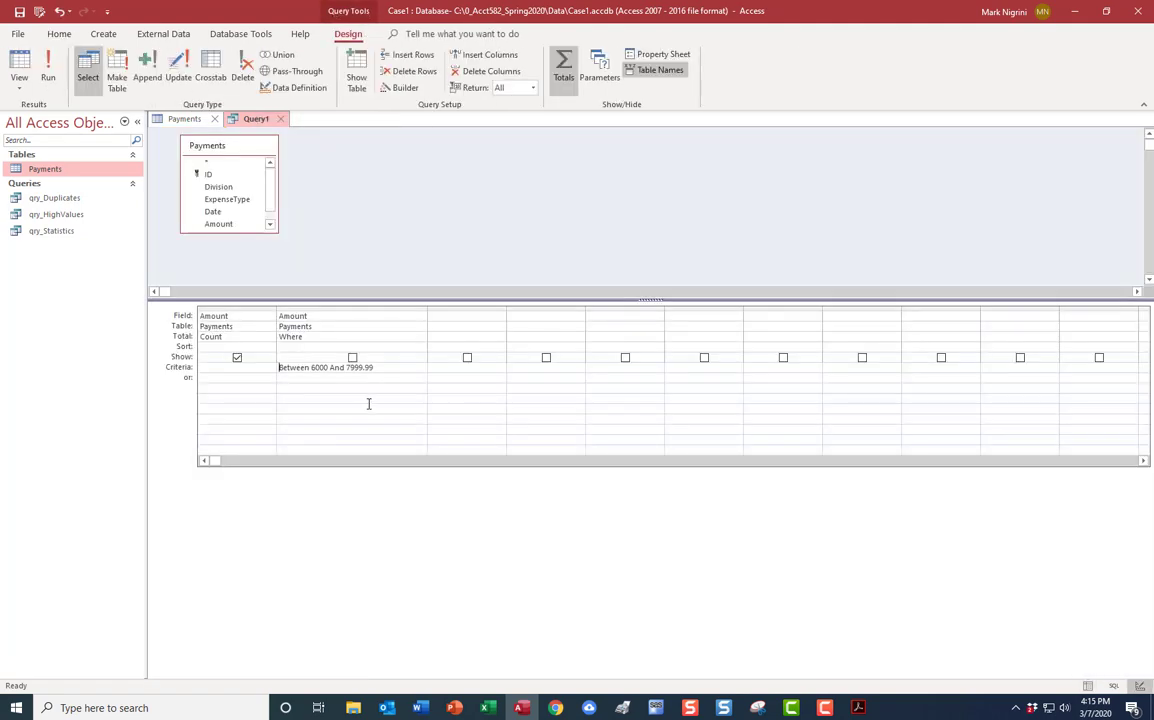
click(280, 368)
- Save the query under the name qry_SelectRange
right_click(257, 120)
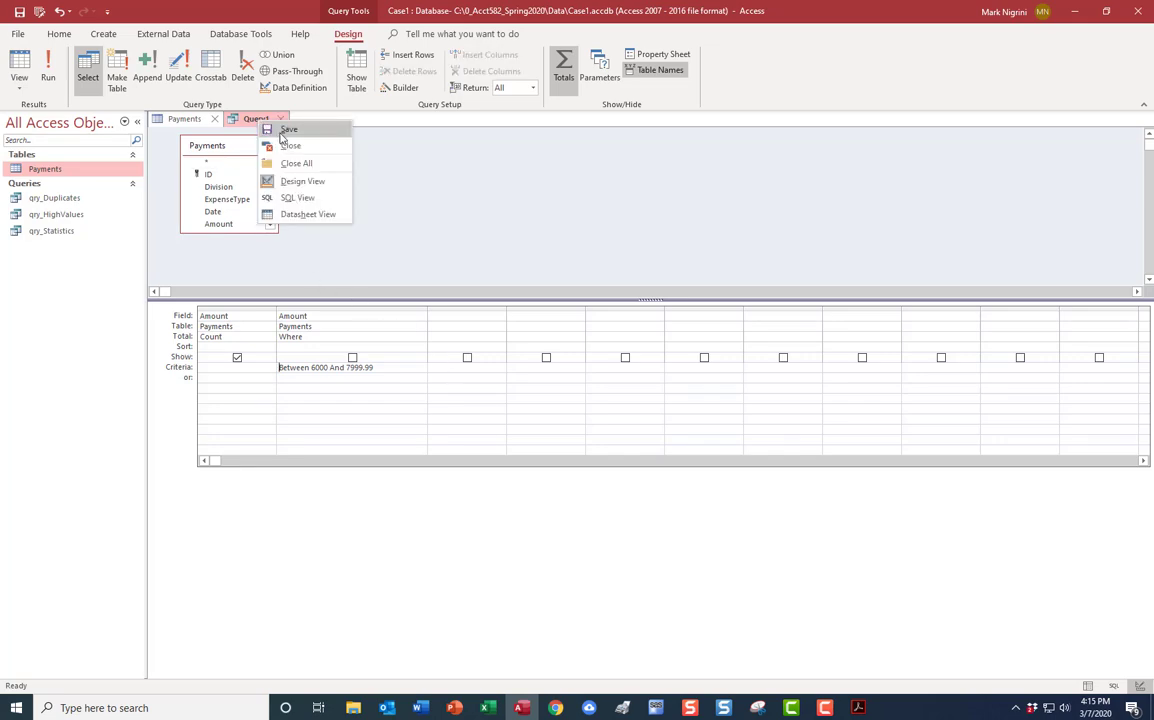
click(295, 132)
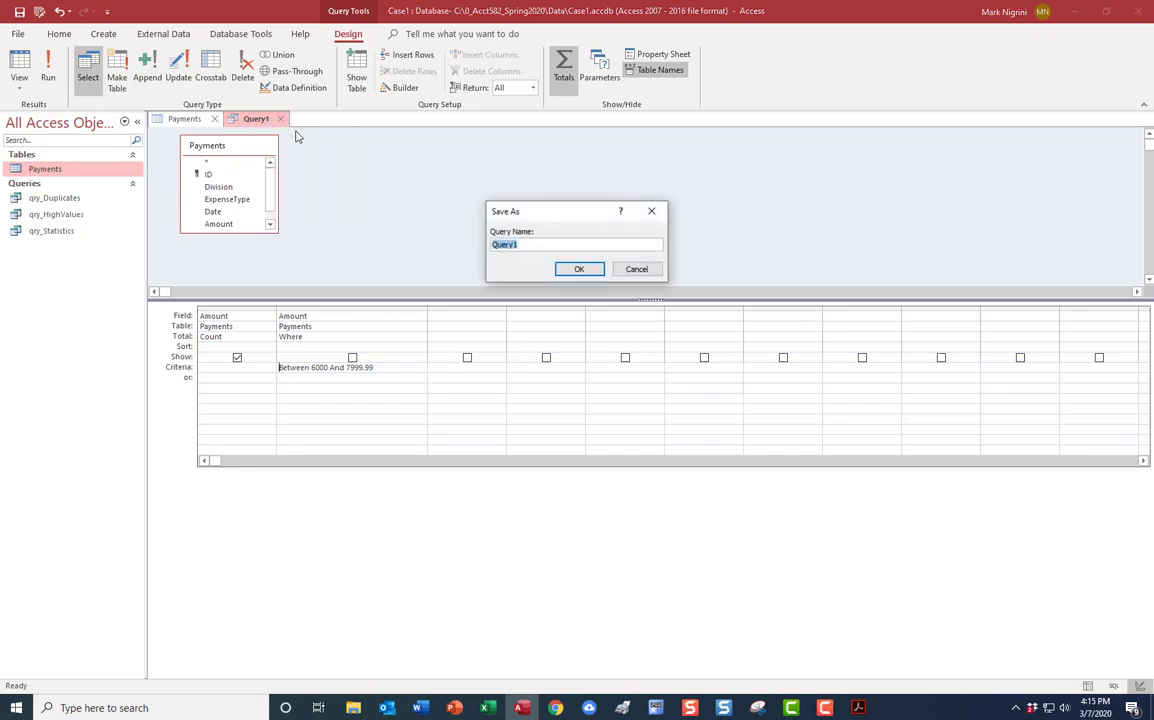
text(qr)
text(y_SelectRange)
click(582, 269)
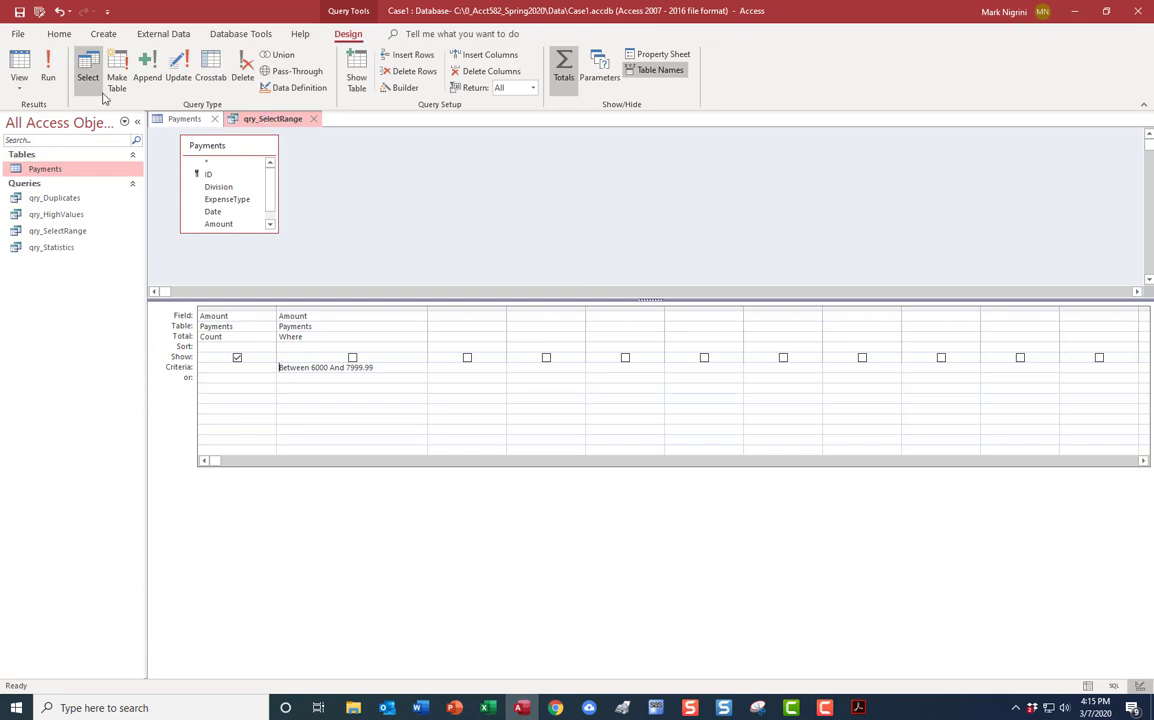
- Close Case1, open the NetworkTraffic database from Recent, and display its NetworkTraffic table
click(20, 34)
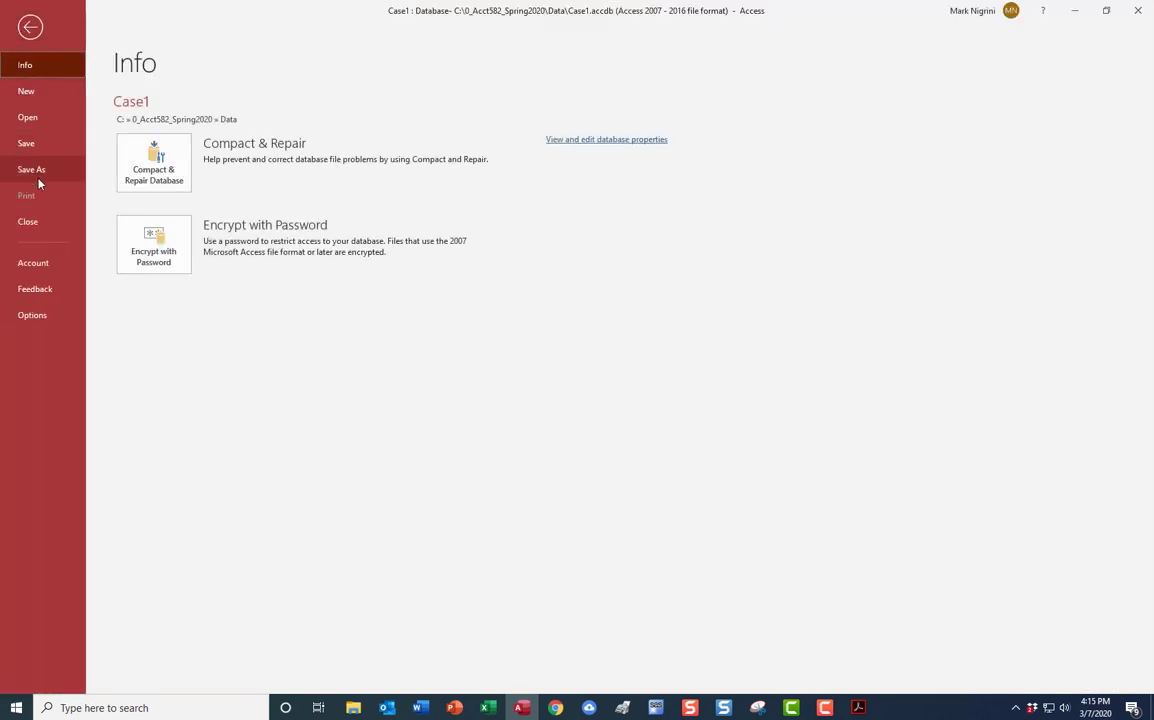
click(45, 223)
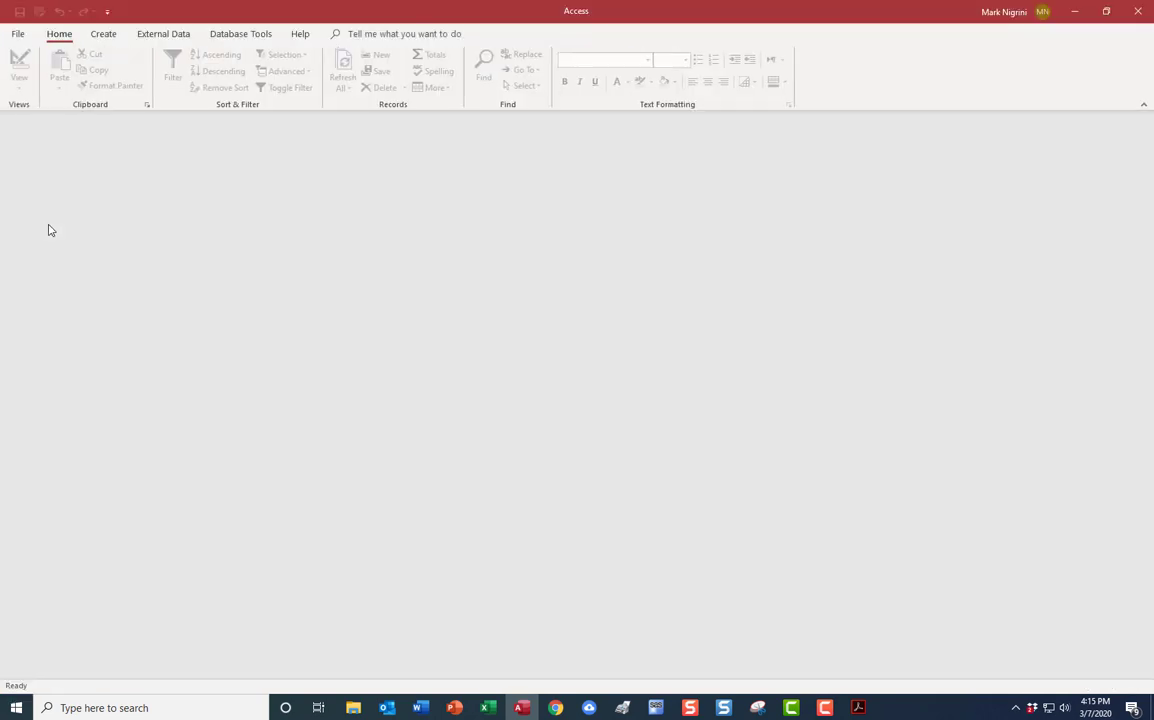
click(20, 35)
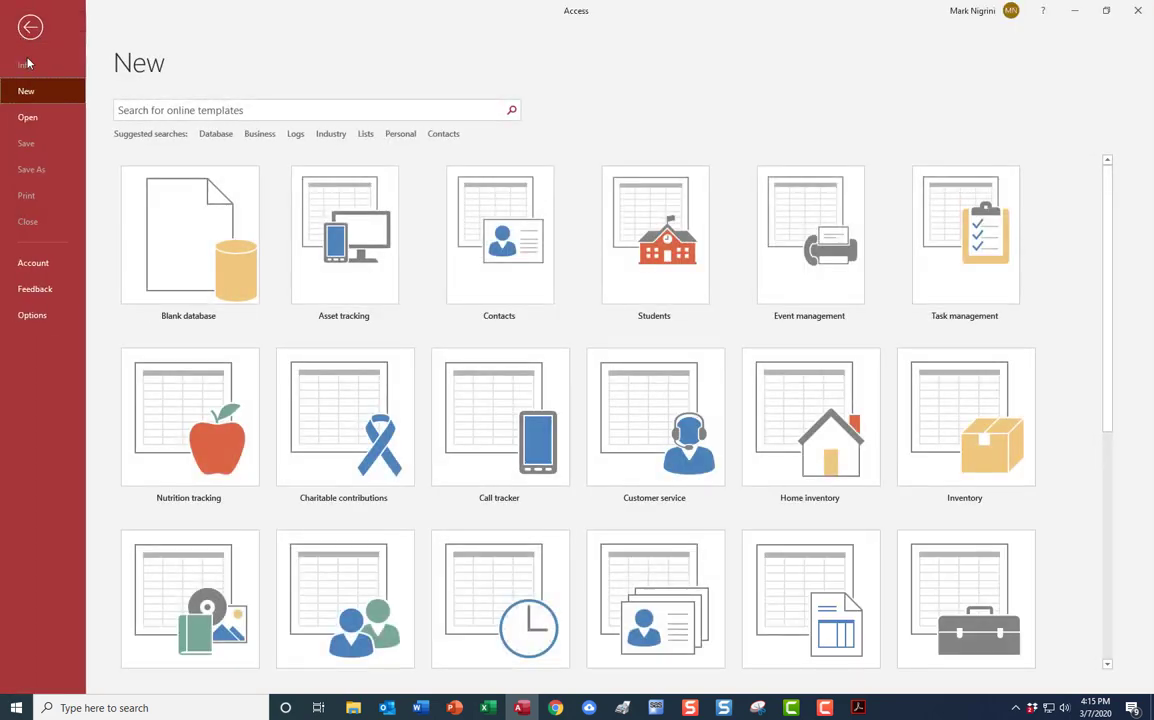
click(27, 117)
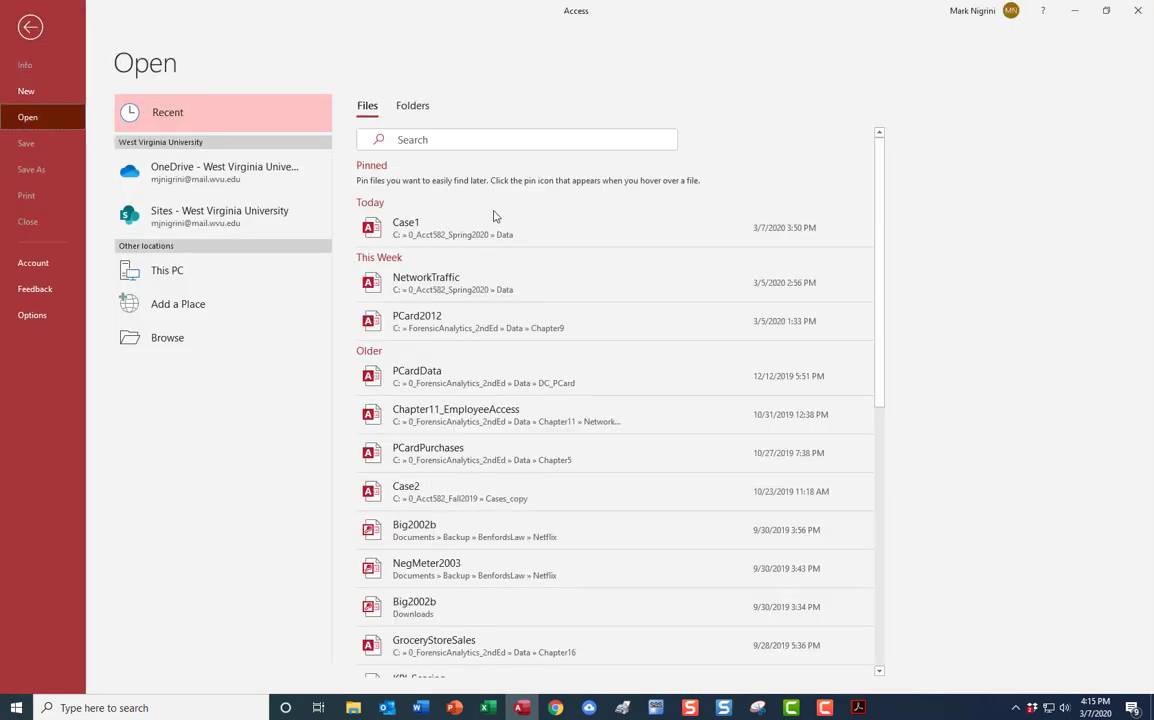
click(485, 283)
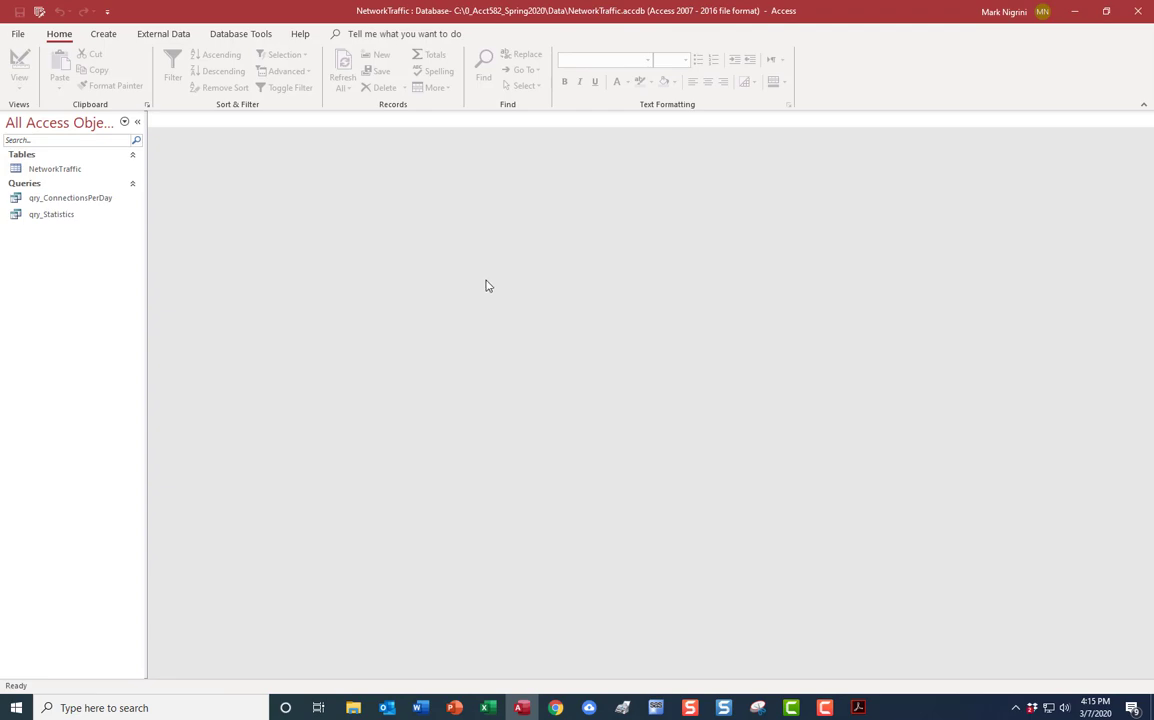
double_click(70, 170)
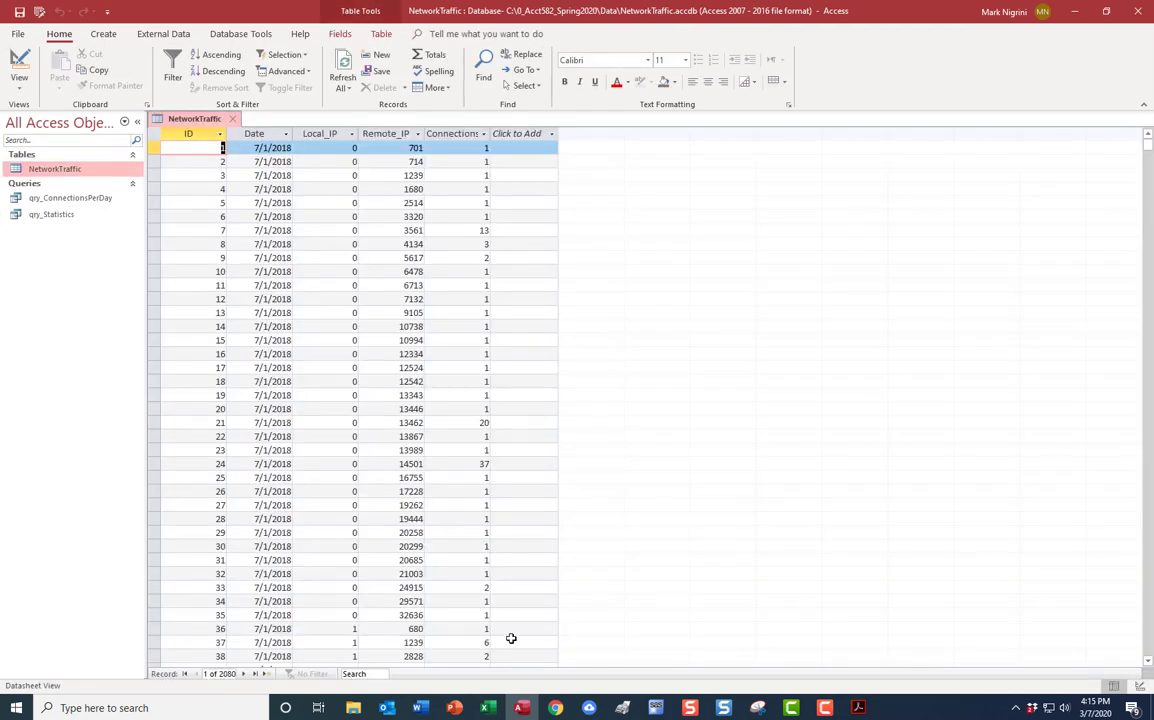
click(420, 707)
- Read the Network Traffic questions in the Word assignment, then minimize Word
scroll(413, 570, down, 10)
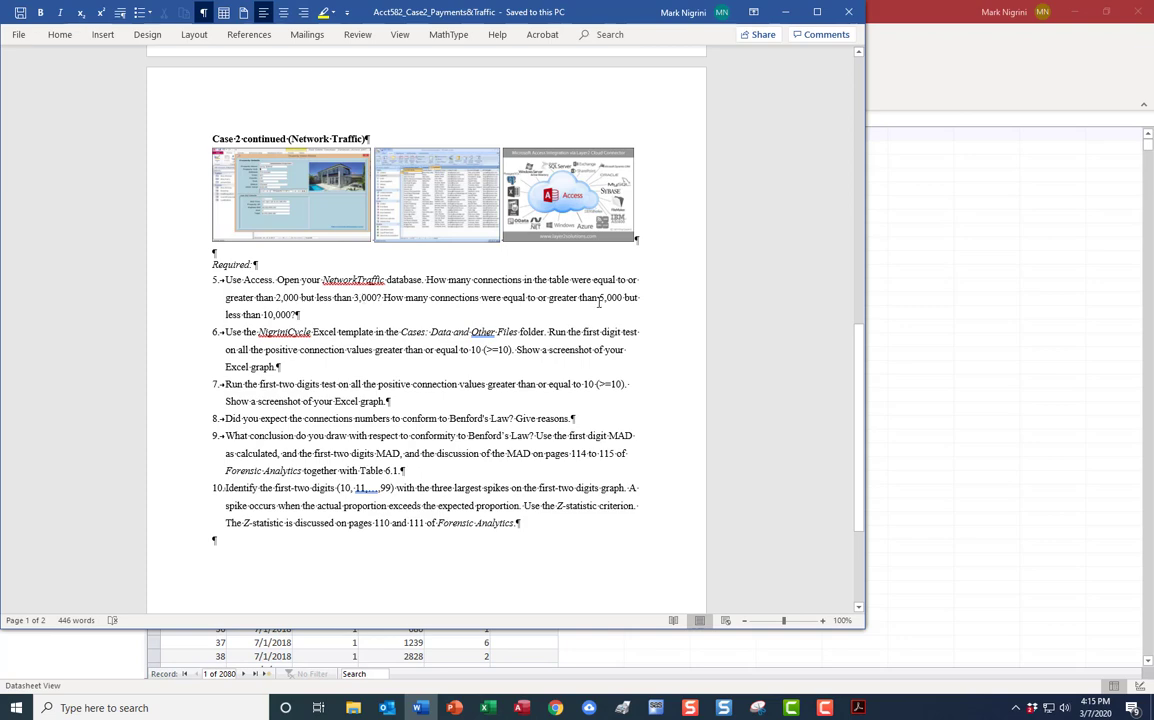
click(785, 12)
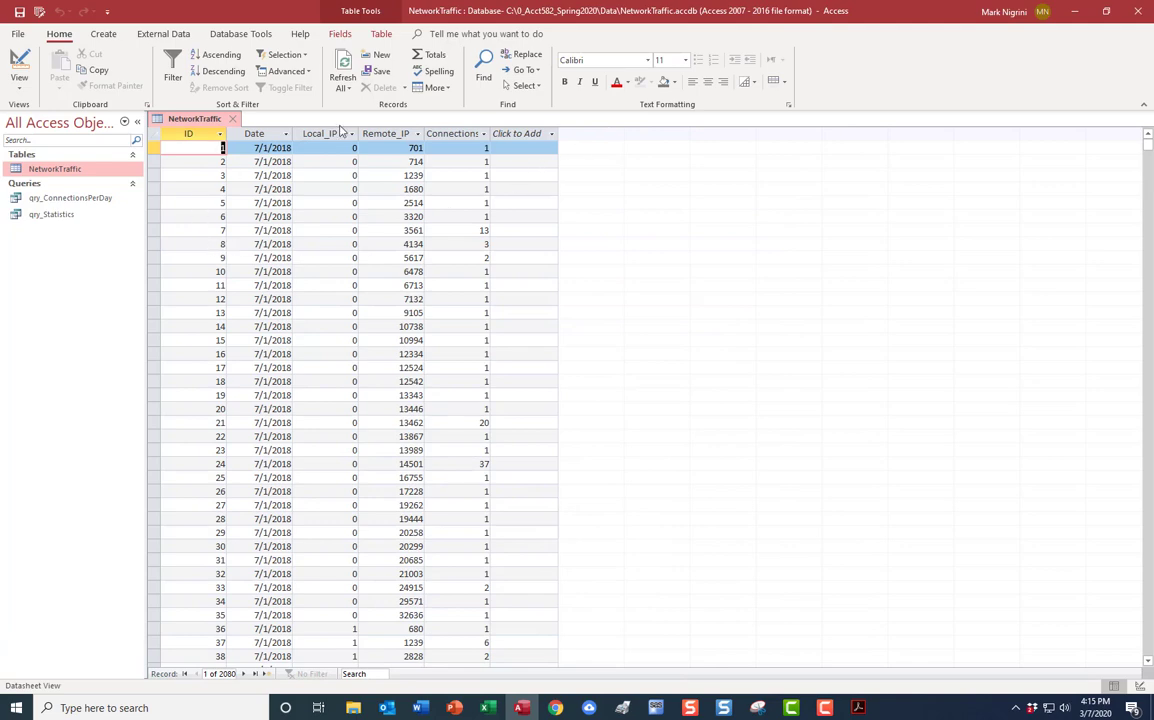
- Start a new design query on NetworkTraffic with the Connections field added twice
click(105, 34)
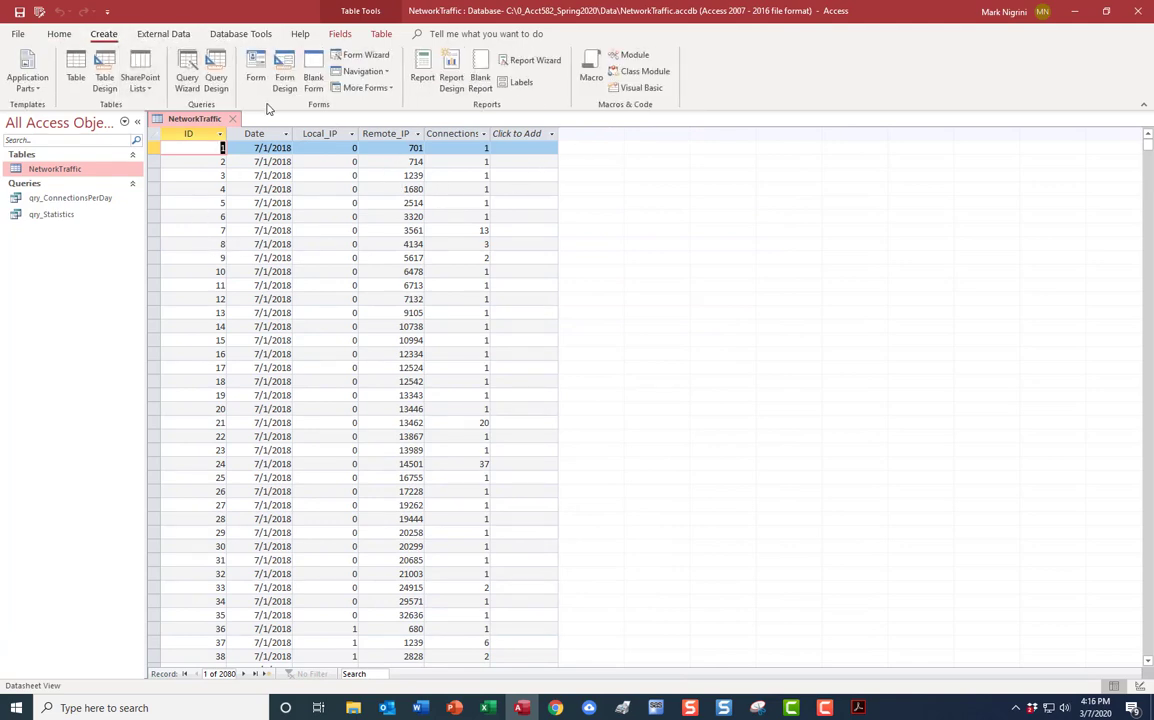
click(216, 77)
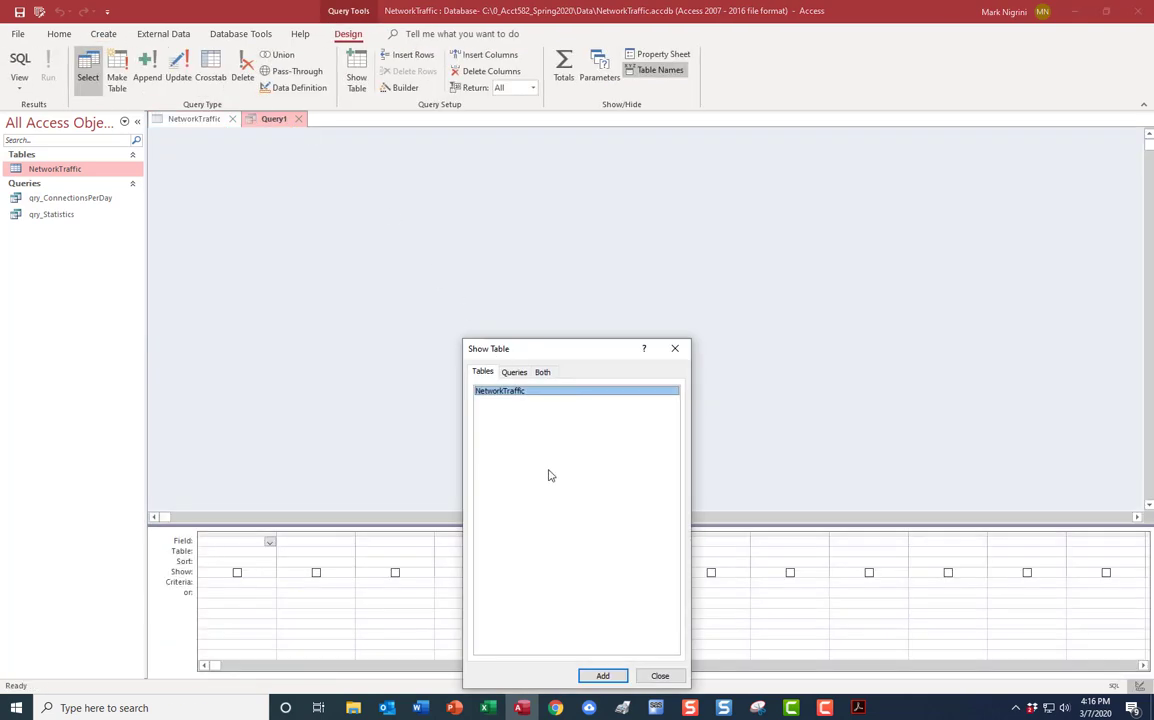
click(603, 675)
click(660, 675)
drag(560, 524, 525, 310)
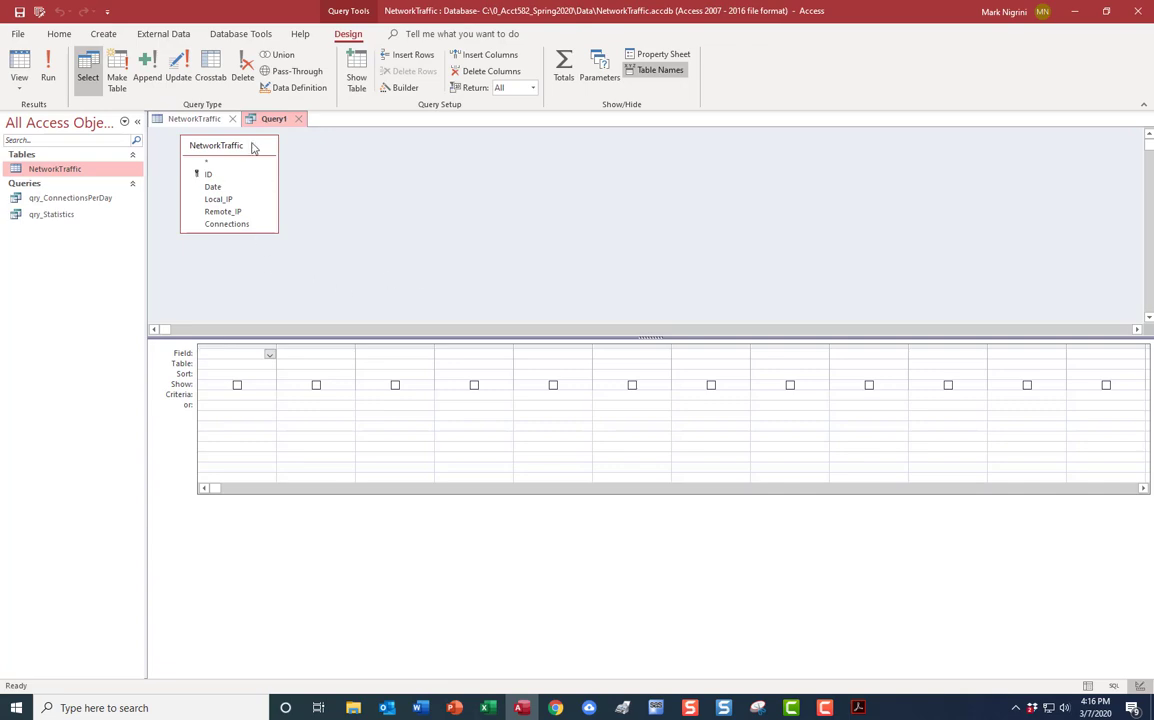
double_click(247, 225)
double_click(247, 225)
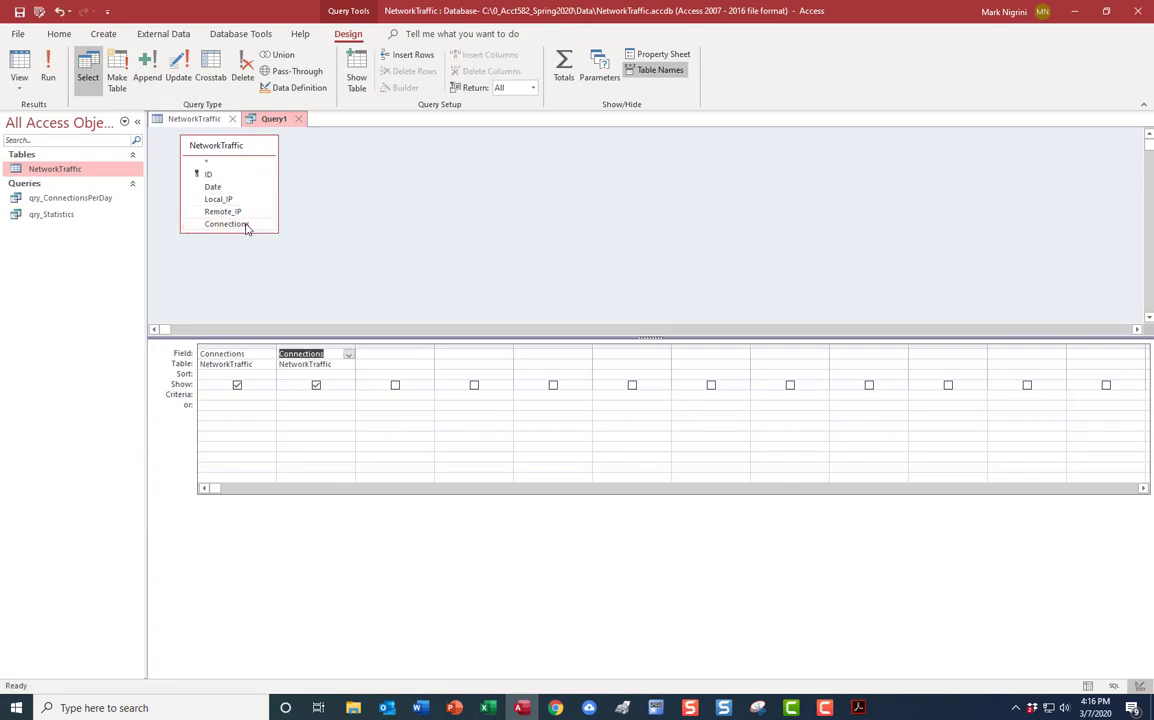
- Turn on Totals with the first Connections column set to Count and the second to Where
click(565, 74)
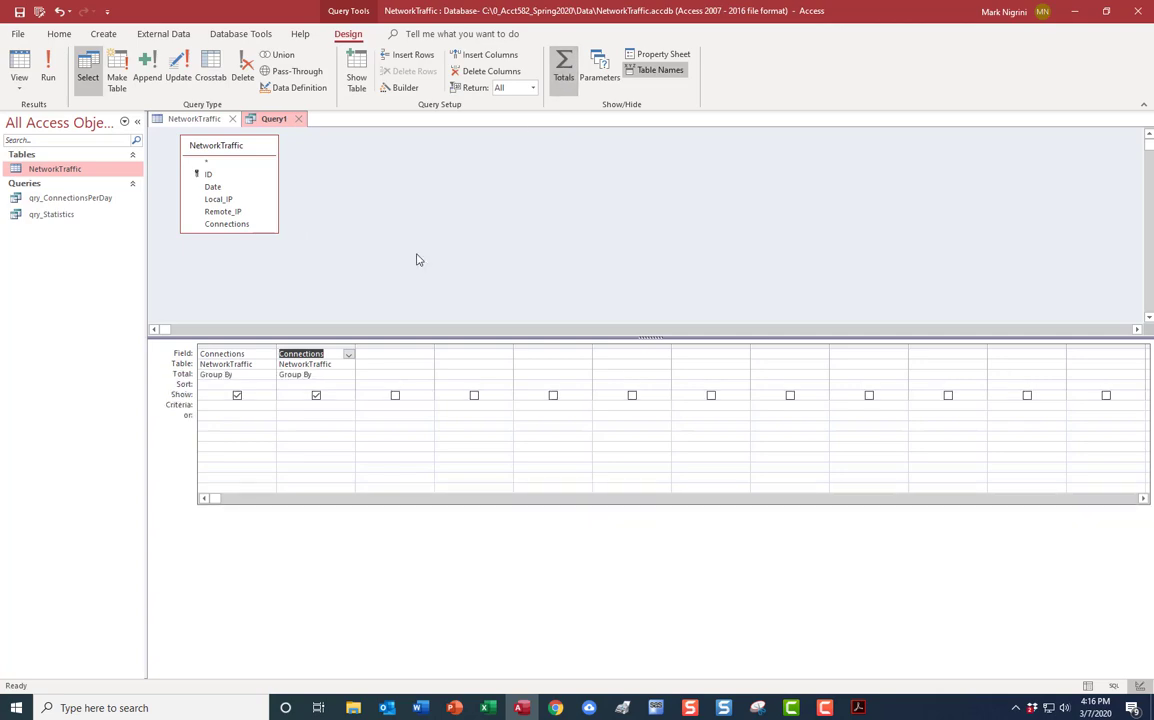
click(258, 377)
click(269, 375)
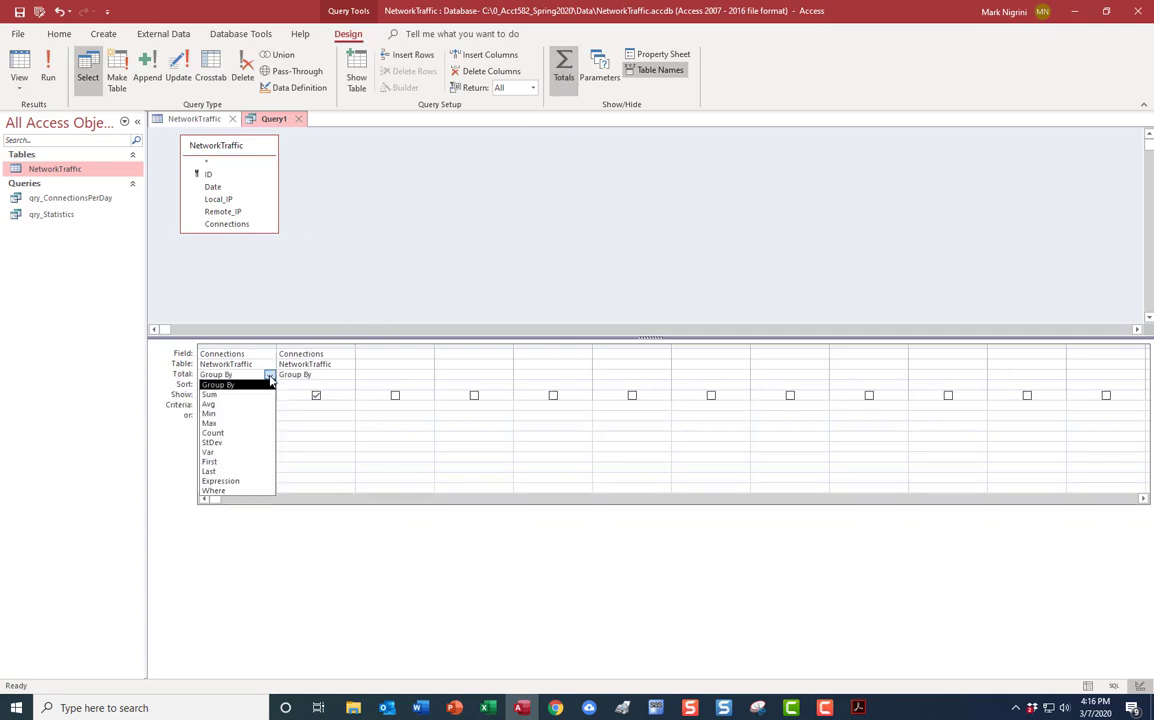
click(240, 433)
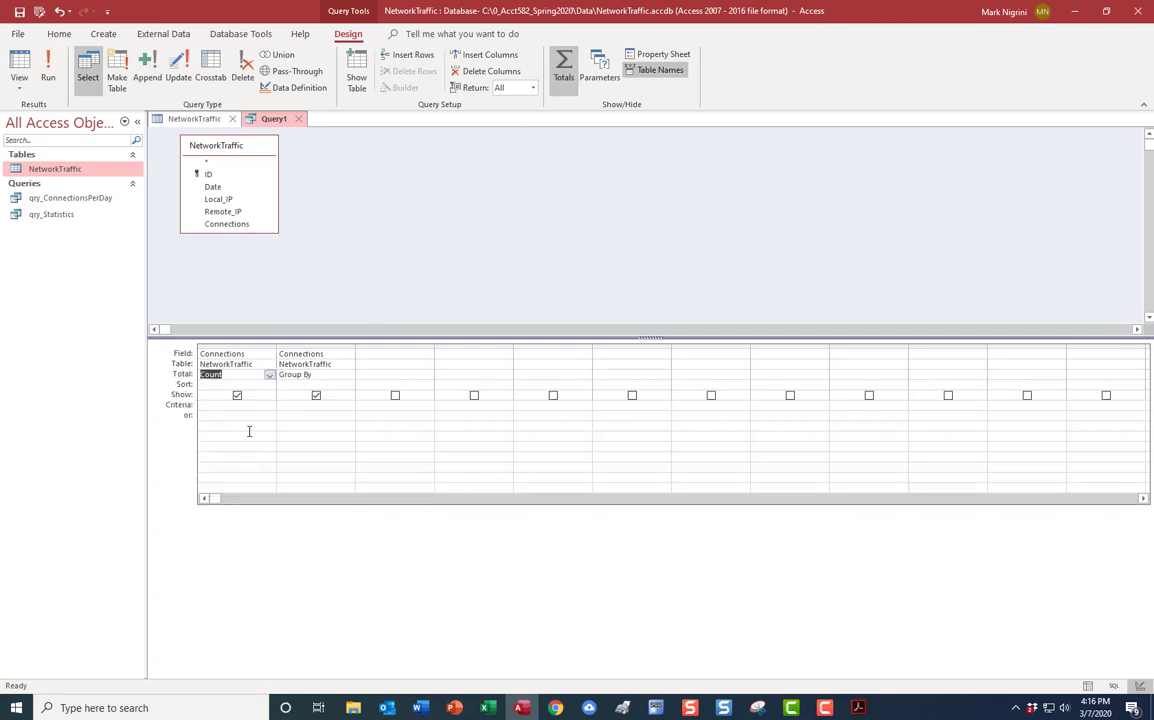
click(348, 375)
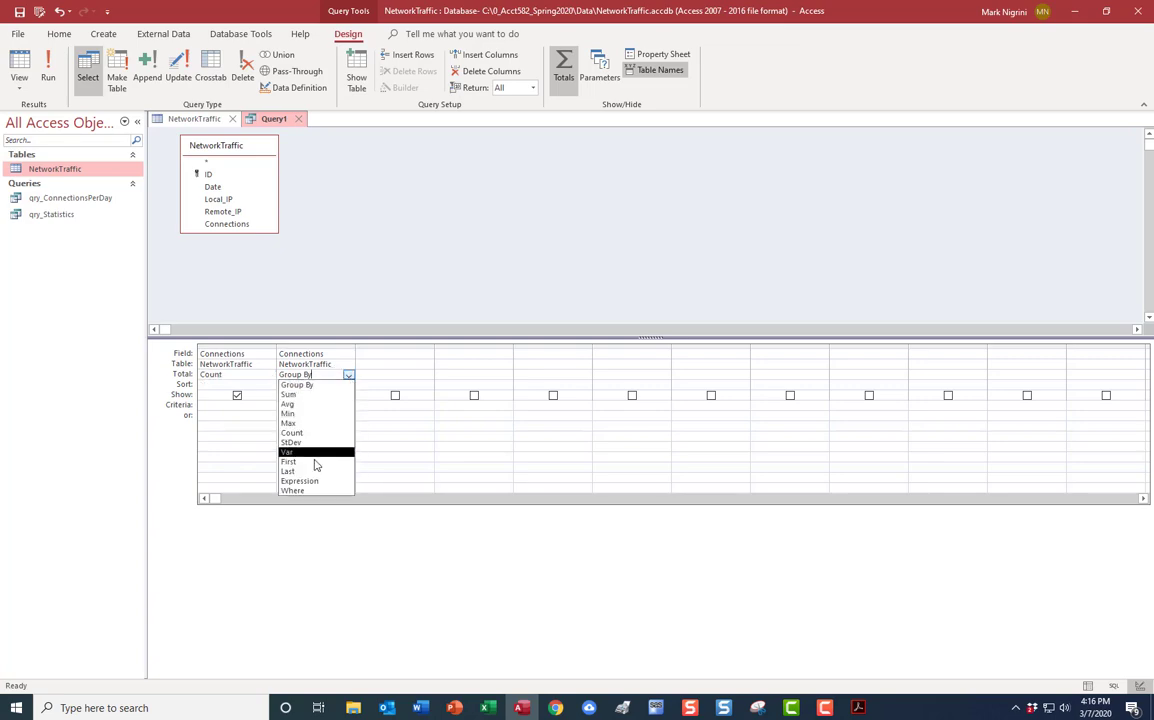
click(311, 491)
- Enter the criteria Between 6000 And 6999 and run the query, which returns 0
click(296, 406)
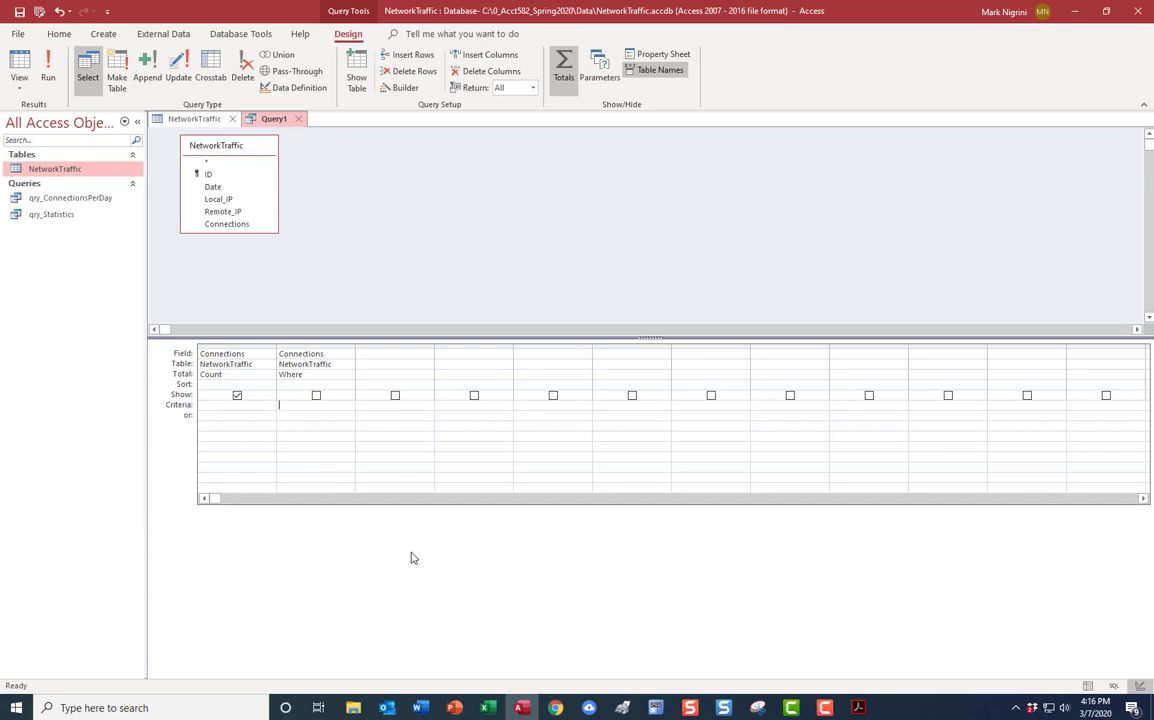
text(Between 6000 and 6)
text(999)
drag(355, 345, 451, 350)
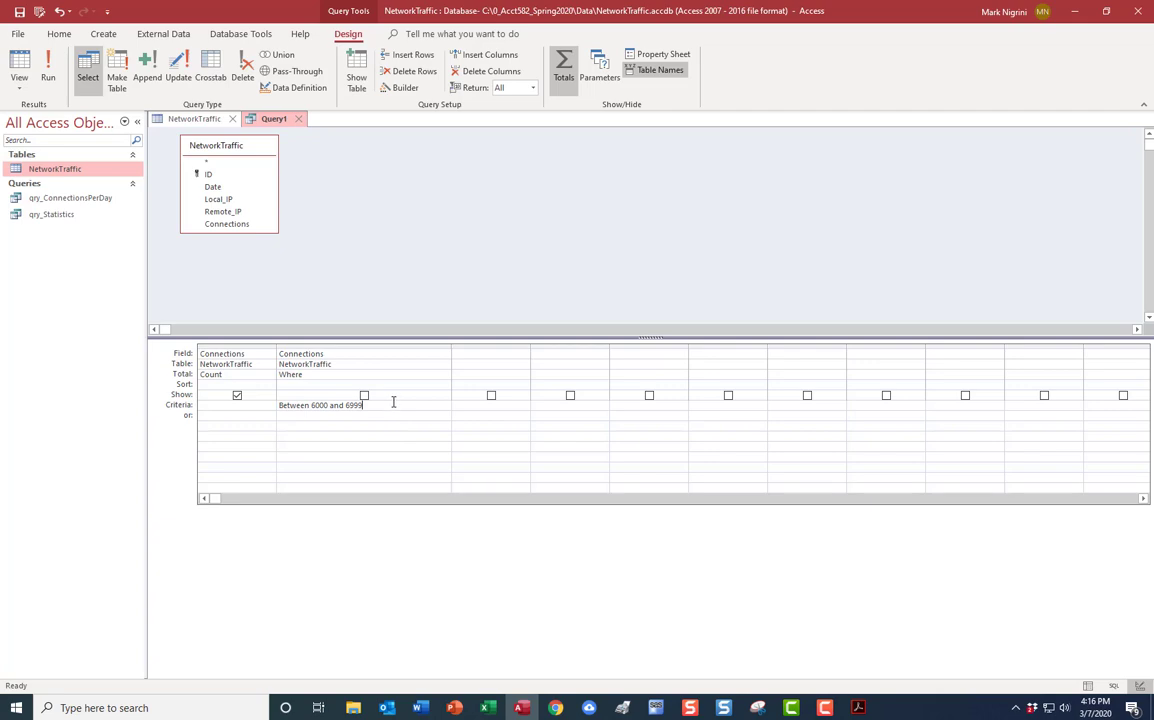
click(47, 77)
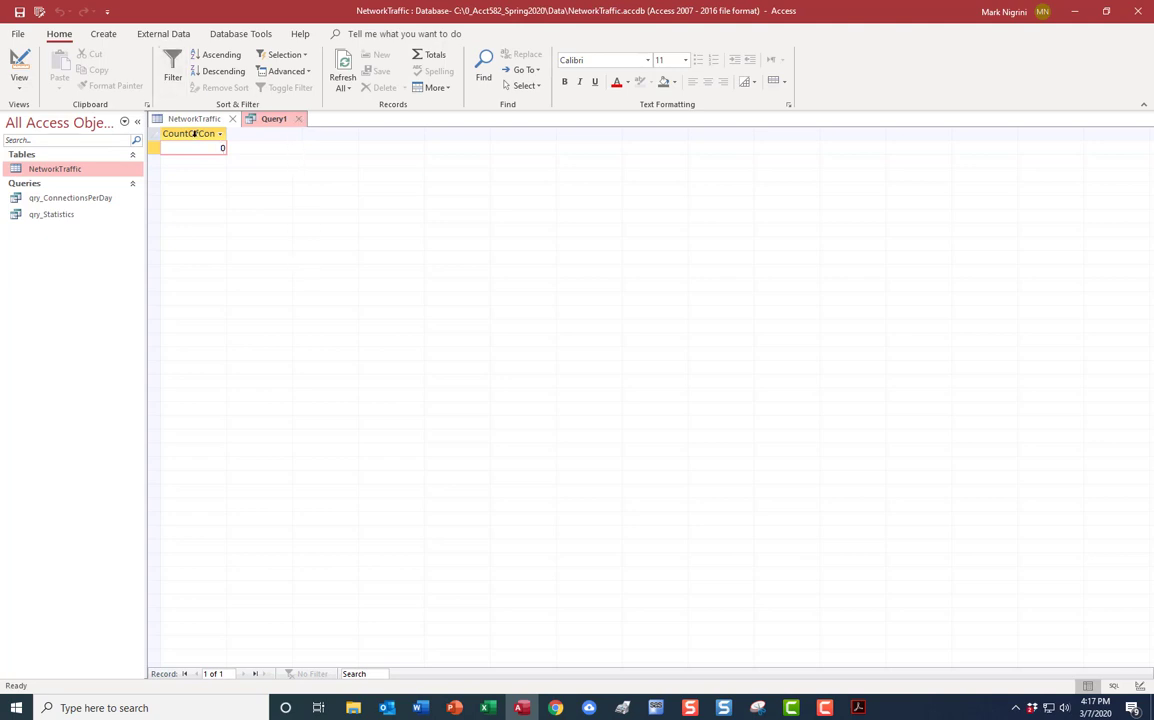
- Return Query1 to Design View and save it as qry_SelectRange
right_click(279, 121)
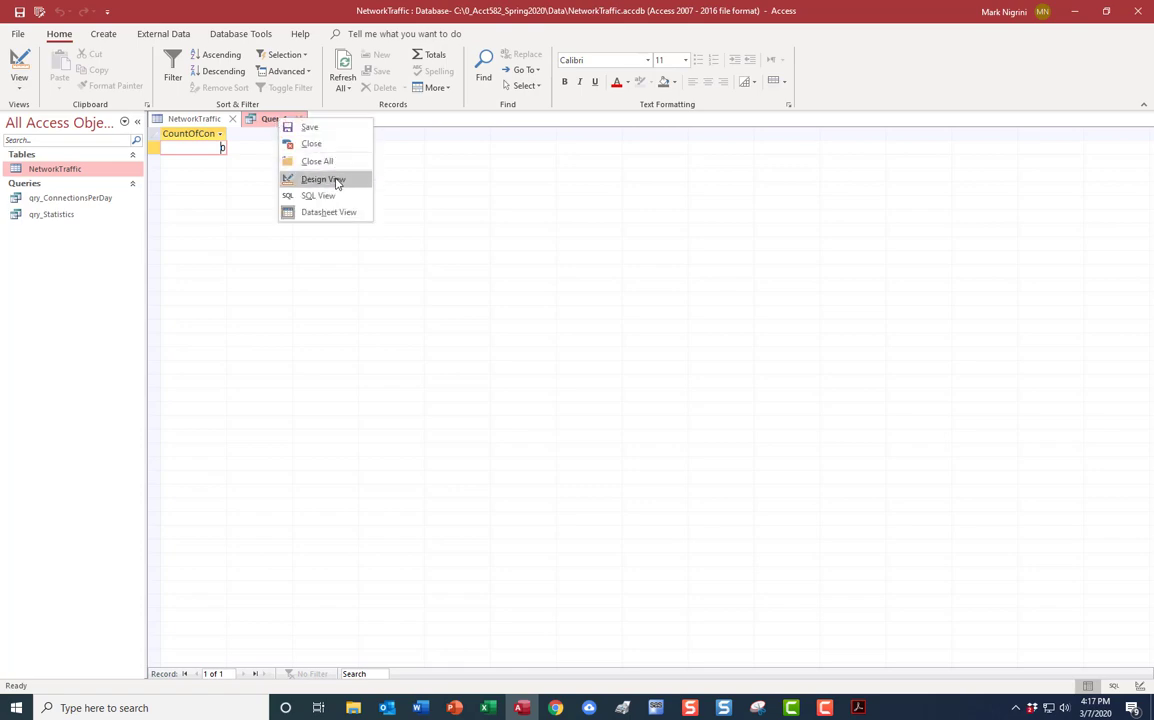
click(332, 180)
right_click(279, 121)
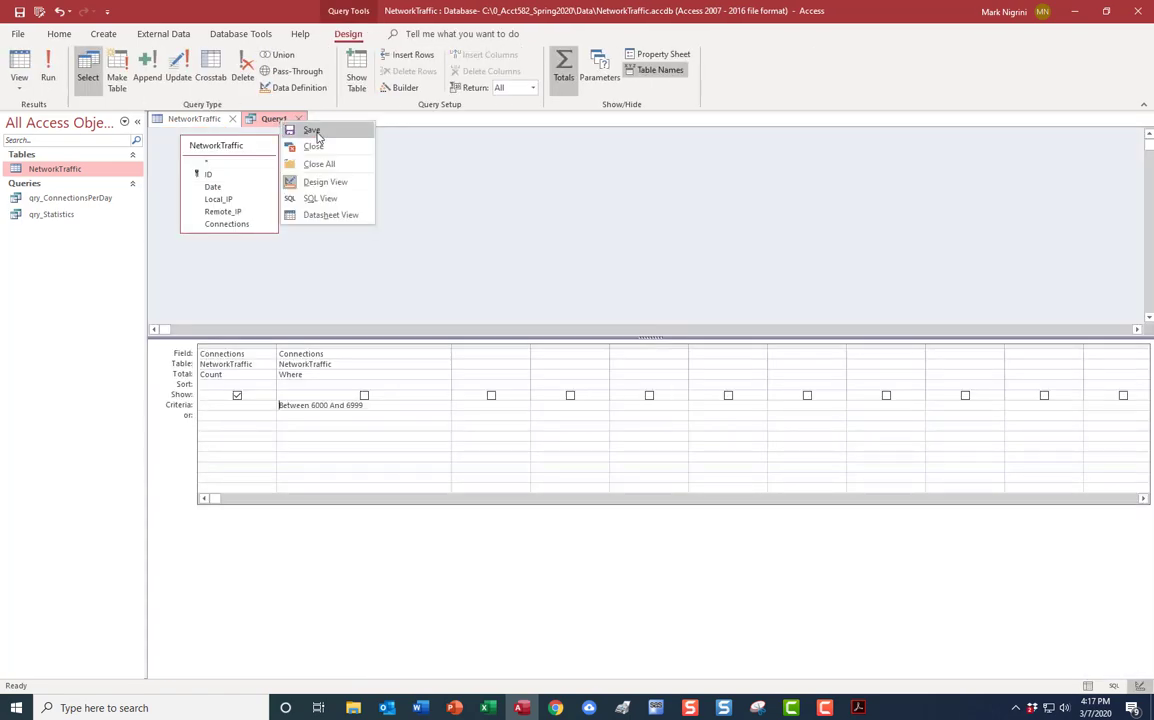
click(322, 132)
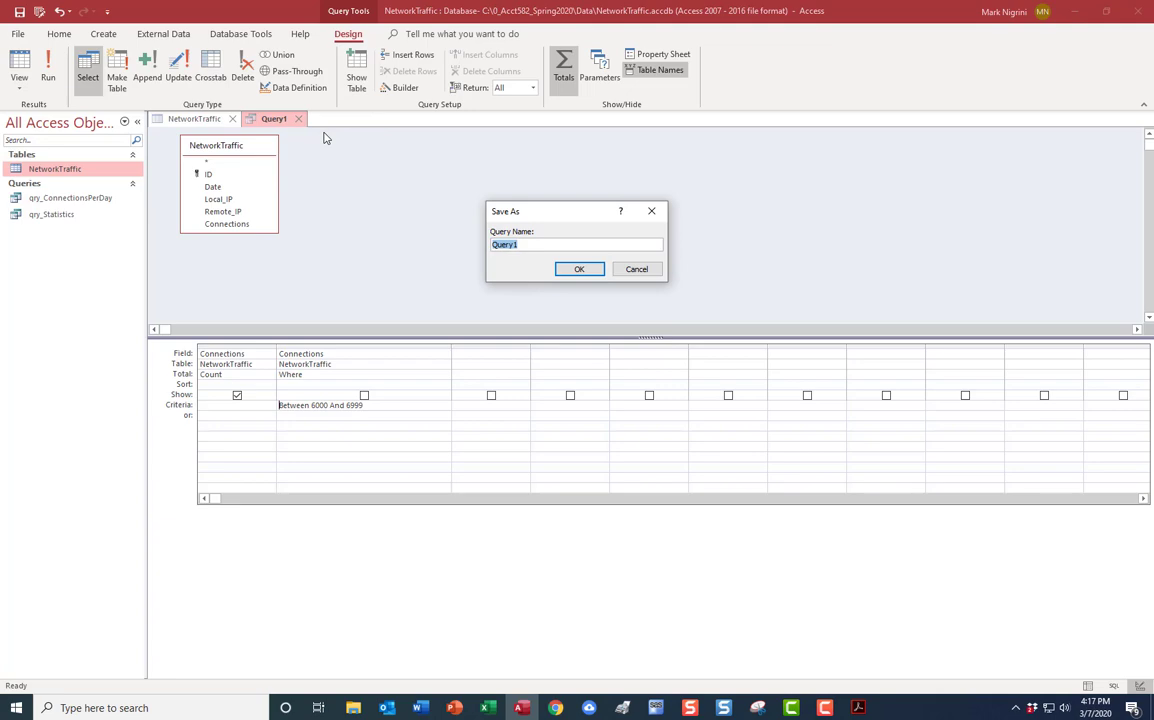
text(qry_SelectRange)
click(567, 268)
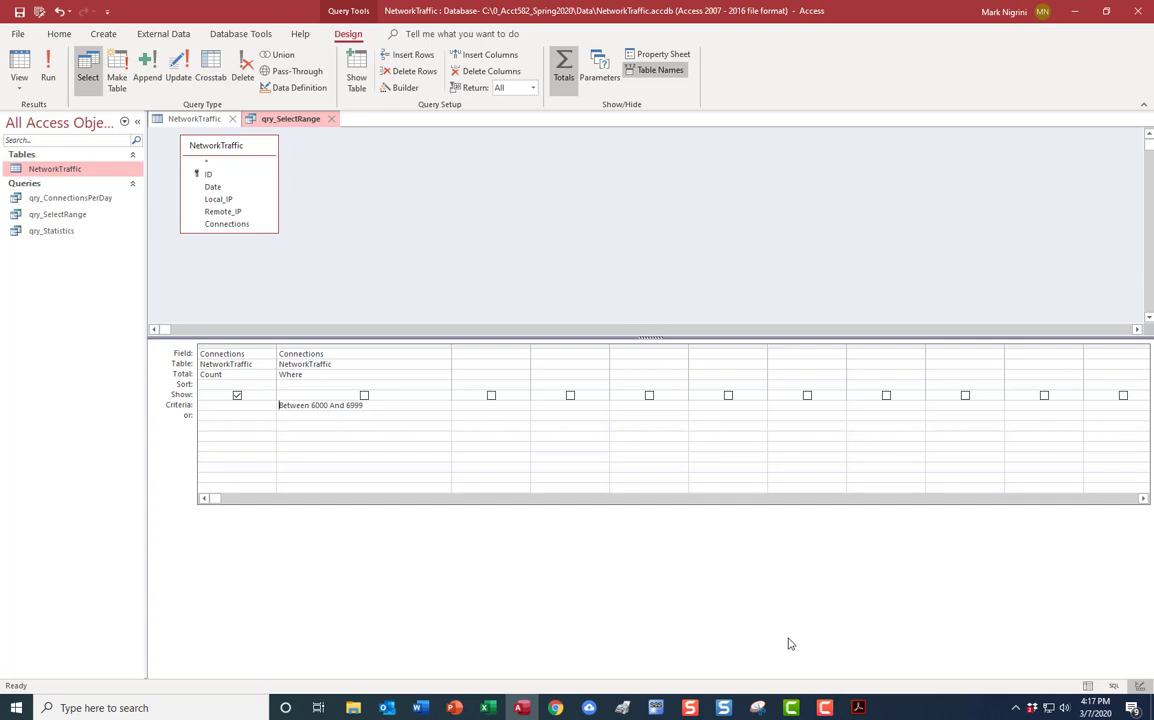
- Recheck the Word assignment, minimize it, and bring the NigriniCycle workbook forward
click(424, 712)
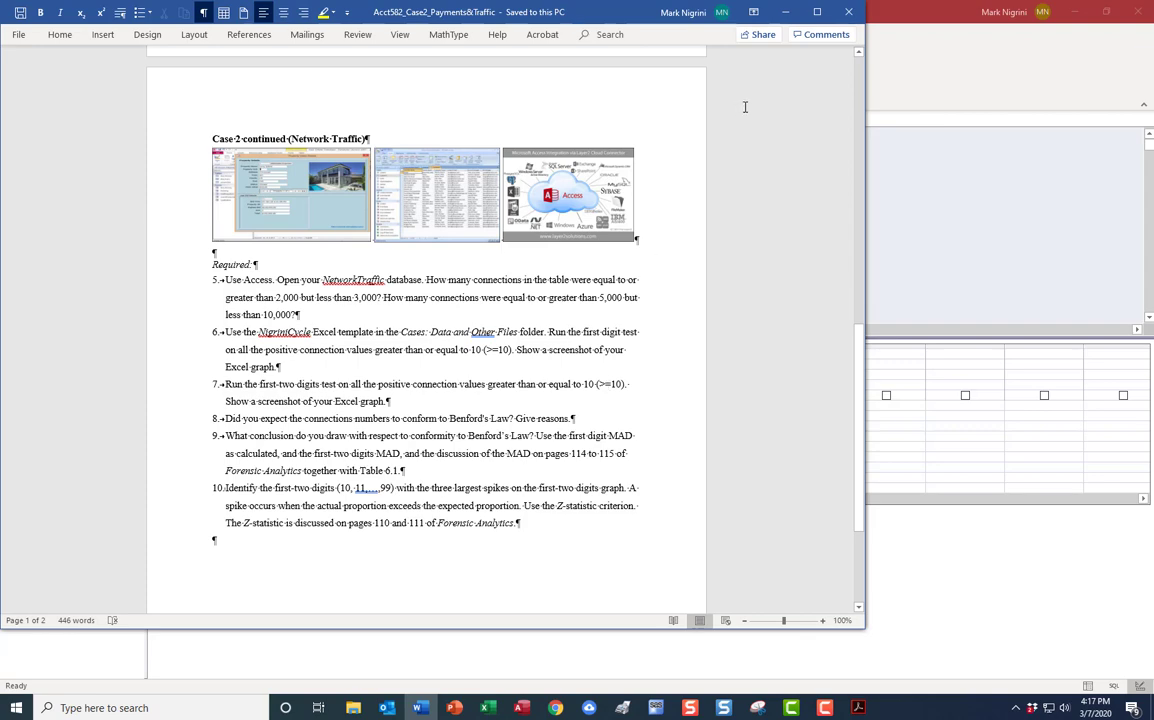
click(785, 11)
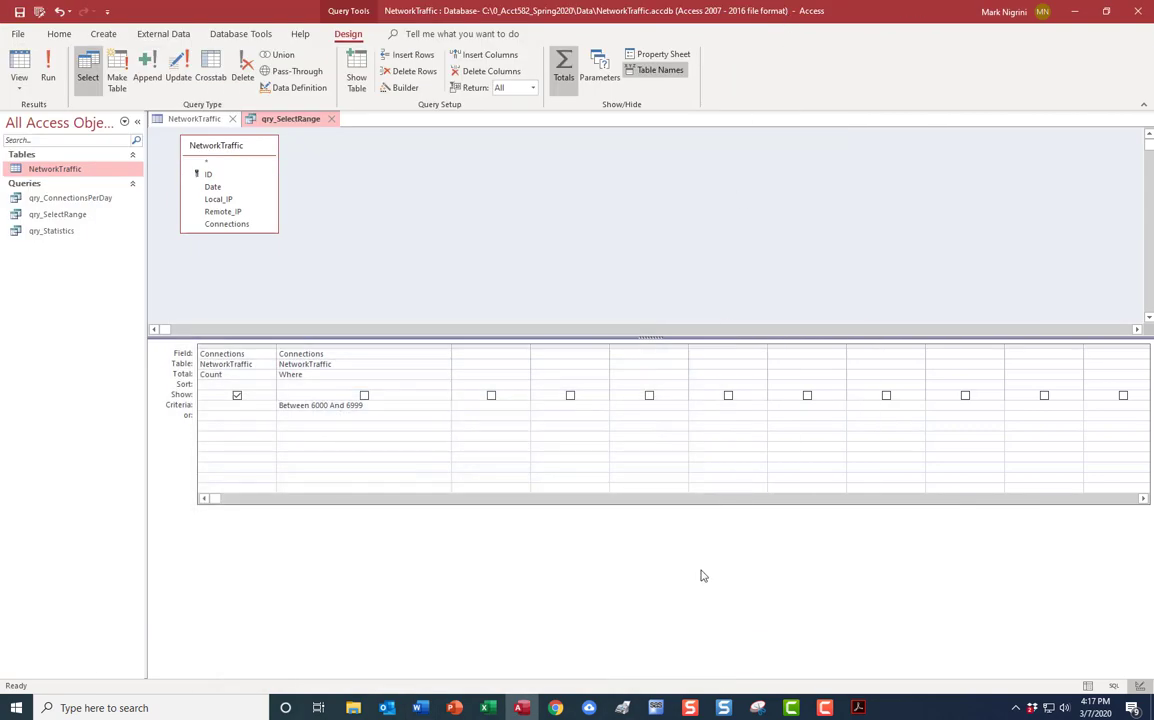
mouse_move(474, 700)
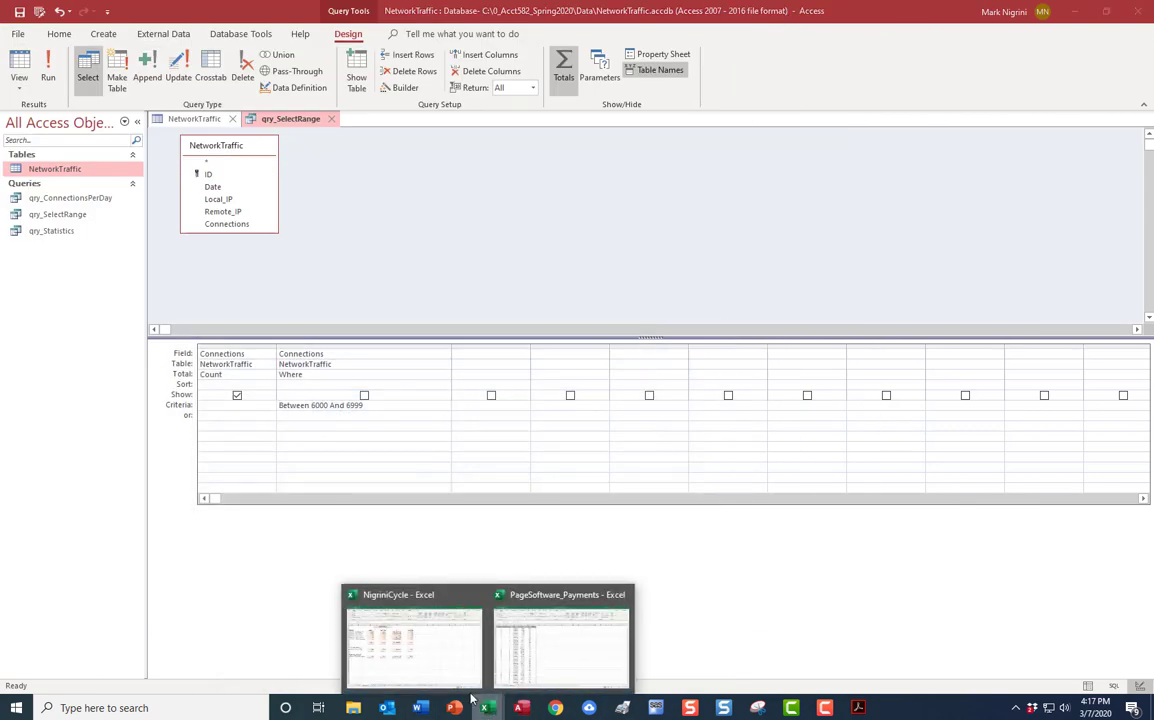
click(413, 640)
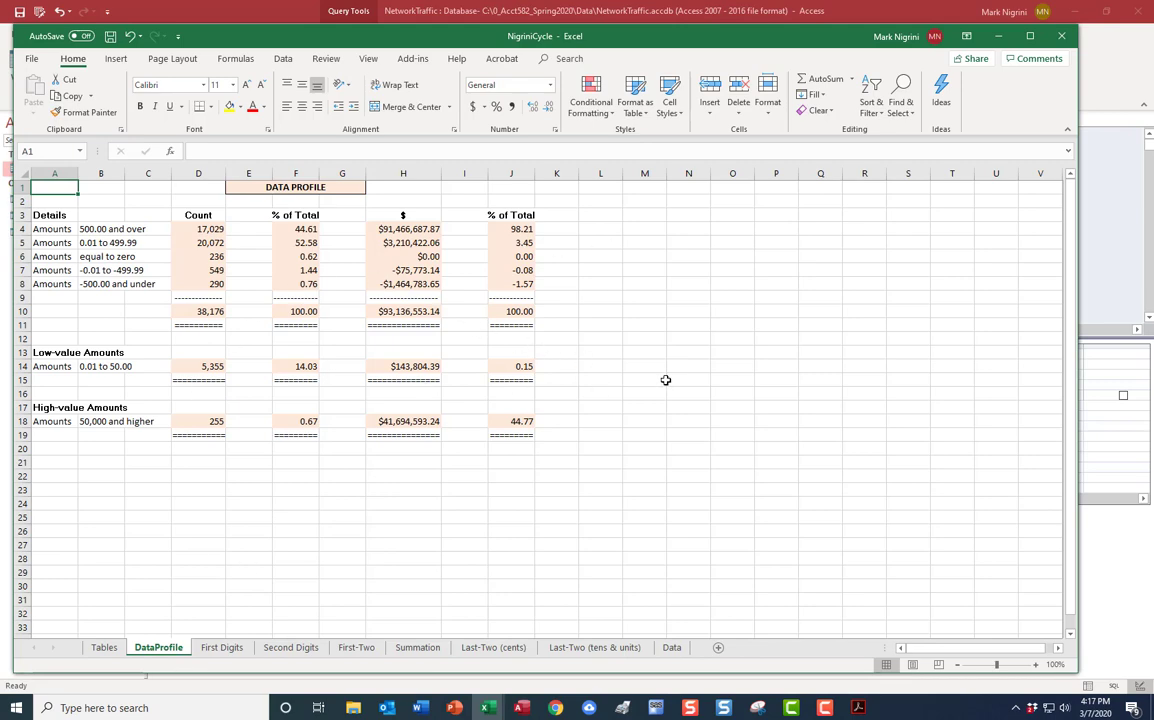
- Close NigriniCycle without saving and reopen it from the Recent workbooks list
click(30, 60)
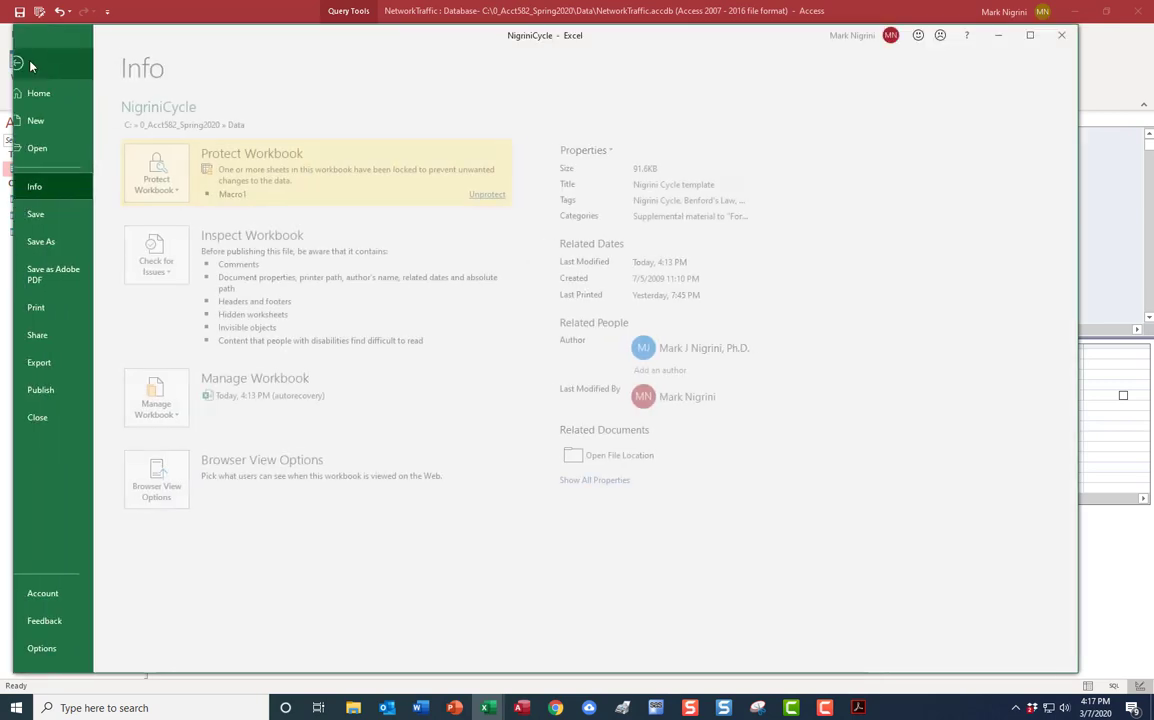
click(68, 418)
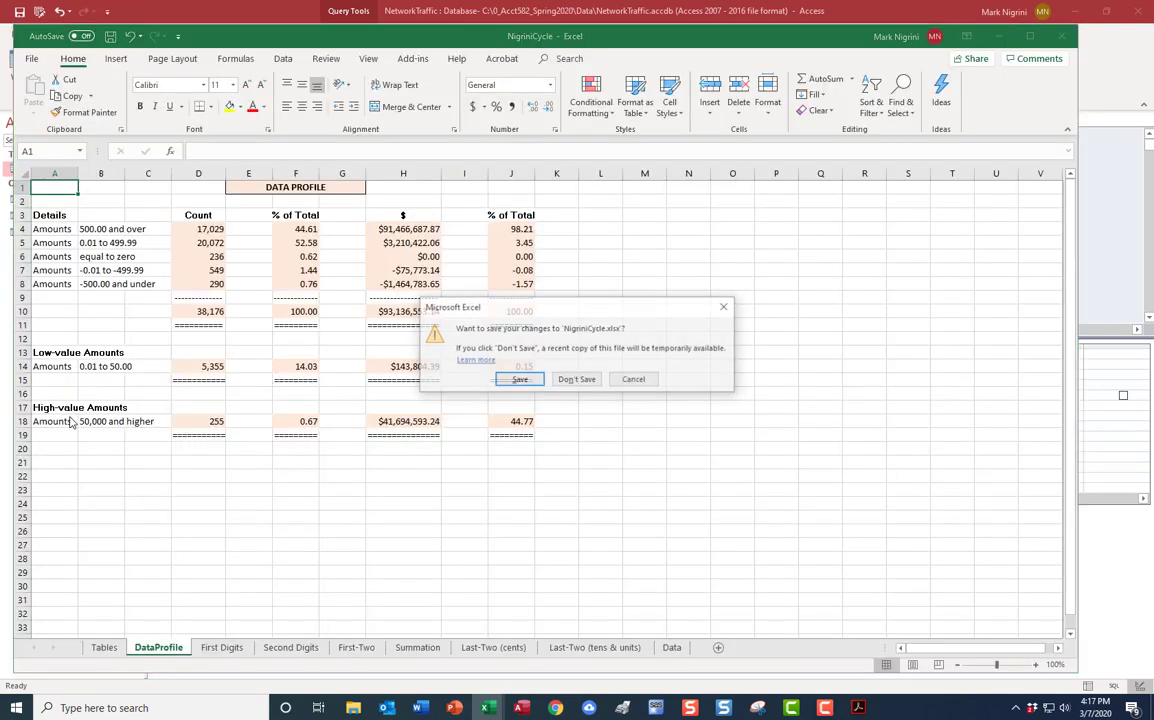
click(585, 380)
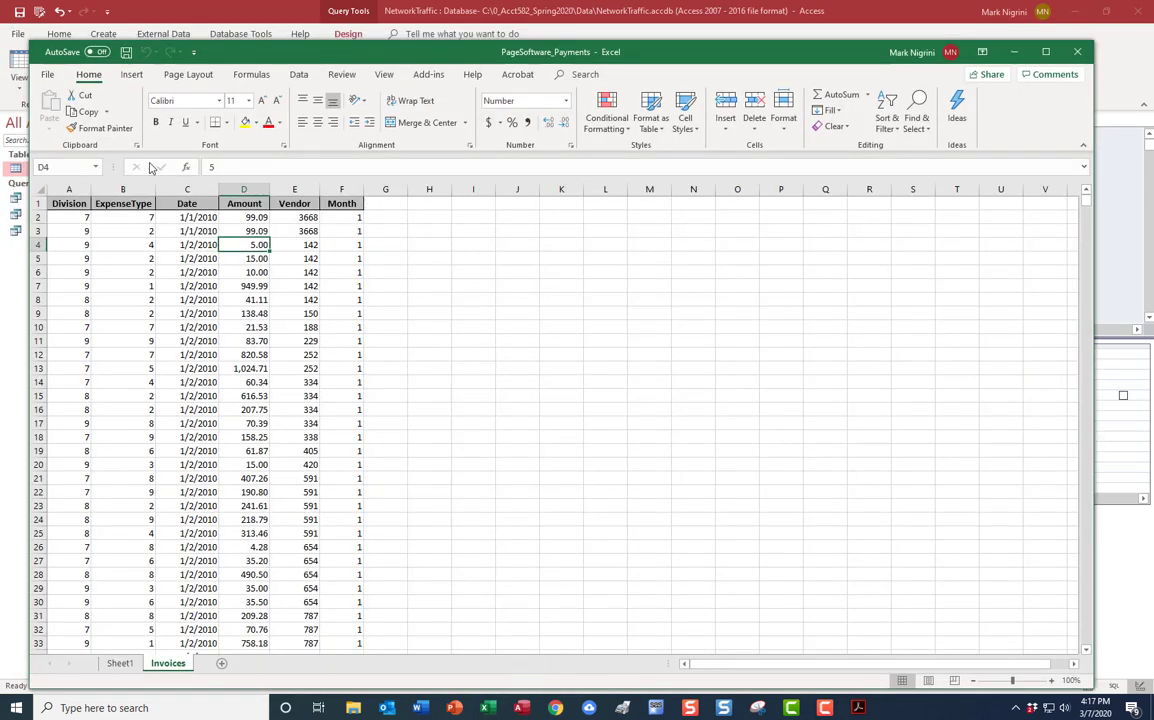
click(47, 74)
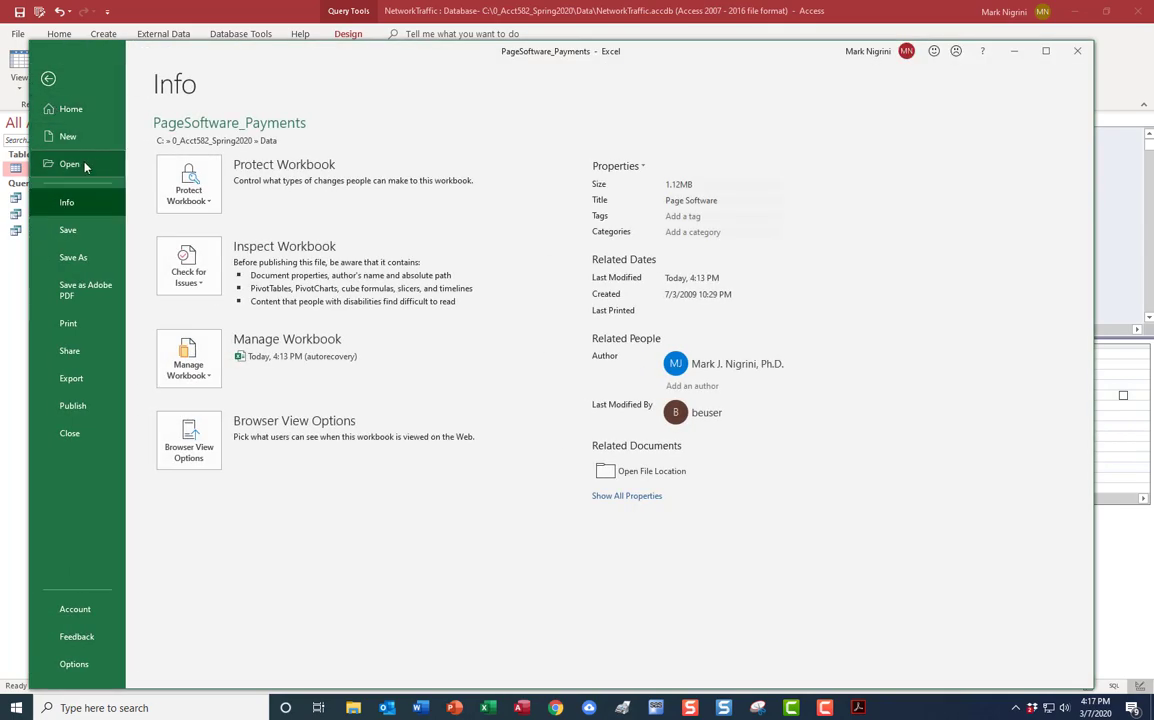
click(85, 166)
click(487, 268)
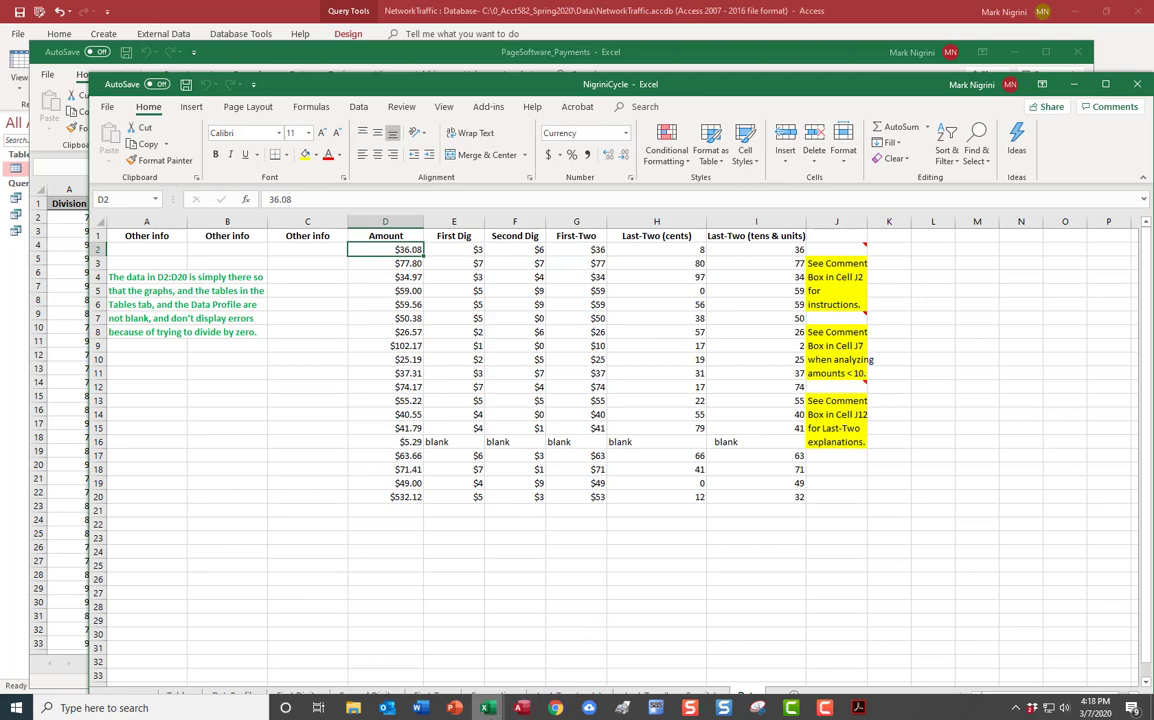
- Close the PageSoftware_Payments workbook without saving its changes
click(487, 708)
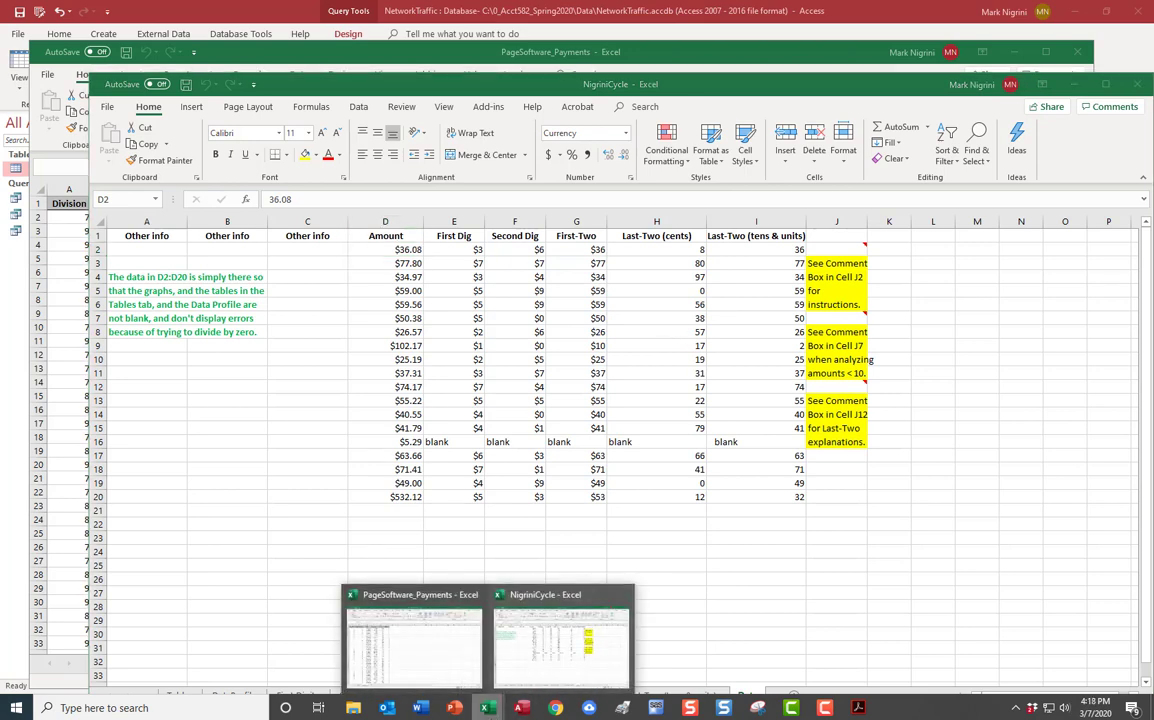
click(390, 605)
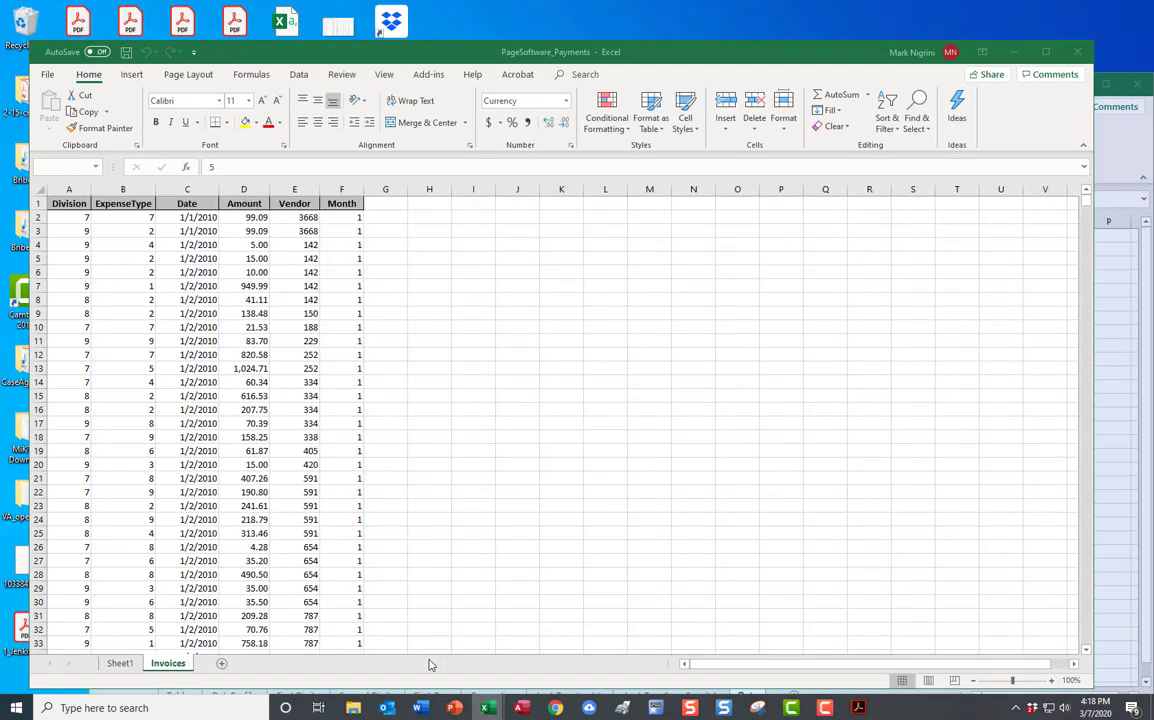
click(1081, 52)
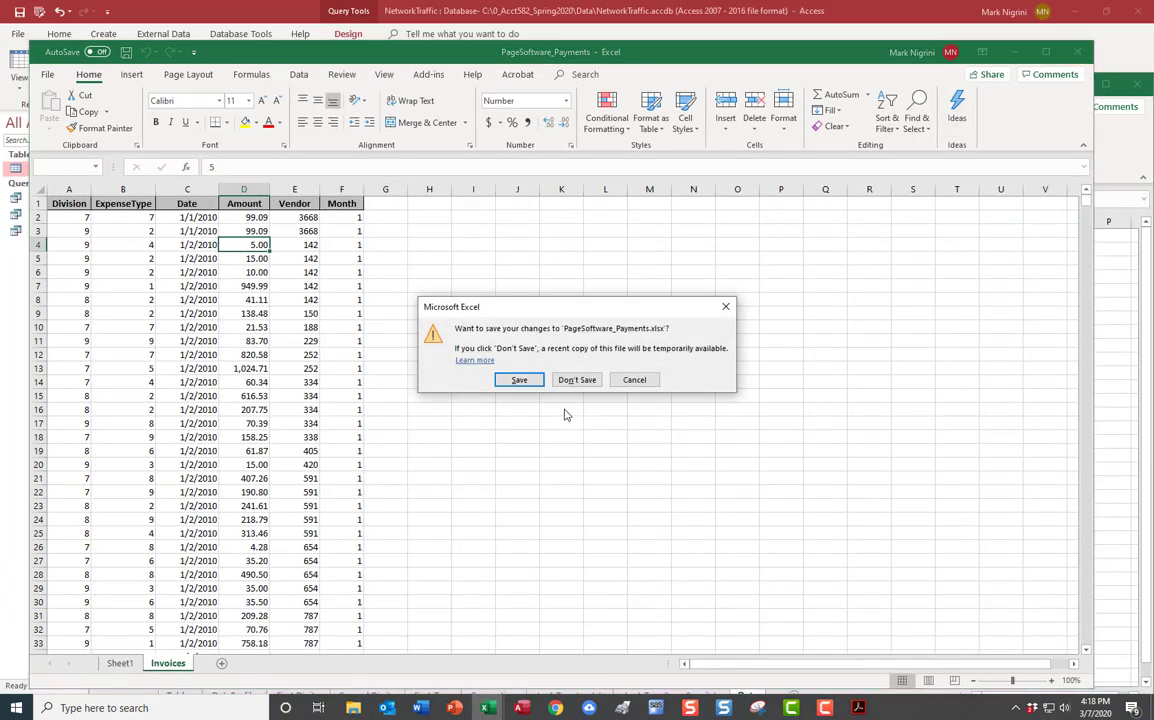
click(577, 380)
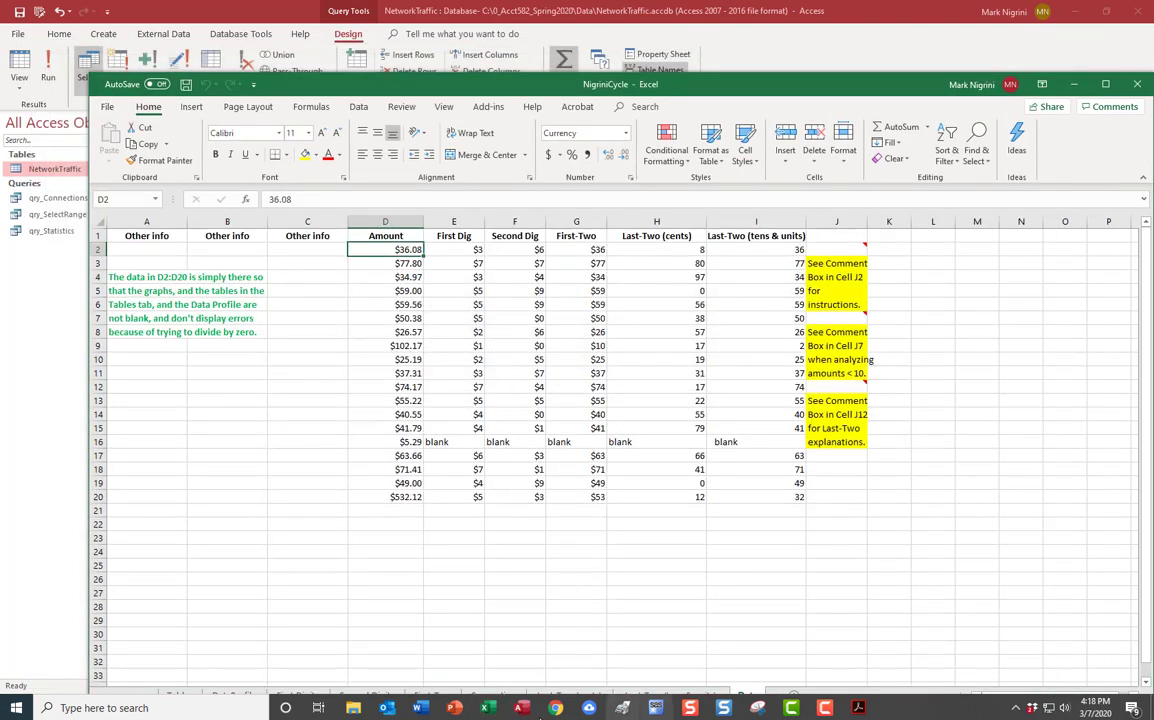
- Open NetworkTrafficData from the Data folder in File Explorer
click(355, 706)
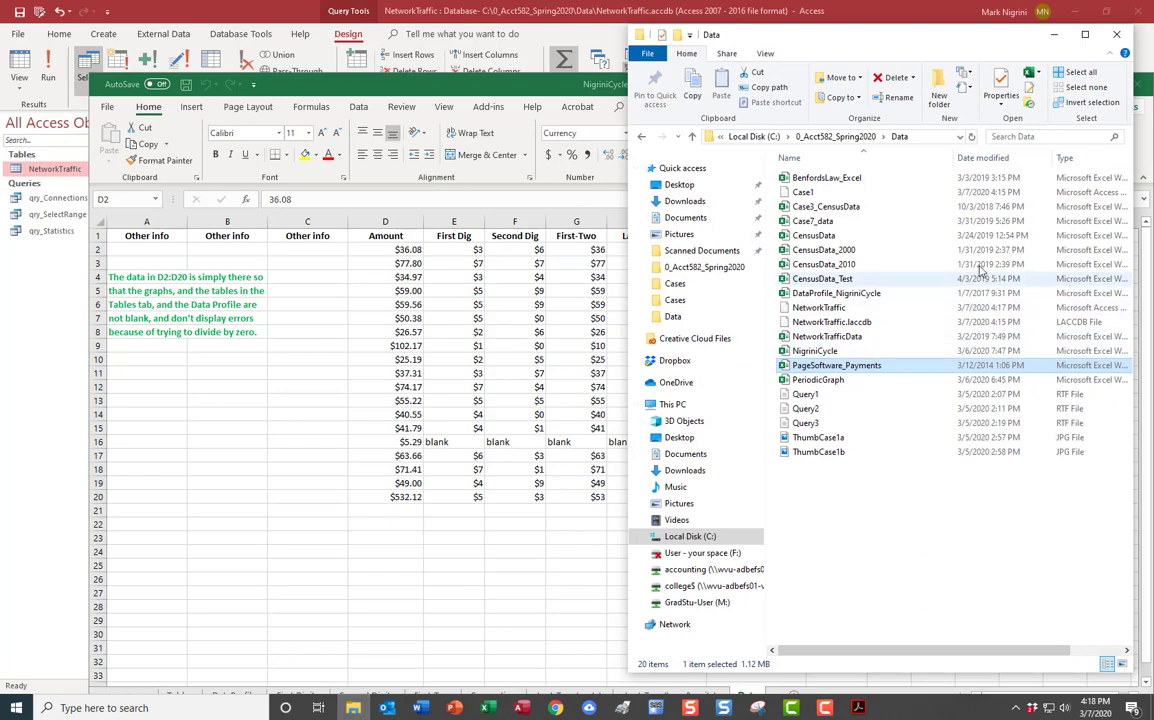
click(880, 337)
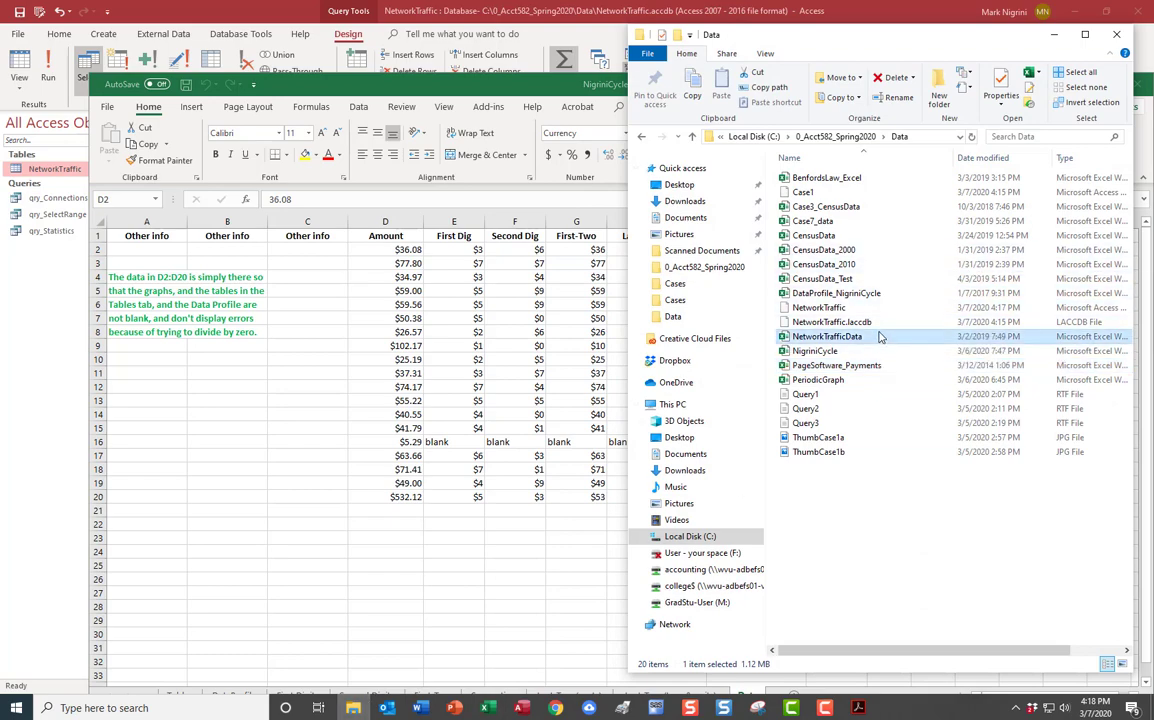
double_click(880, 337)
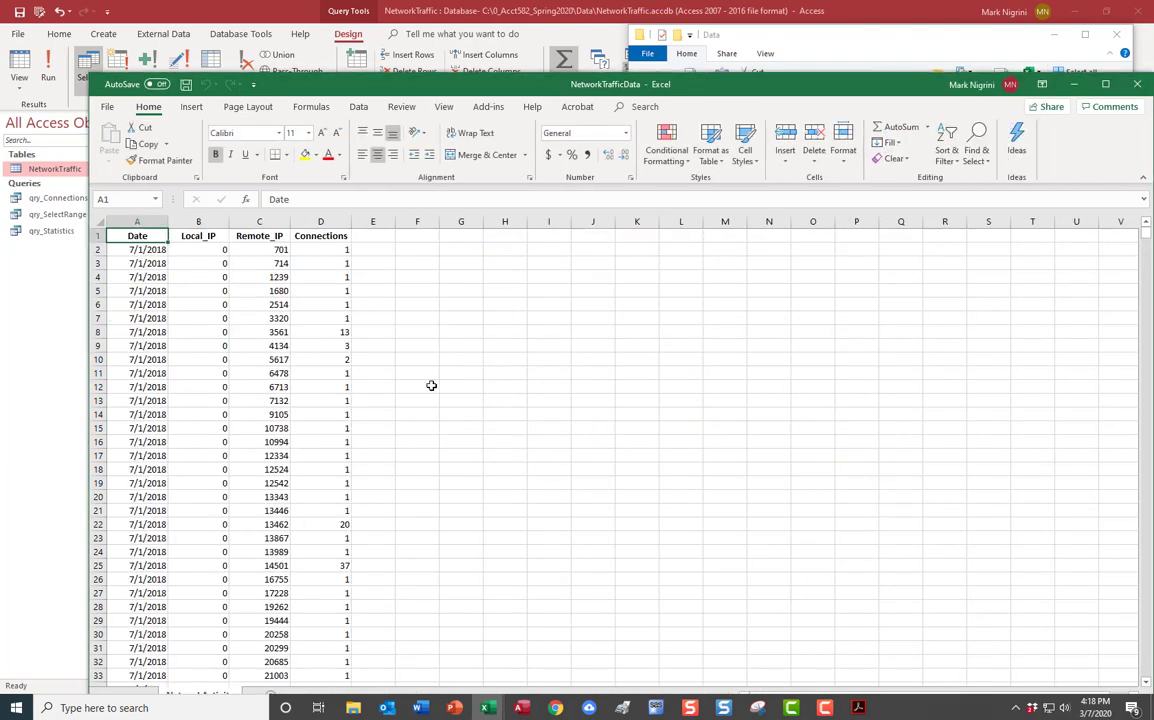
- Copy the Connections column D, confirming the data ends at row 20804
click(331, 221)
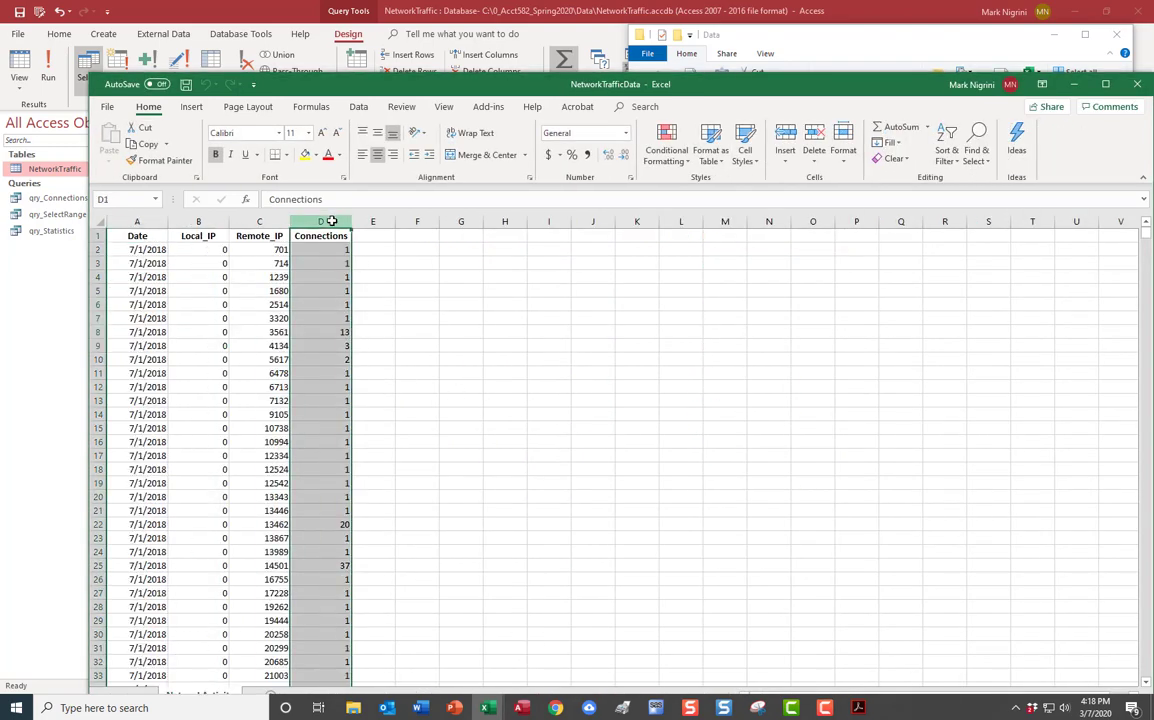
drag(1149, 343, 1146, 672)
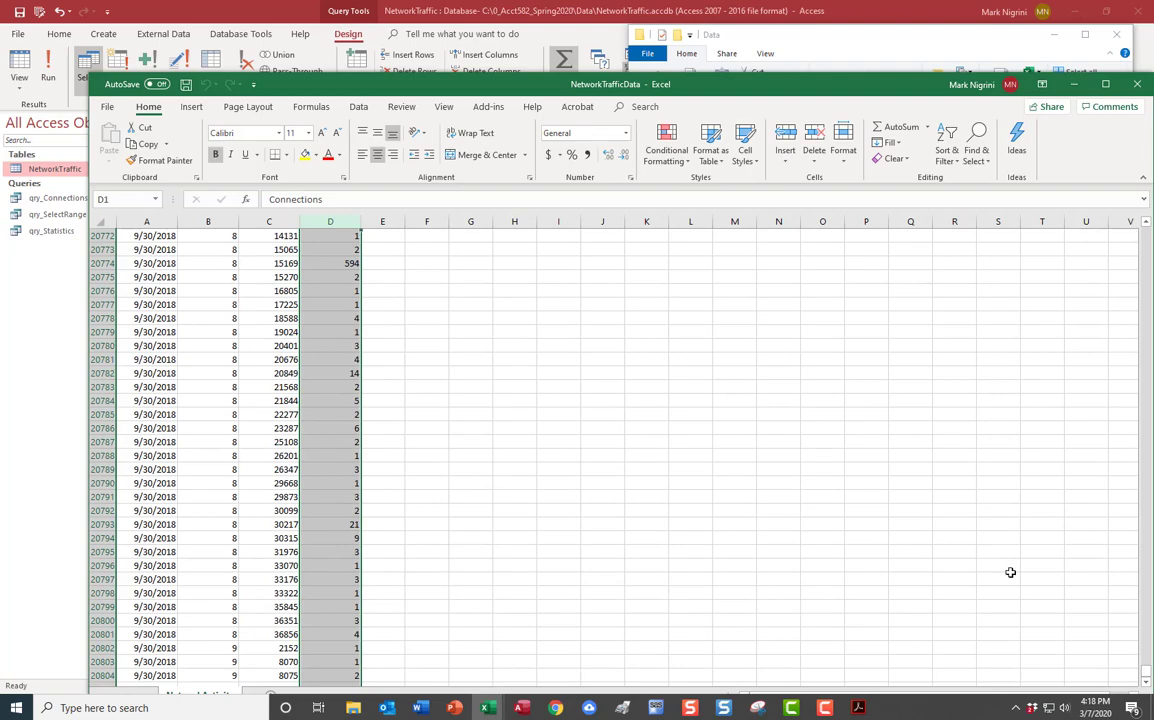
scroll(994, 547, down, 3)
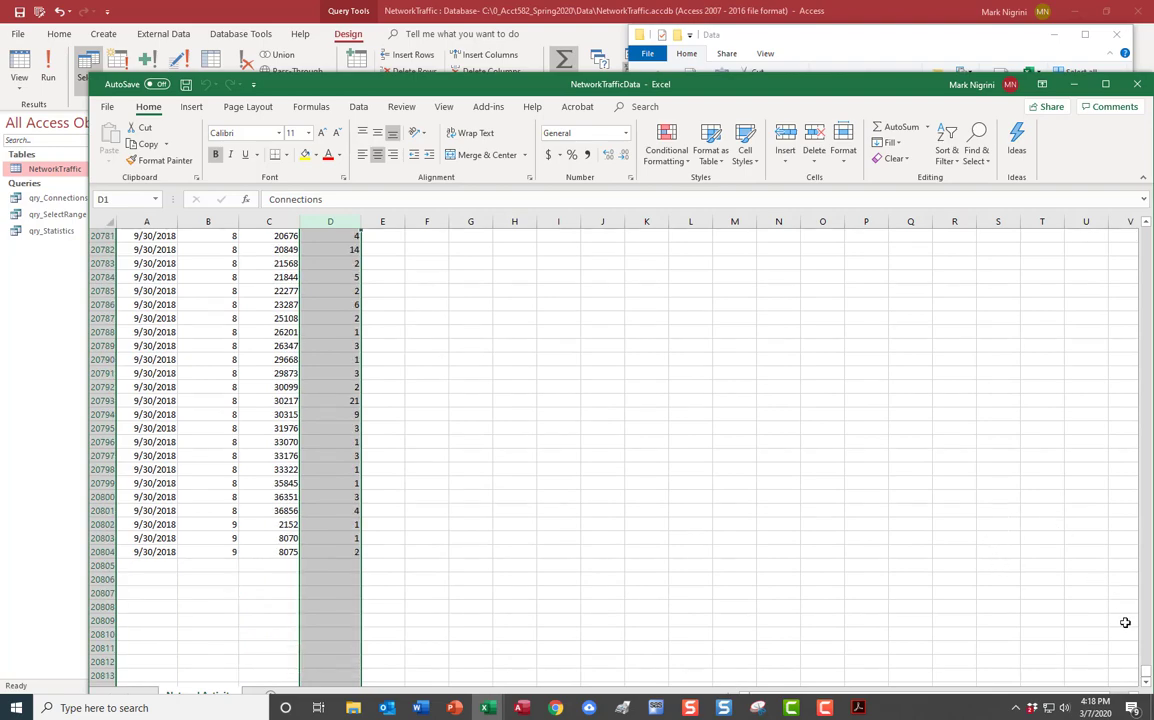
drag(1148, 676, 1148, 232)
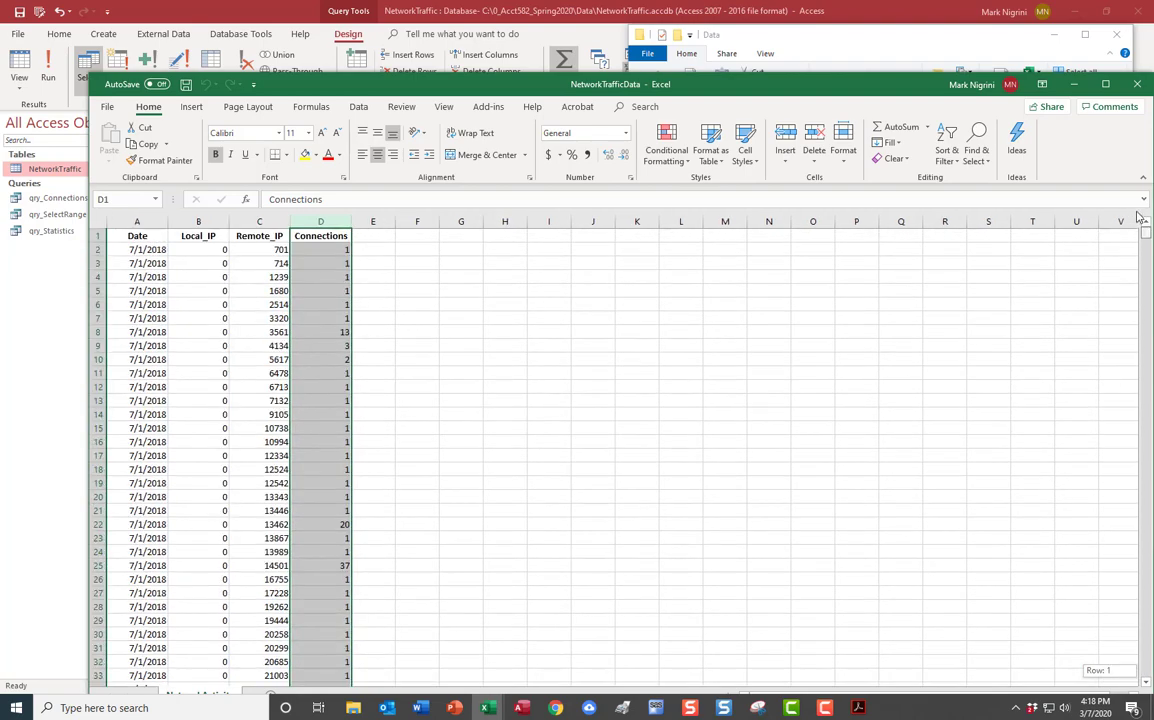
right_click(326, 227)
click(359, 248)
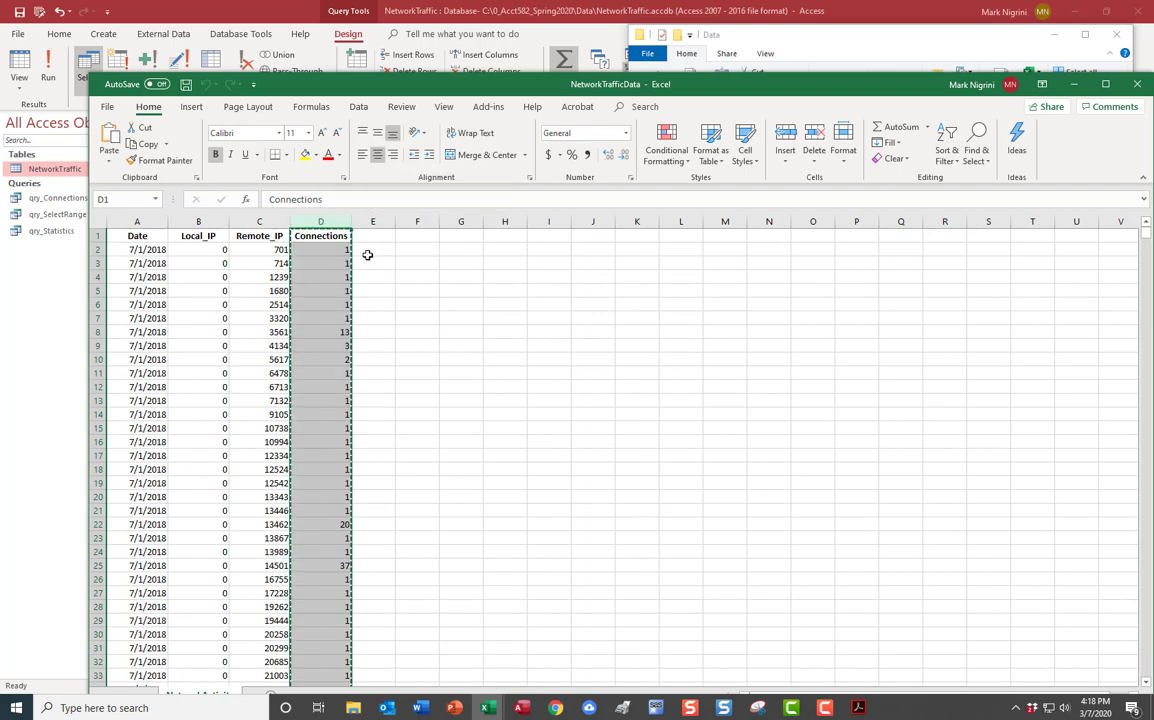
- Paste the Connections values over column D of NigriniCycle's Data sheet
mouse_move(489, 710)
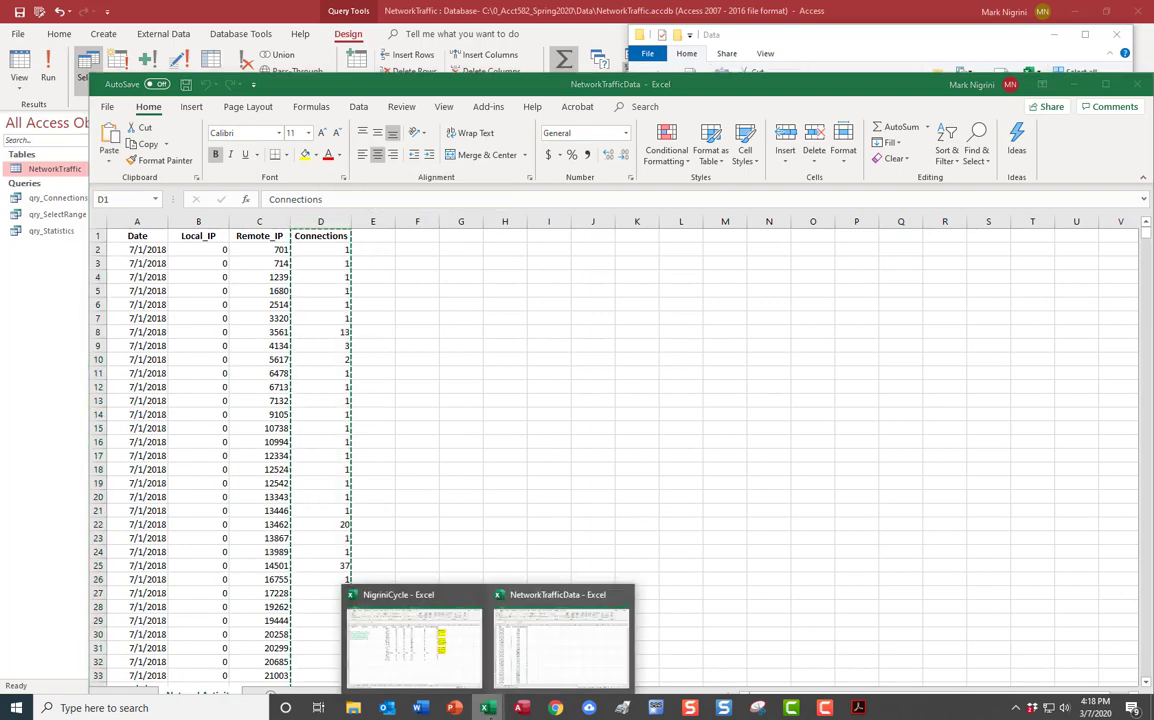
click(381, 652)
click(386, 221)
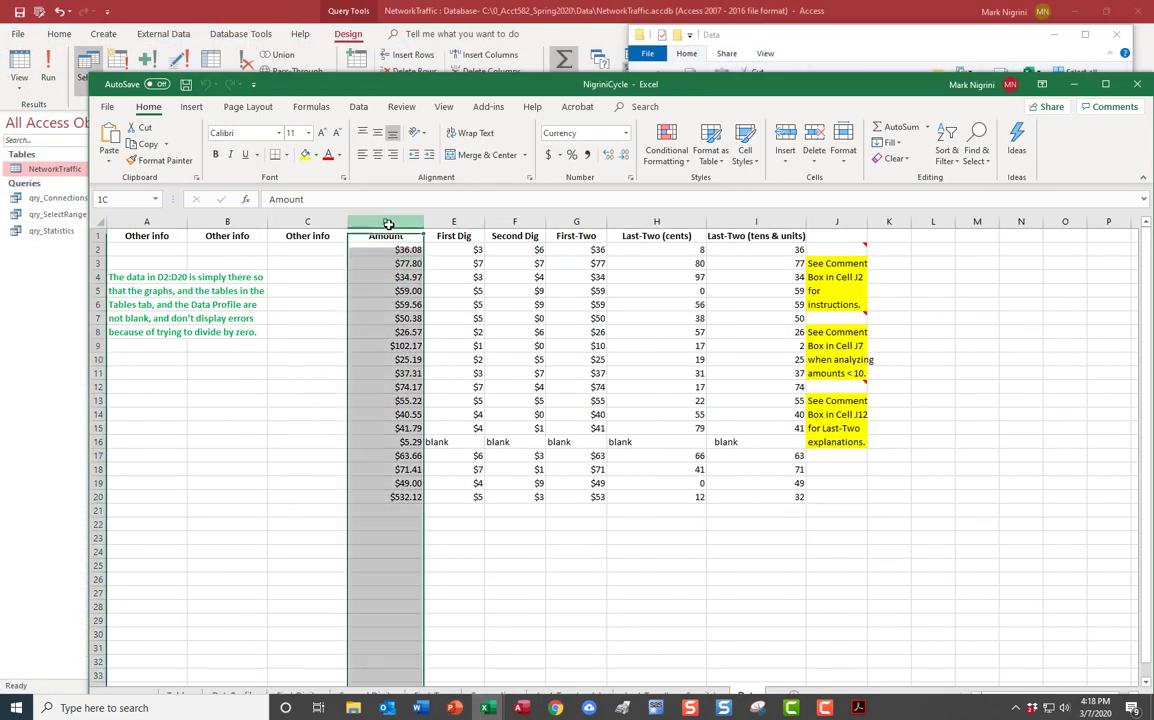
right_click(391, 224)
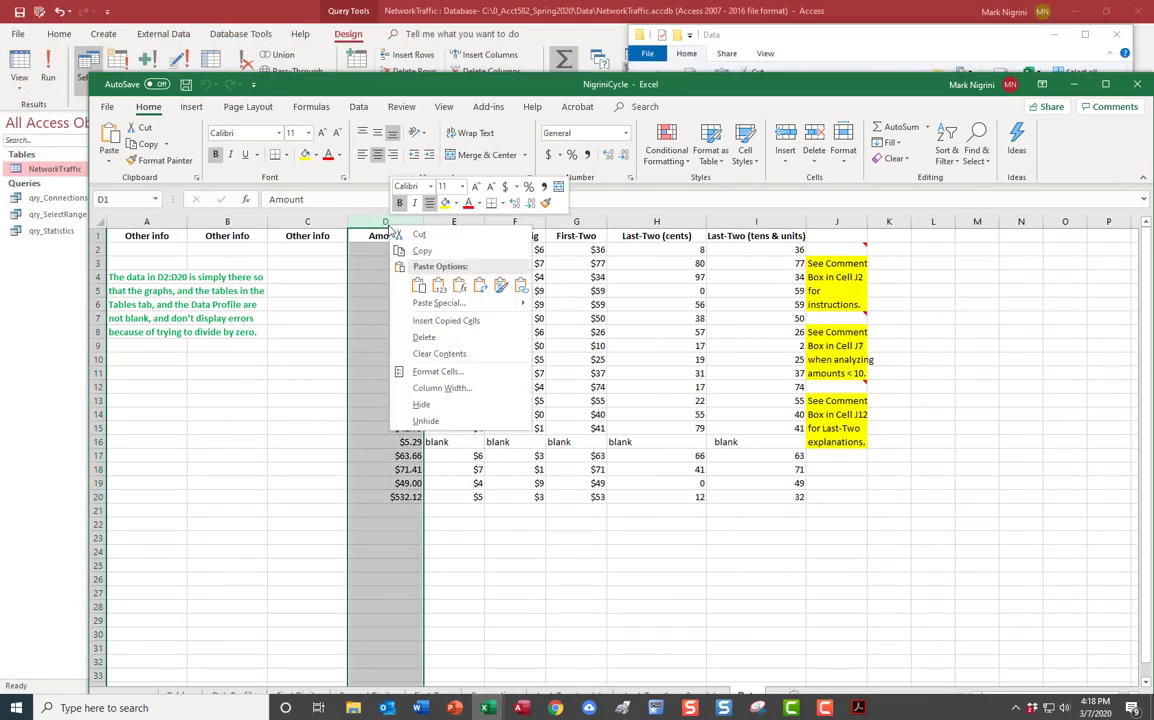
click(419, 286)
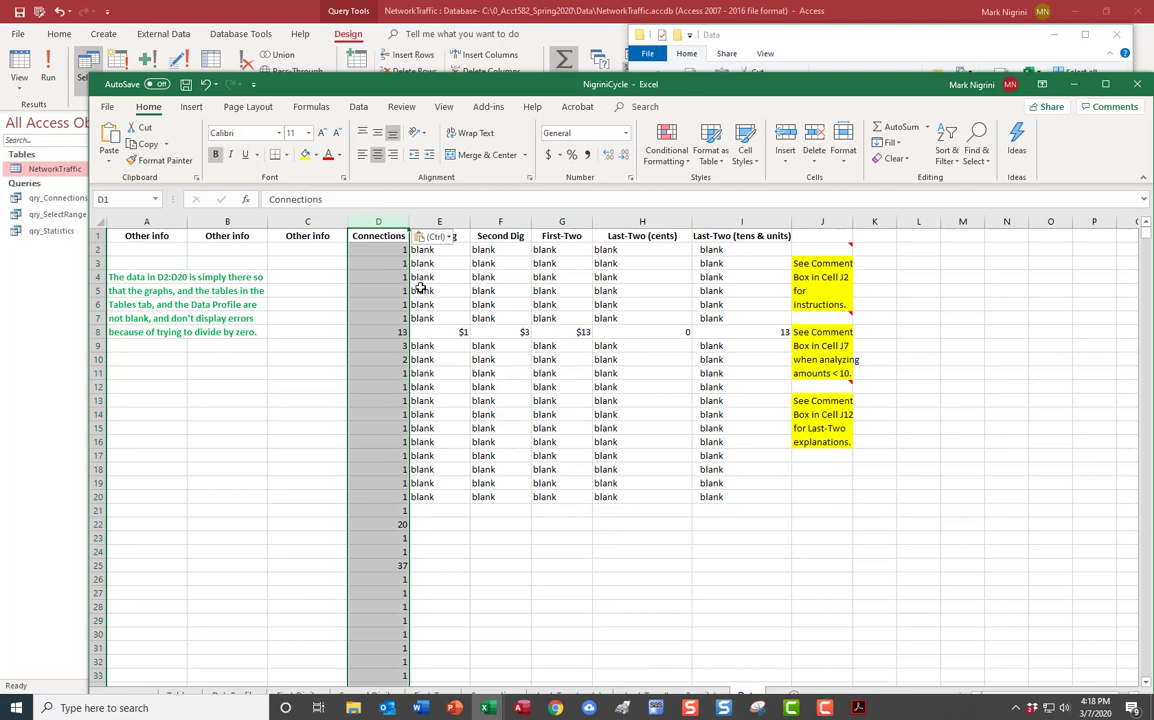
- Fill the E20:I20 digit formulas down beside all connections, then bring up the Word assignment
click(426, 496)
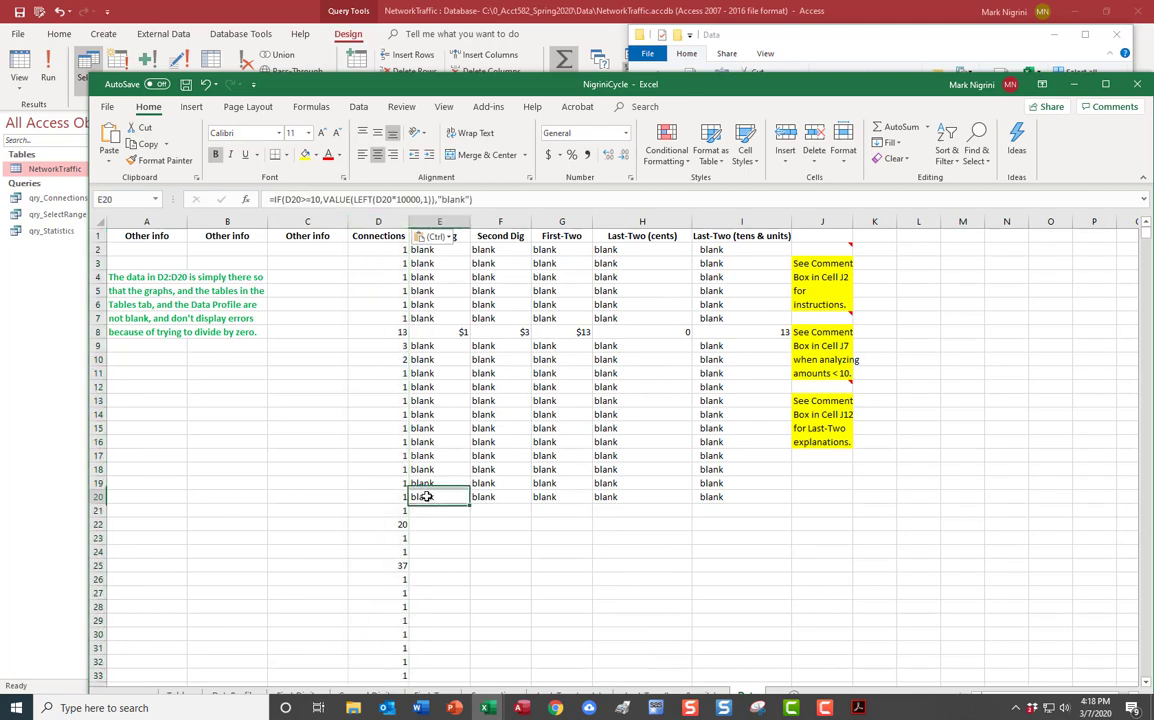
drag(426, 496, 720, 492)
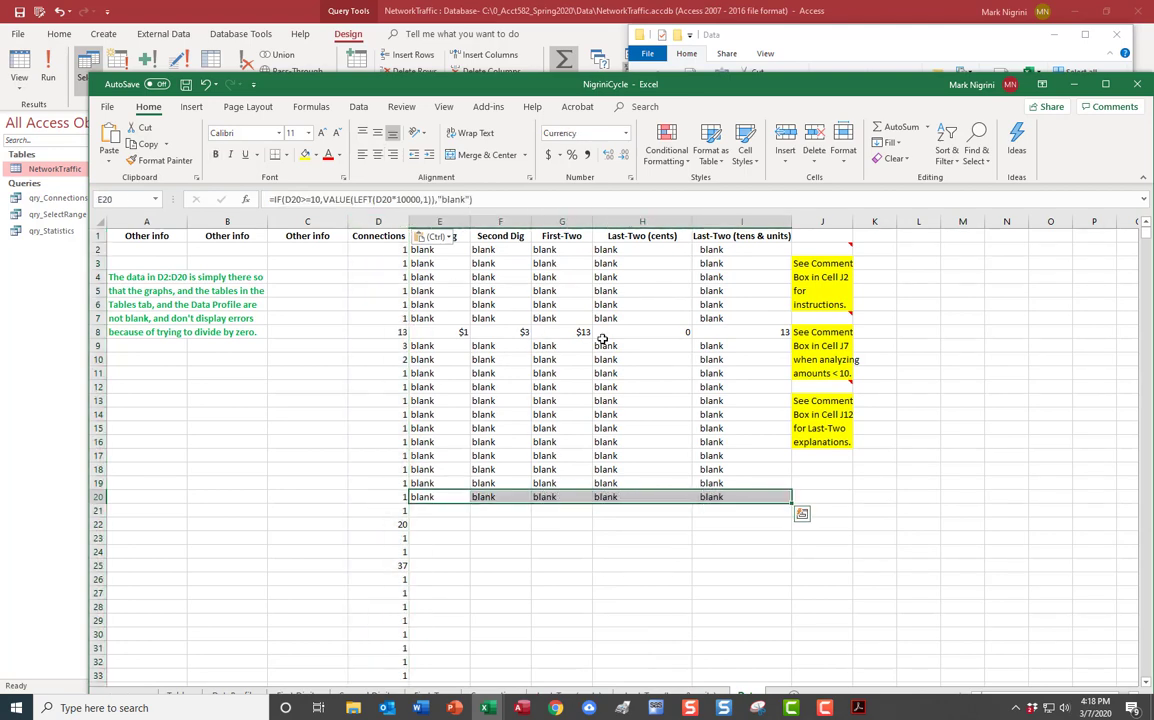
double_click(792, 505)
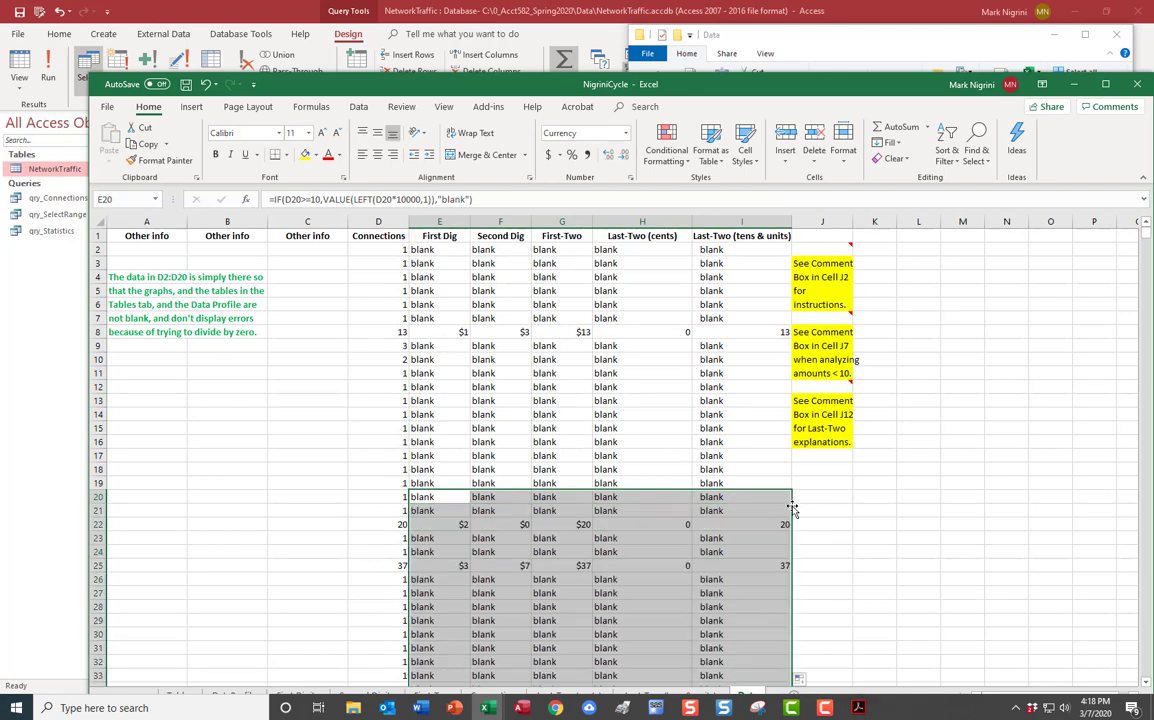
click(424, 709)
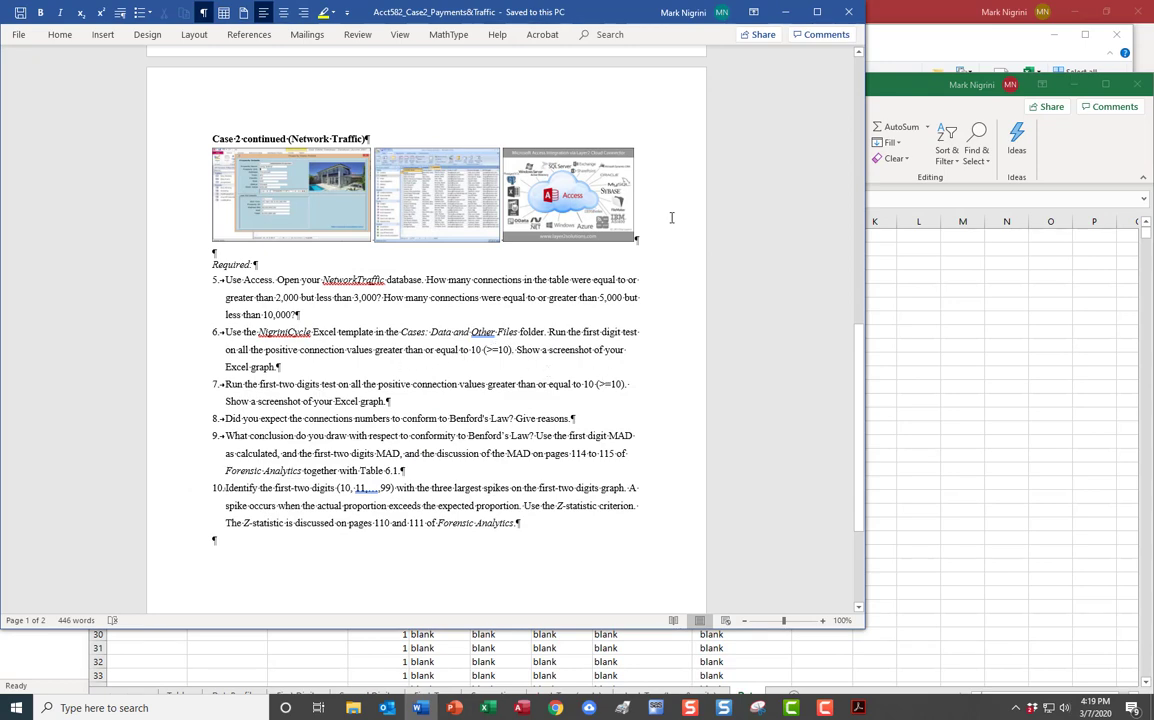
- Check the First Dig and First-Two formulas, including row 46 where the connection value is 21
click(786, 12)
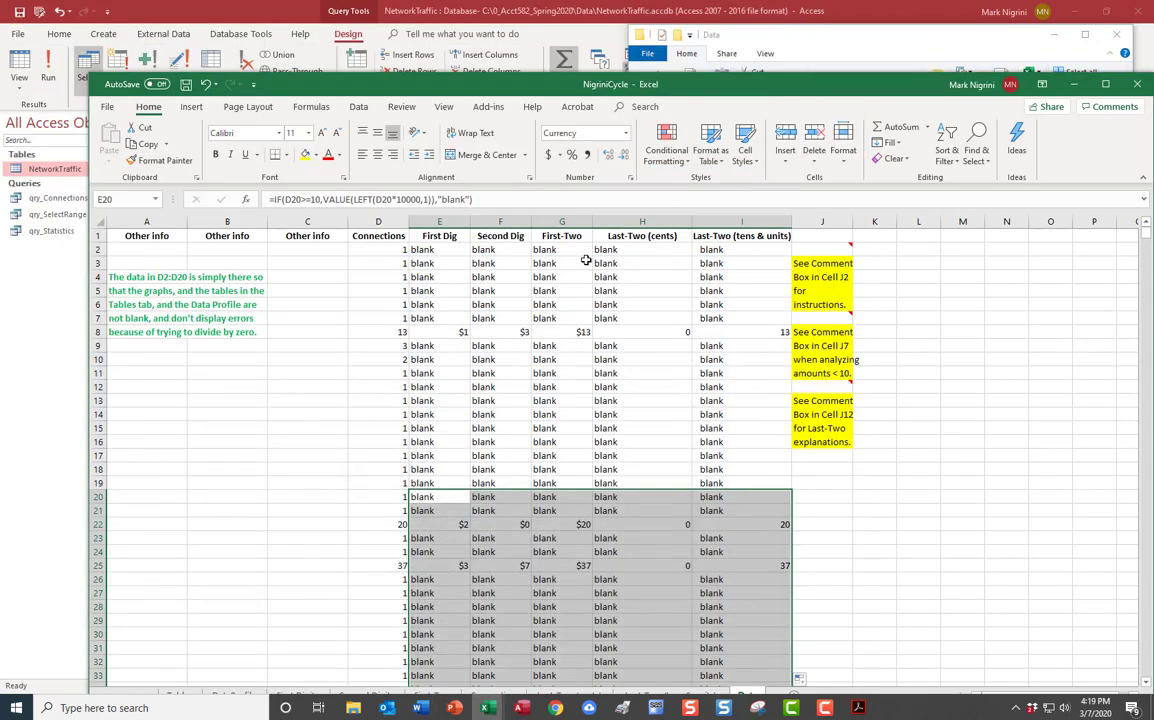
click(434, 254)
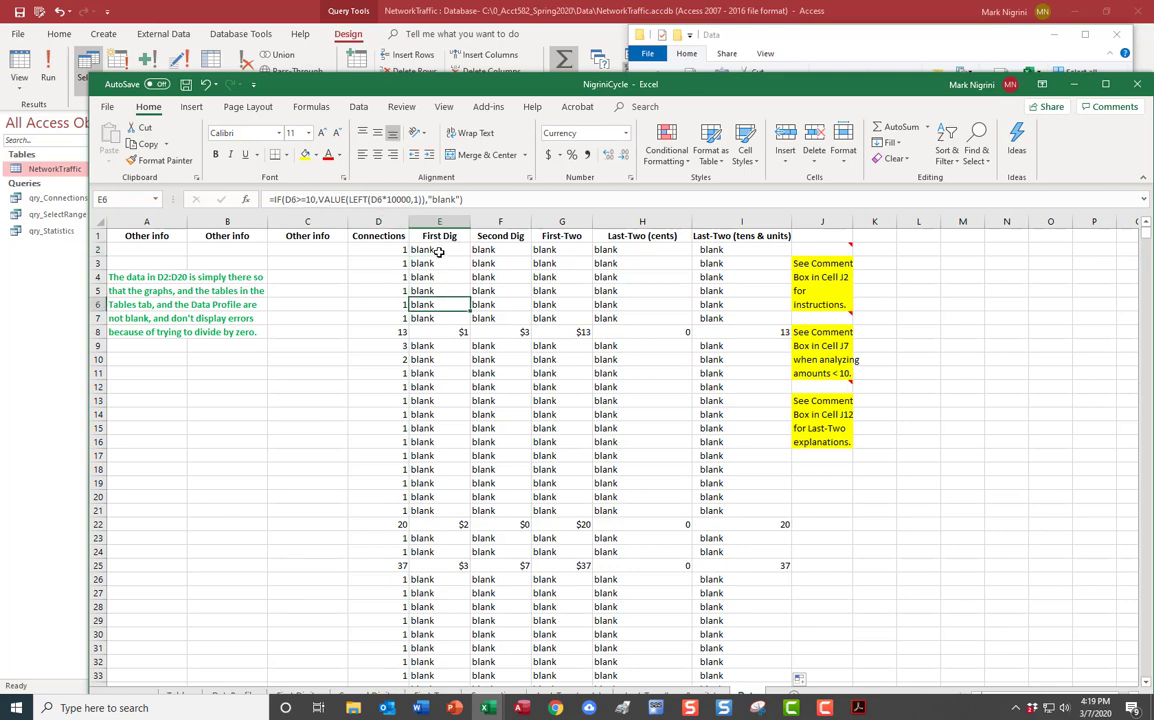
click(584, 250)
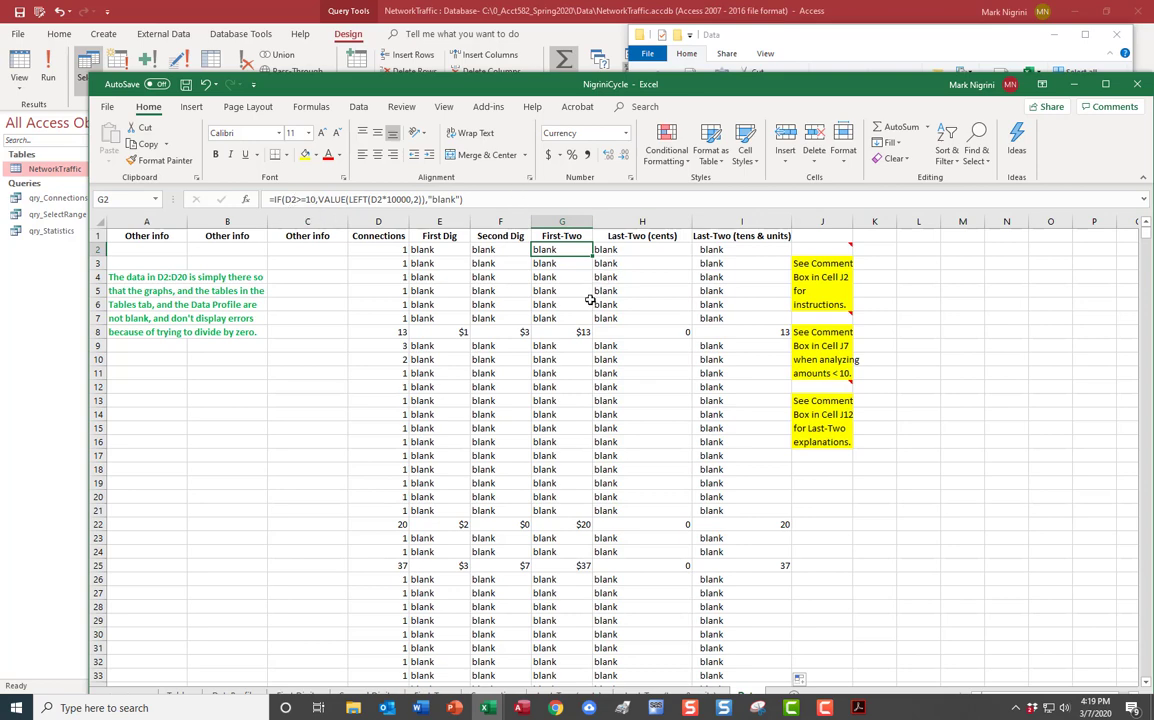
scroll(612, 438, down, 8)
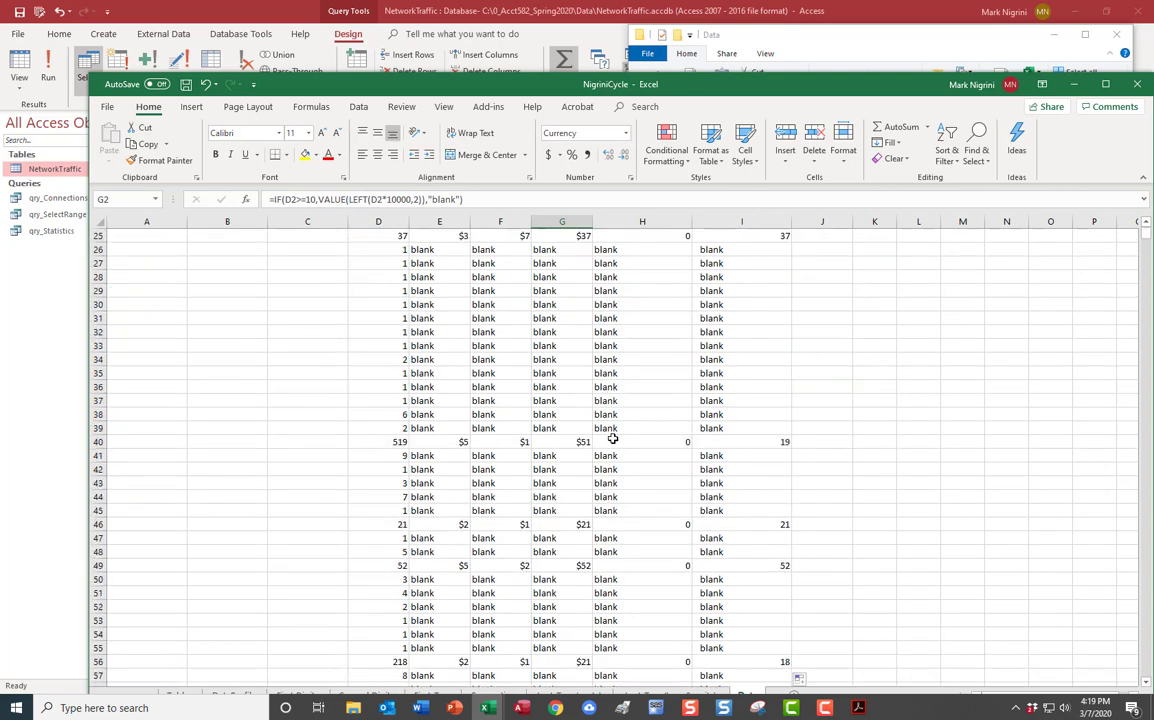
click(394, 527)
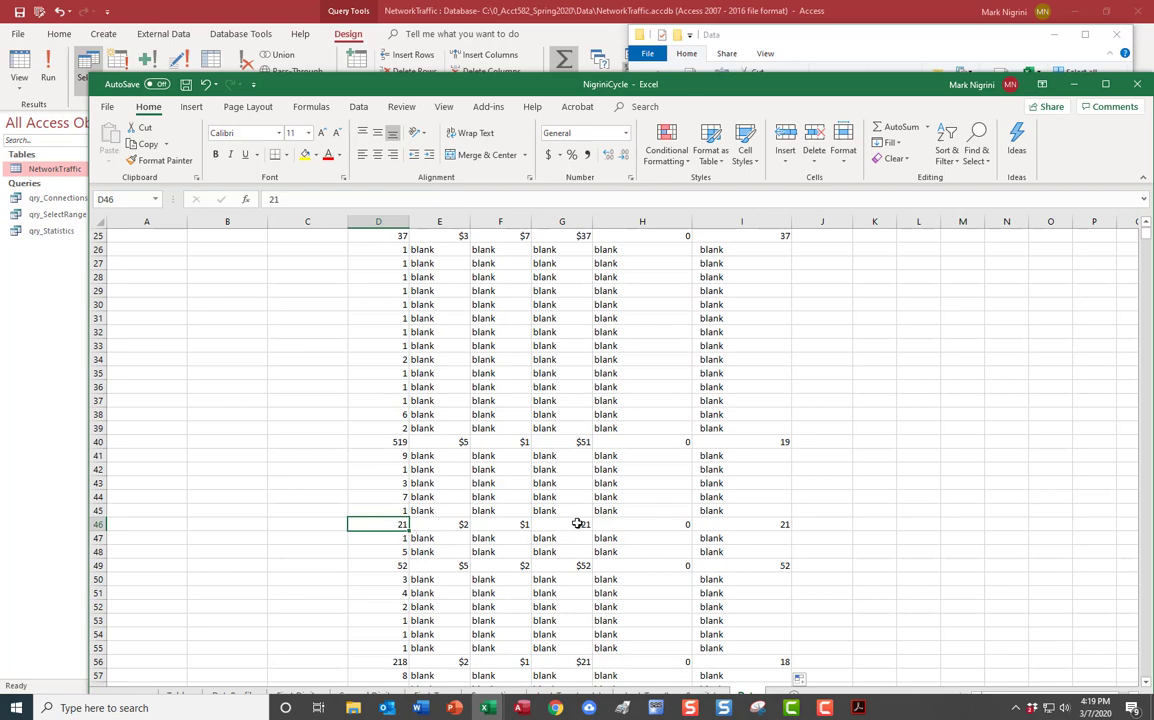
key(Right)
key(Right)
key(Right)
click(458, 525)
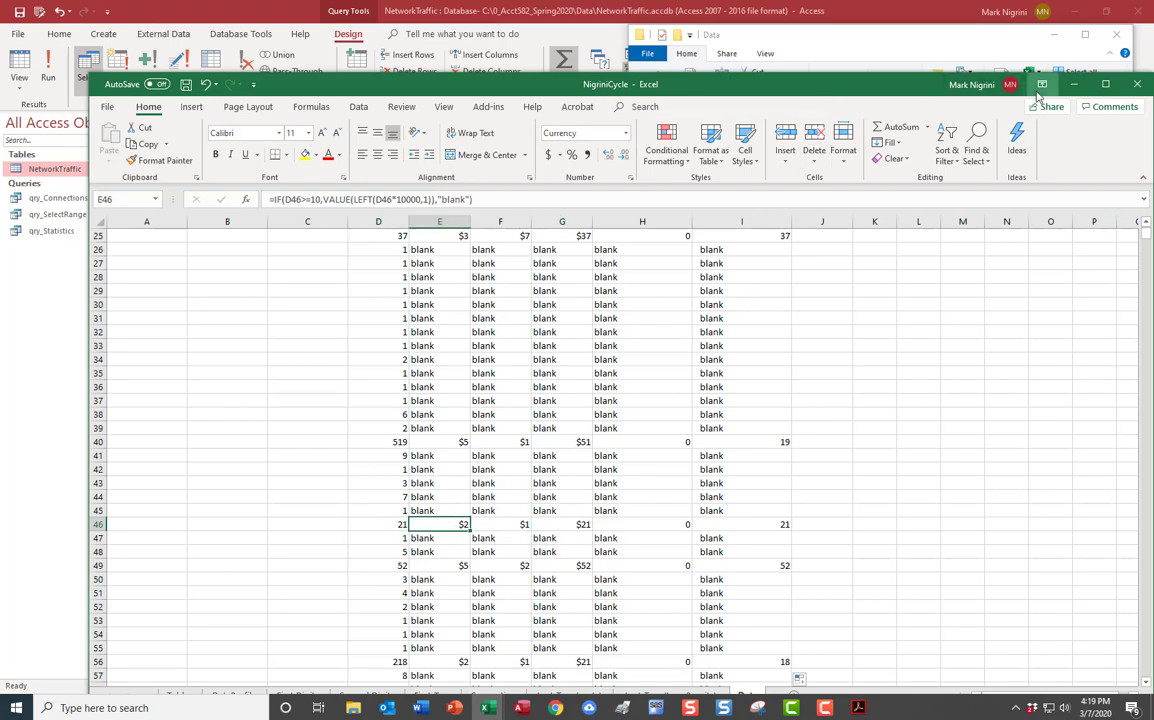
- Maximize the workbook, review the 'Run the first digit test' instruction, and view the First Digits chart
click(1106, 85)
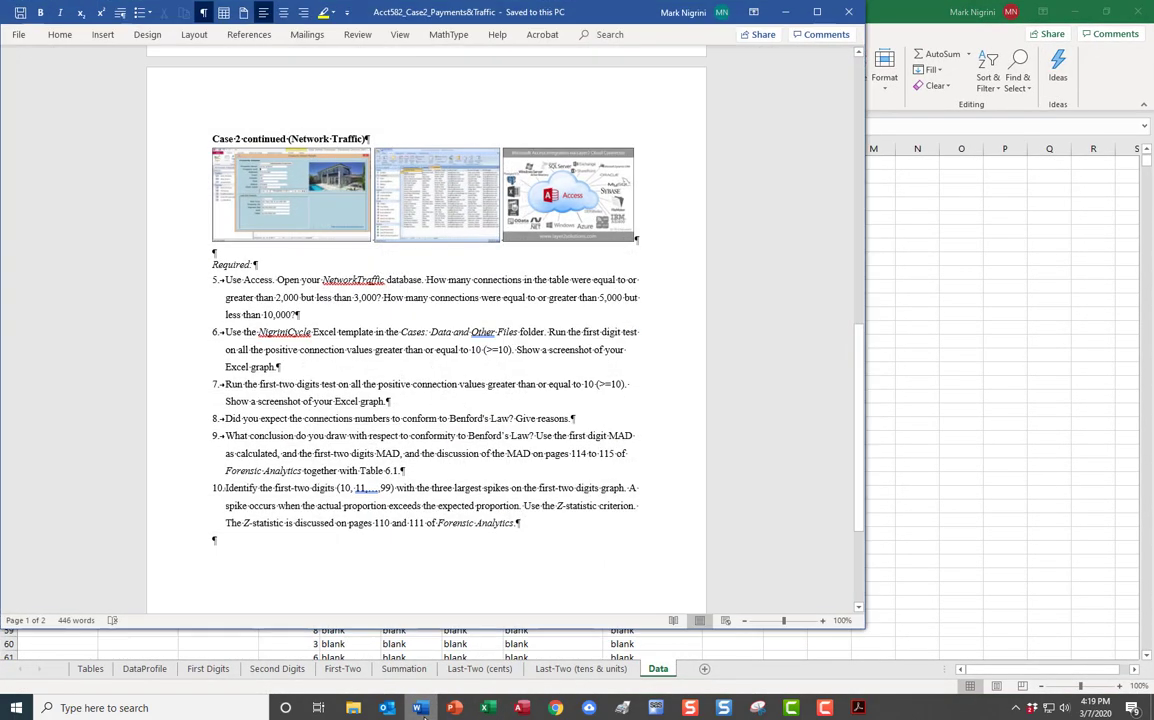
click(420, 707)
drag(549, 332, 638, 333)
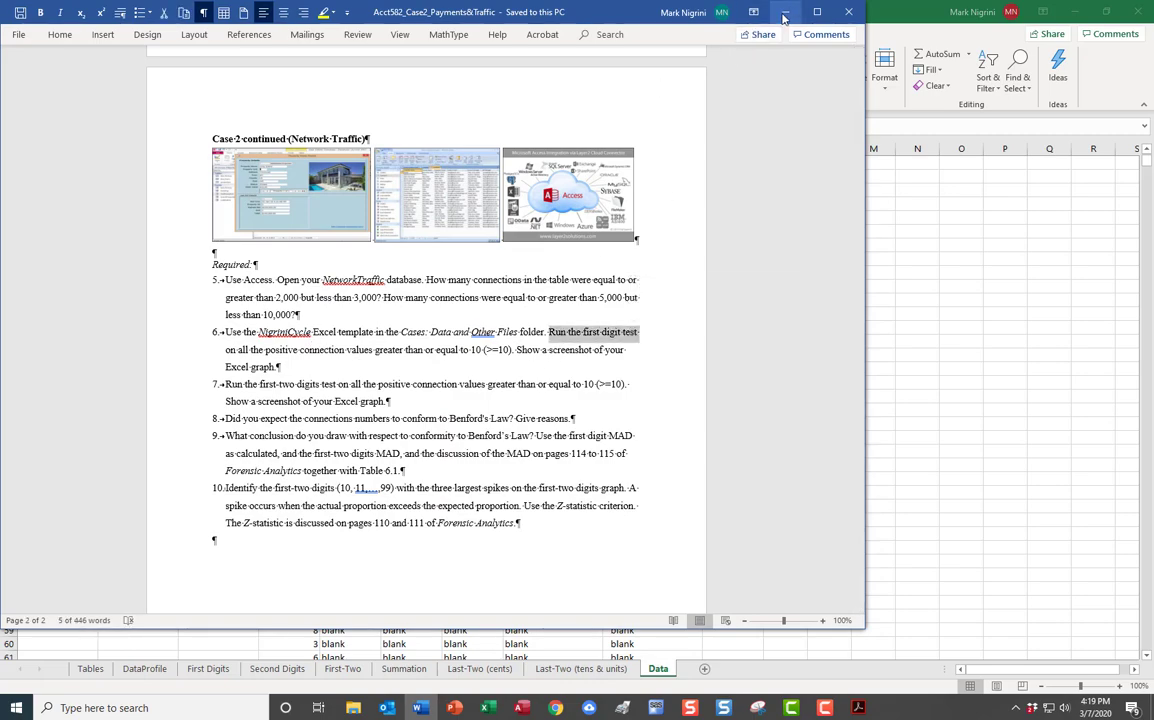
key(alt+Tab)
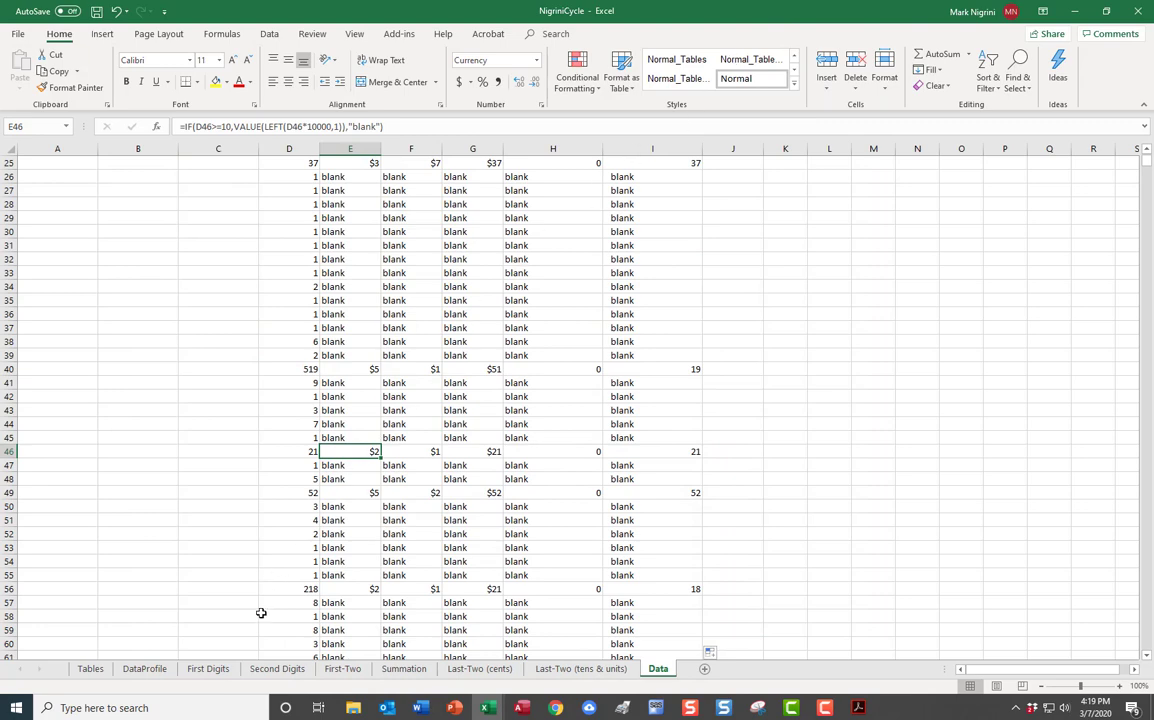
click(209, 669)
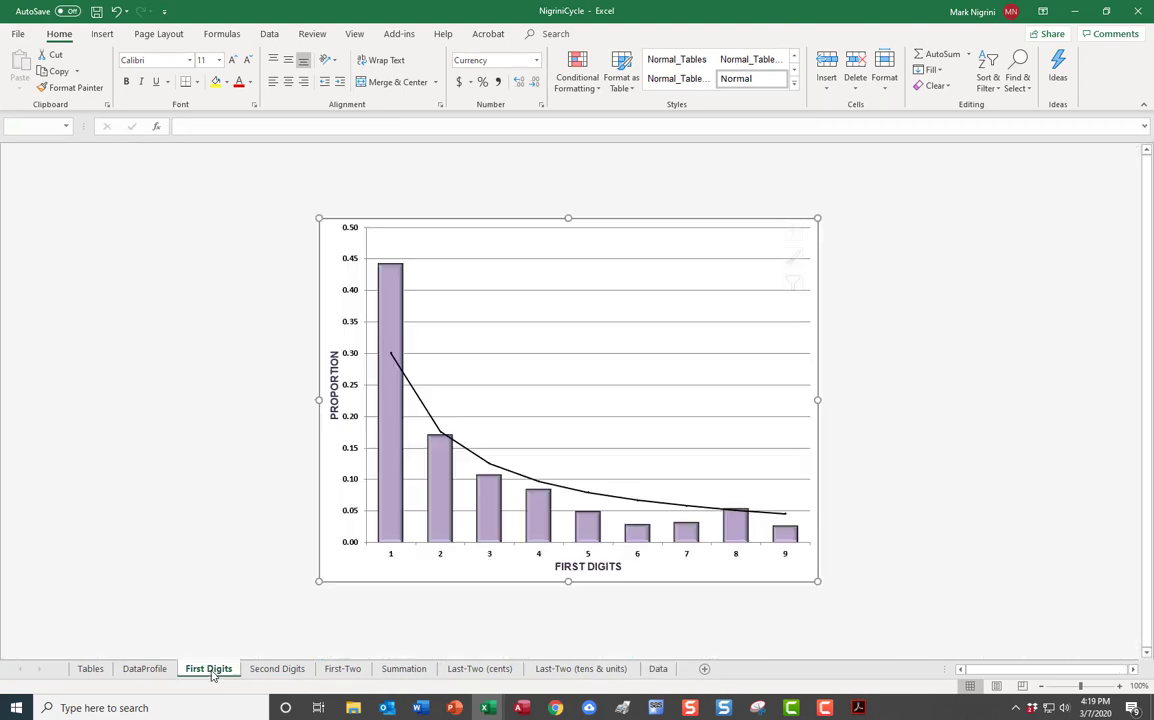
click(926, 306)
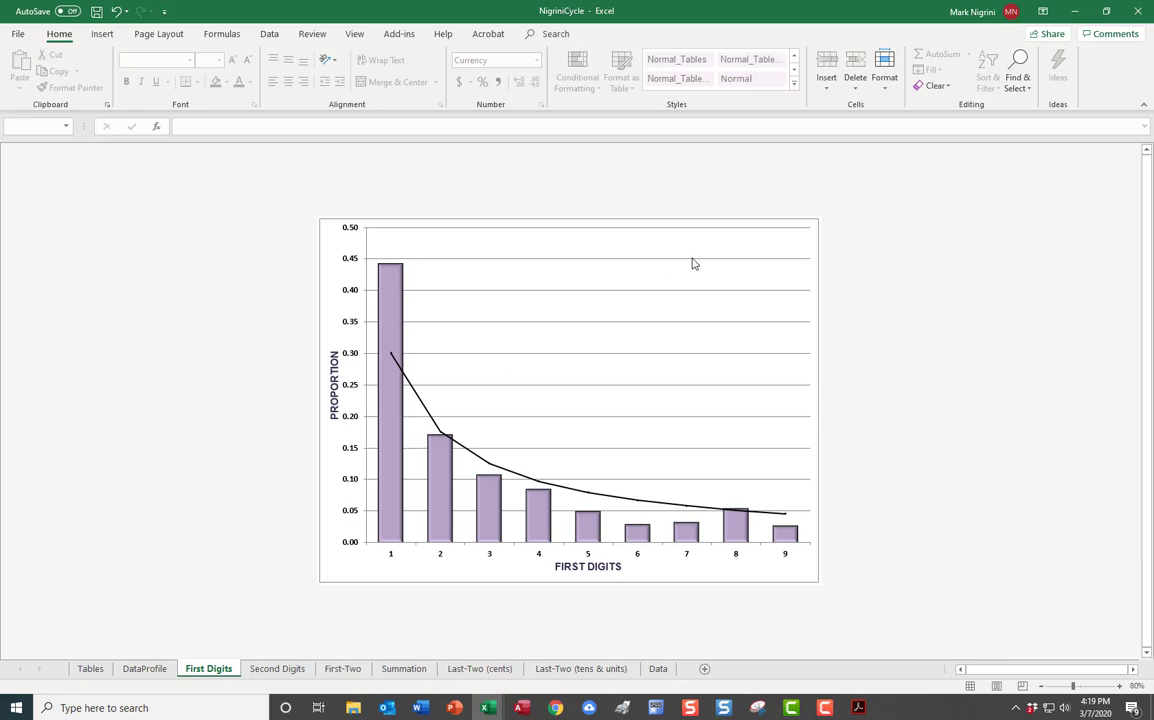
click(416, 710)
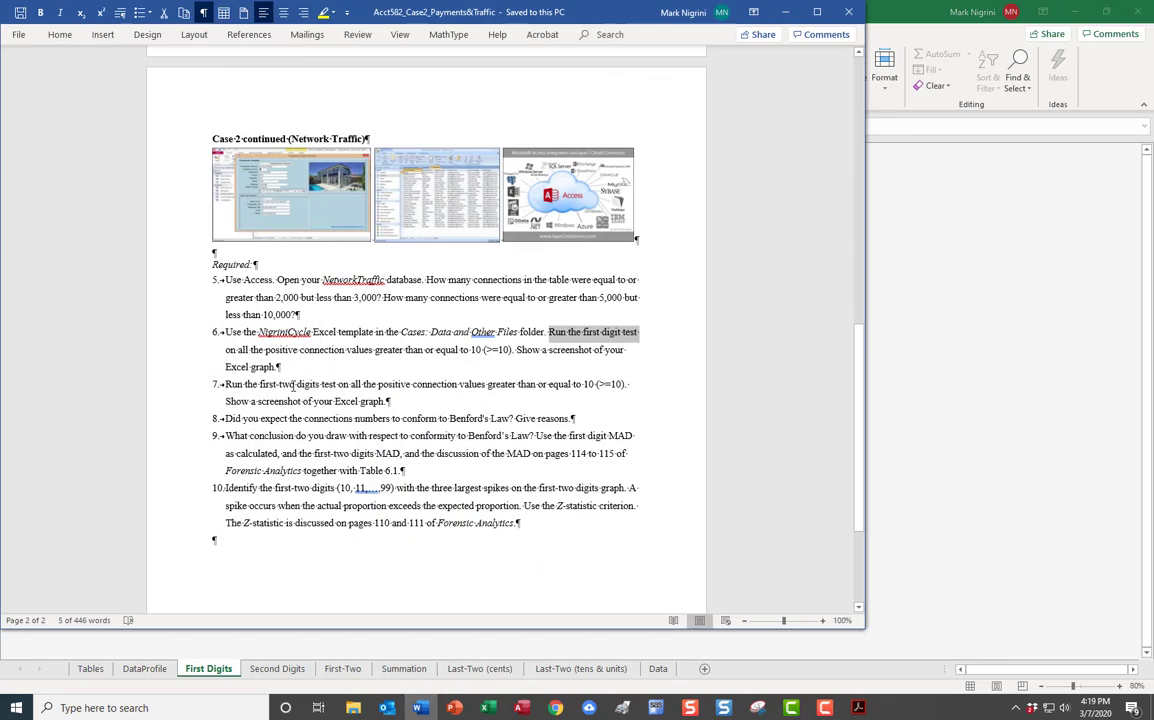
drag(293, 388, 372, 391)
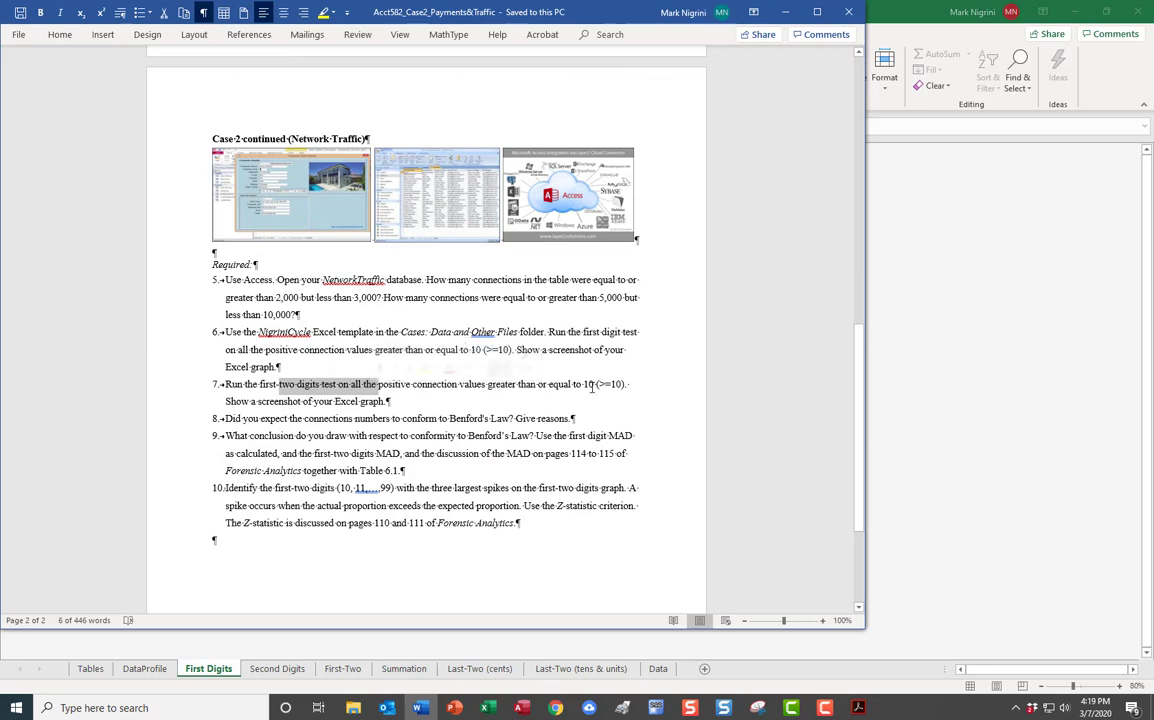
click(783, 12)
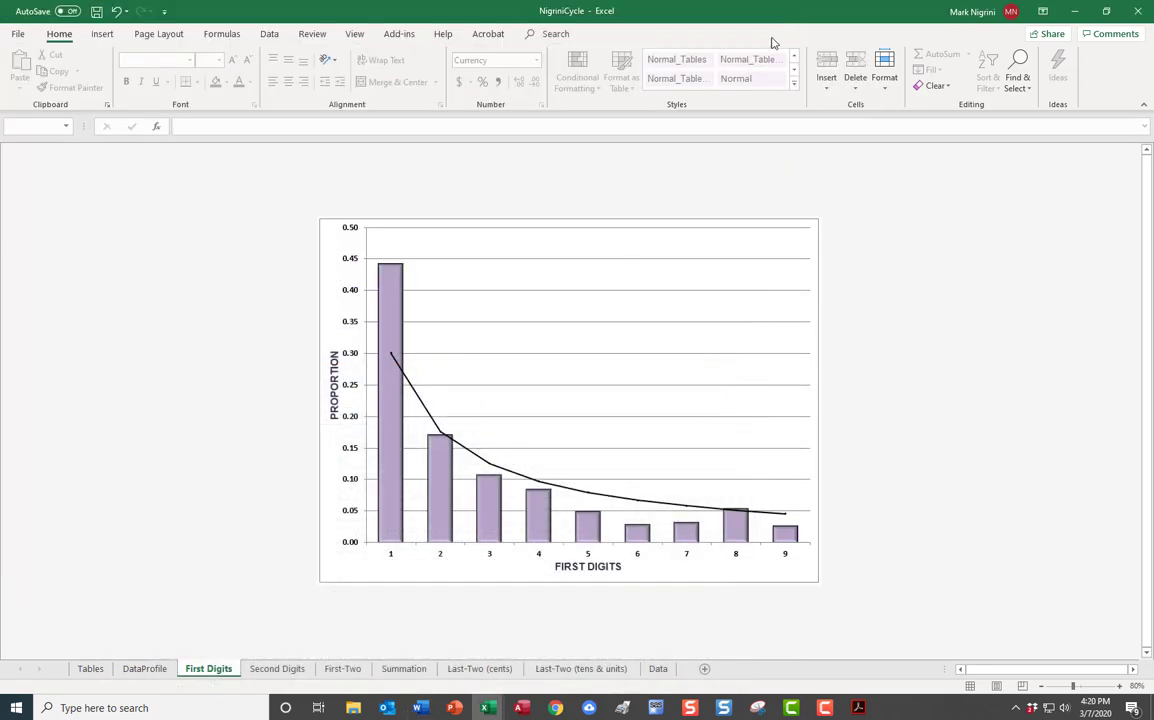
- Read the Data sheet notes in J2, J7 and J12, then view the First-Two chart
click(658, 669)
scroll(780, 270, up, 4)
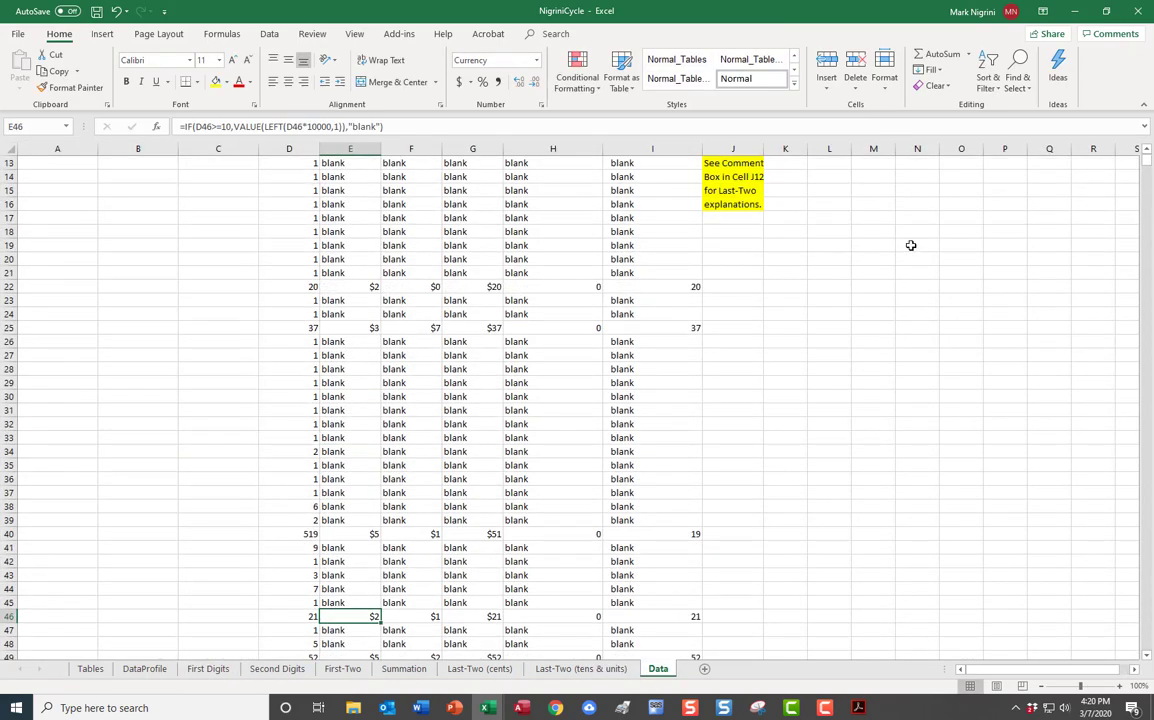
scroll(815, 220, up, 4)
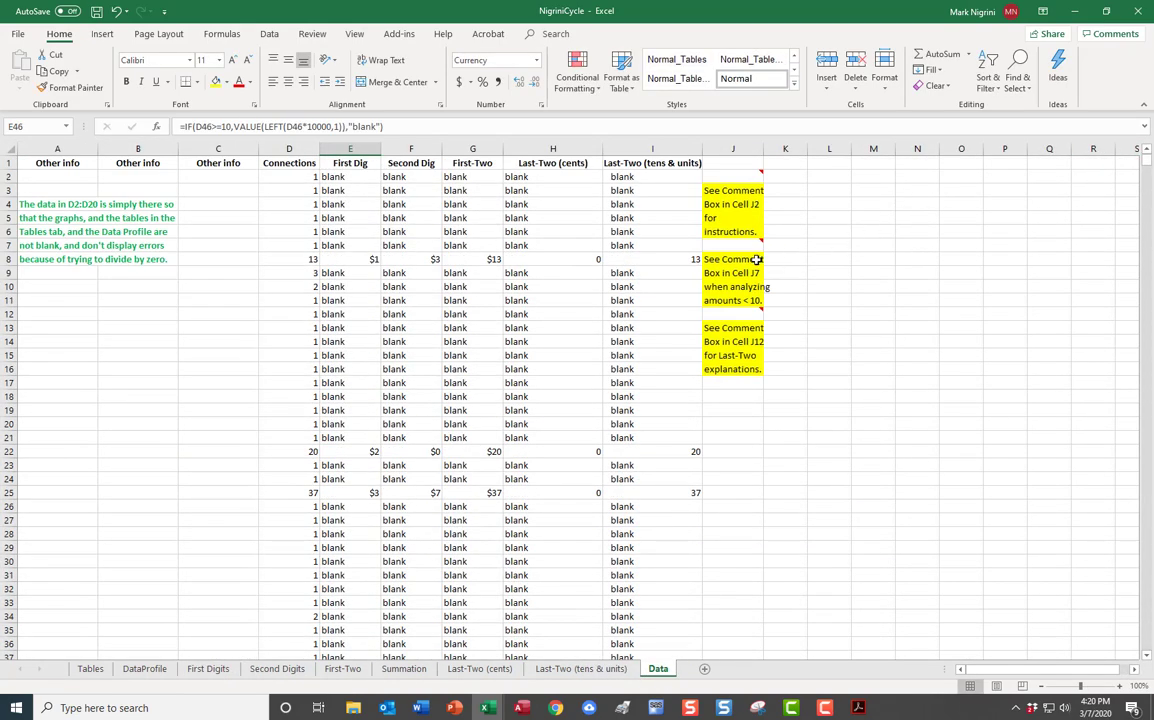
click(728, 192)
click(730, 260)
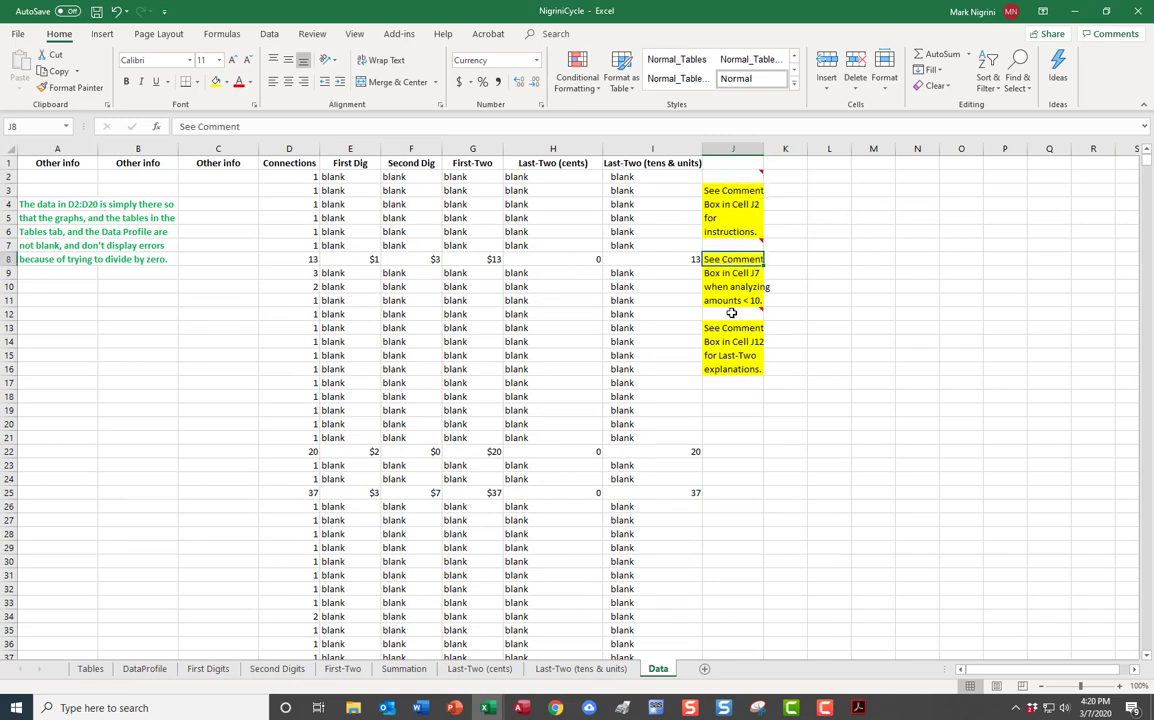
click(734, 328)
click(730, 314)
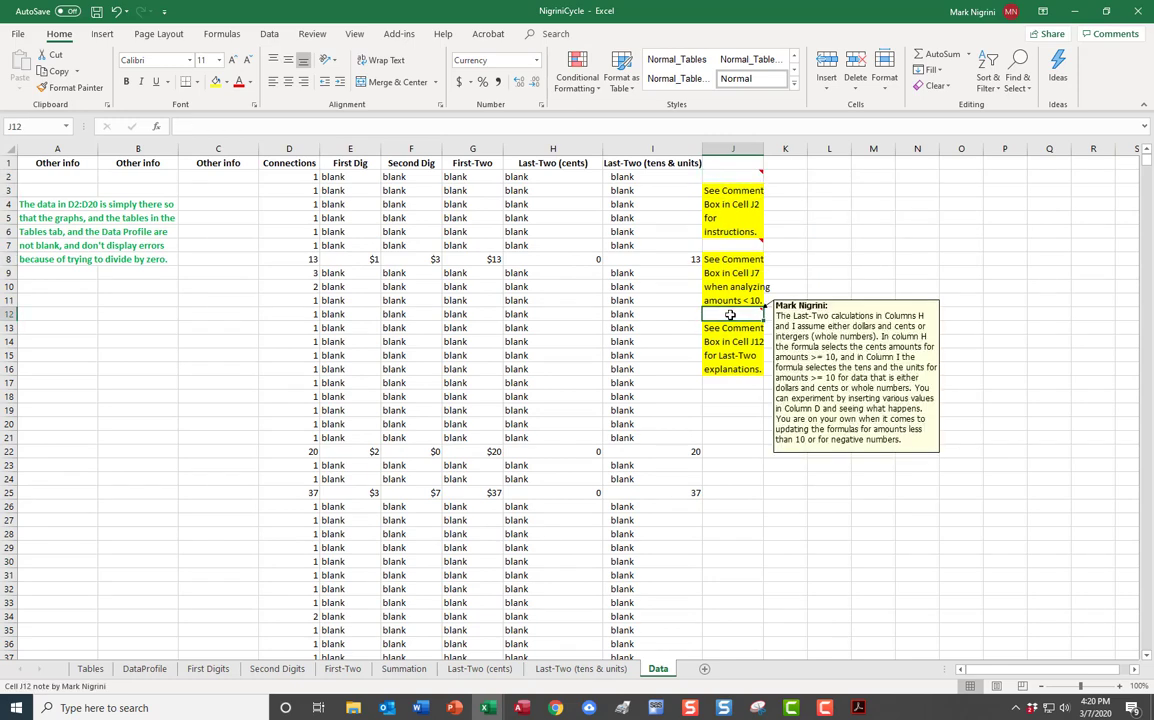
click(711, 244)
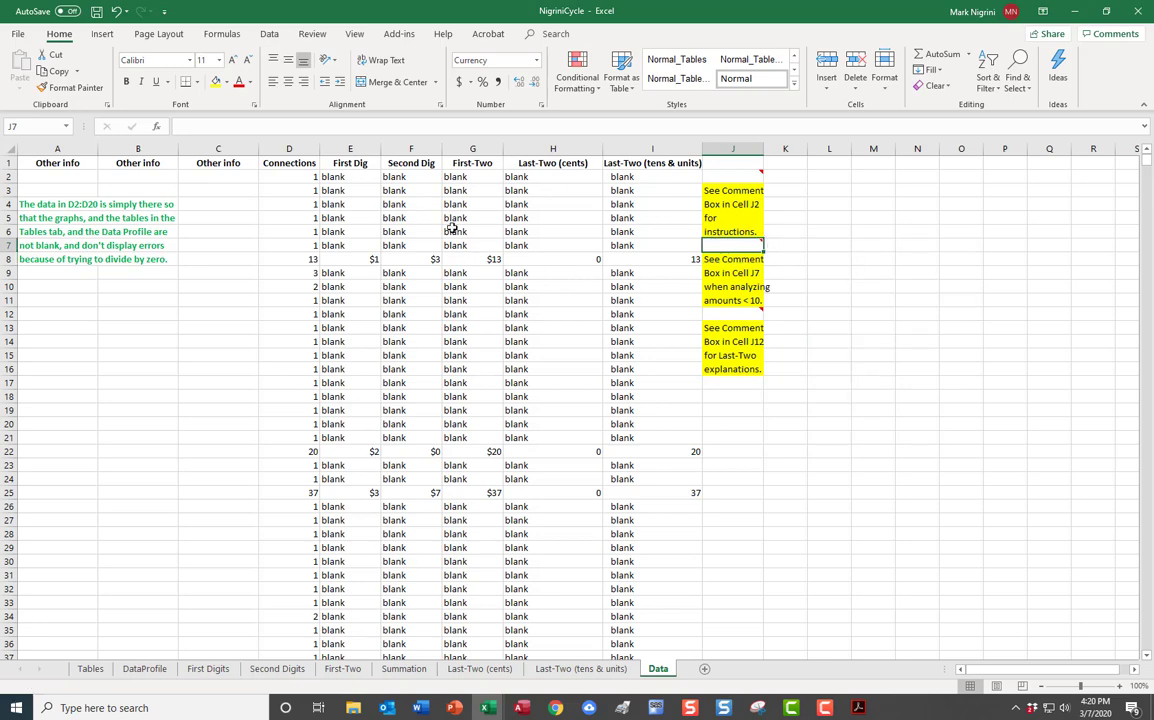
click(725, 175)
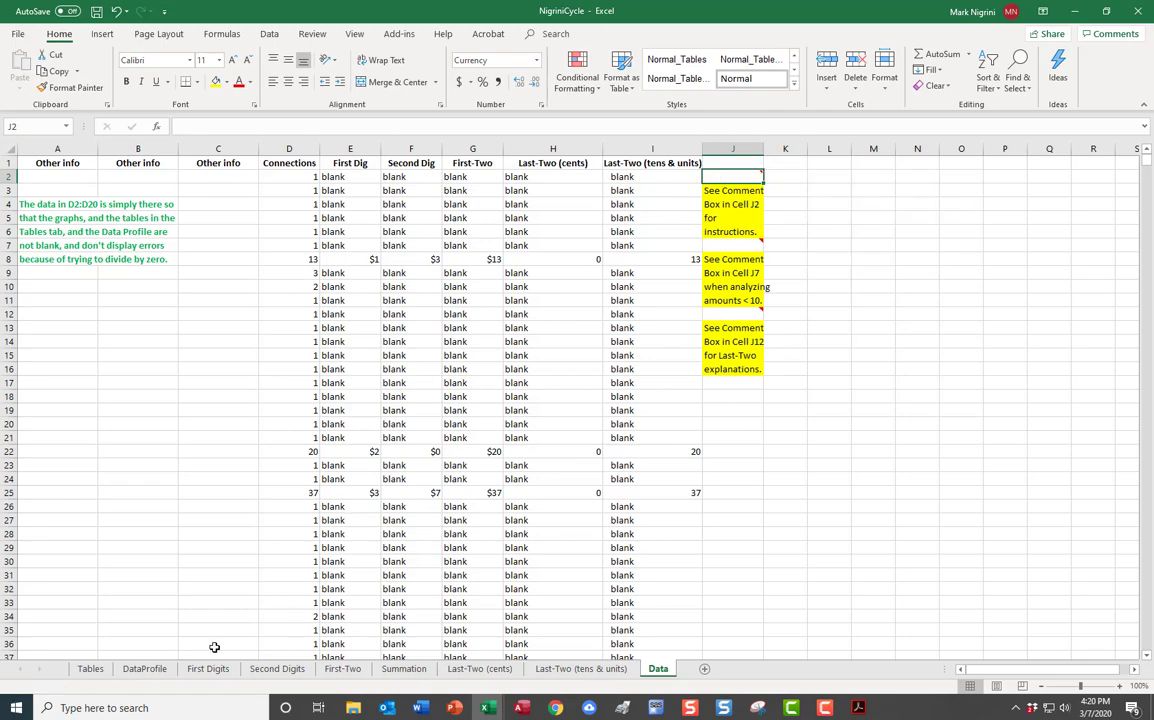
click(343, 669)
click(927, 340)
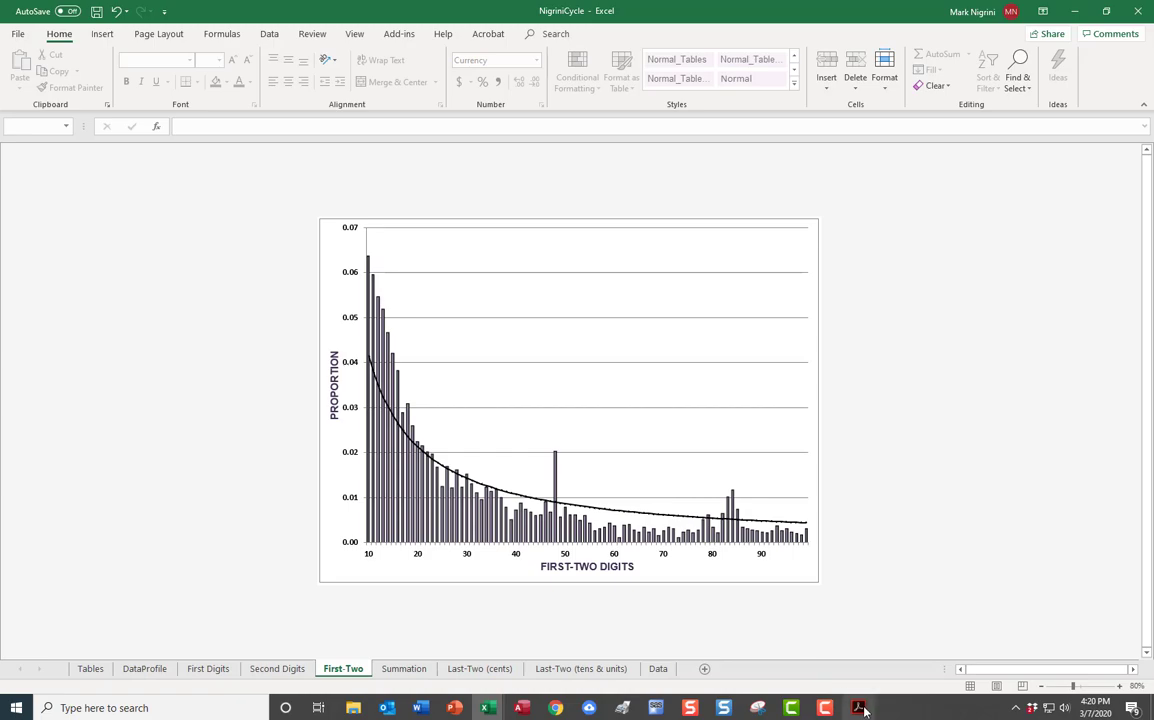
- Select the sentence on more small items than big ones on page 112 of the Forensic Analytics PDF, then bring up the NetworkTrafficData workbook
key(alt+Tab)
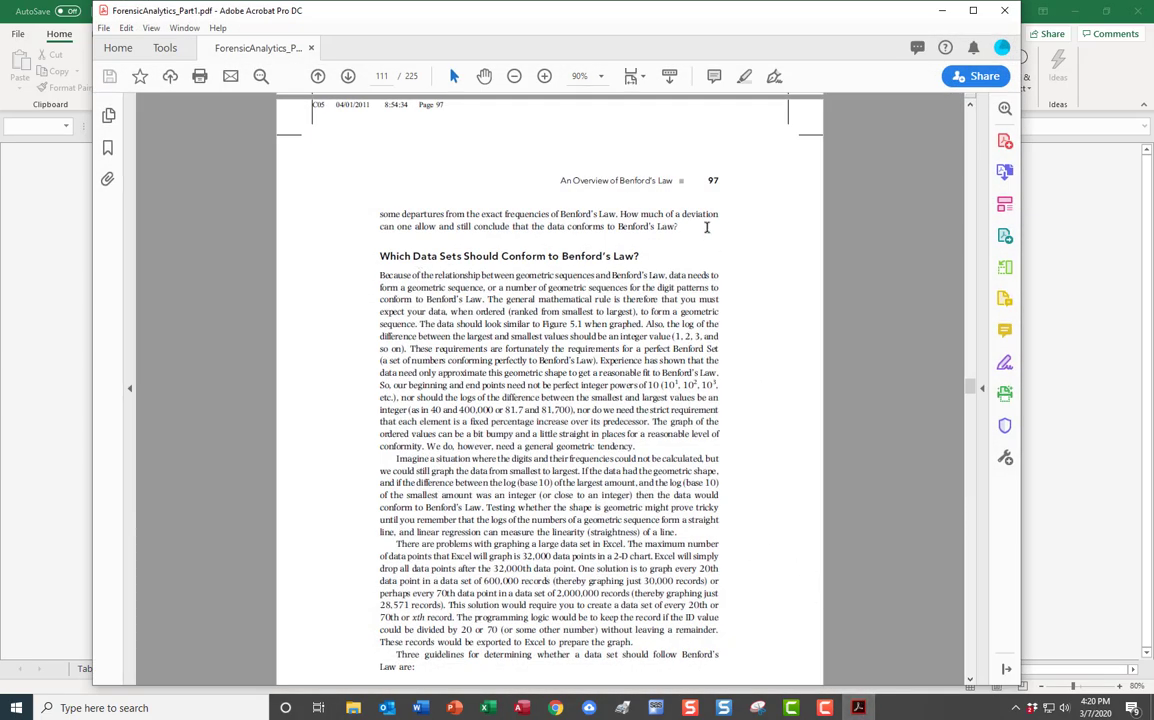
scroll(752, 383, down, 10)
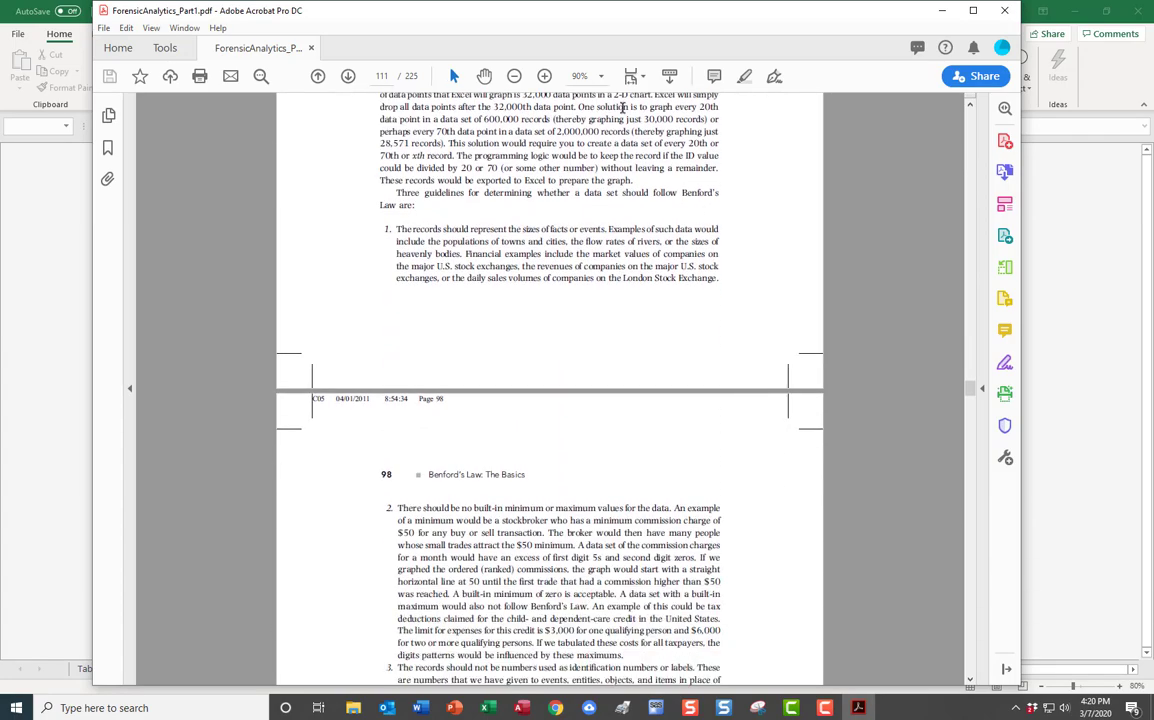
scroll(647, 235, up, 6)
scroll(604, 152, down, 18)
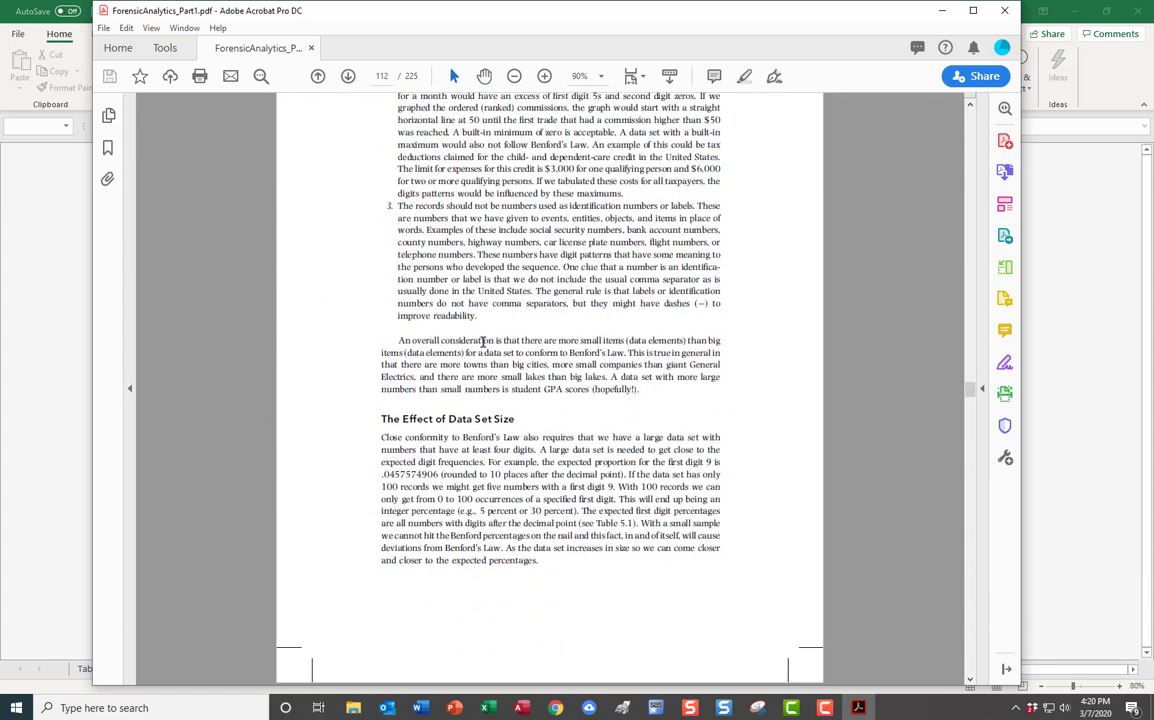
drag(403, 343, 686, 341)
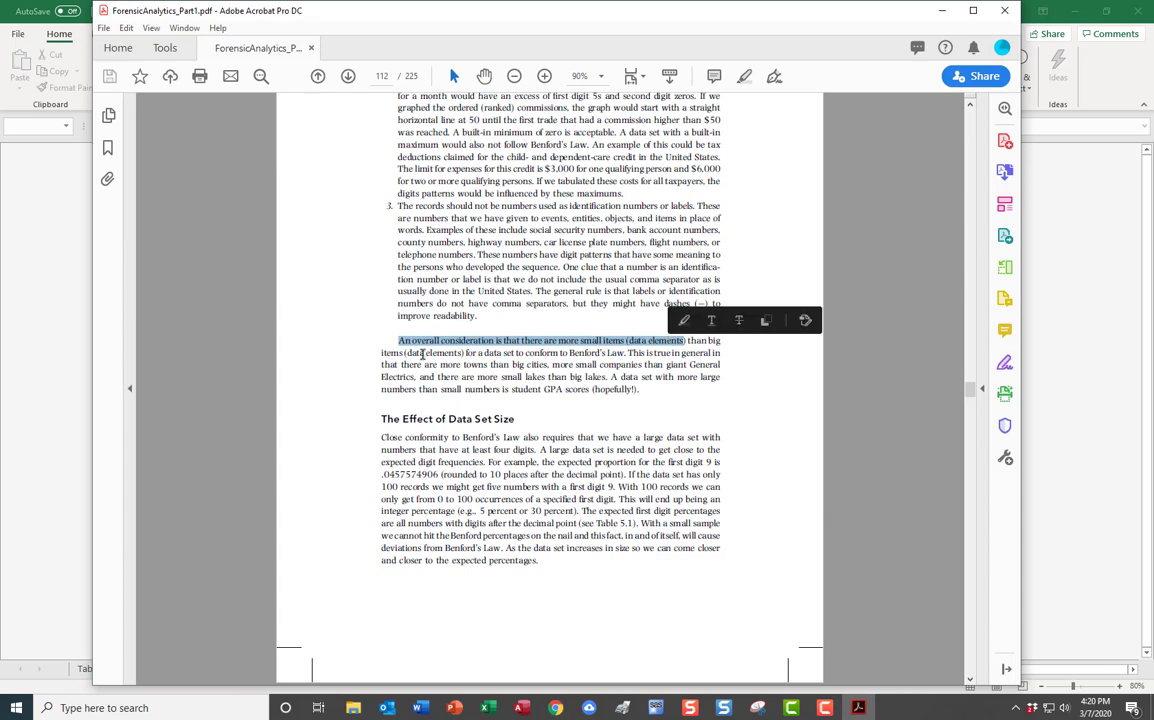
drag(382, 353, 622, 354)
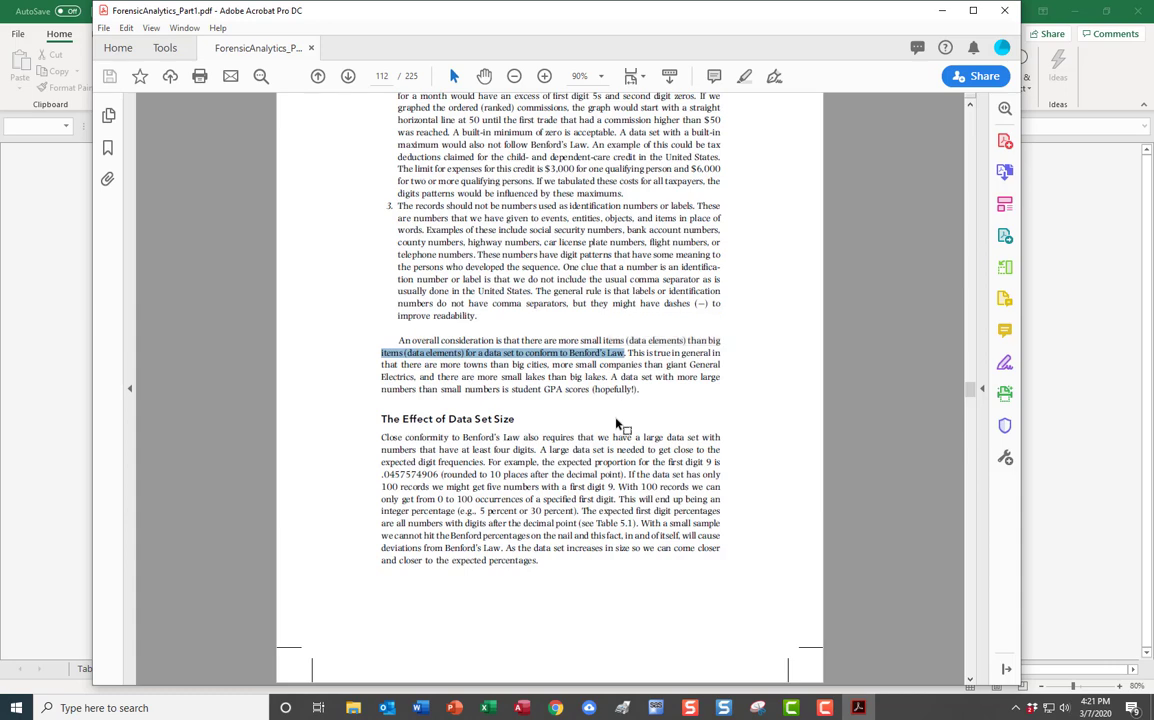
click(494, 709)
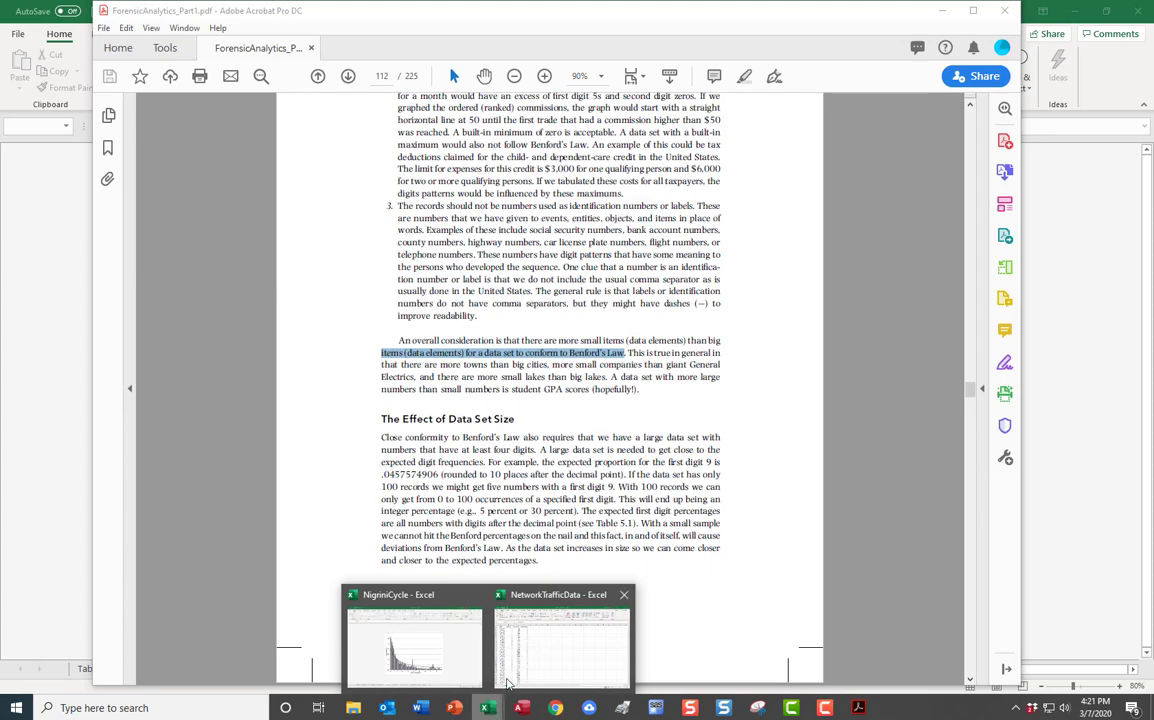
click(560, 640)
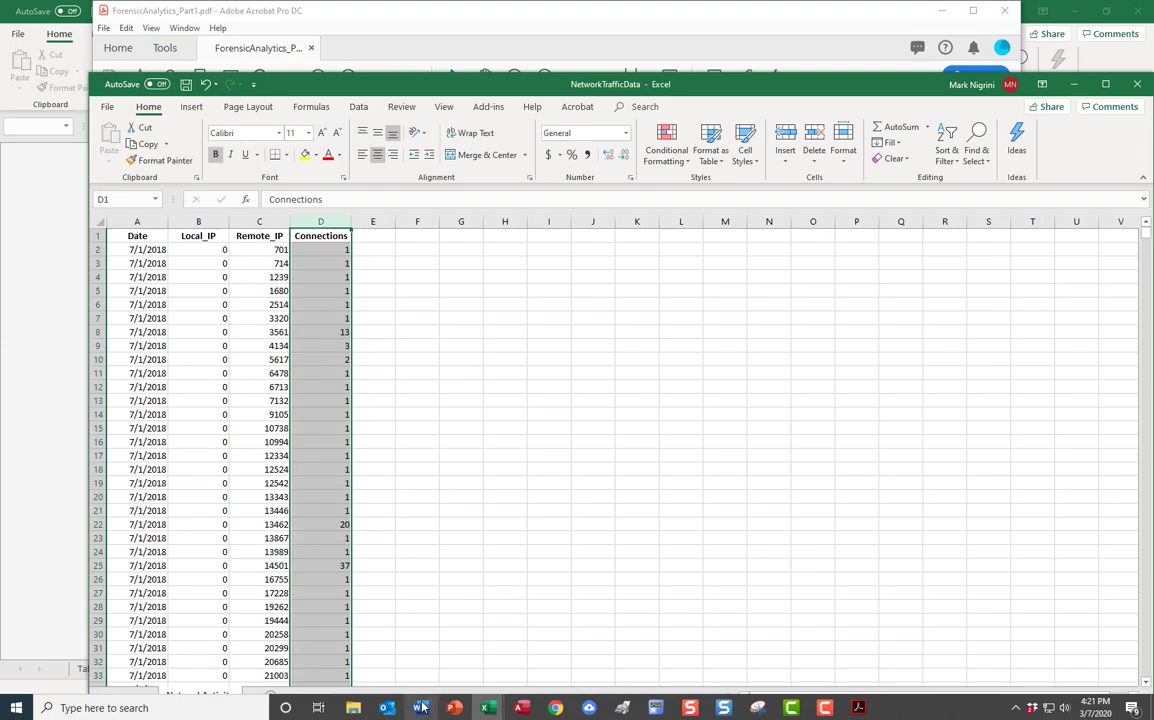
- Reread question 8 on expected Benford conformity in Word, then return to the Forensic Analytics PDF
mouse_move(421, 711)
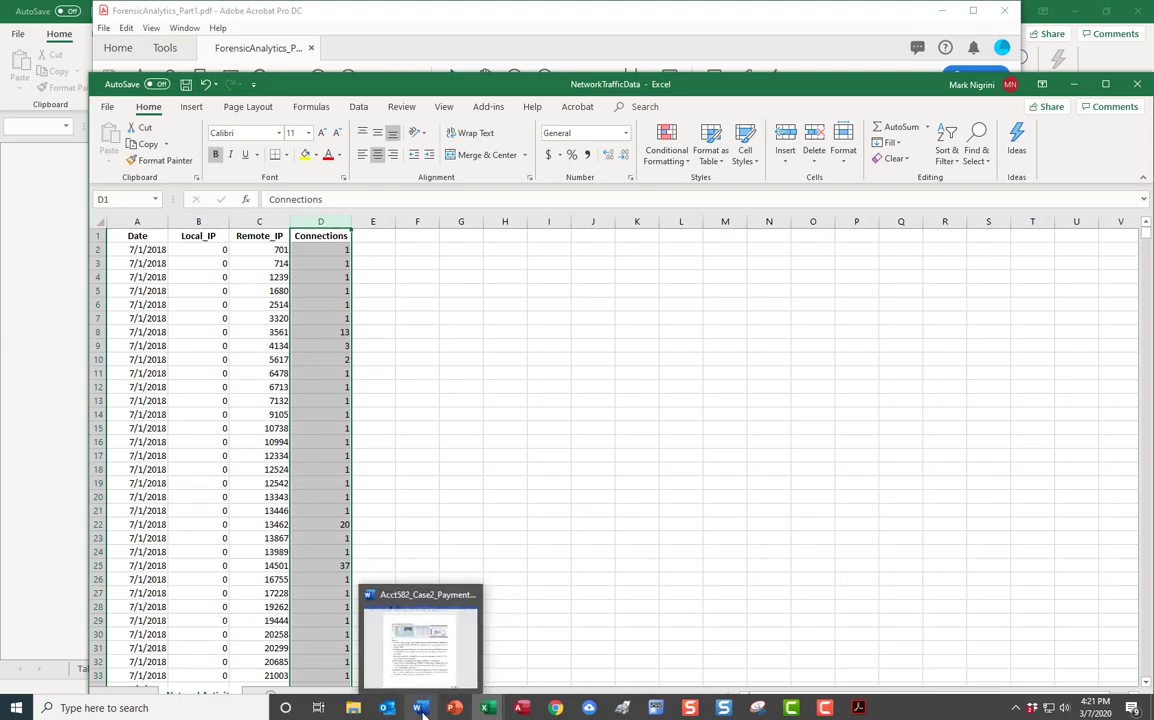
click(425, 655)
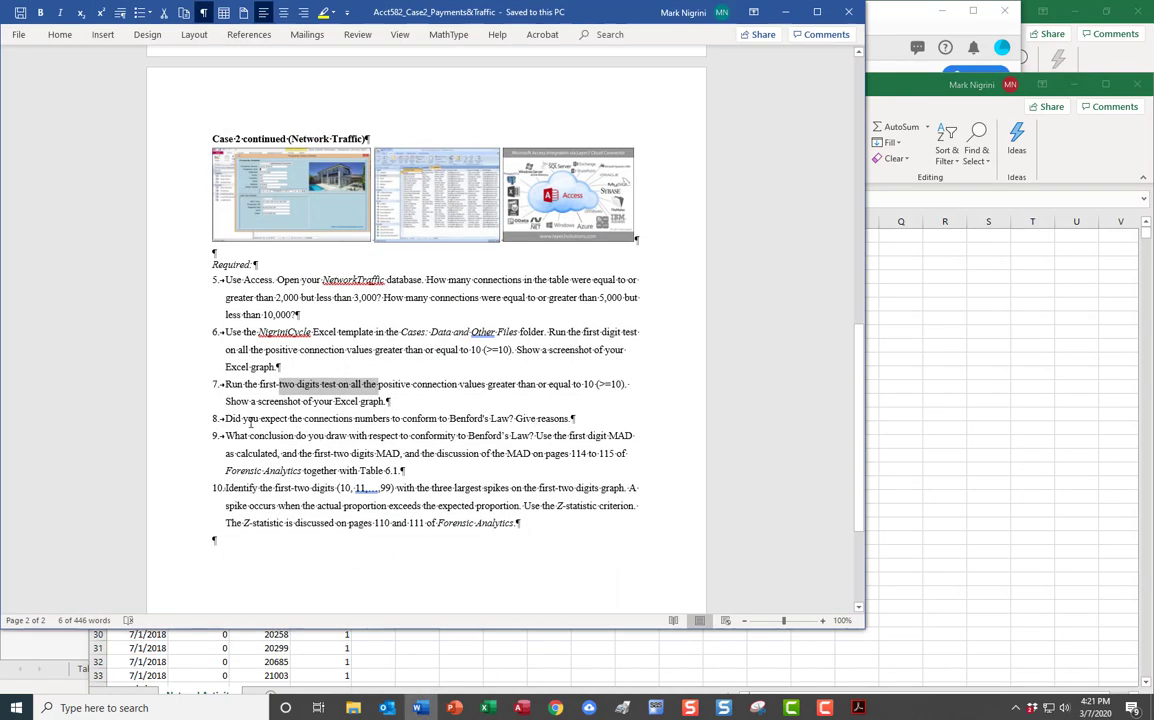
drag(226, 418, 530, 421)
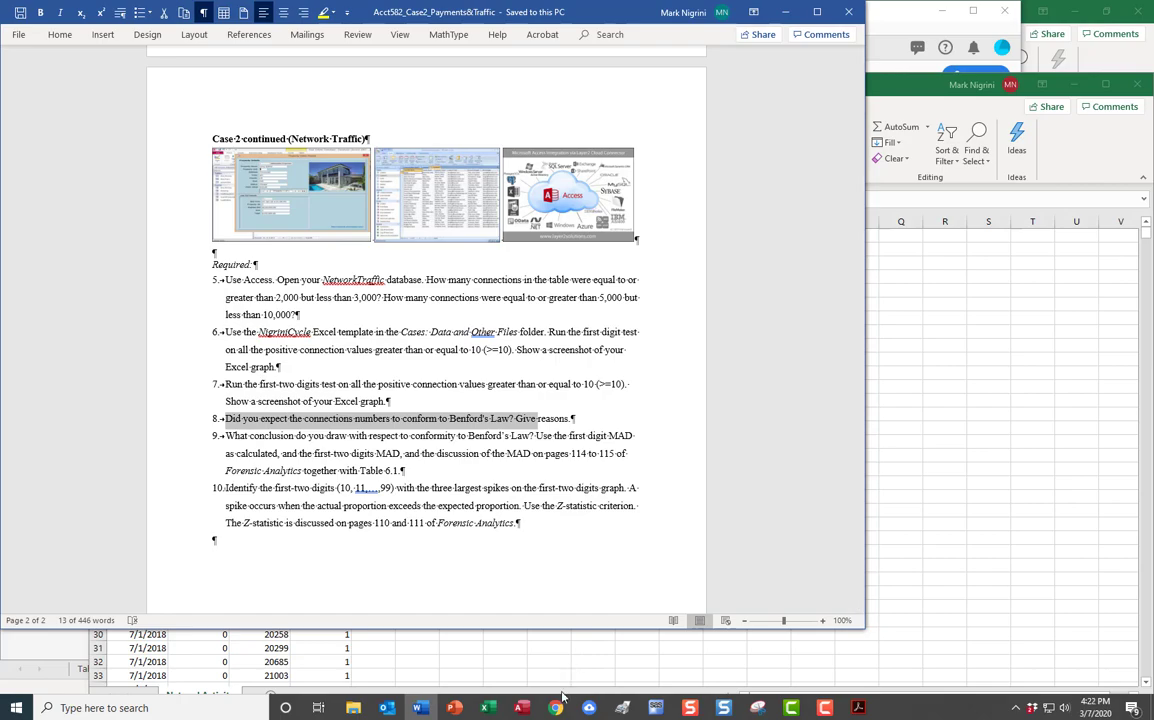
click(858, 708)
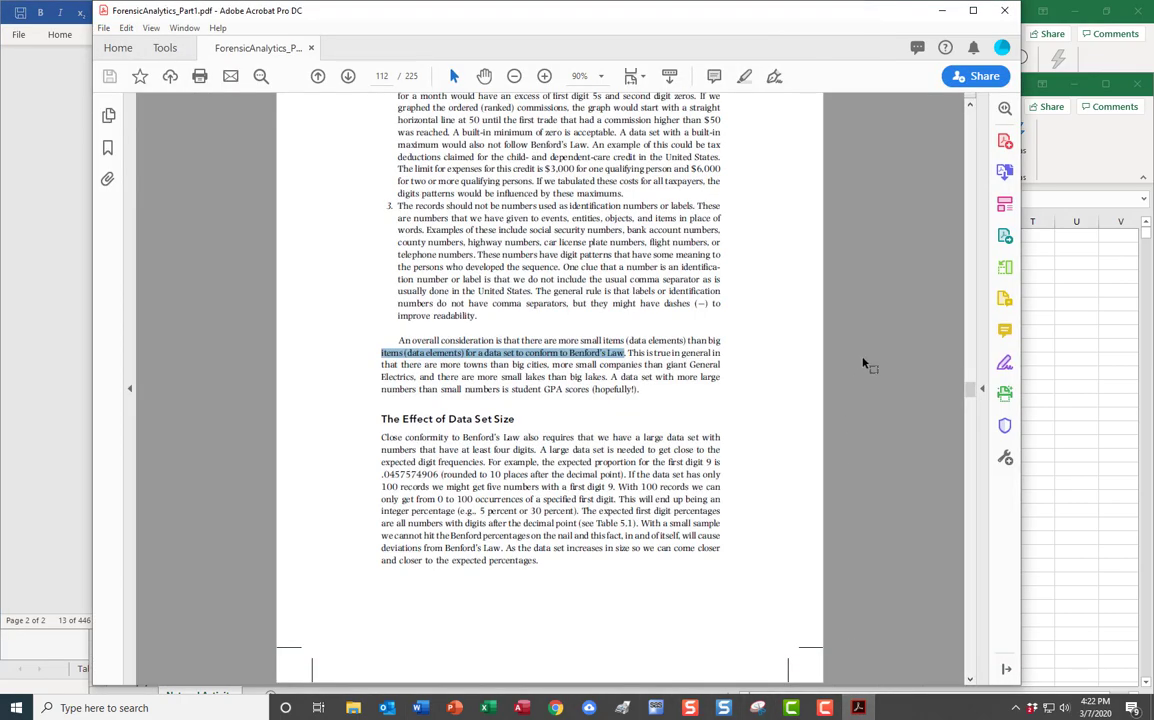
- Locate and select the Mean Absolute Deviation (MAD) Test heading in the Forensic Analytics PDF
scroll(967, 579, down, 20)
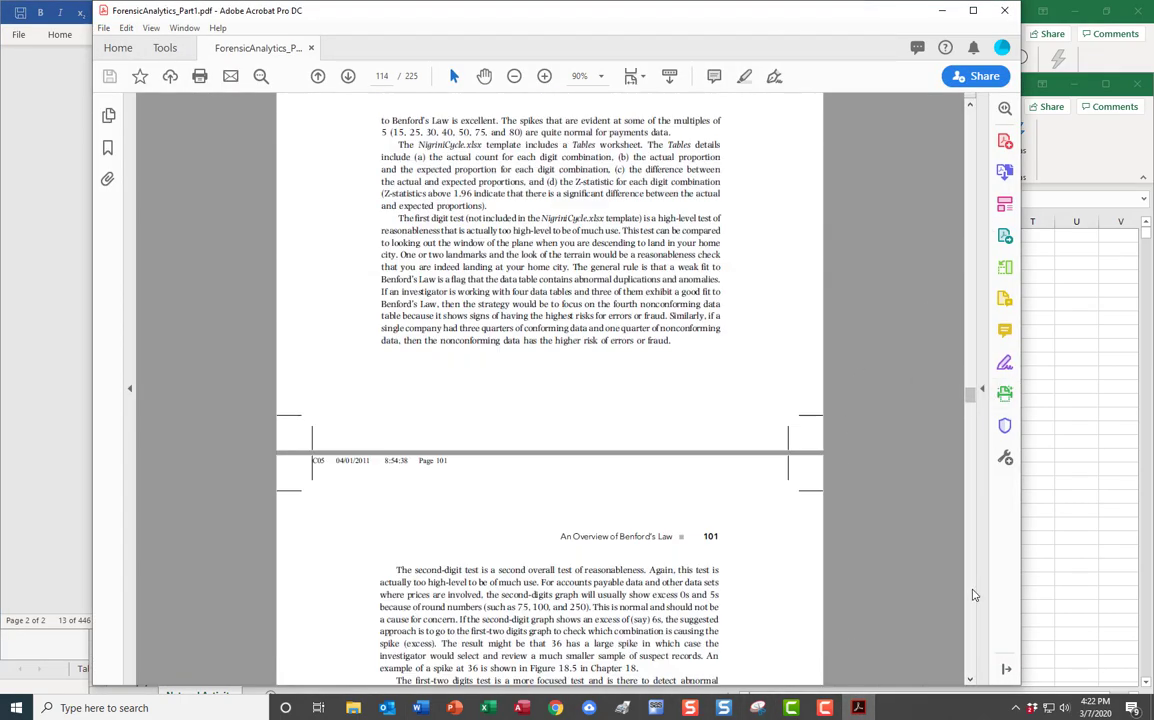
scroll(972, 595, down, 10)
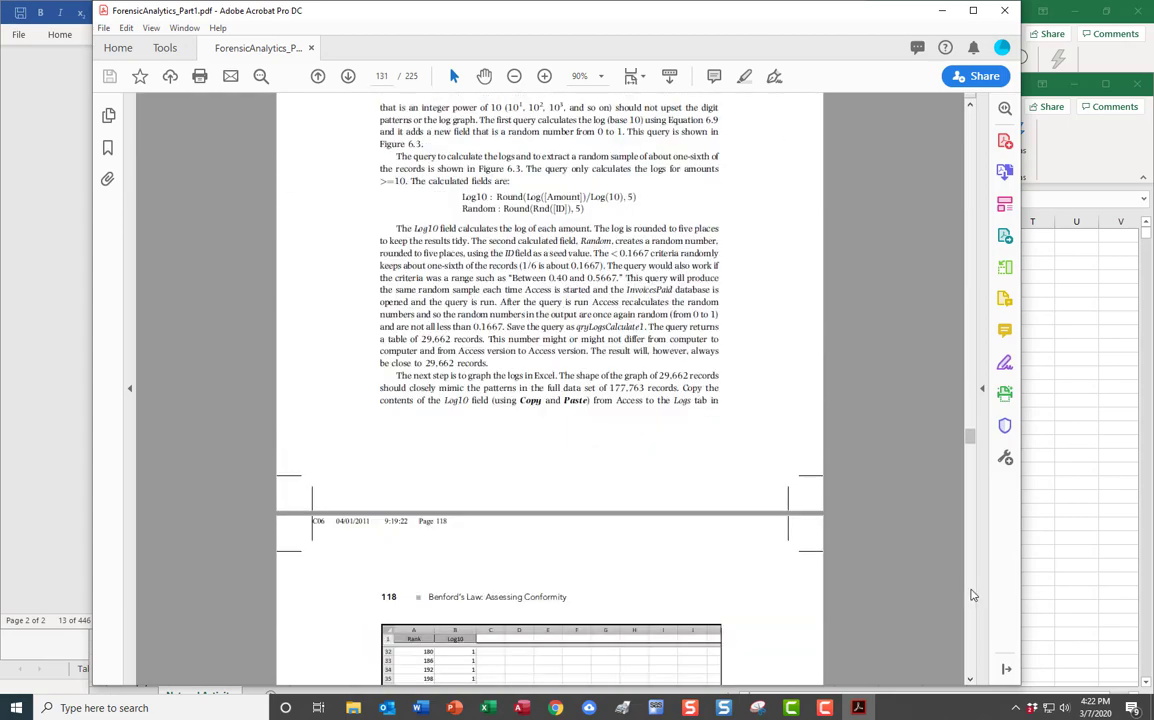
scroll(972, 138, up, 10)
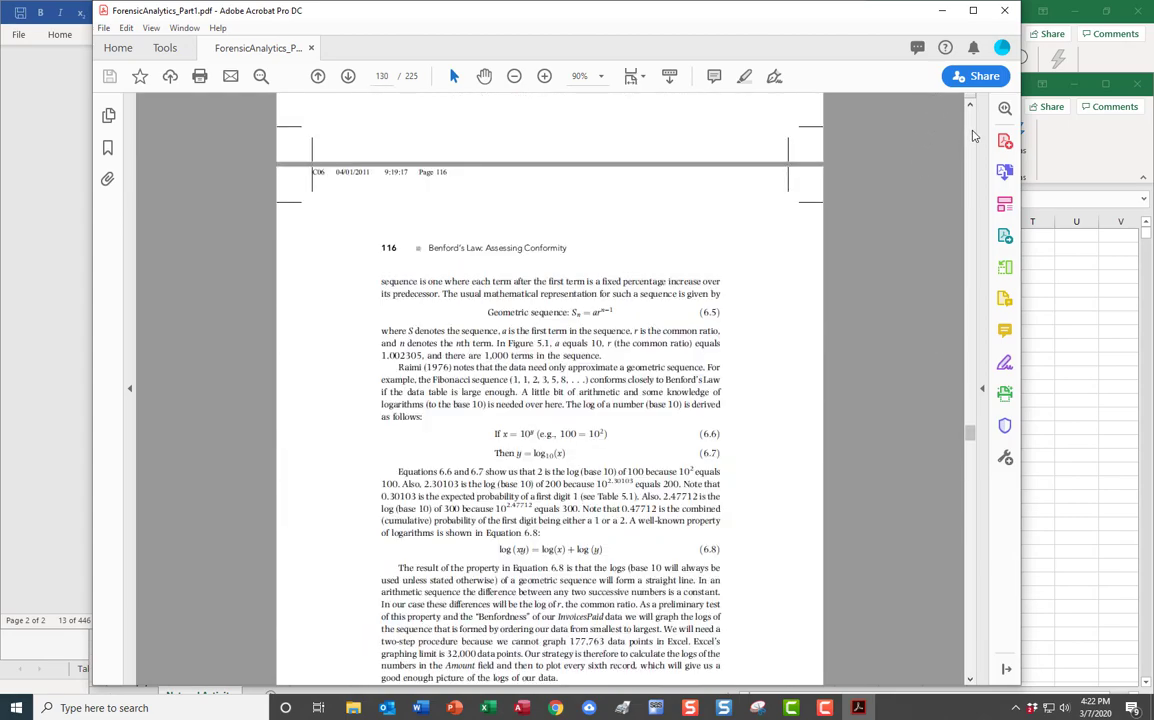
scroll(920, 175, down, 5)
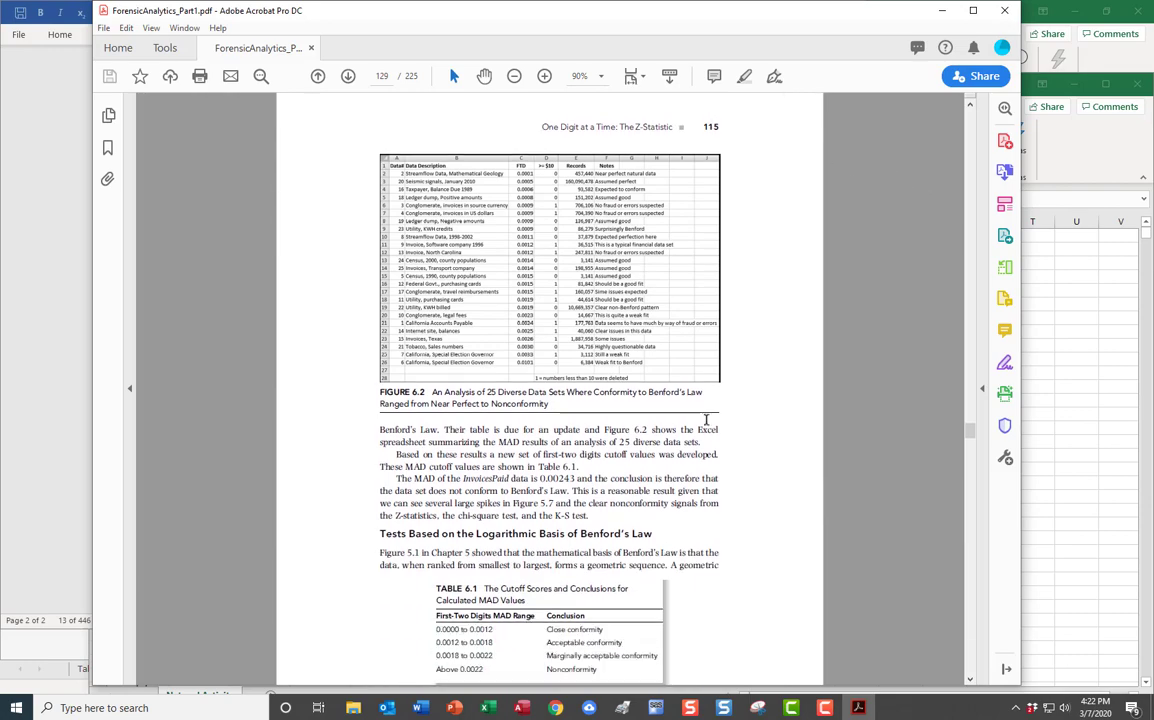
scroll(643, 456, up, 5)
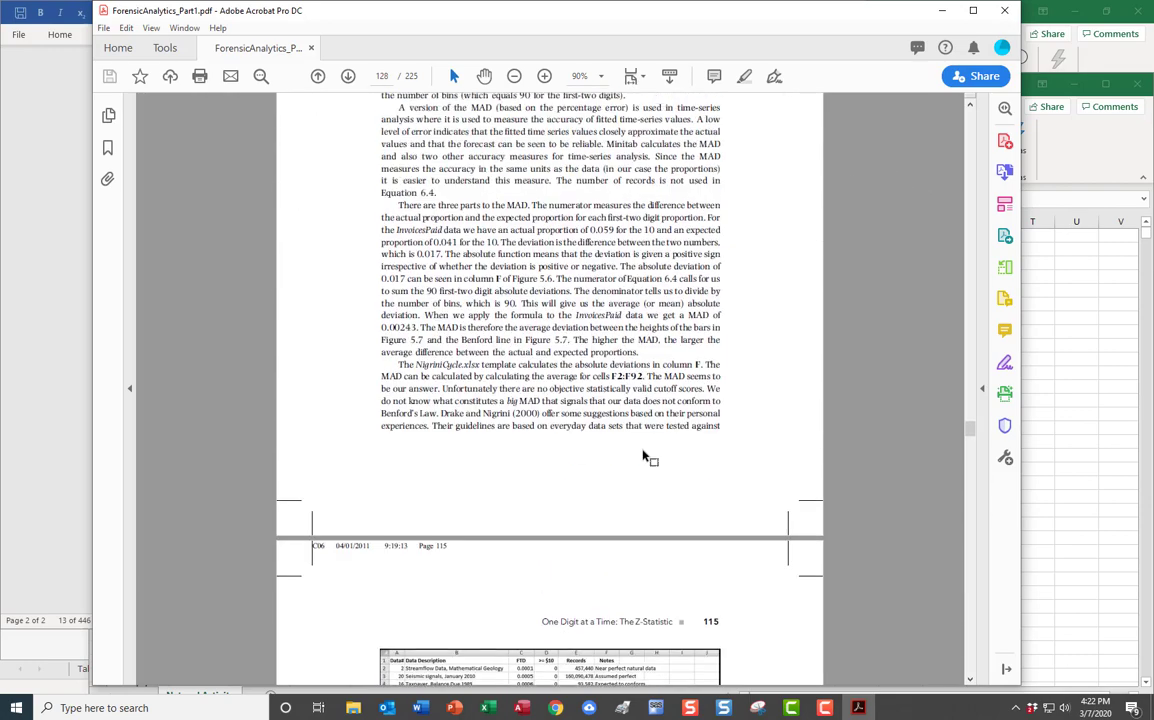
scroll(643, 456, up, 4)
drag(481, 353, 589, 353)
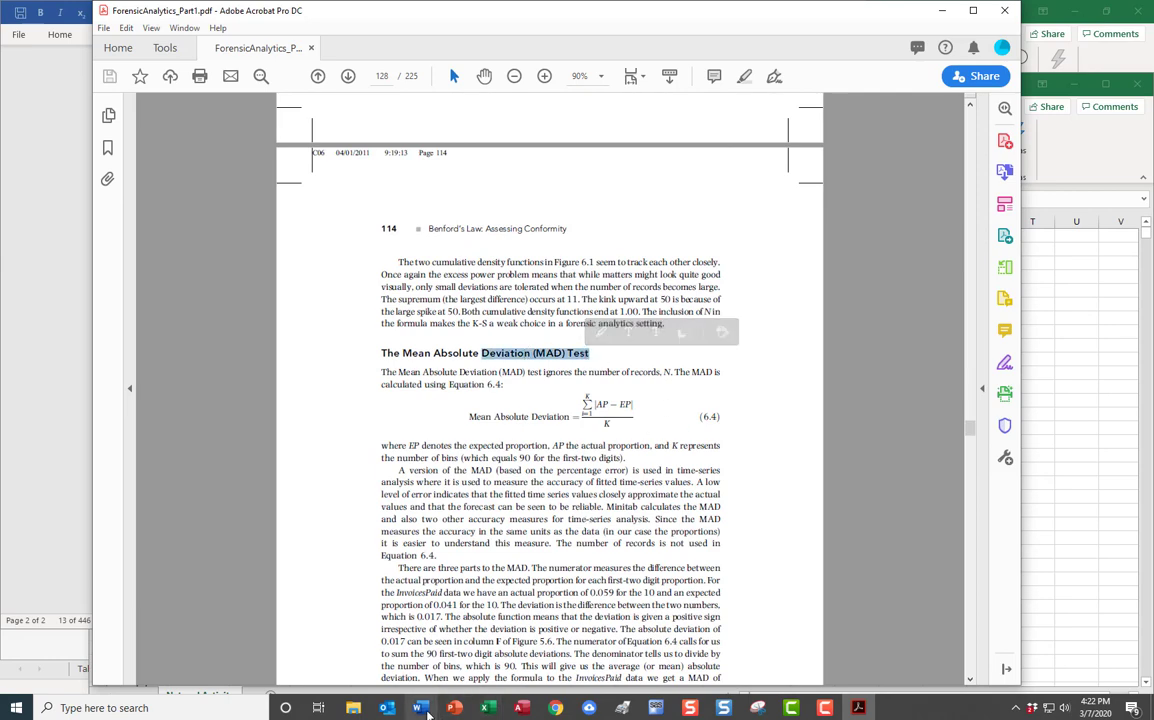
- Compare question 9's first-two digits MAD wording in Word with the PDF, scrolling on to Table 6.1
key(alt+Tab)
drag(372, 455, 420, 455)
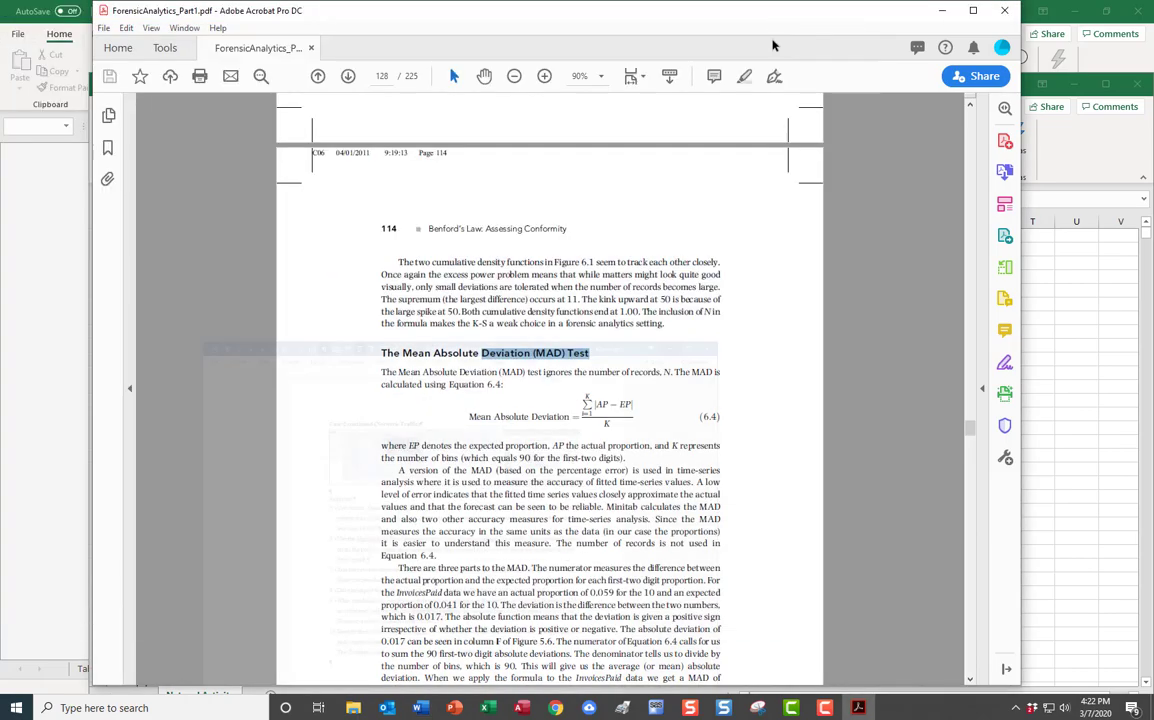
key(alt+Tab)
scroll(596, 440, down, 3)
scroll(596, 440, down, 10)
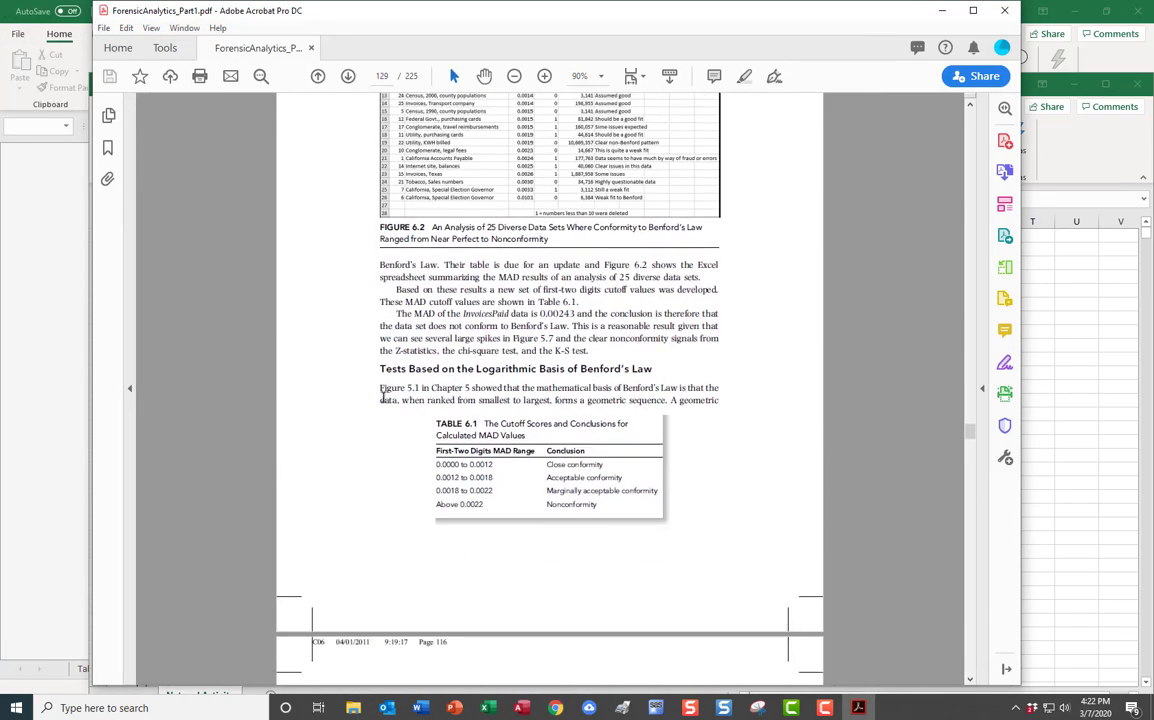
- Minimize Word to reveal Table 6.1's MAD cutoffs, then switch to the NigriniCycle workbook
click(421, 708)
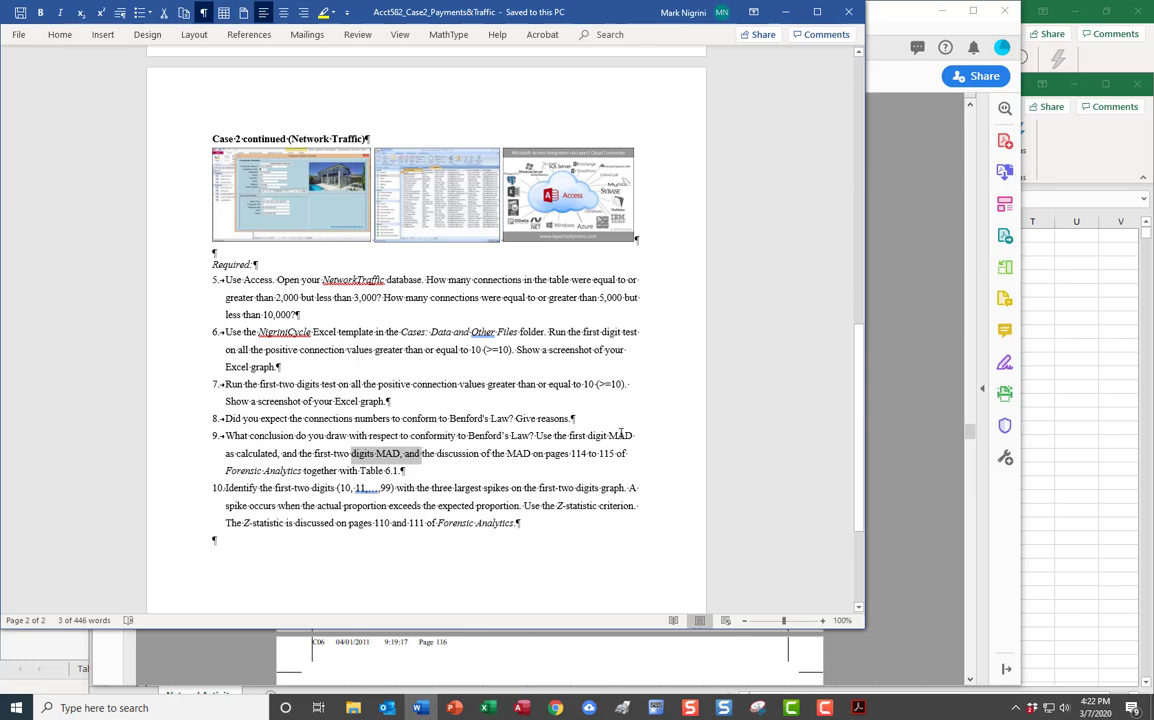
click(787, 12)
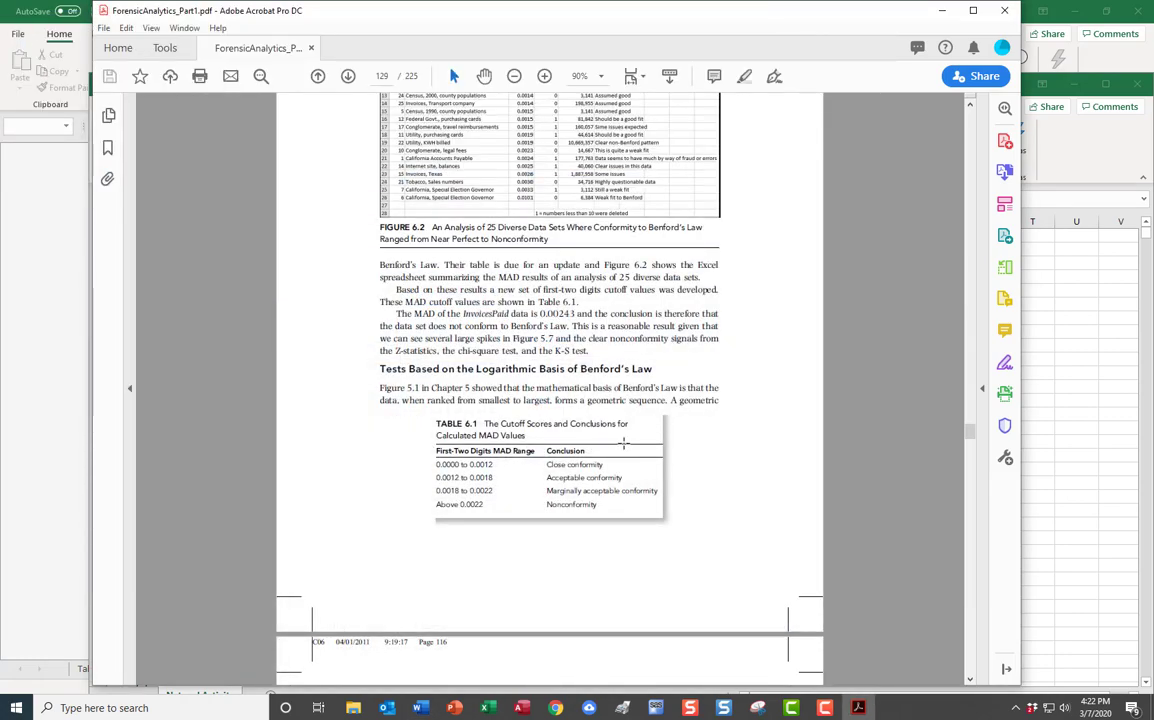
click(488, 710)
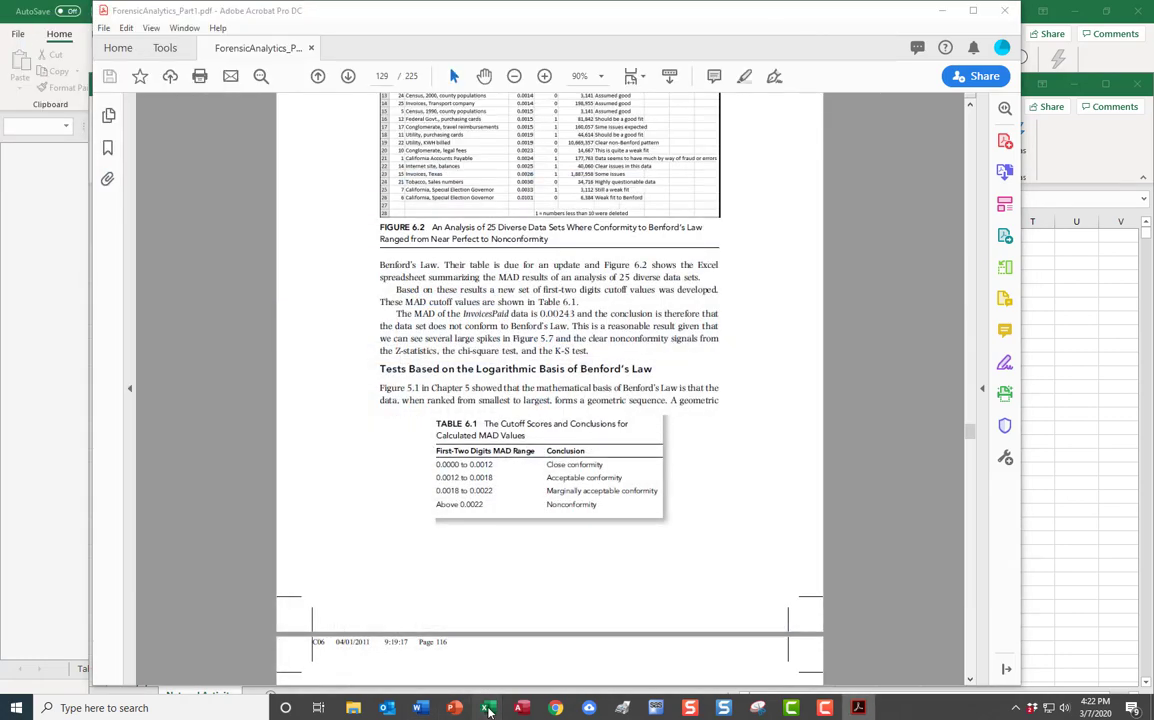
click(392, 592)
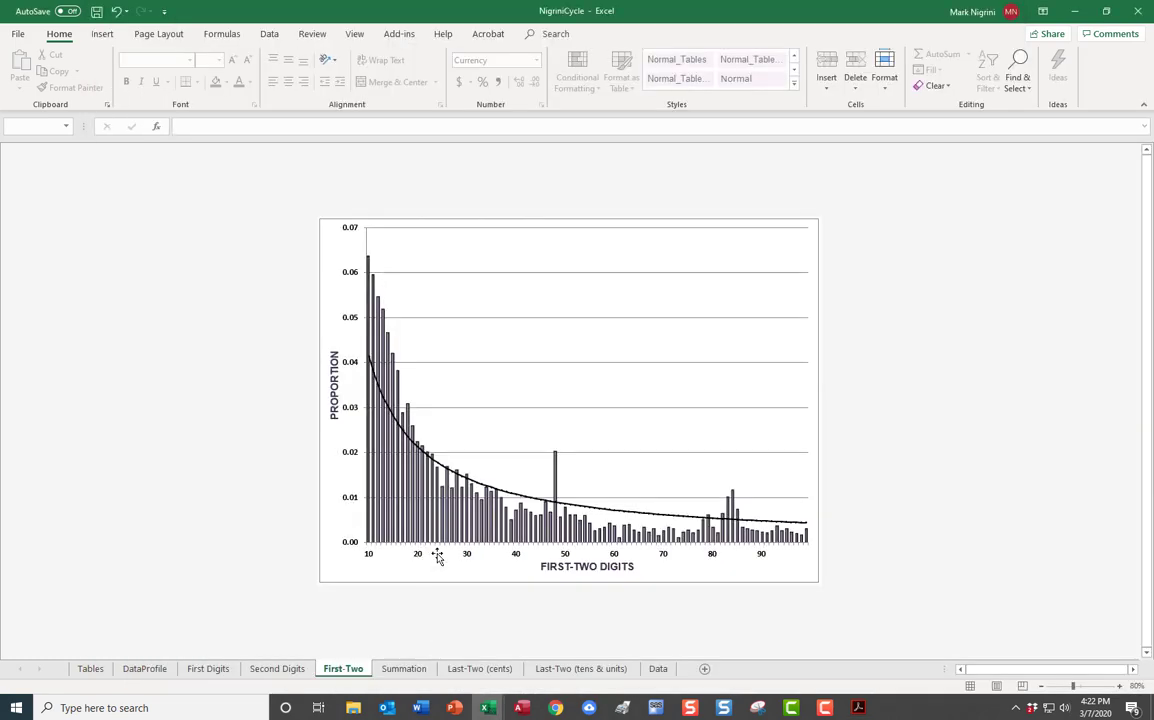
- Read the first-two digits MAD of 0.00390 in Tables!N93 and compare it with the book's cutoffs
click(90, 669)
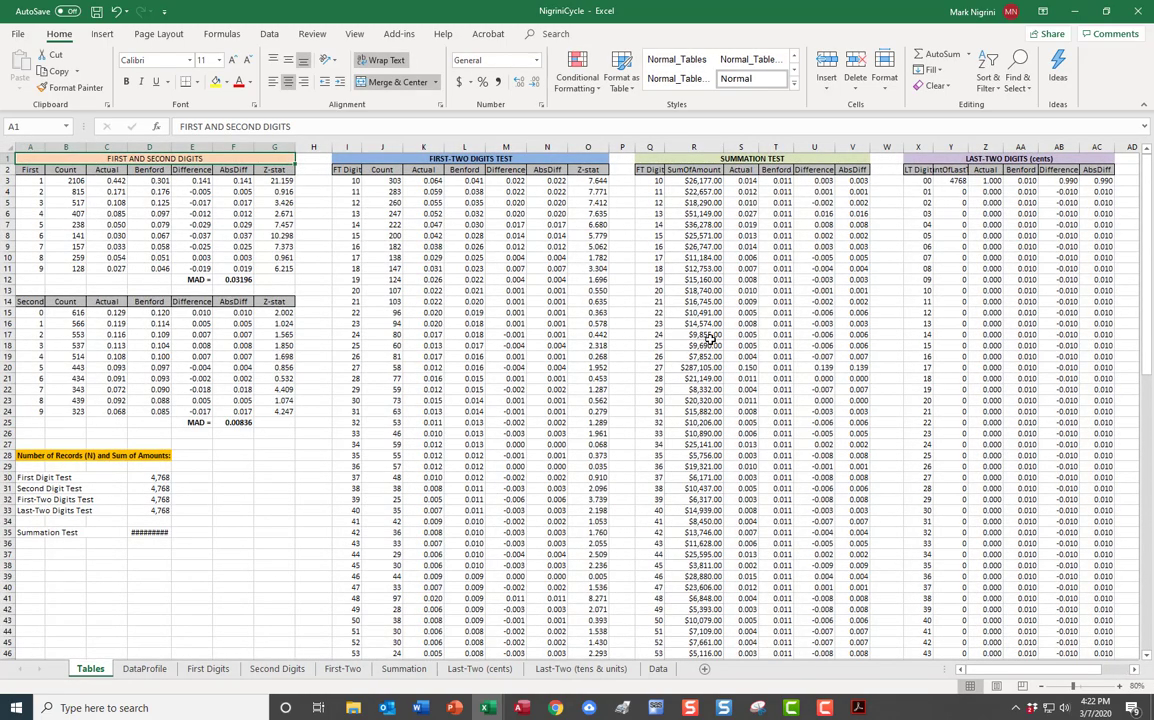
click(479, 160)
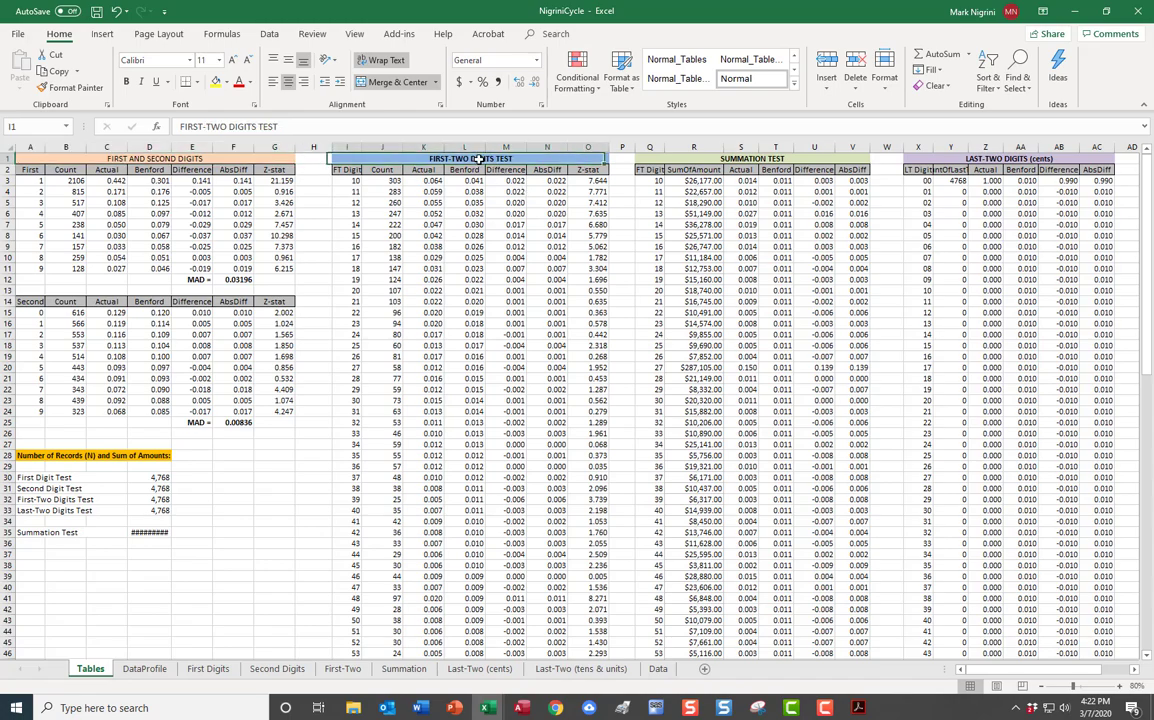
scroll(558, 428, down, 3)
scroll(558, 428, down, 17)
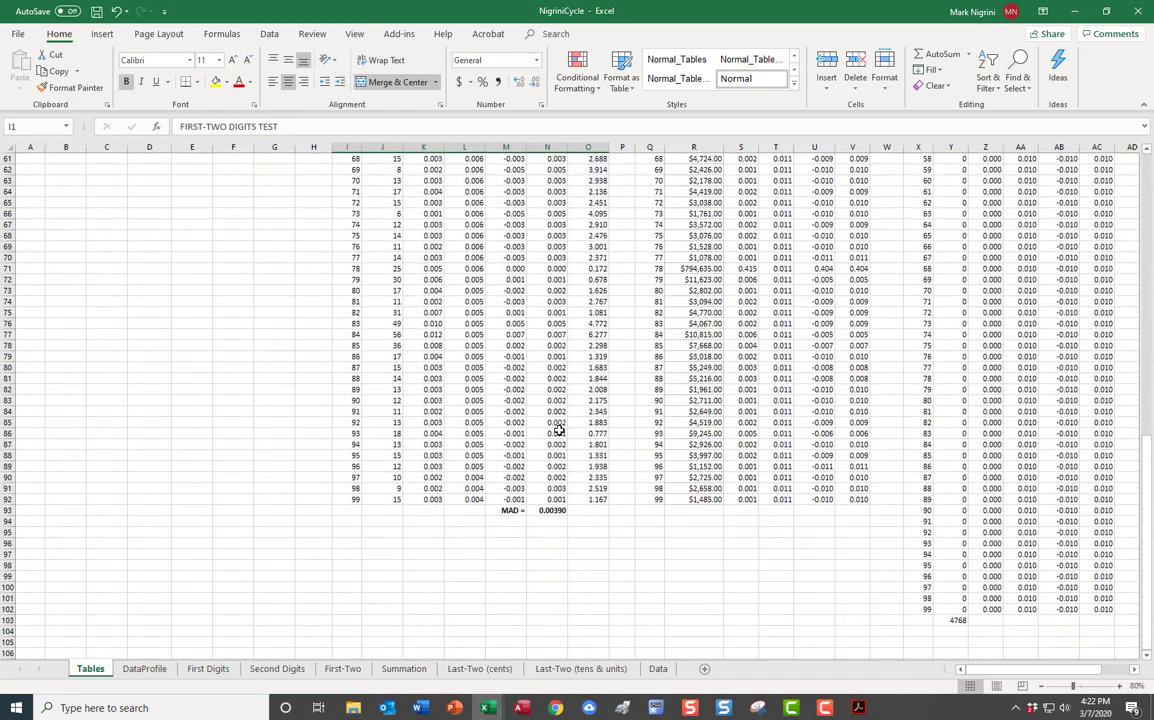
click(551, 511)
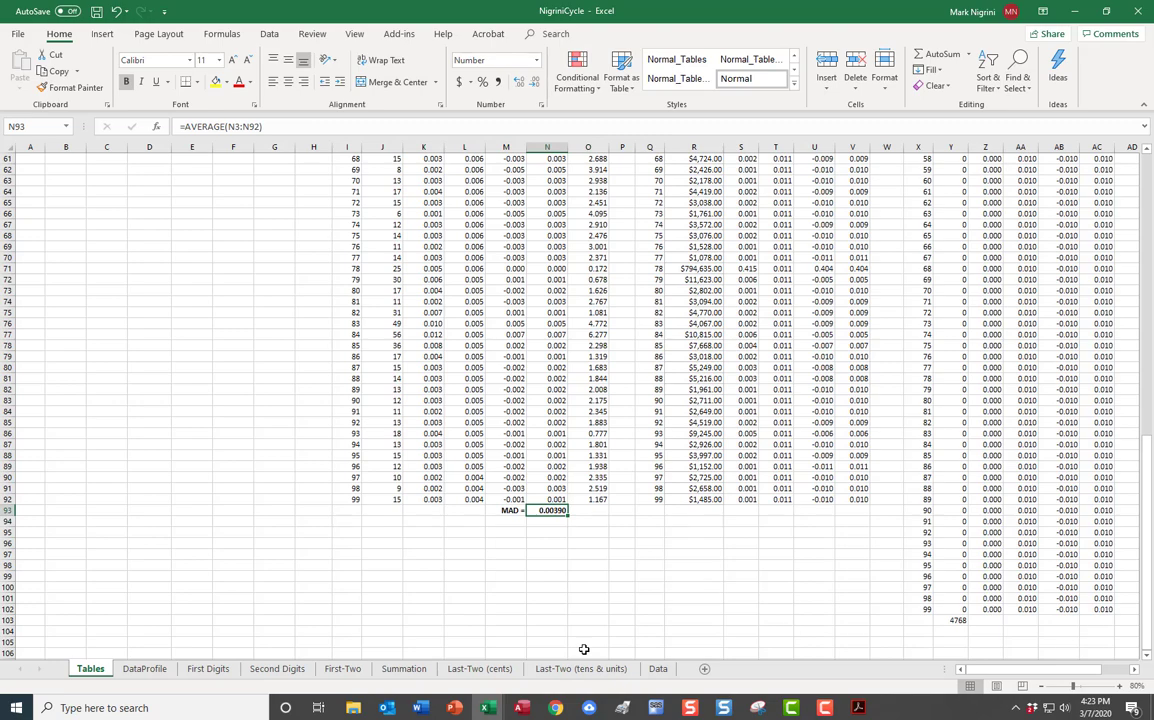
click(858, 708)
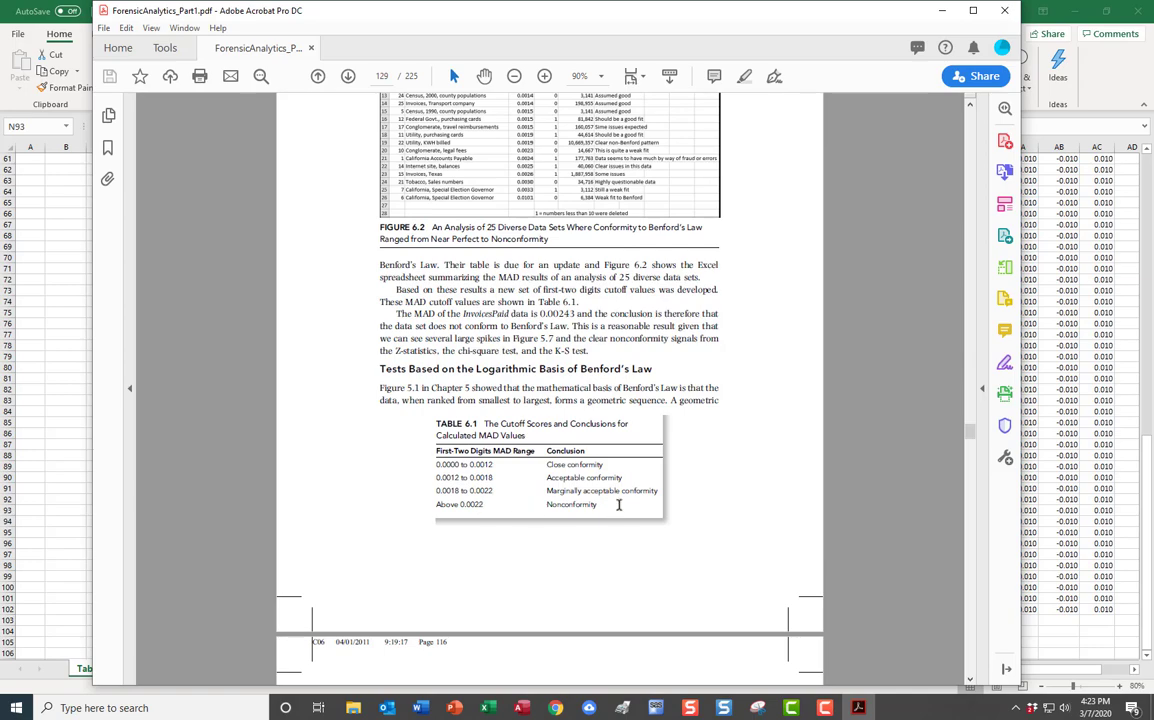
- Read the first-digit MAD of 0.03196 in F12 and check it against Table 6.1
mouse_move(487, 707)
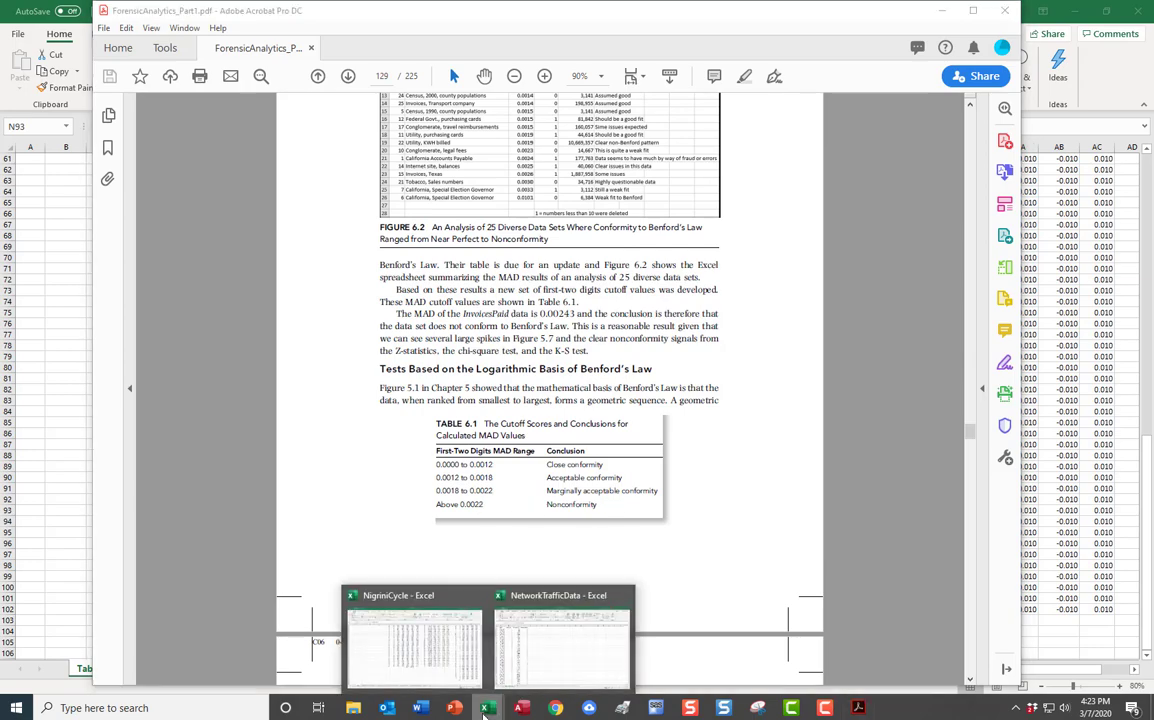
click(430, 640)
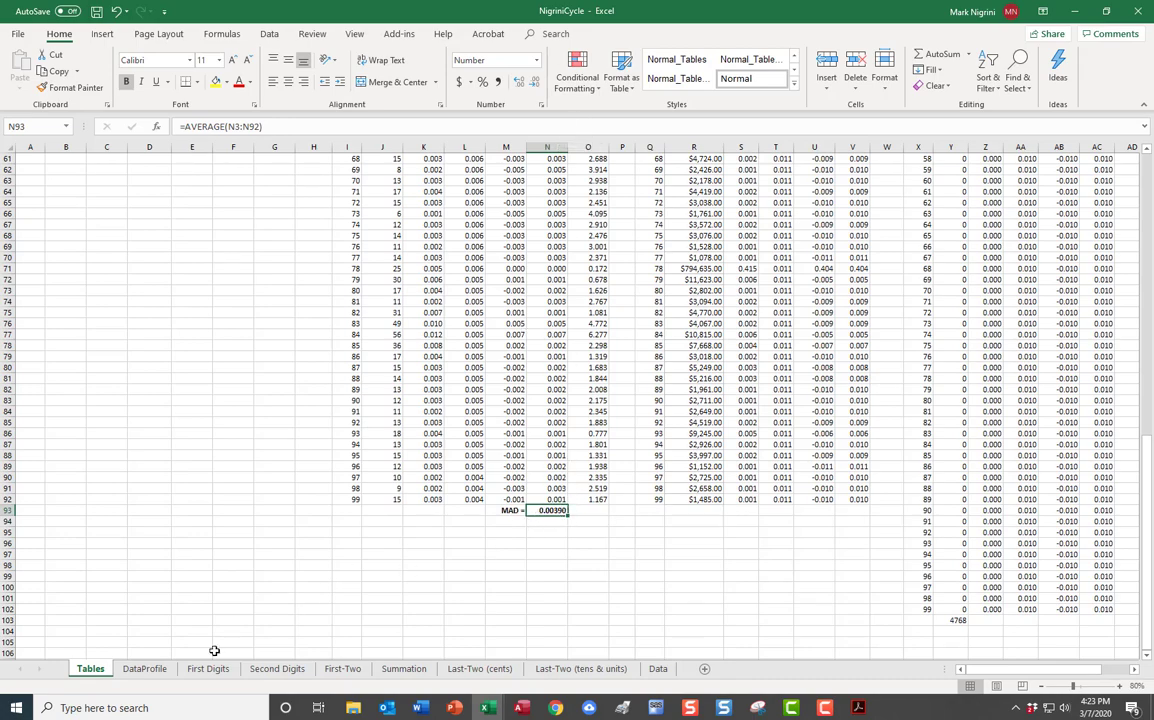
click(828, 680)
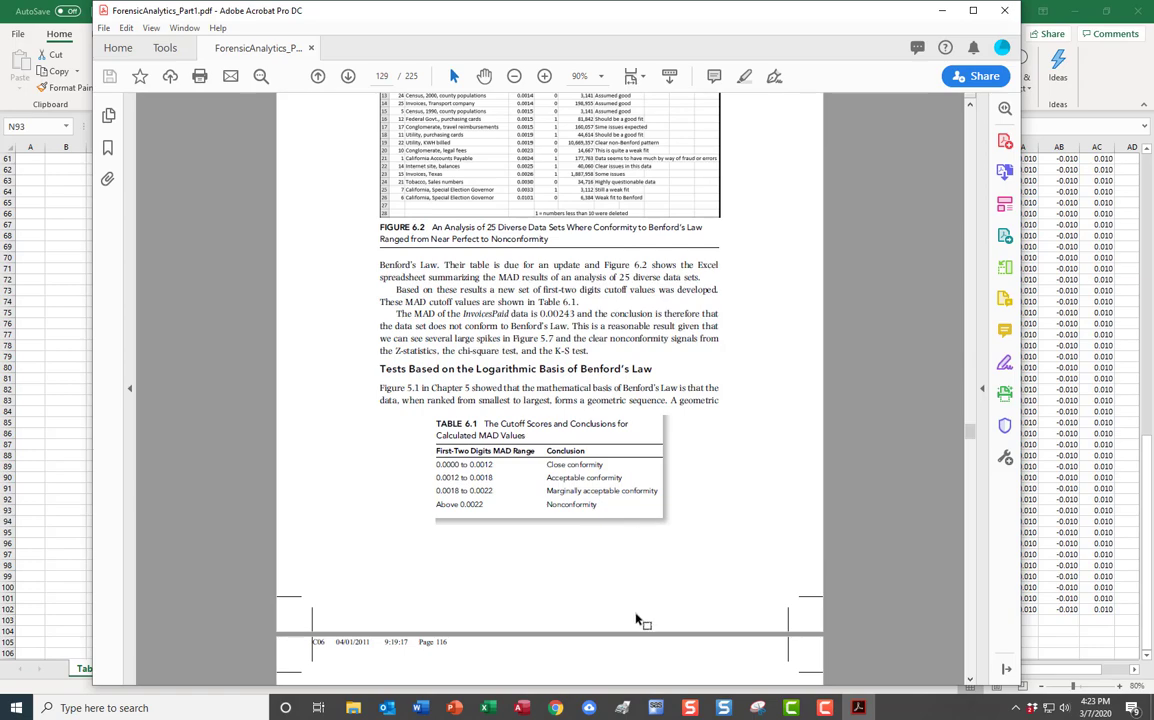
scroll(630, 595, down, 3)
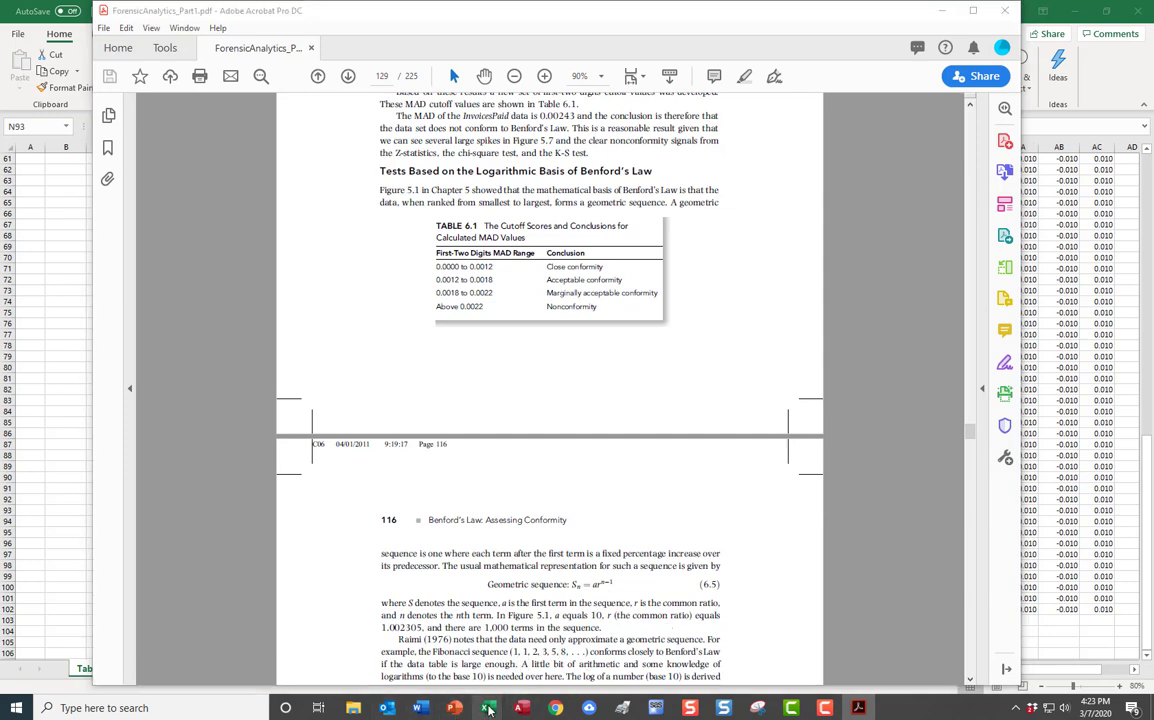
mouse_move(488, 709)
click(441, 637)
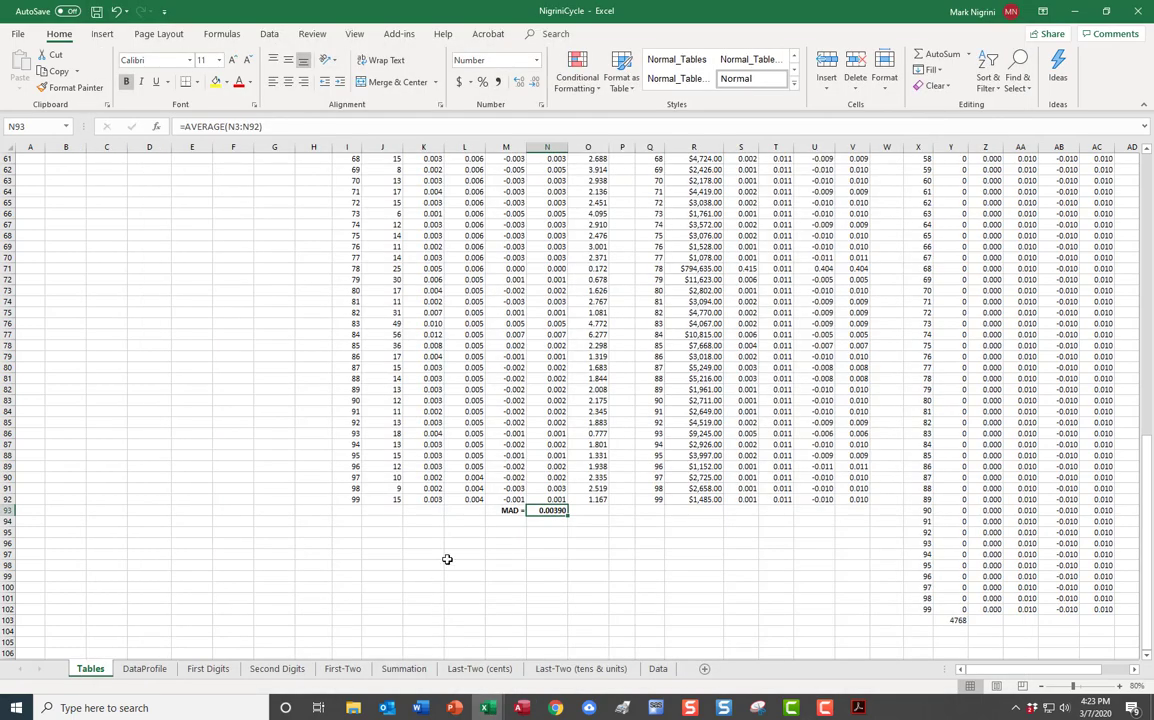
scroll(136, 641, up, 20)
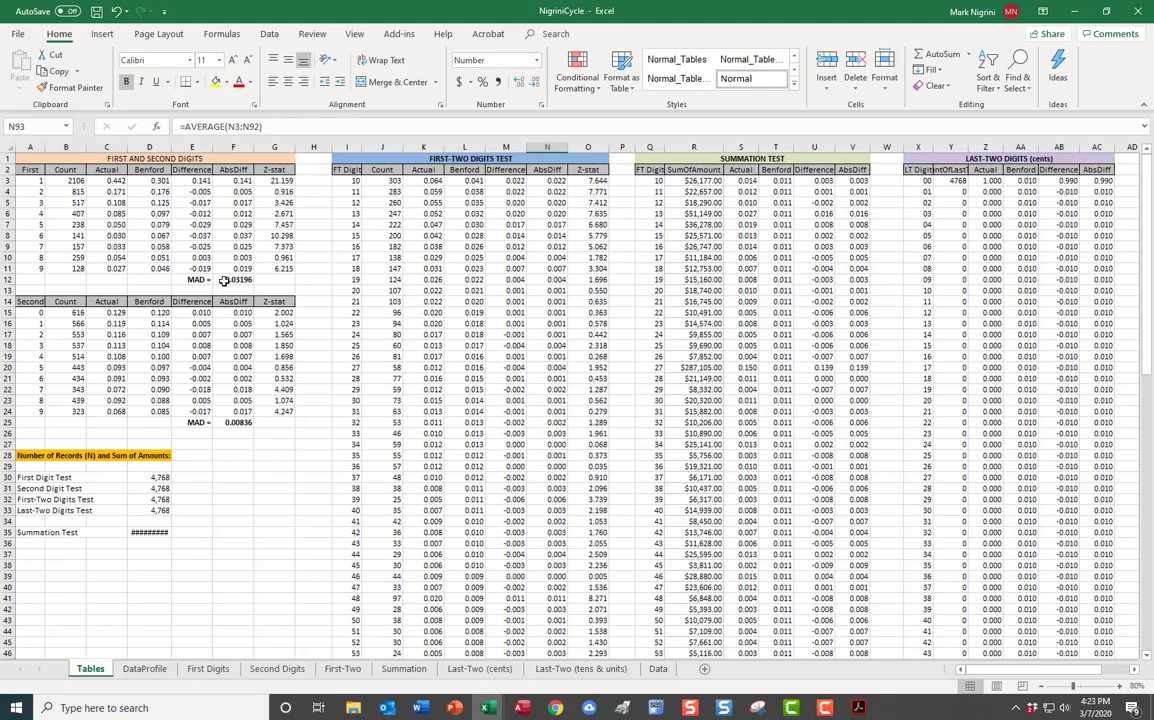
click(233, 279)
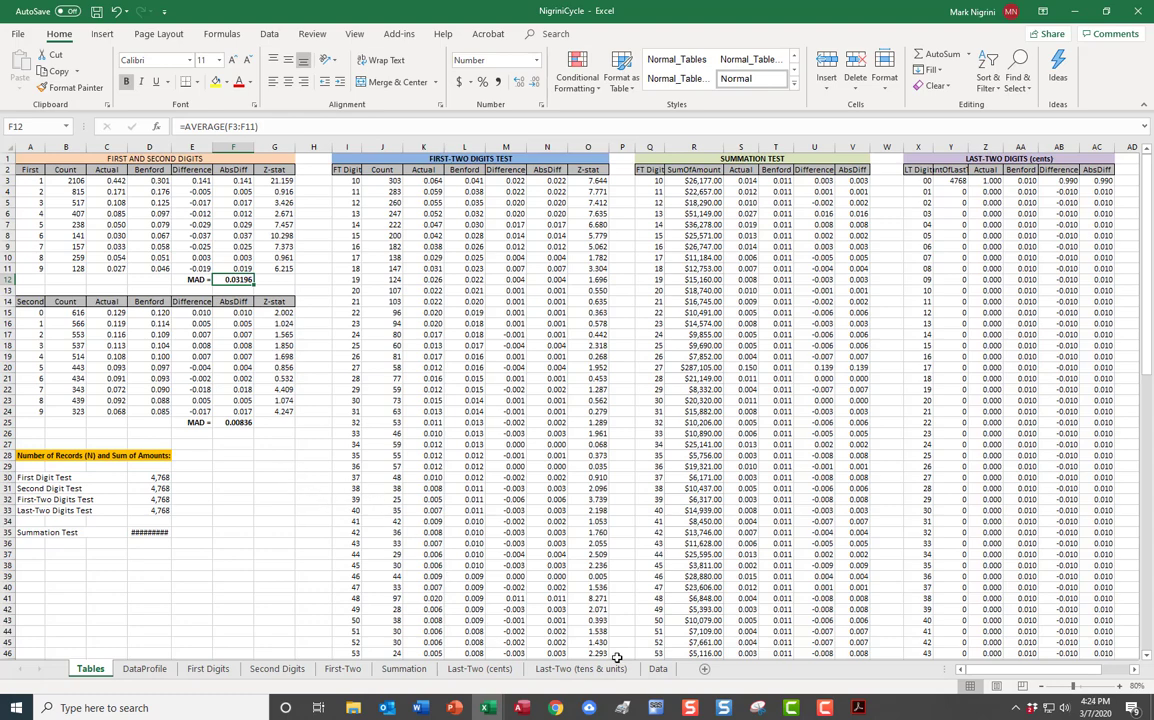
click(859, 708)
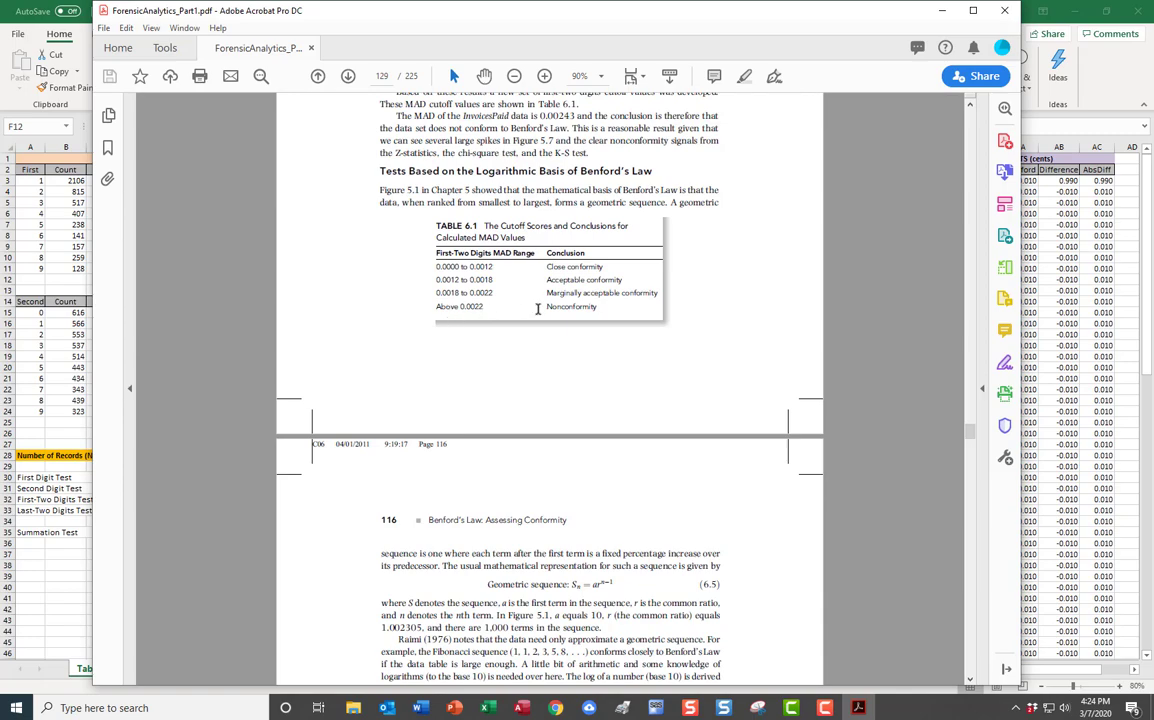
- After reading Table 6.1's MAD cutoffs, bring the Word assignment forward at question 9
click(423, 712)
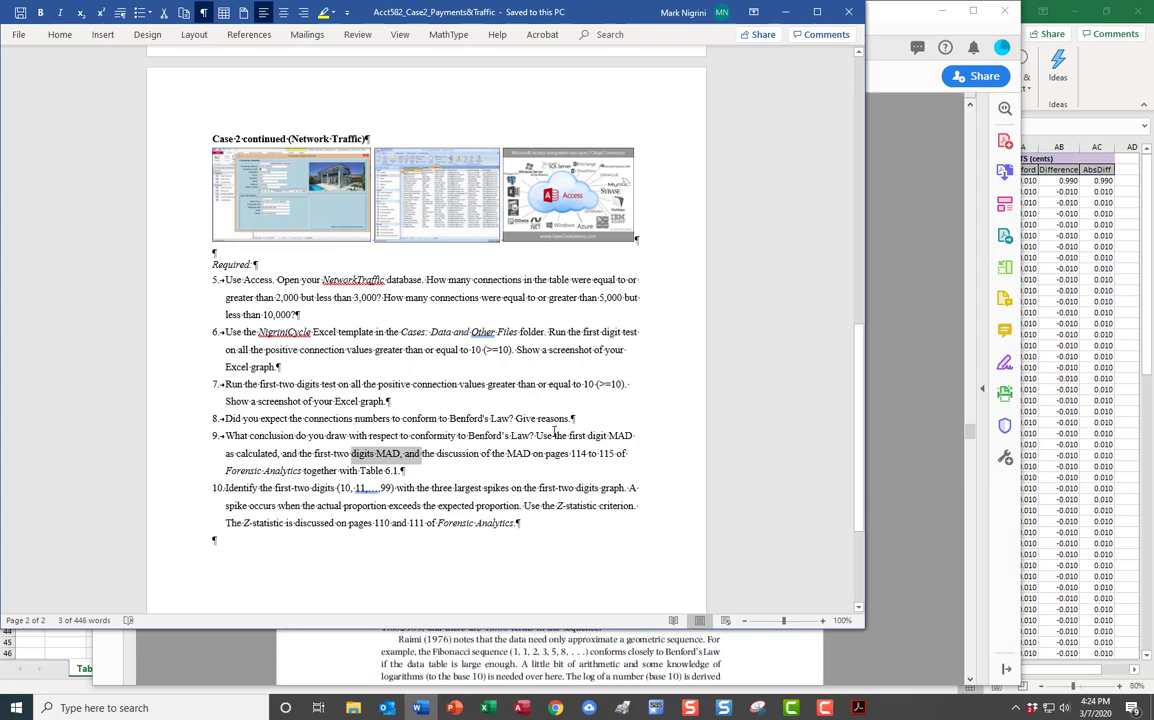
- Mark 'the first digit MAD' in question 9 and recheck the first-digit MAD in F12
drag(554, 436, 633, 436)
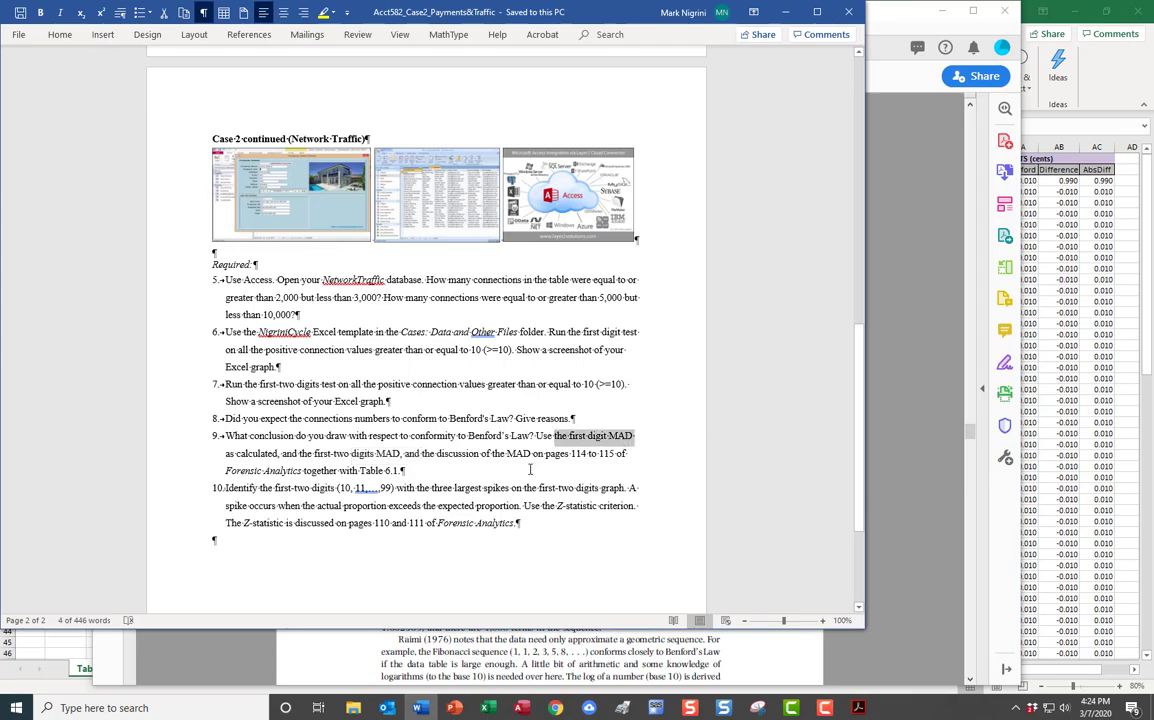
click(487, 707)
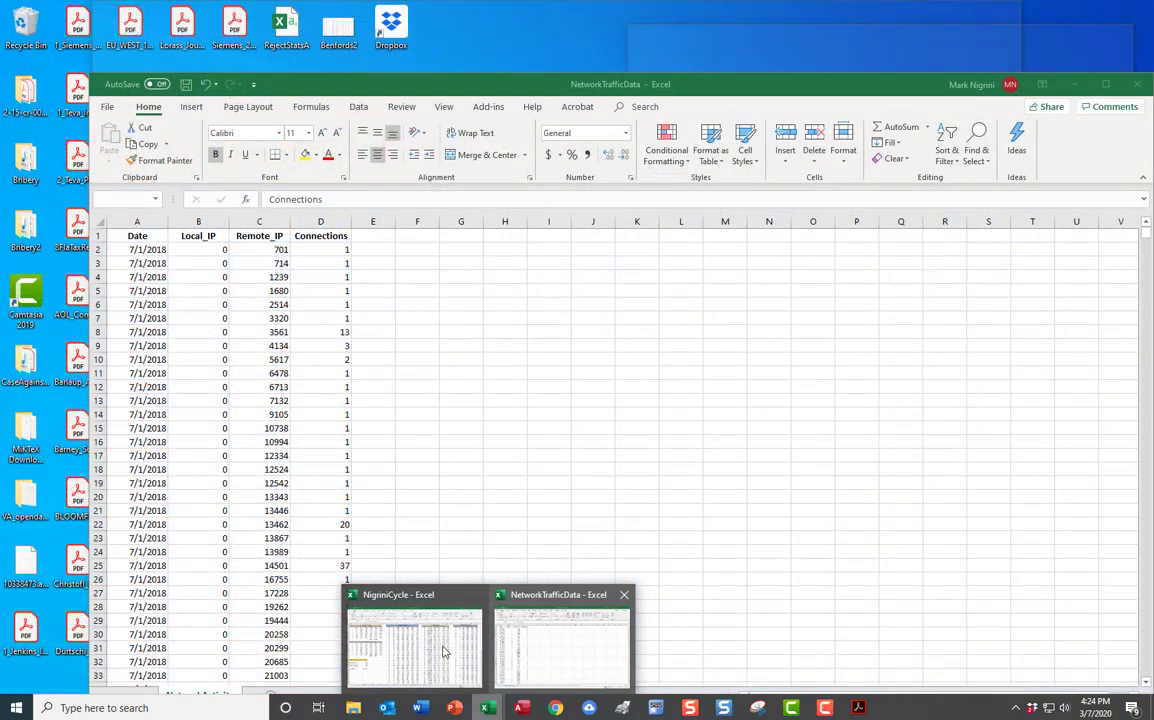
click(443, 648)
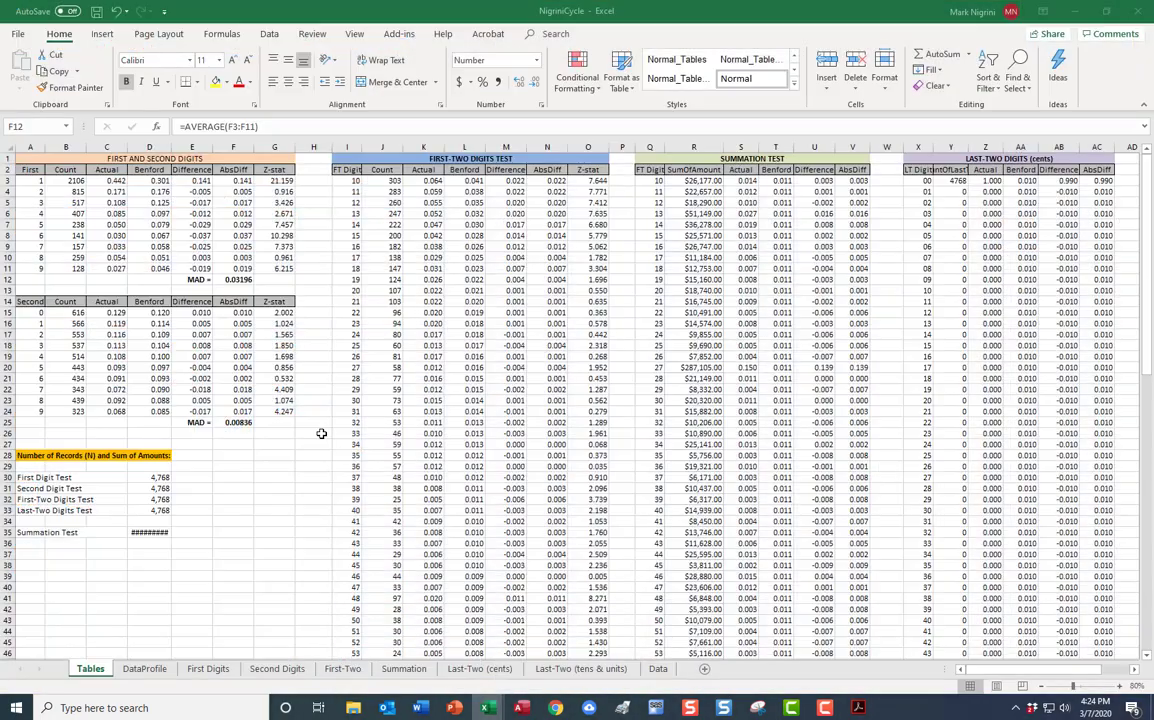
click(233, 290)
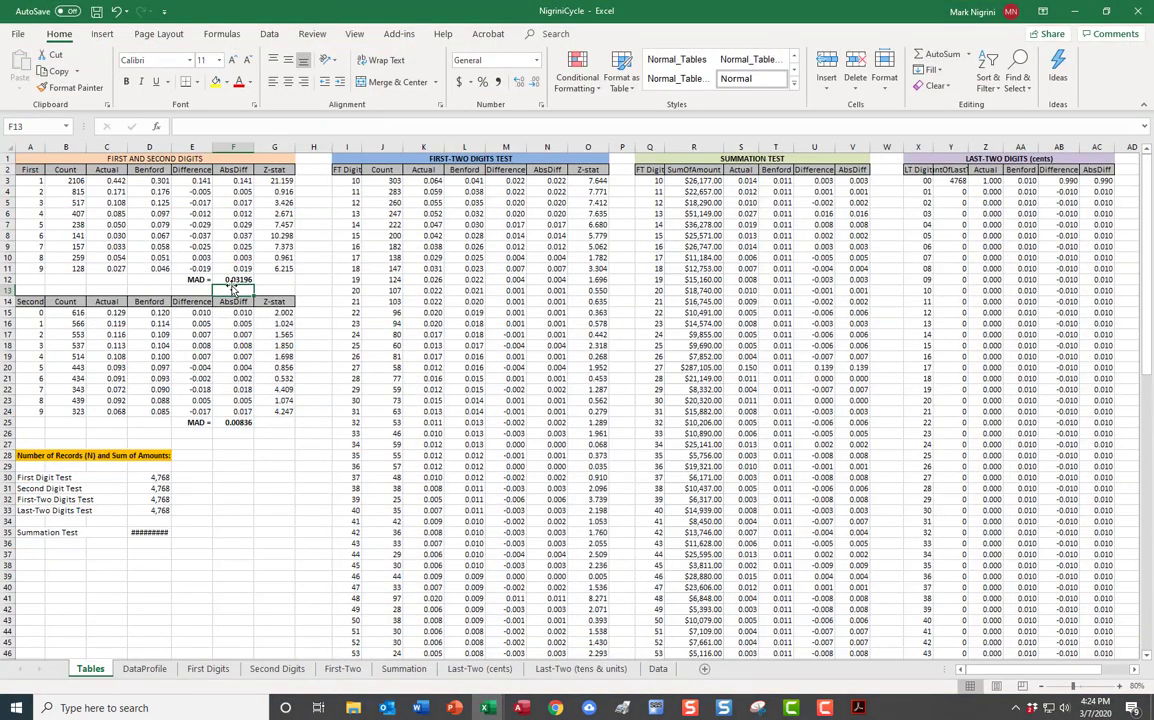
click(232, 281)
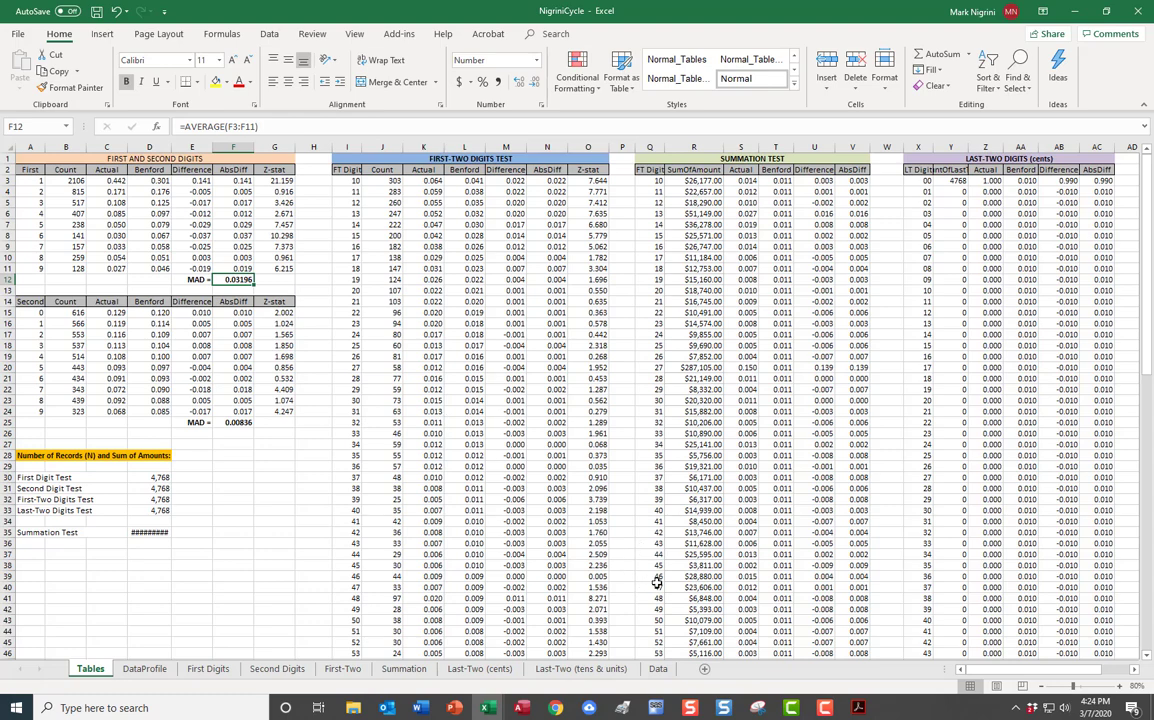
- Mark question 9's references to the MAD on pages 114 to 115 and to Table 6.1
click(420, 708)
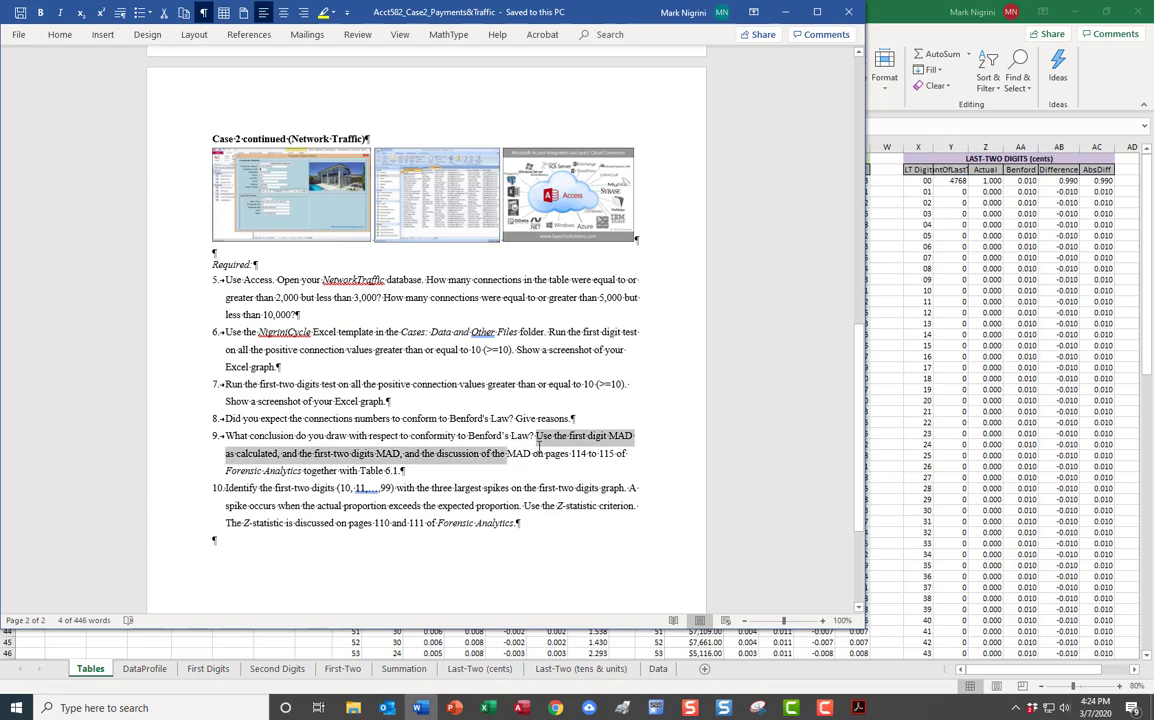
drag(507, 456, 627, 459)
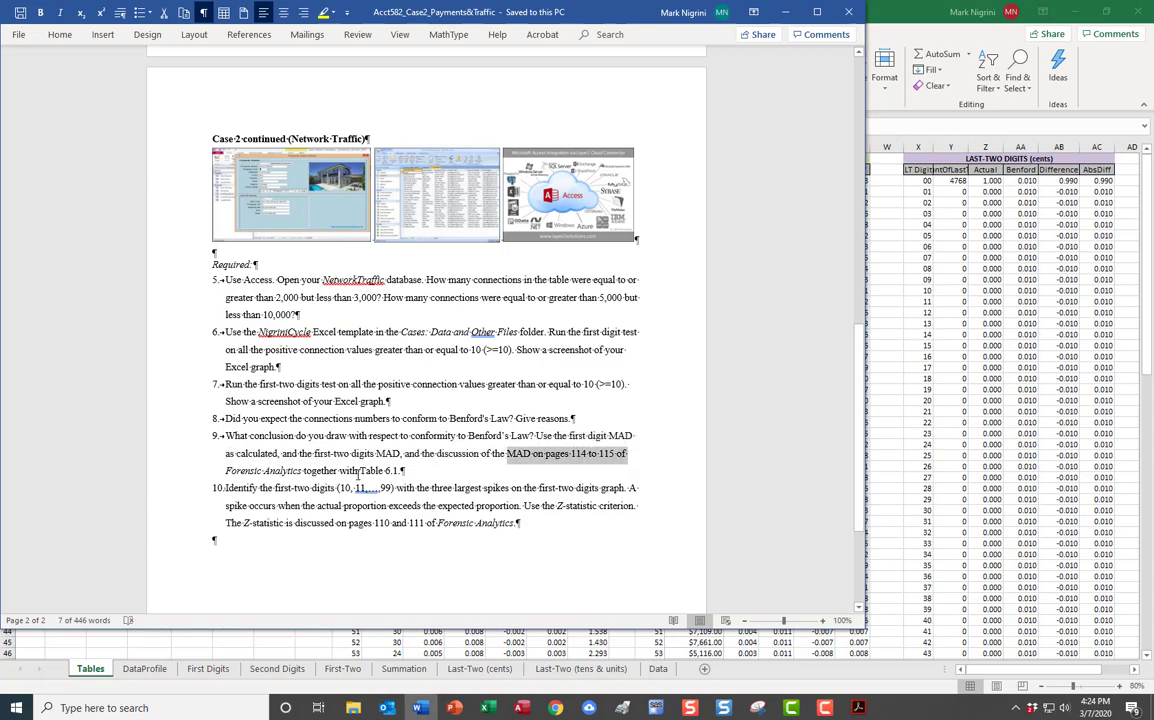
drag(340, 471, 397, 470)
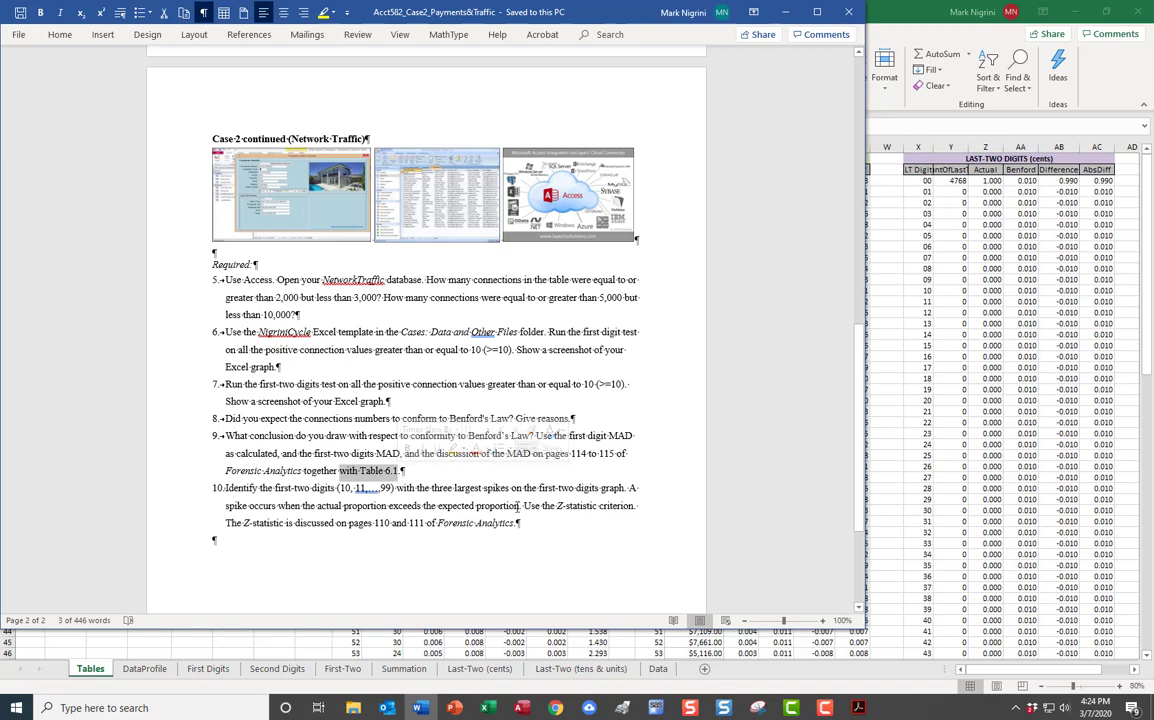
click(416, 471)
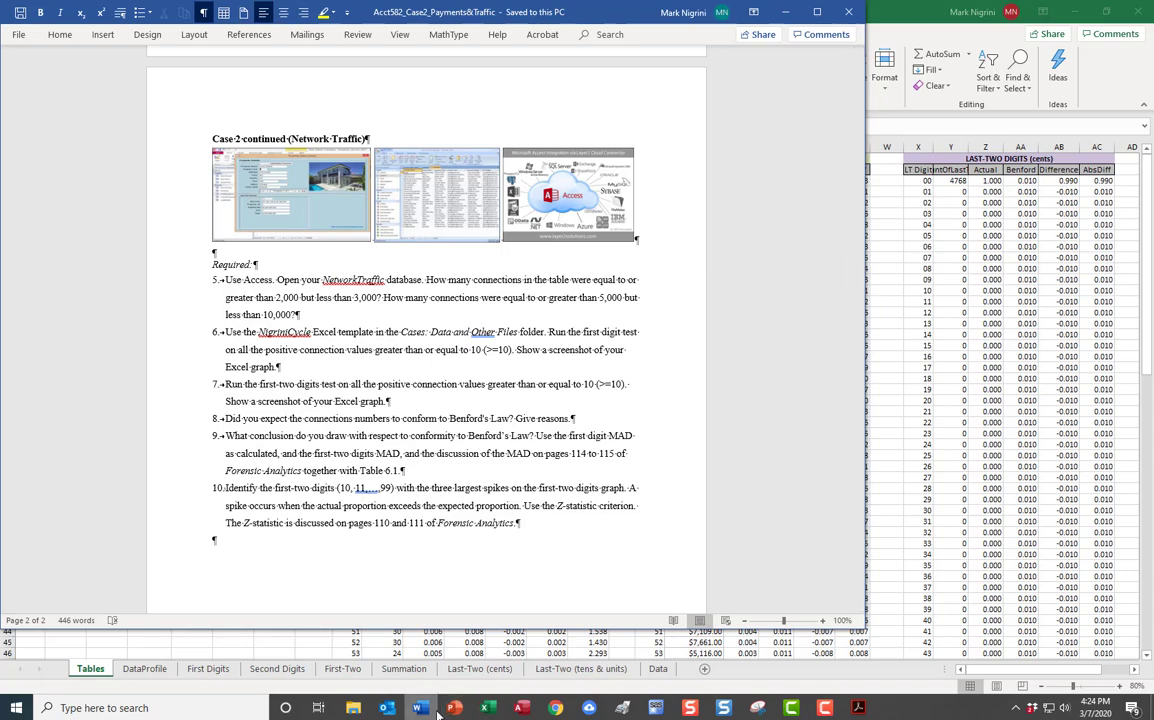
- View the First-Two chart, then mark 'Use the Z-statistic criterion' in question 10 and return to the PDF
mouse_move(492, 708)
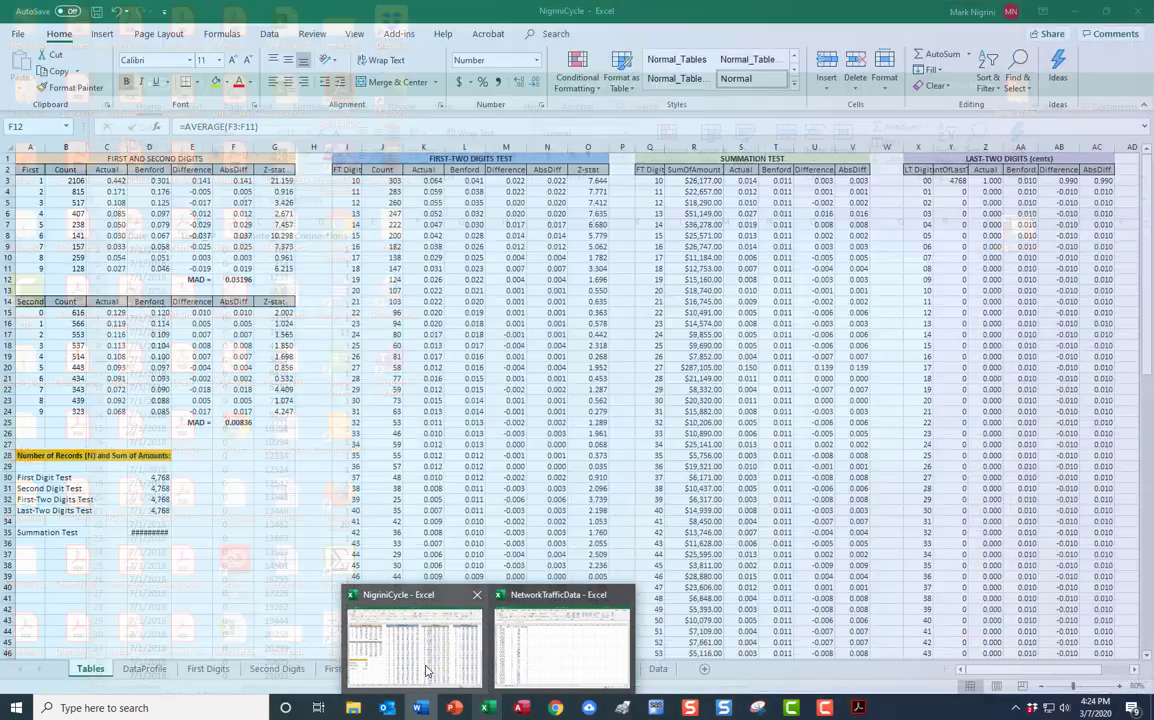
click(420, 630)
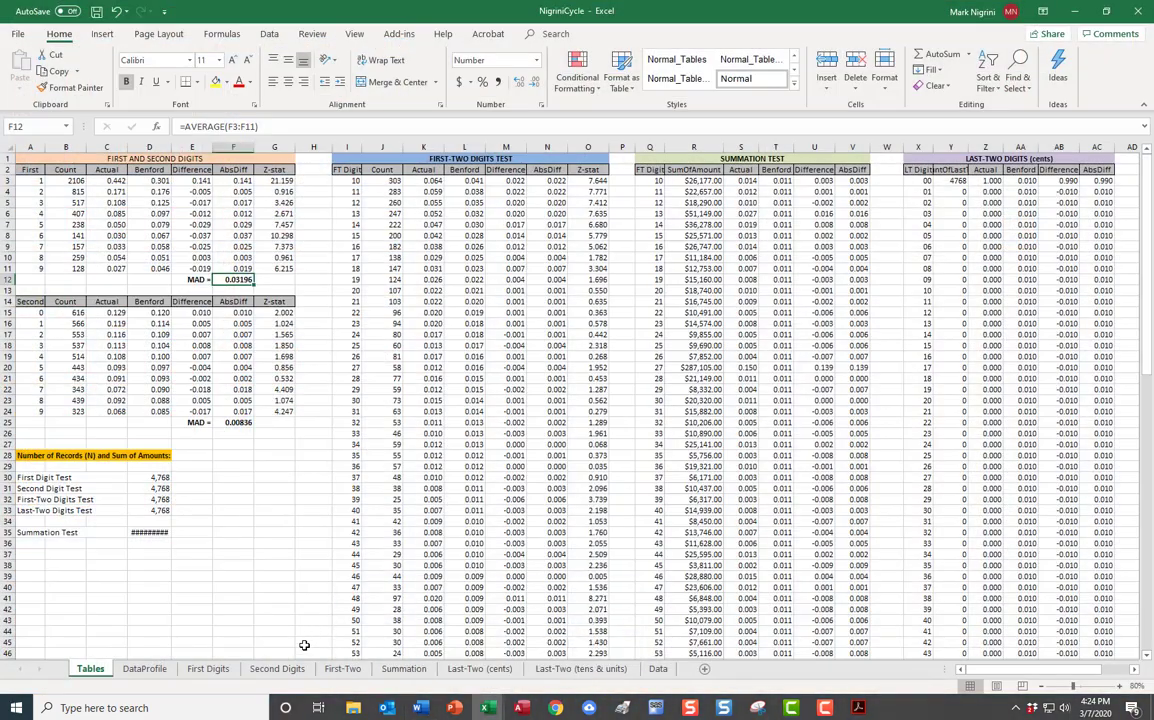
click(342, 668)
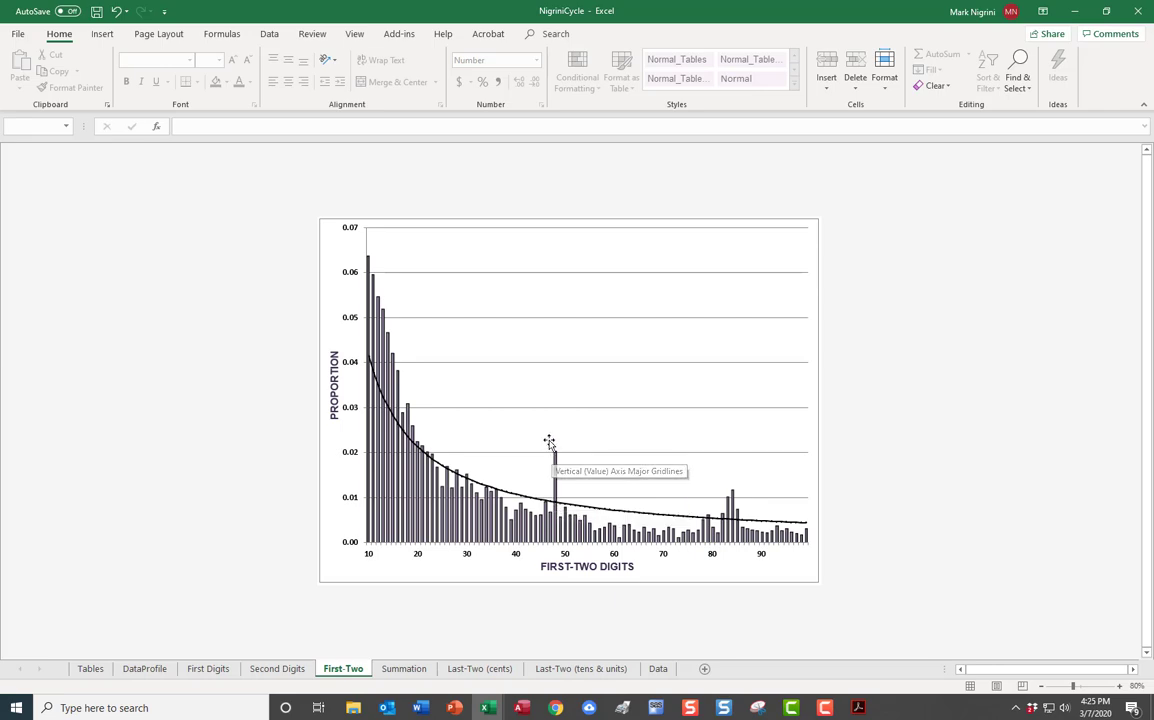
click(425, 708)
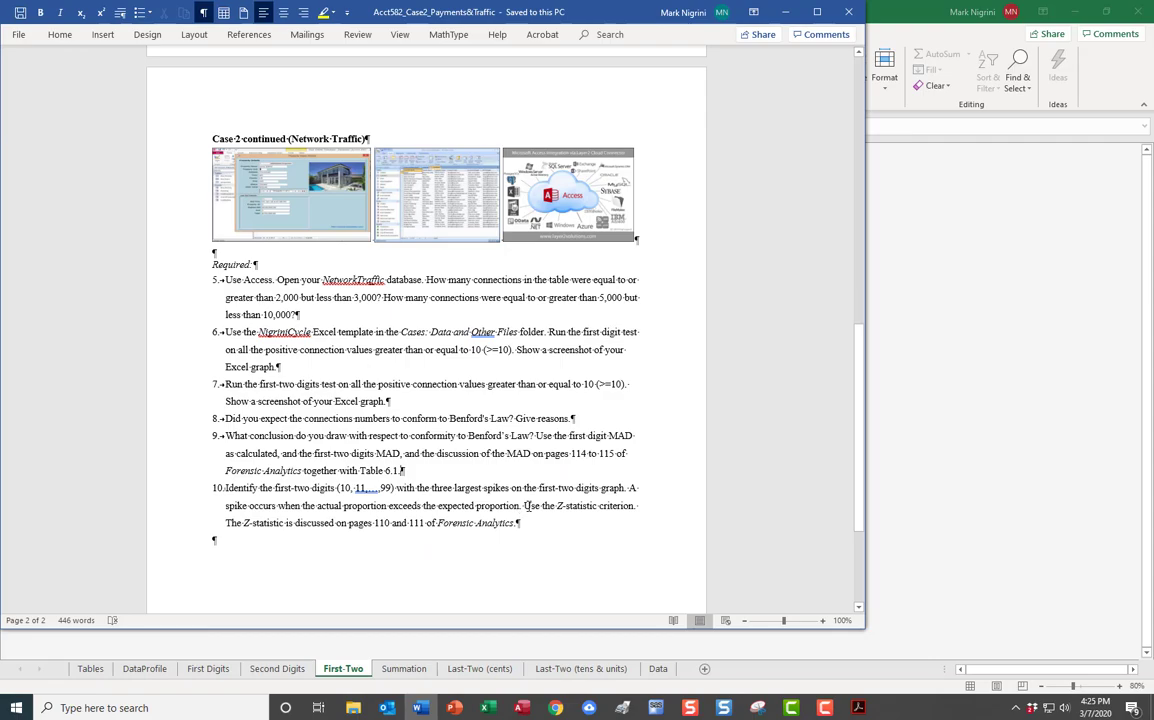
drag(525, 505, 634, 506)
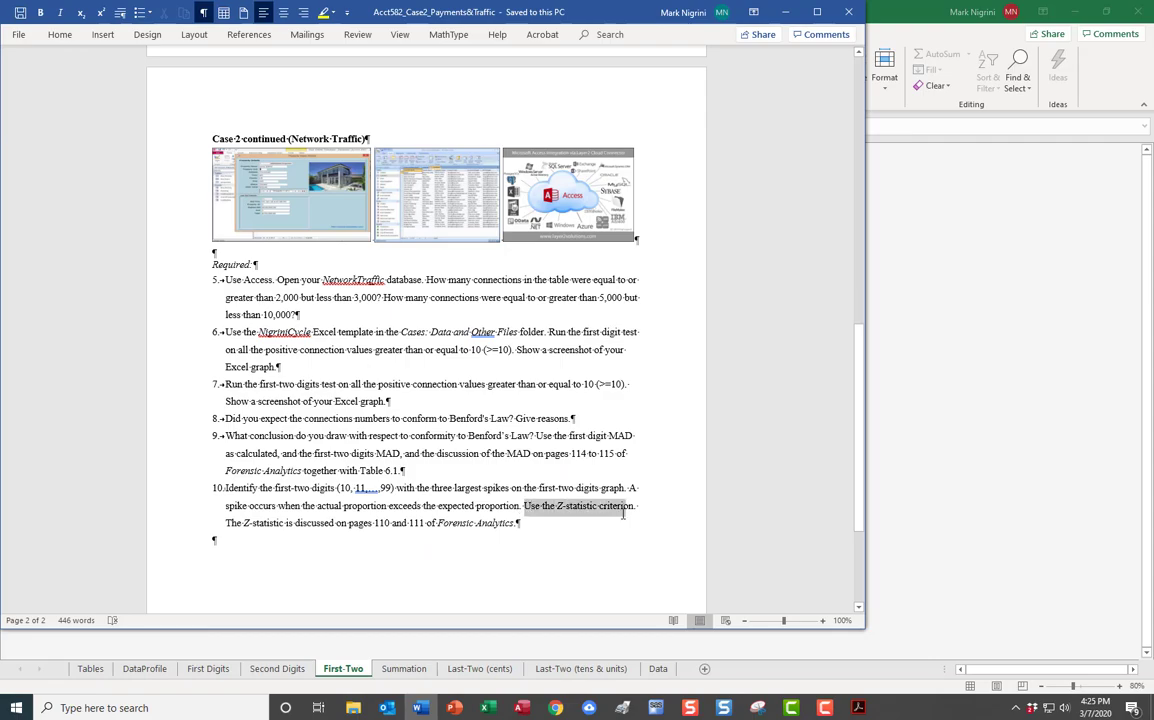
click(855, 709)
- Scroll the PDF back to the Z-STATISTIC heading on page 110, then minimize Acrobat
scroll(710, 450, up, 5)
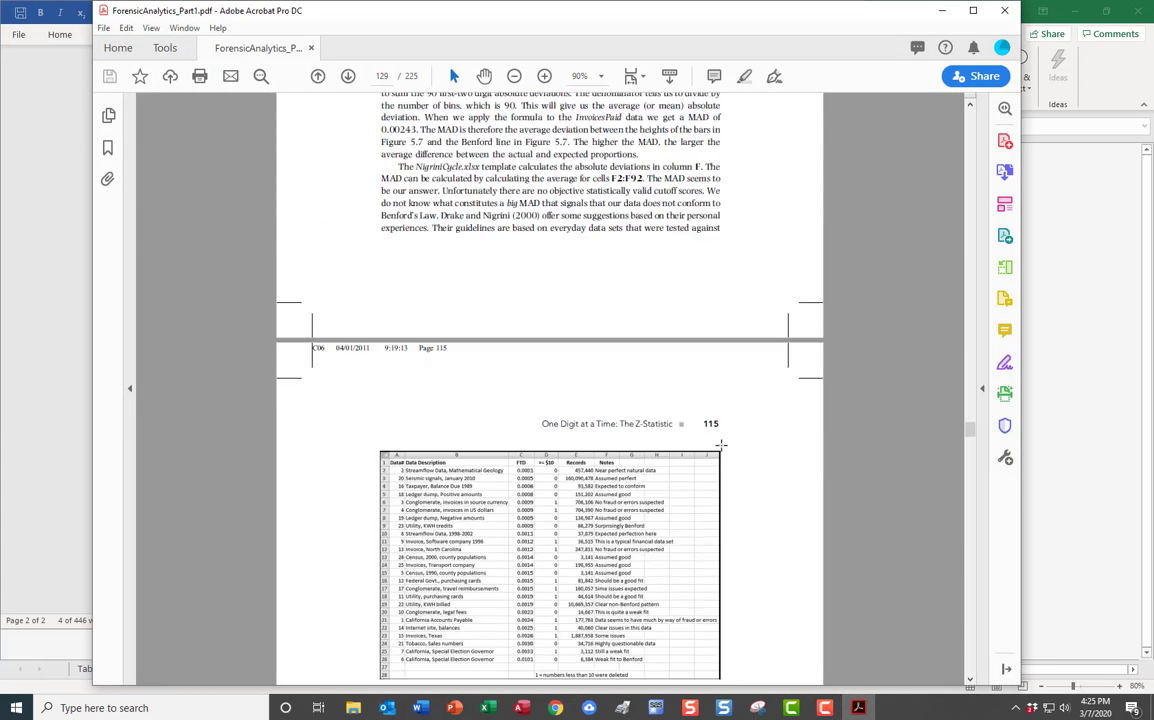
scroll(720, 445, up, 15)
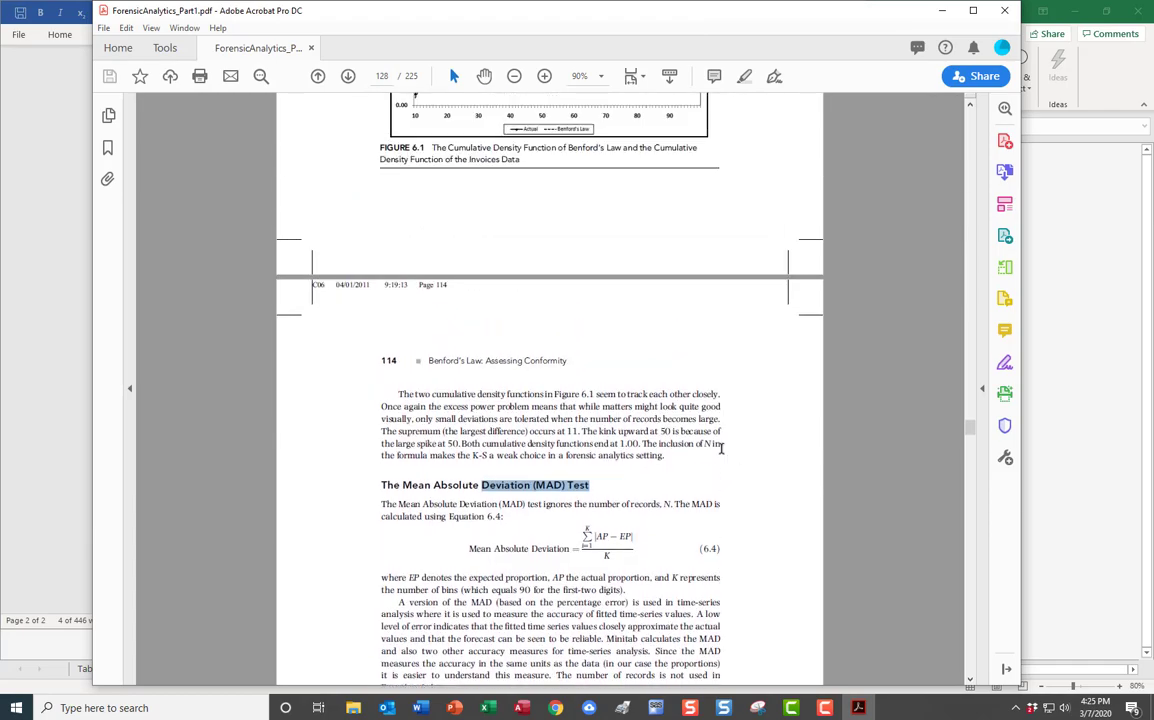
scroll(720, 448, up, 20)
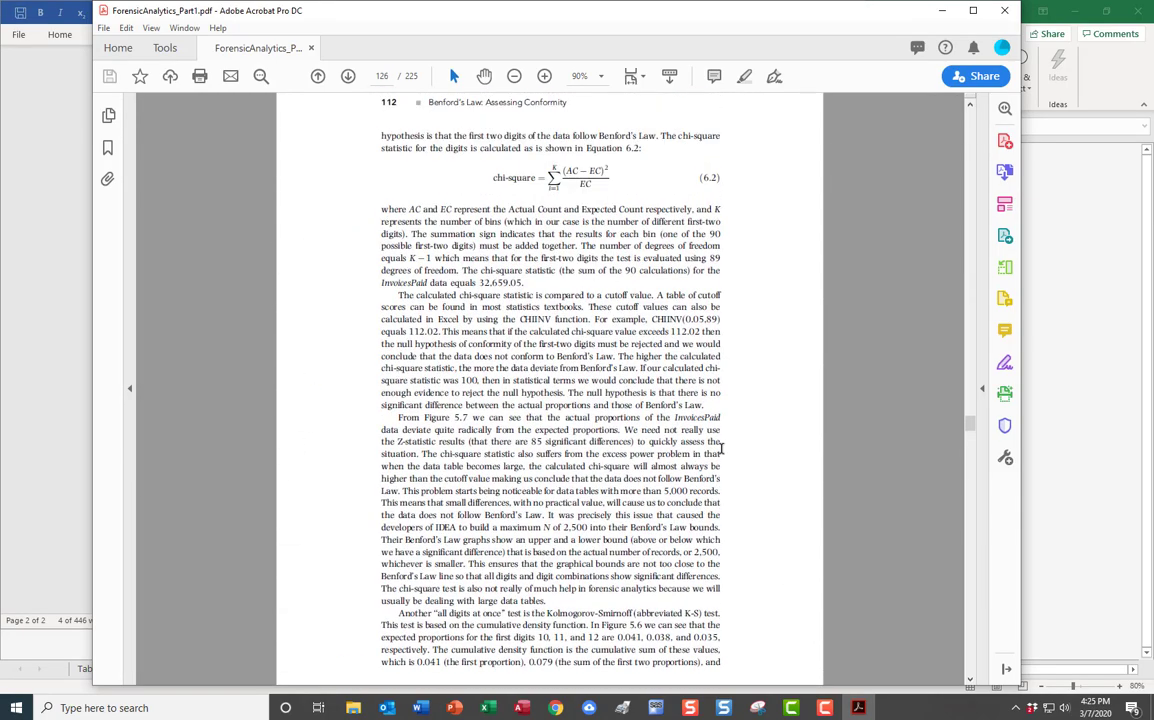
scroll(720, 449, up, 15)
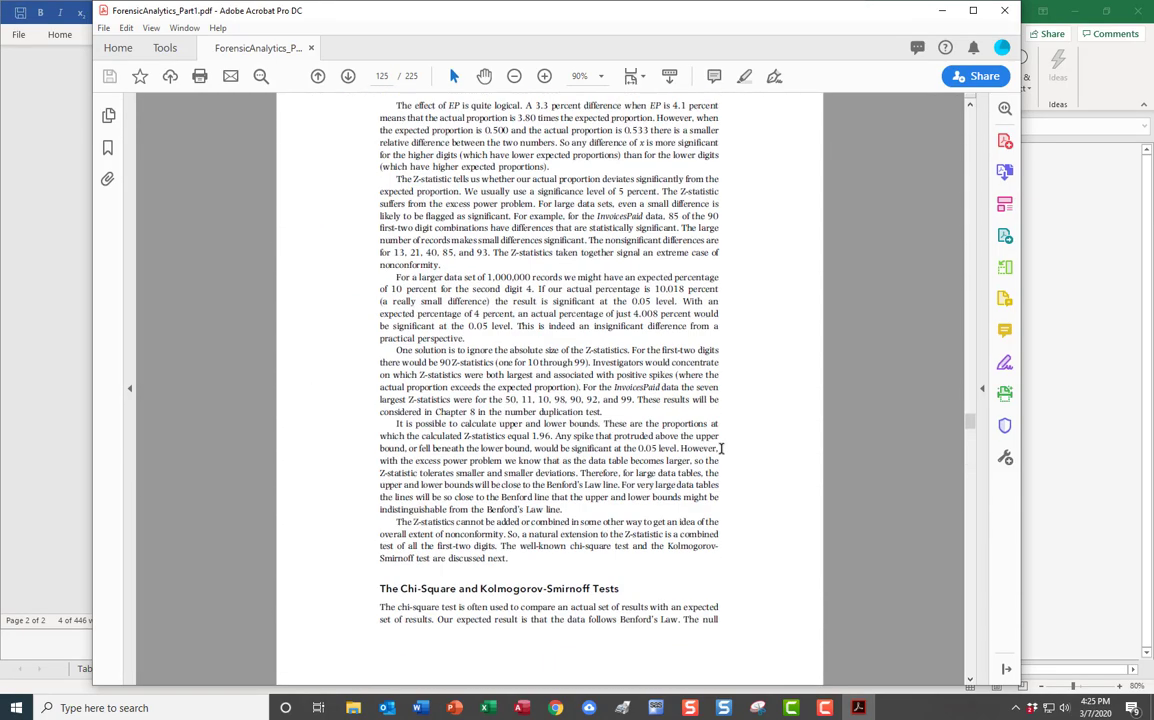
scroll(720, 449, up, 15)
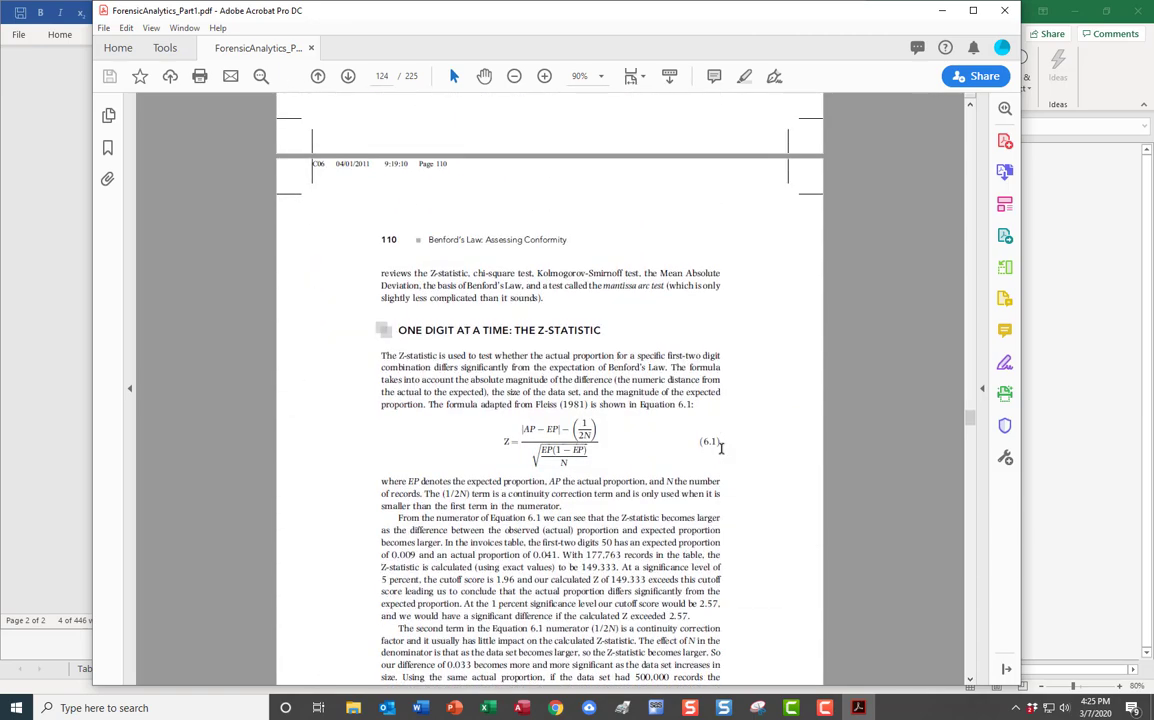
drag(534, 329, 601, 330)
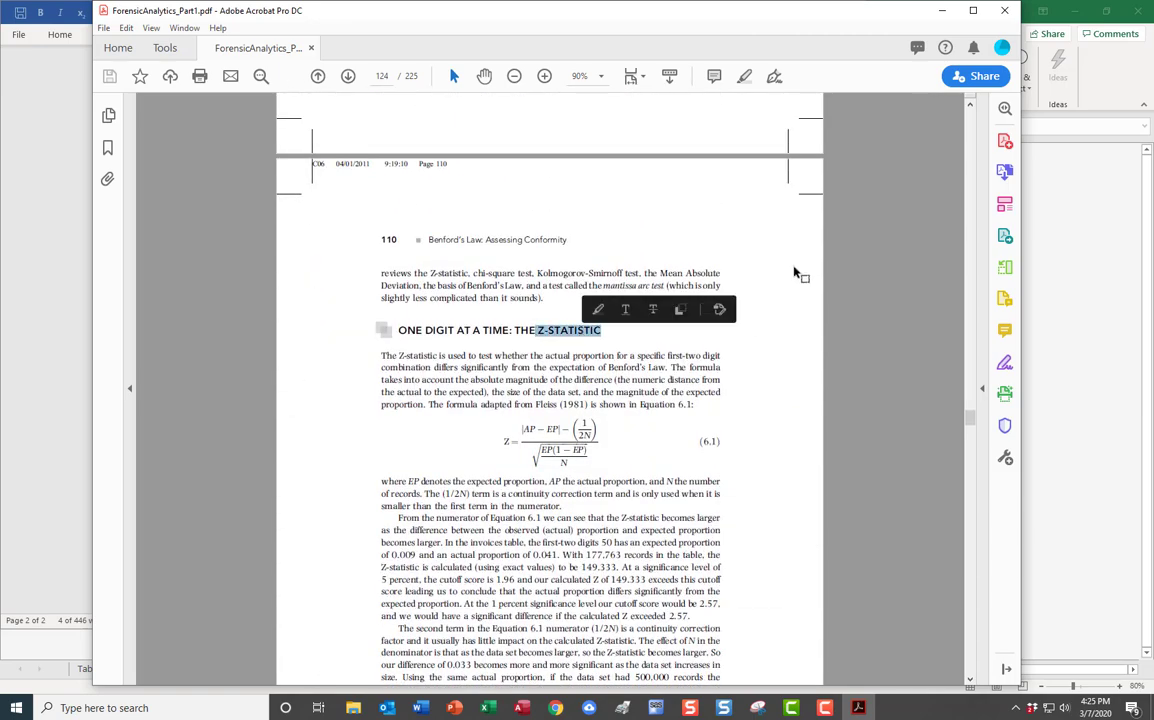
click(944, 12)
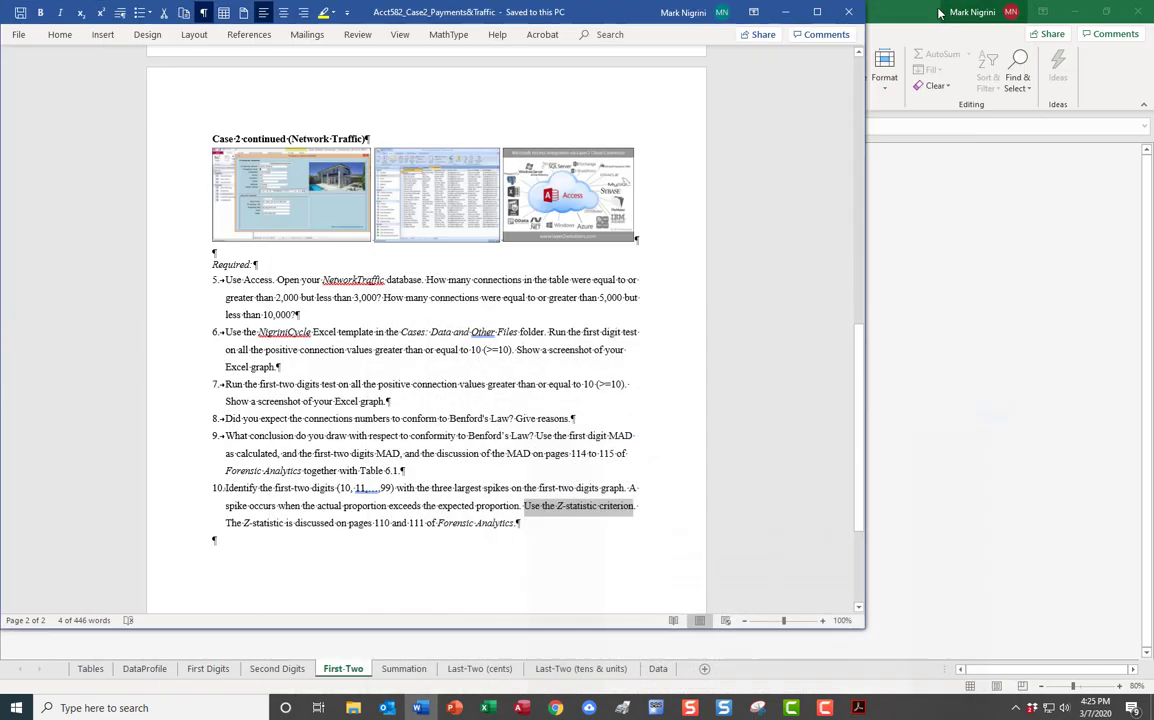
- Open NigriniCycle's Tables sheet and select the first-two-digit Z-stat values in O3:O92
click(488, 708)
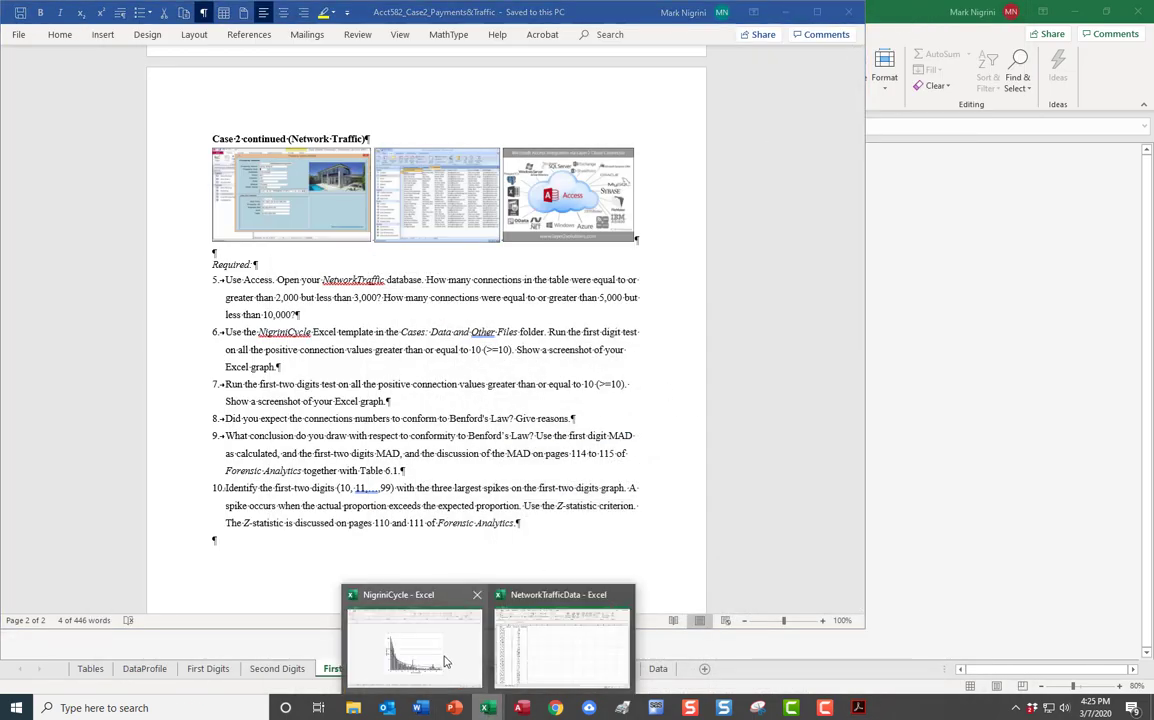
click(400, 596)
click(90, 669)
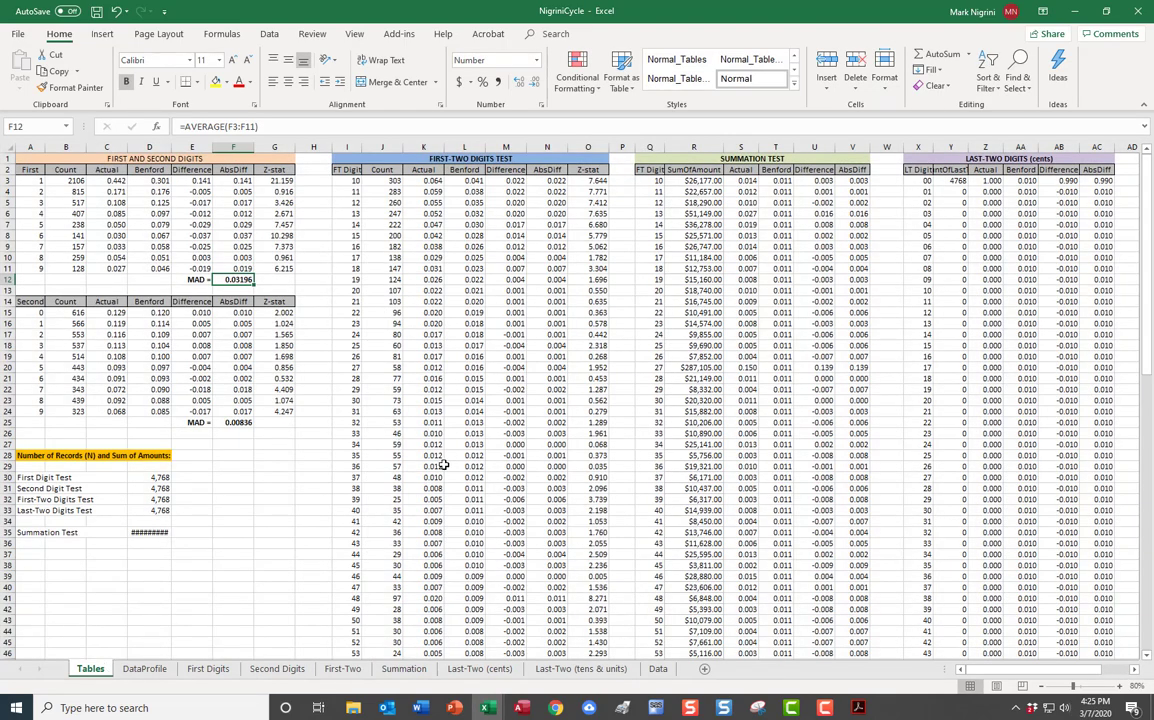
click(458, 160)
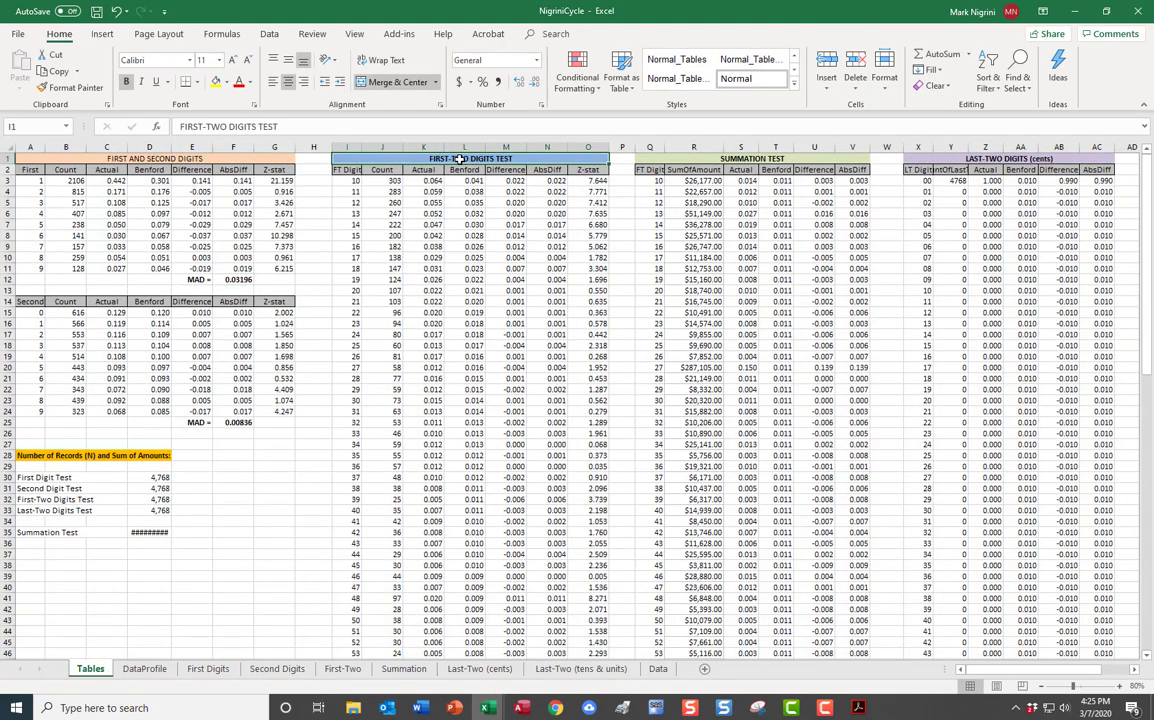
drag(585, 183, 612, 634)
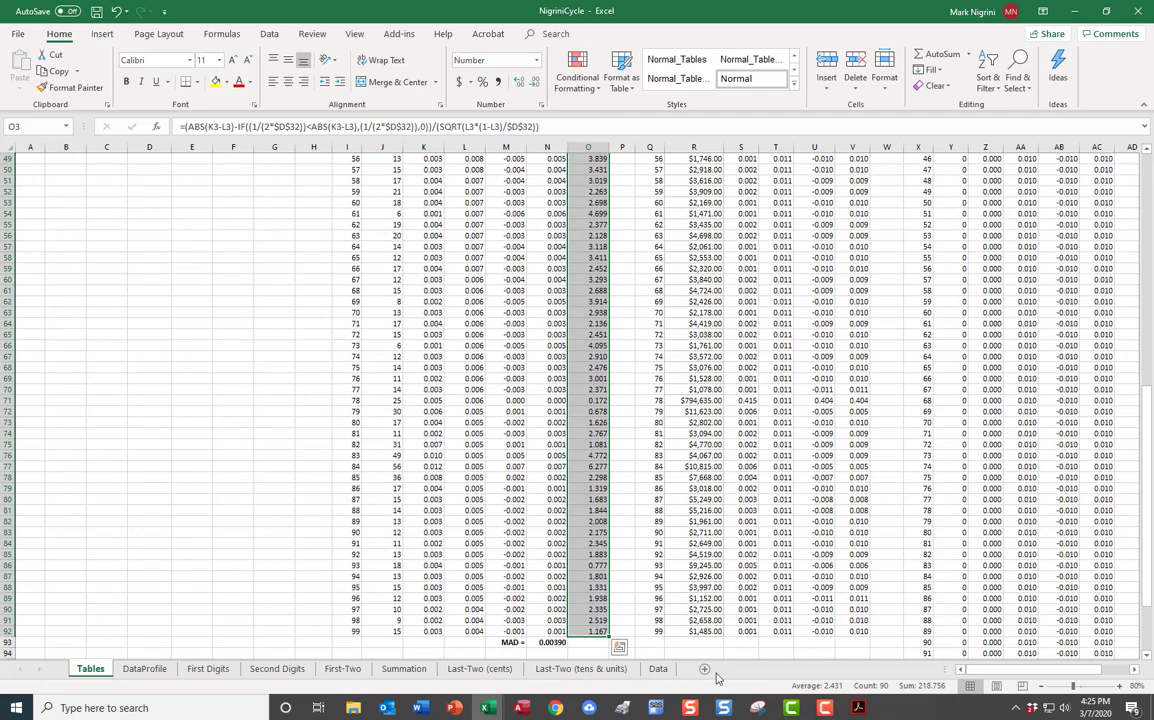
scroll(654, 460, up, 11)
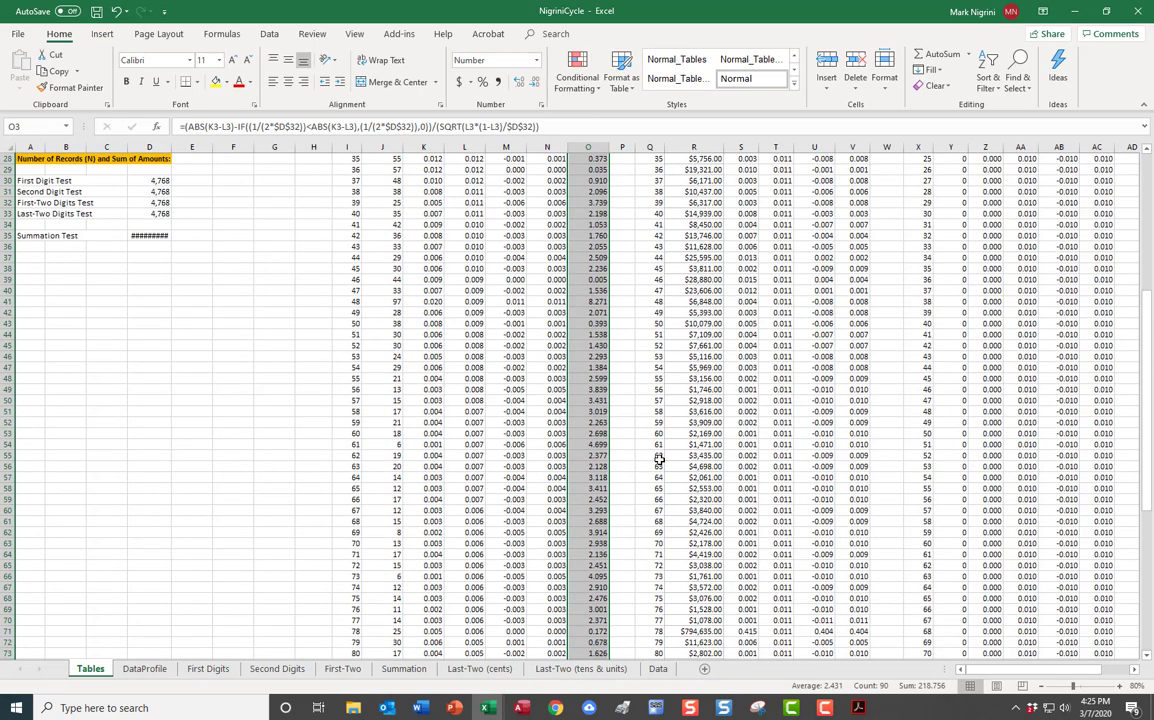
scroll(641, 263, up, 4)
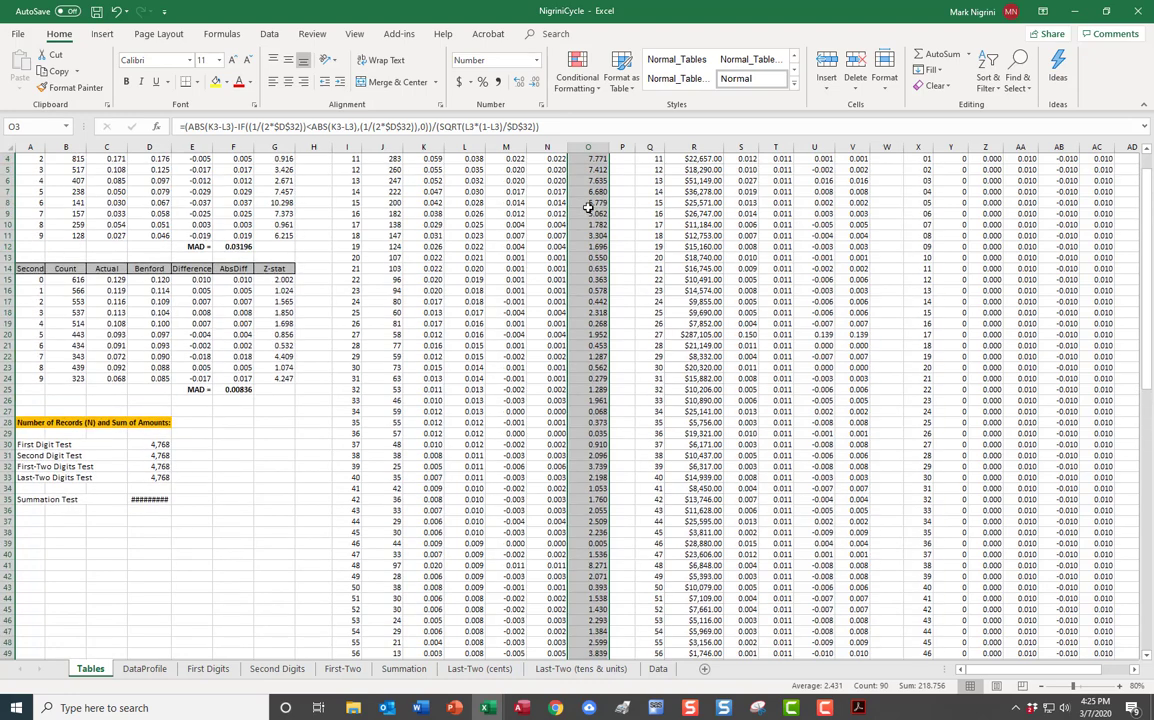
scroll(628, 340, up, 1)
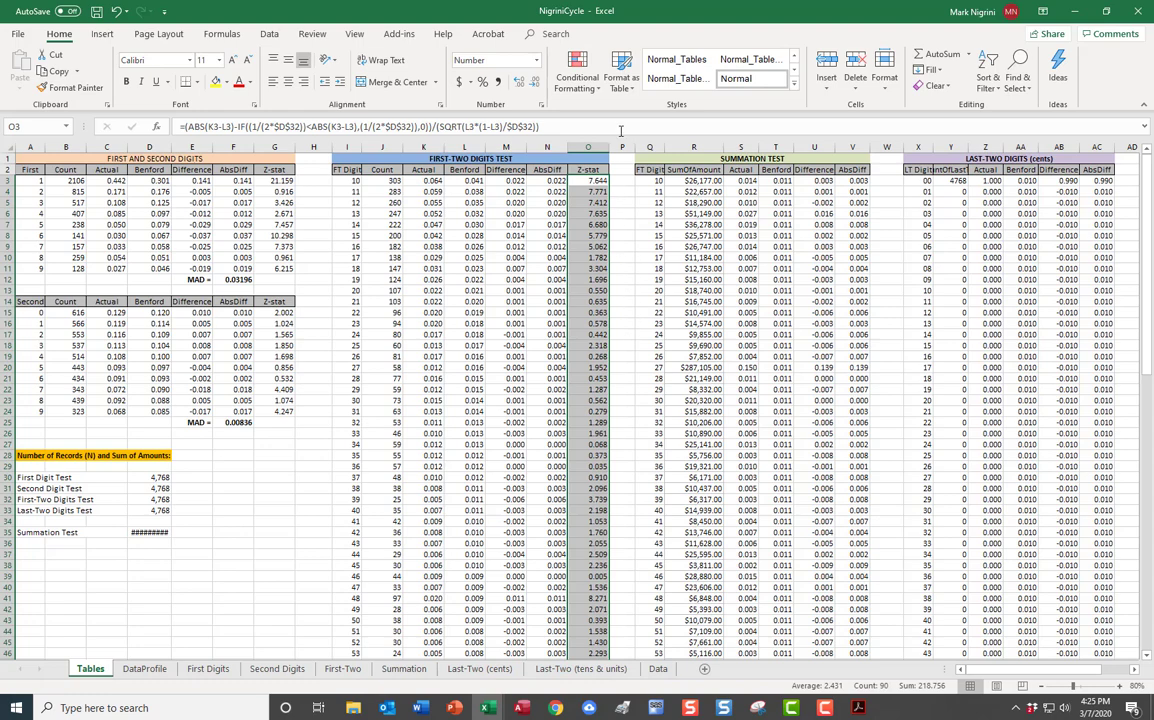
- Apply a Top 3 rule with Light Red Fill with Dark Red Text to the selected Z-stats
click(580, 86)
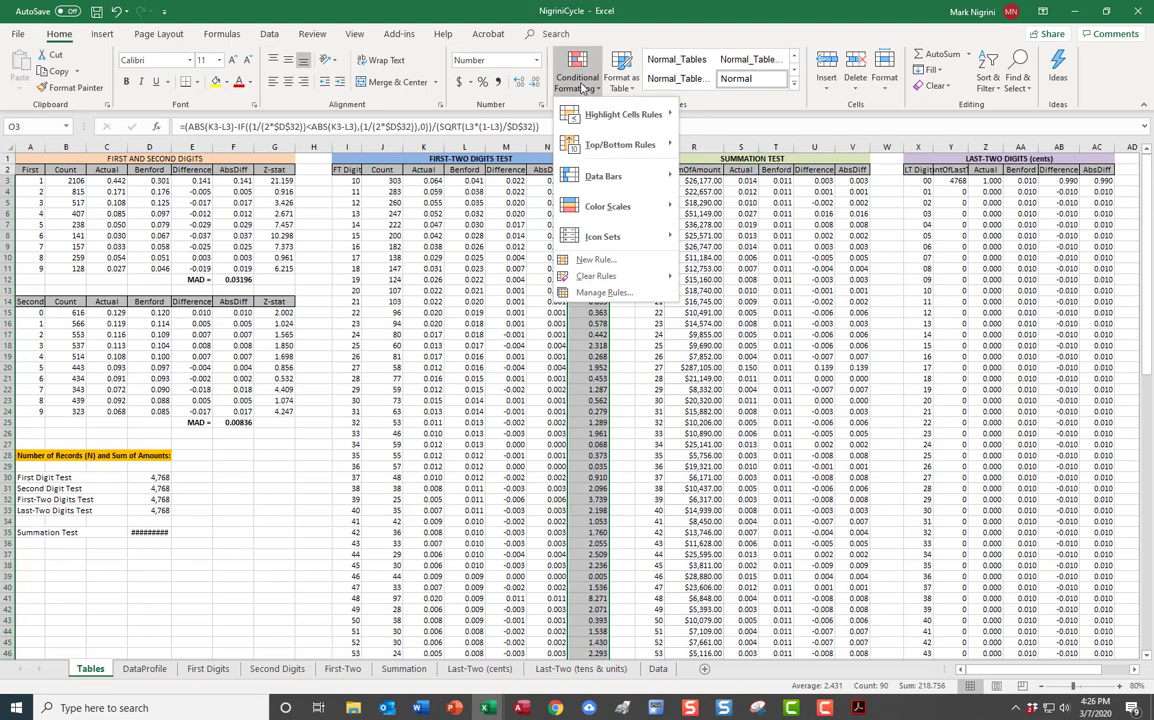
mouse_move(604, 153)
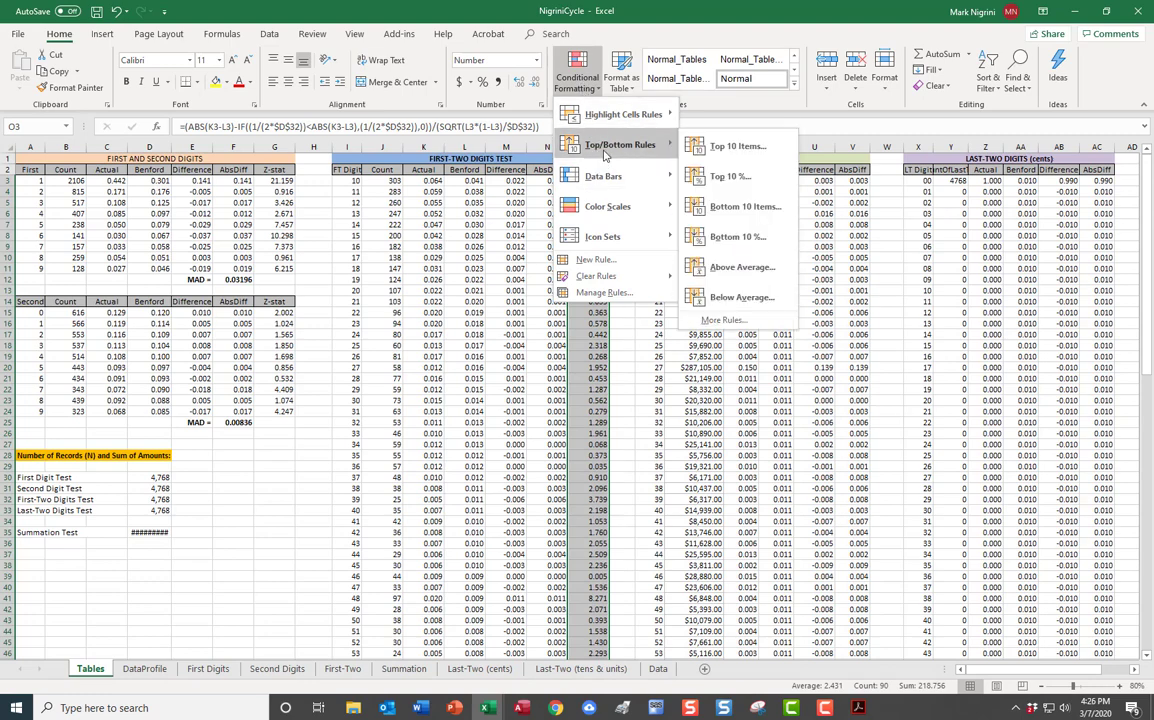
click(739, 148)
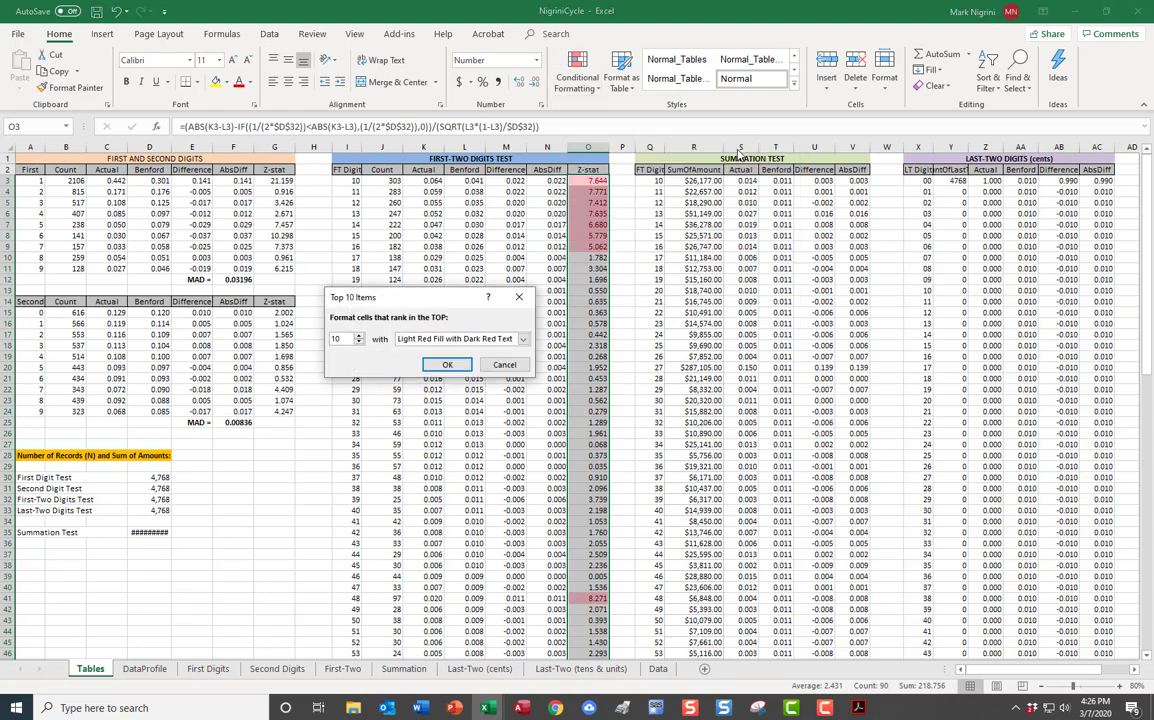
click(358, 343)
click(358, 343)
click(358, 343)
click(358, 343)
click(358, 343)
click(358, 343)
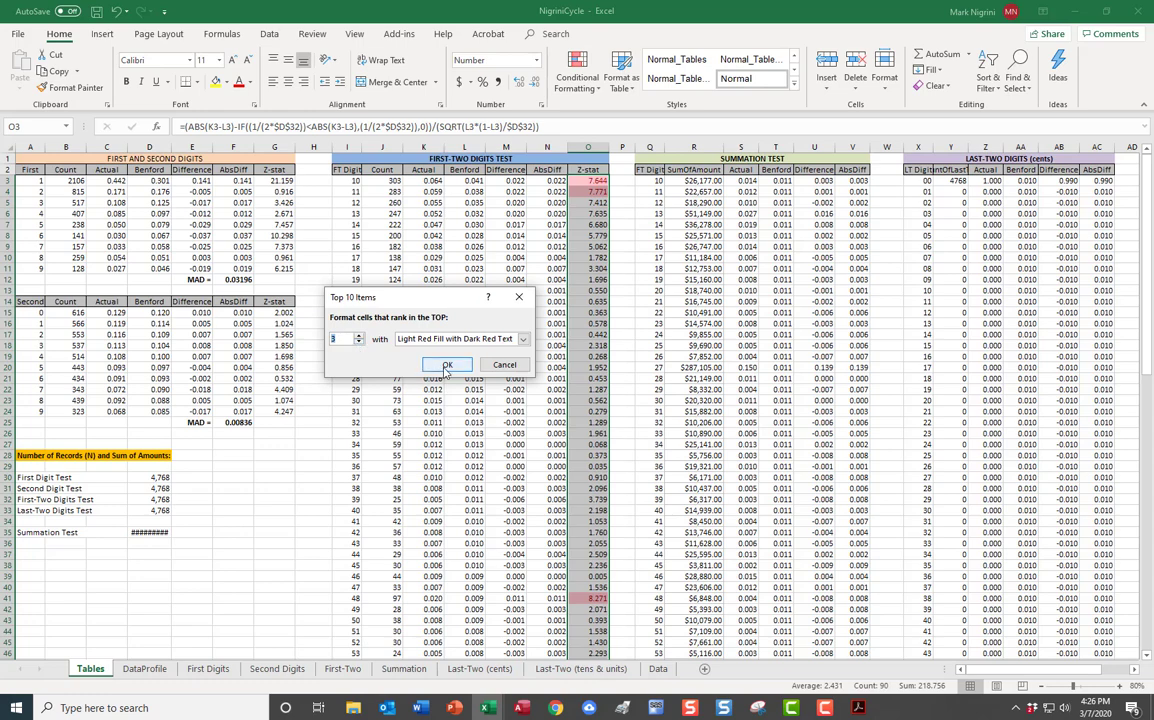
click(446, 366)
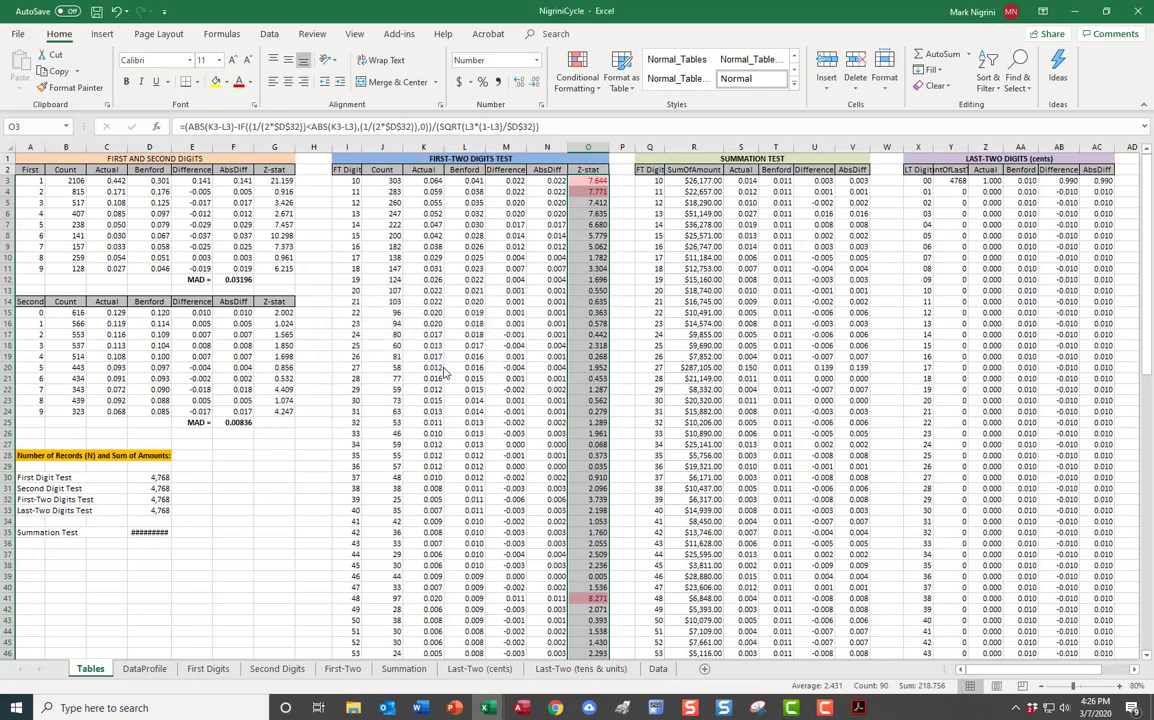
click(595, 467)
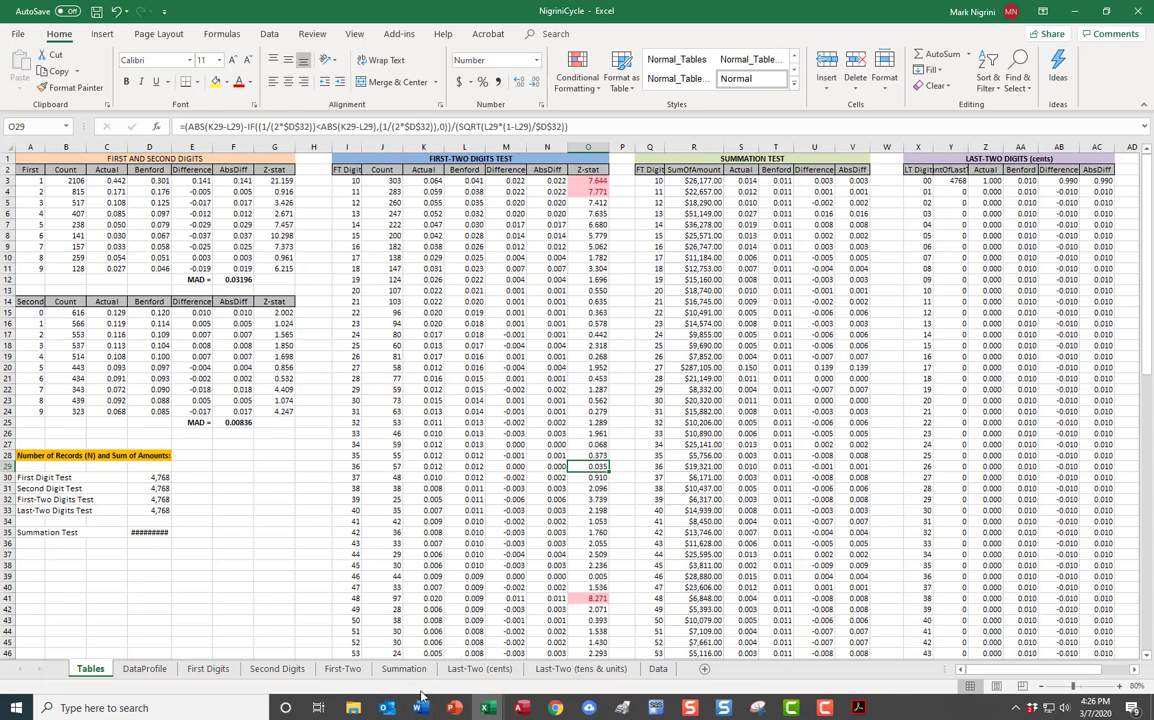
- Review the First-Two digits chart, then inspect the red-highlighted Z-stat in Tables!O41
click(343, 668)
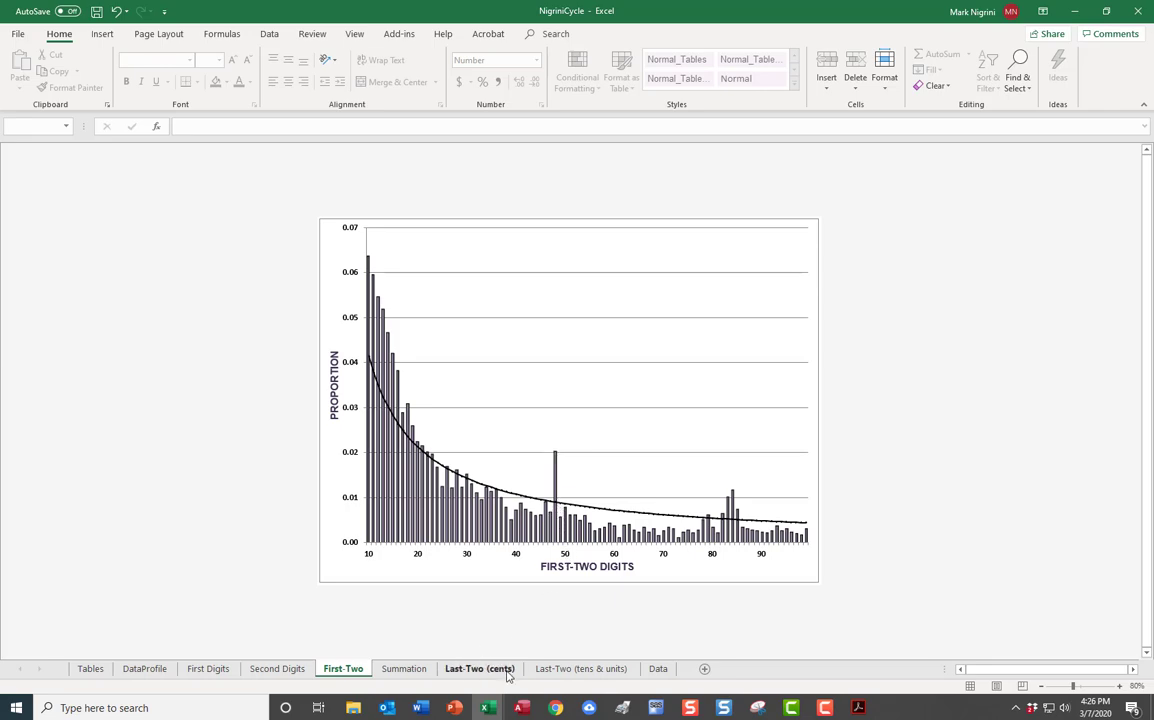
click(489, 708)
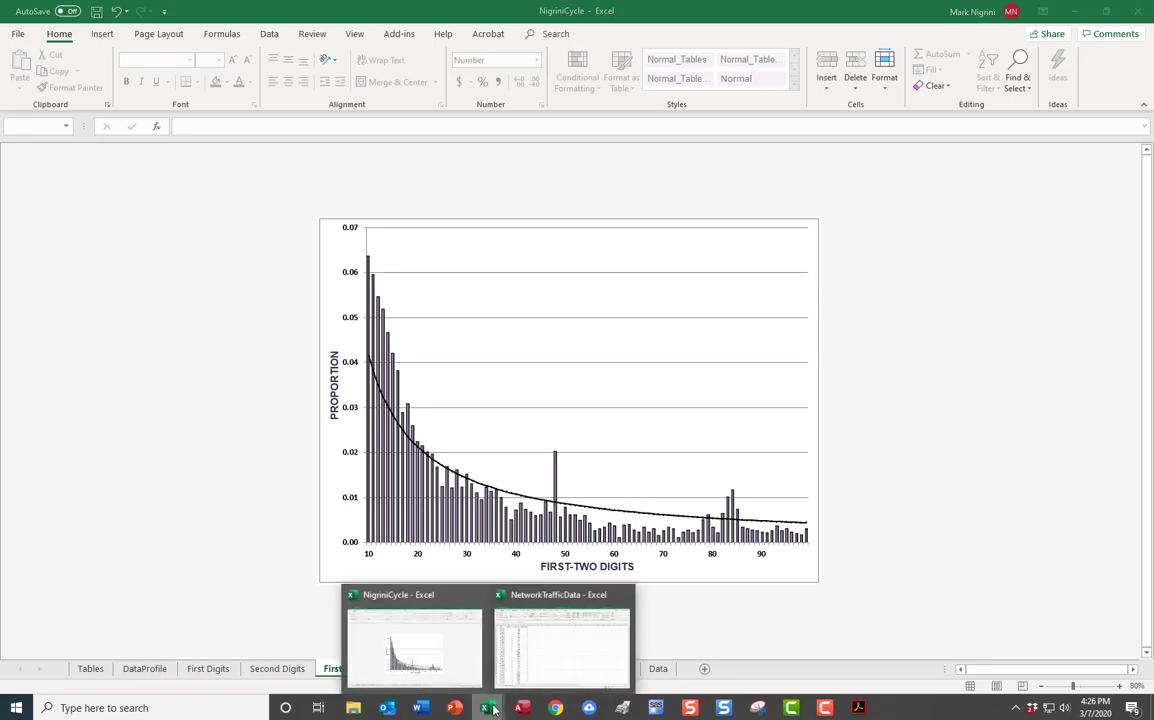
click(441, 652)
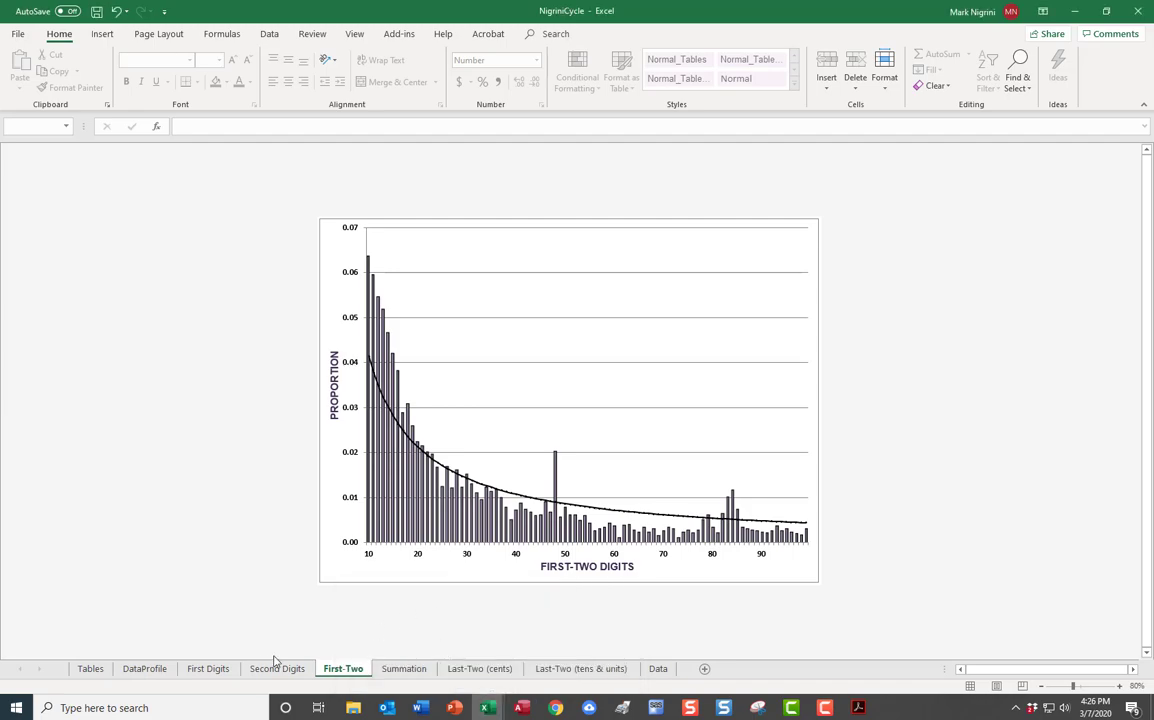
click(92, 669)
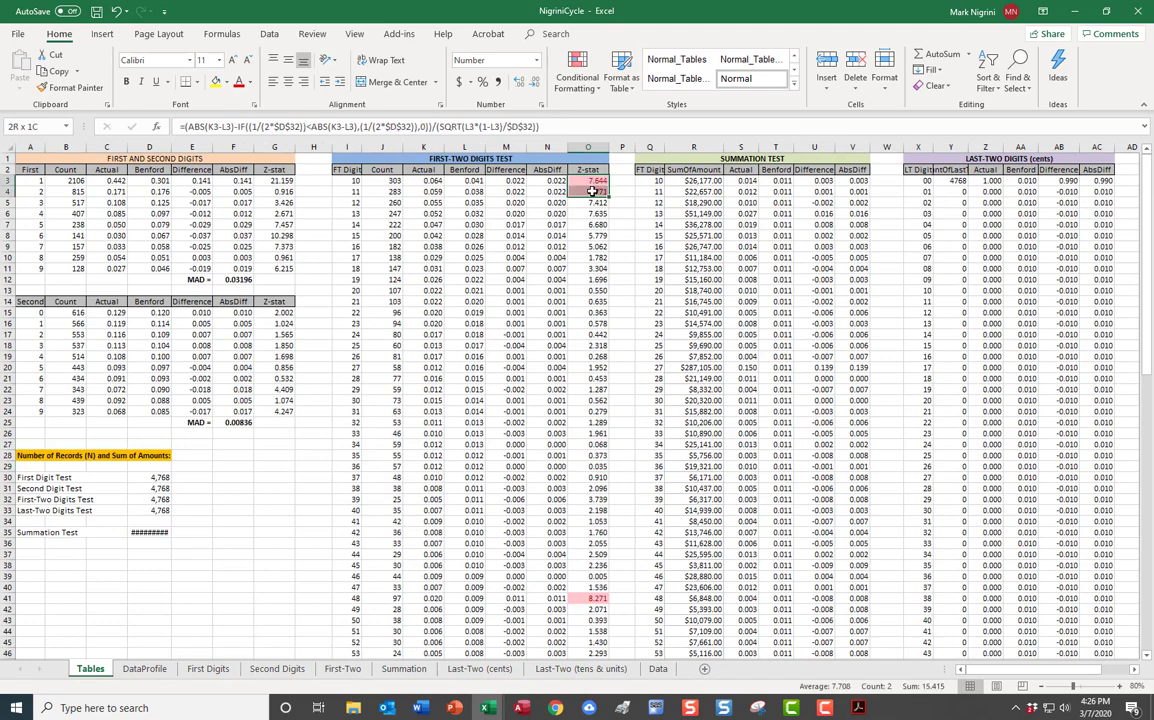
click(594, 600)
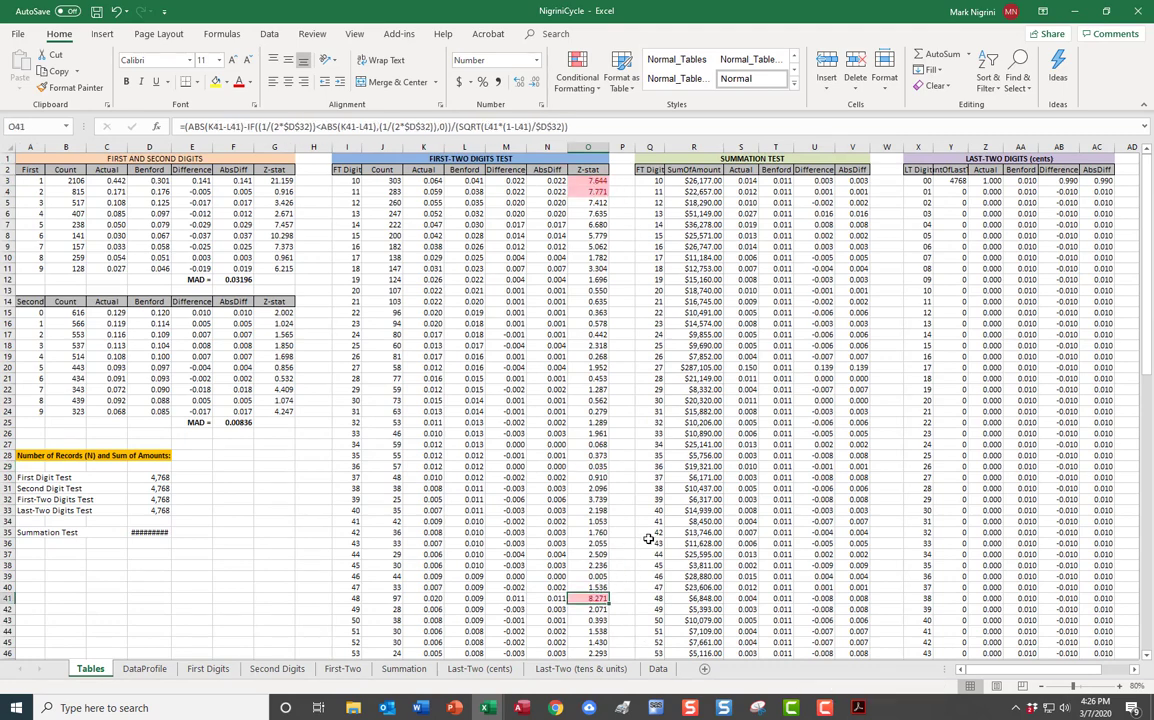
scroll(648, 538, down, 20)
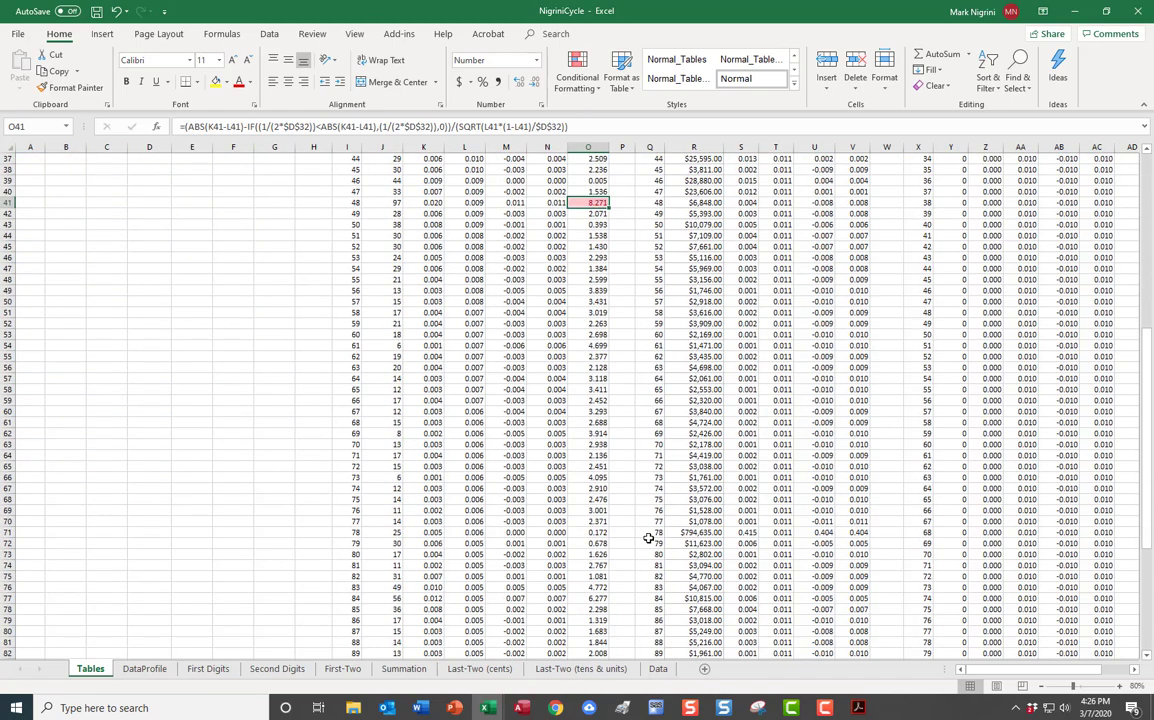
scroll(648, 538, up, 20)
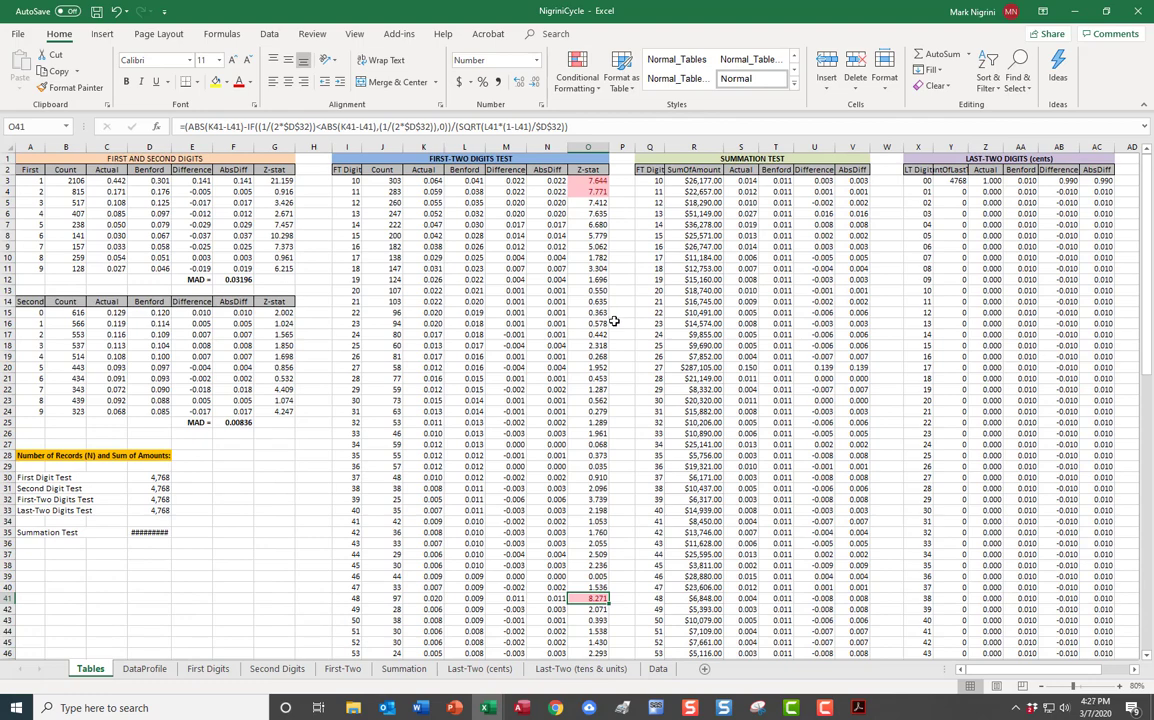
- In Word, select item 10's Z-statistic criterion sentence and place the cursor below it
click(428, 710)
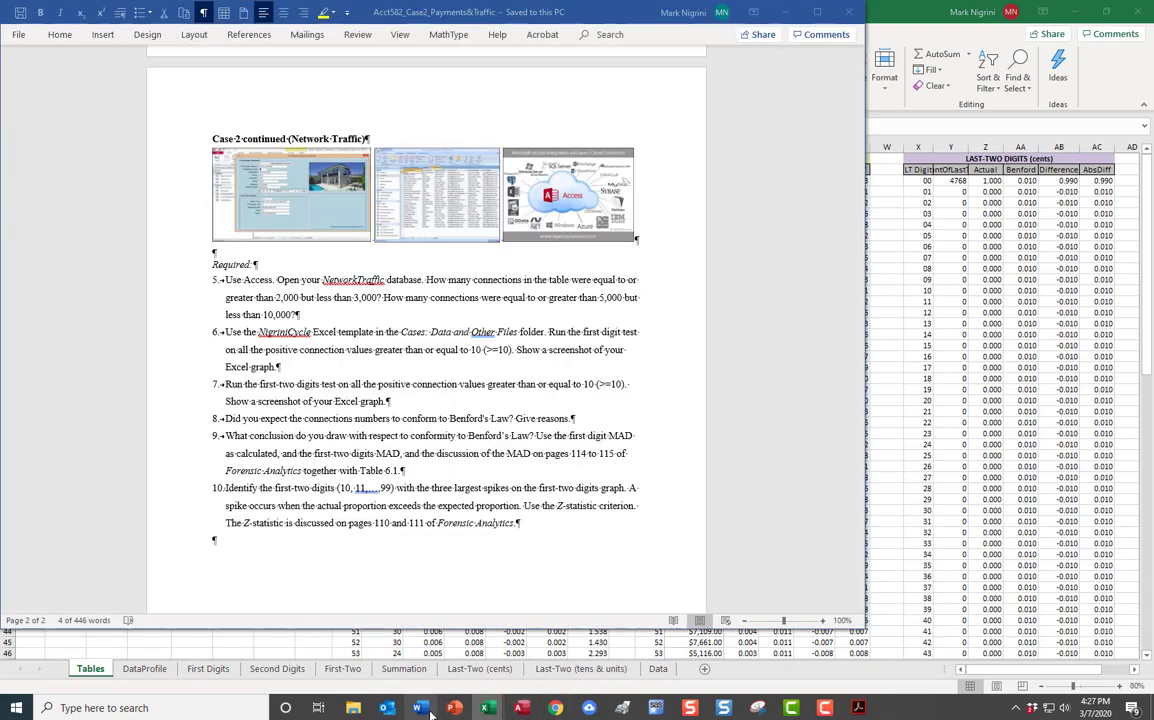
ctrl+click(564, 508)
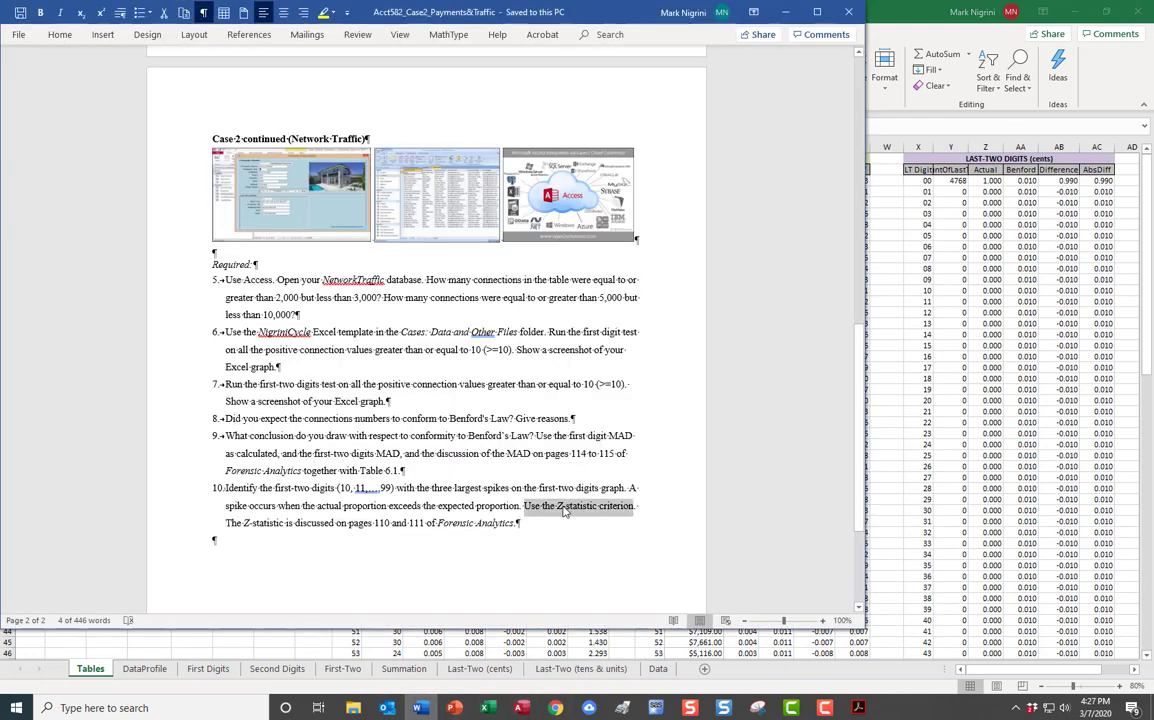
click(256, 540)
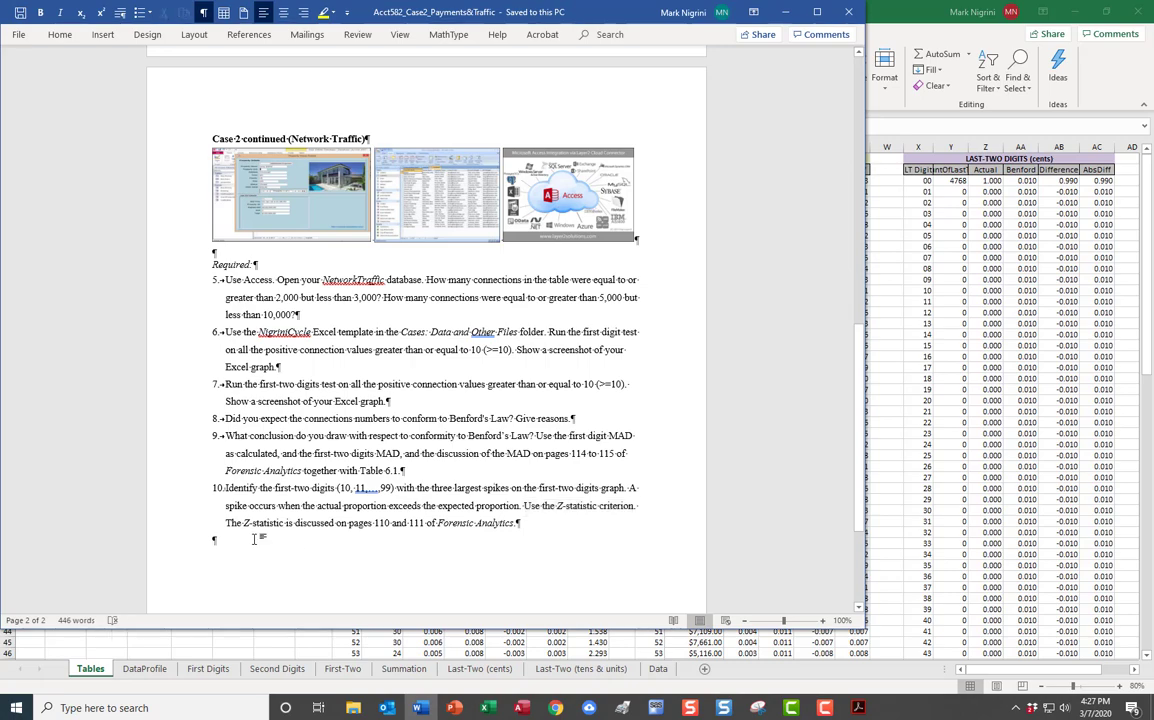